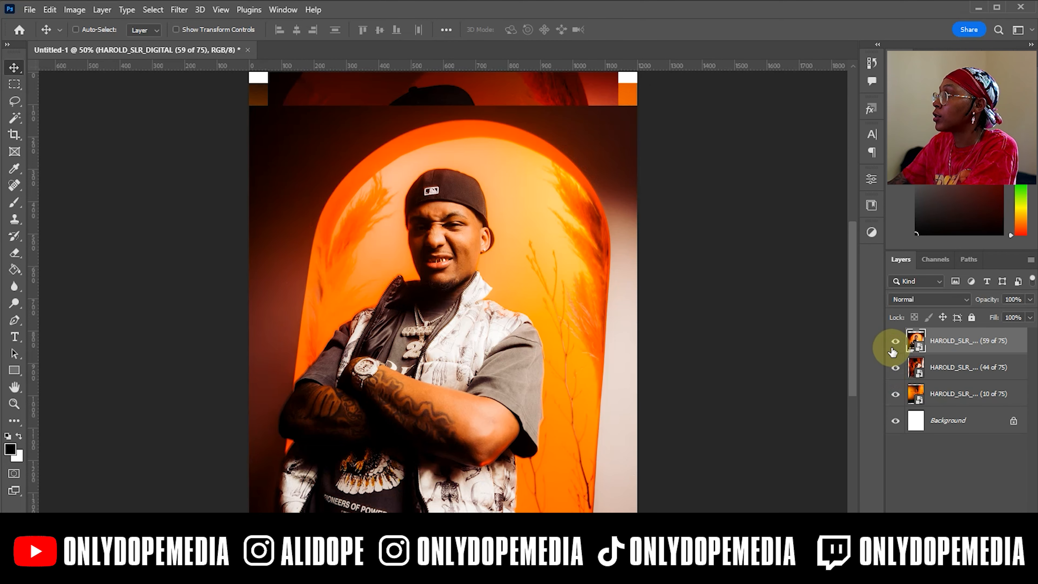
# Step: Hide the (44 of 75) and (10 of 75) photo layers and fill the Background layer with black using the Paint Bucket
pyautogui.click(895, 367)
pyautogui.click(895, 394)
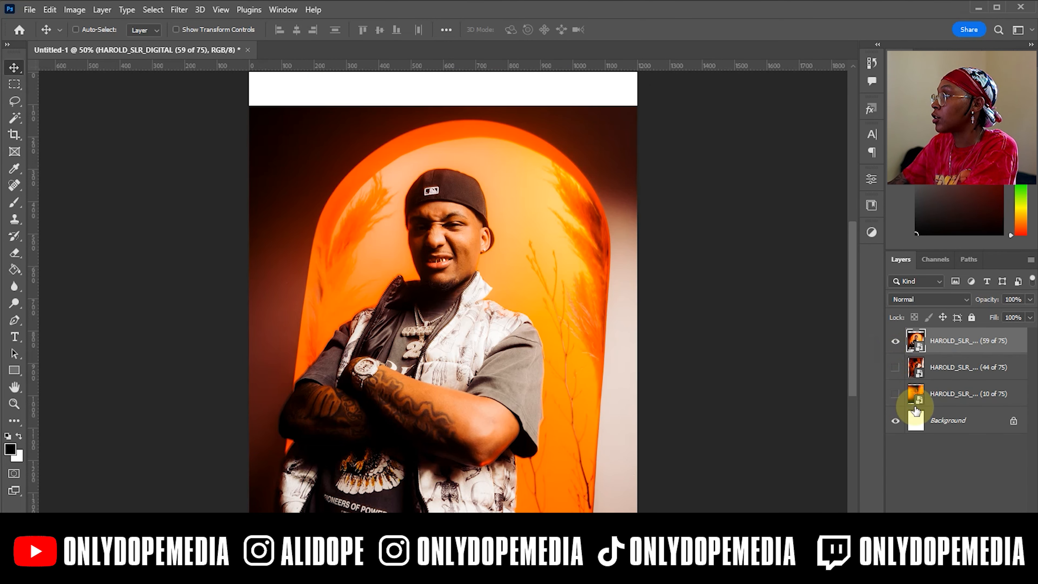
pyautogui.click(965, 427)
pyautogui.press('g')
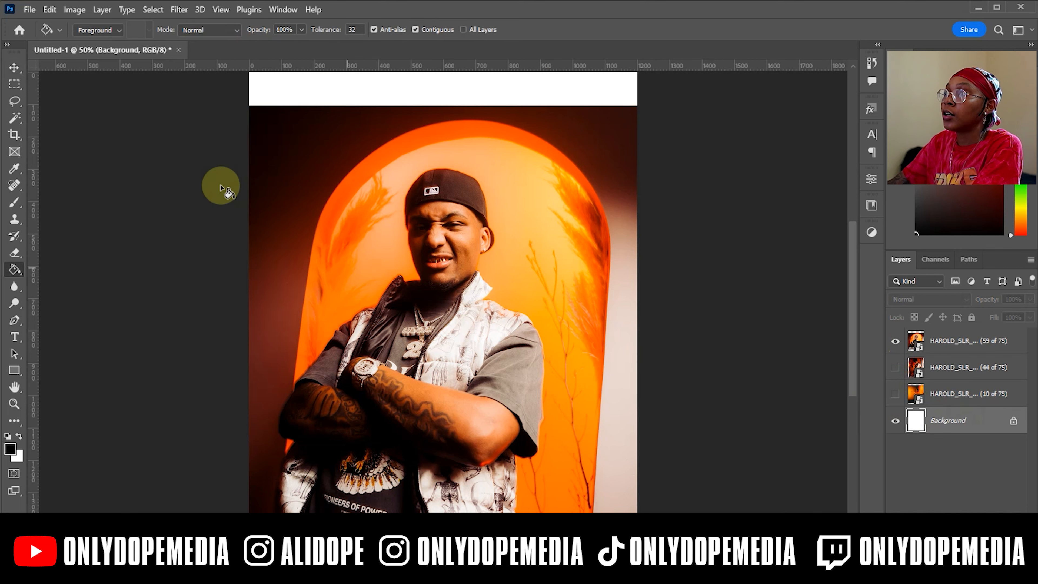
pyautogui.click(287, 116)
pyautogui.press('v')
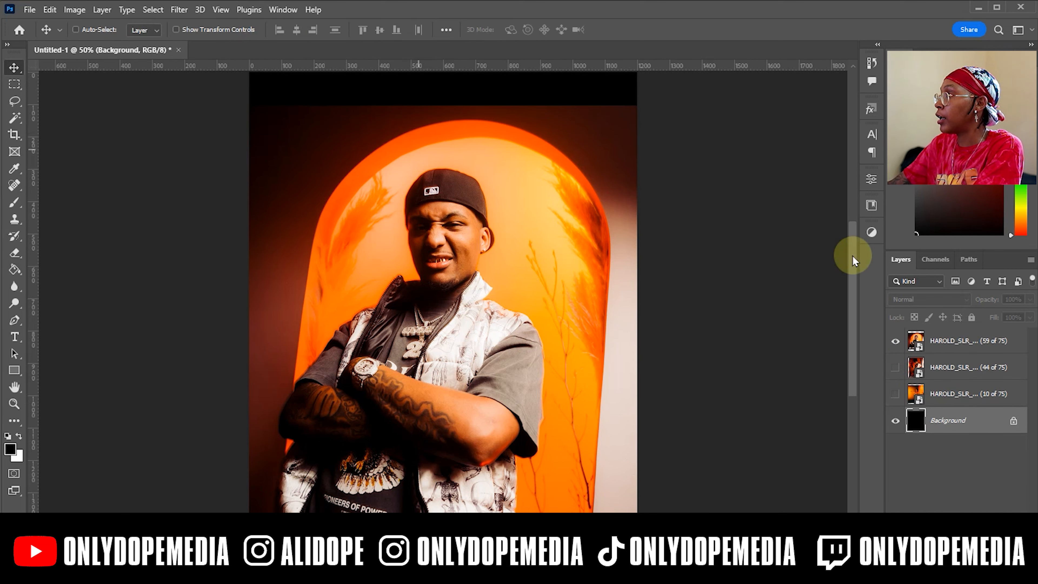
# Step: Place the (59 of 75) photo layer directly above the Background and shift the photo down on the canvas, keeping it horizontally centred
pyautogui.moveTo(966, 342); pyautogui.dragTo(954, 393)
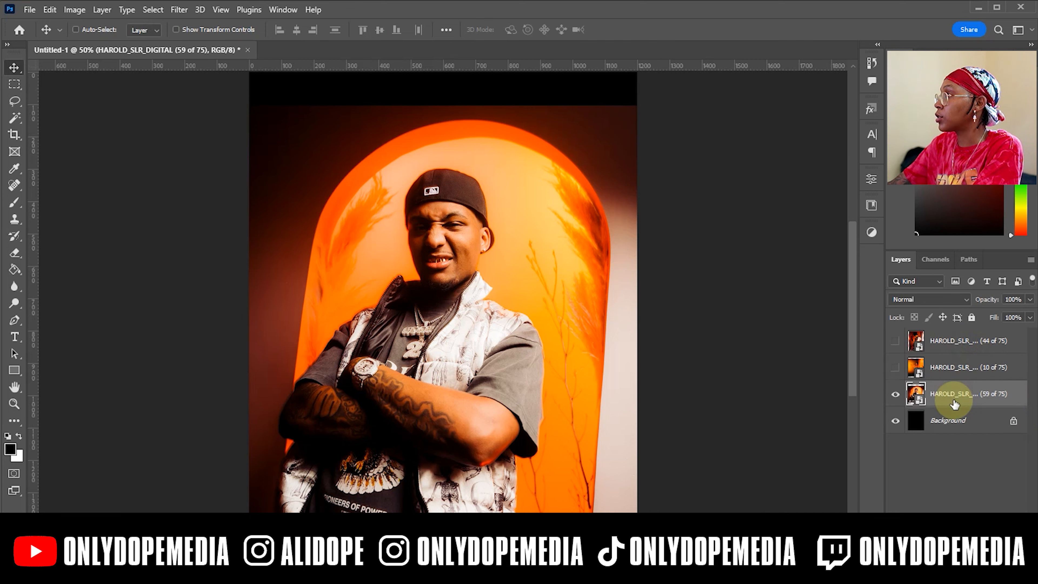
pyautogui.moveTo(410, 243); pyautogui.dragTo(432, 262)
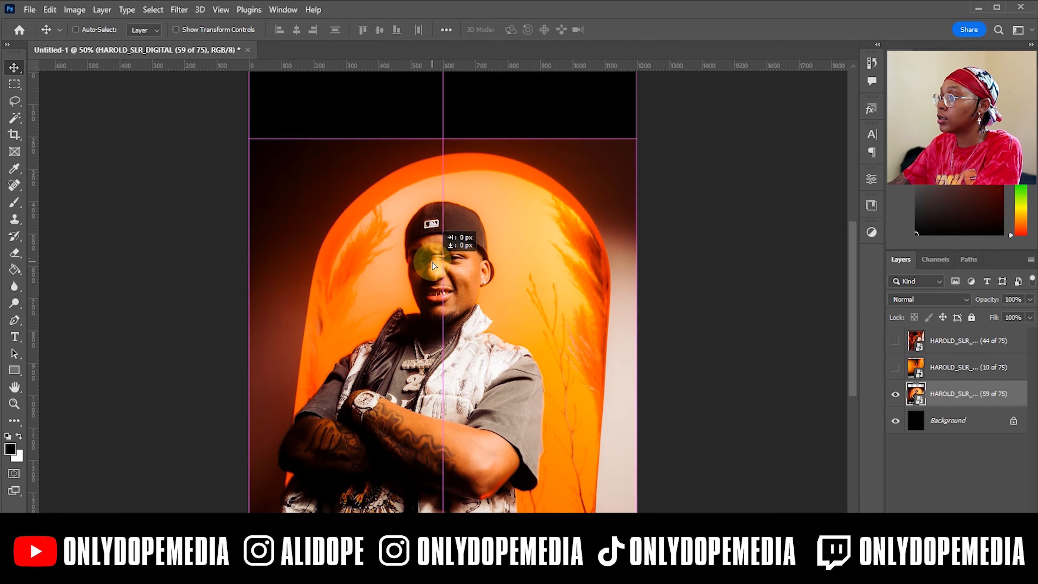
# Step: Select the man in the photo automatically, and subtract the stray background patches beside his shoulder with the Lasso
pyautogui.click(147, 9)
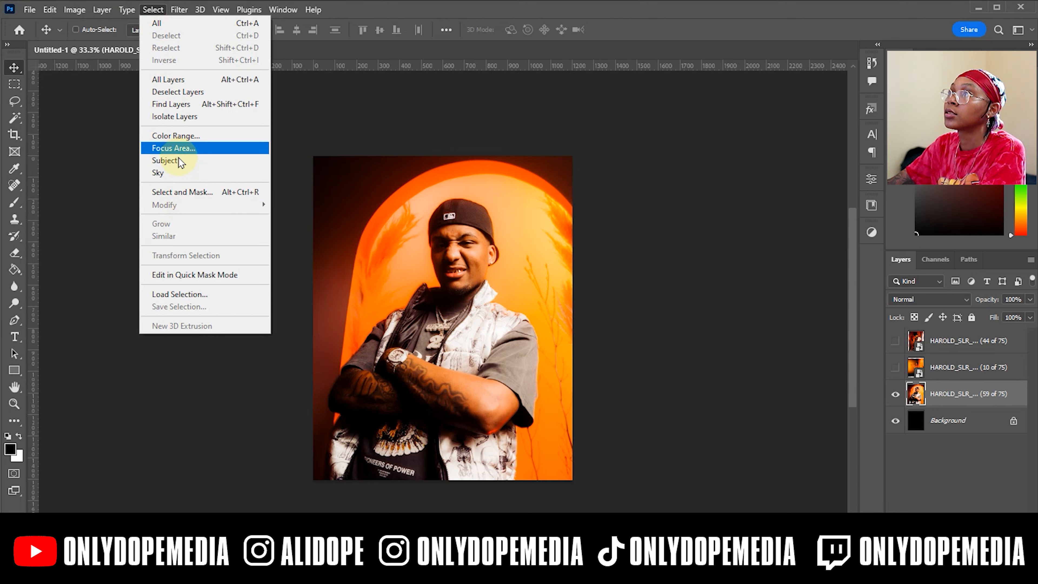
pyautogui.click(173, 149)
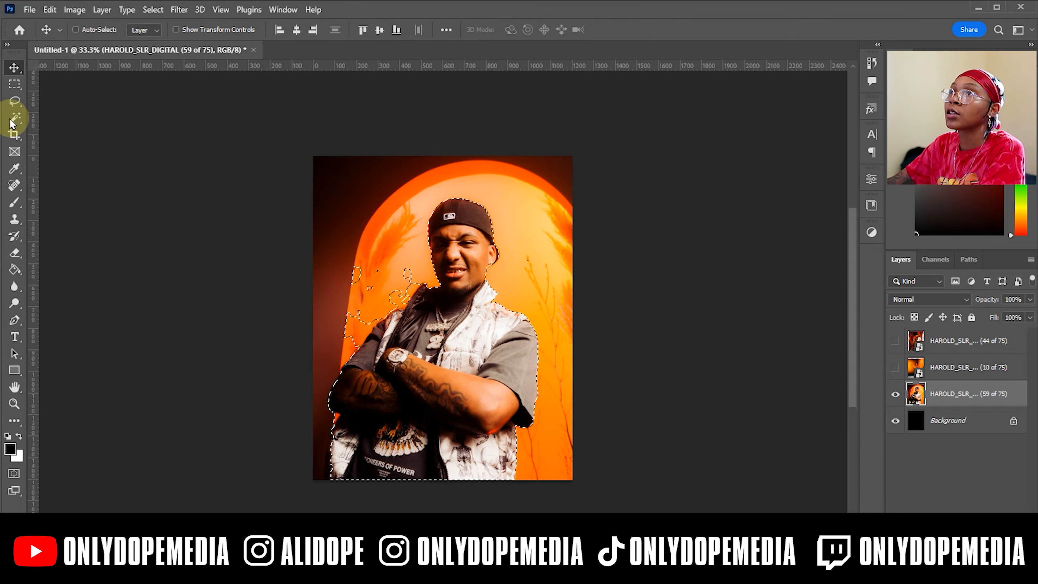
pyautogui.click(15, 101)
pyautogui.click(45, 101)
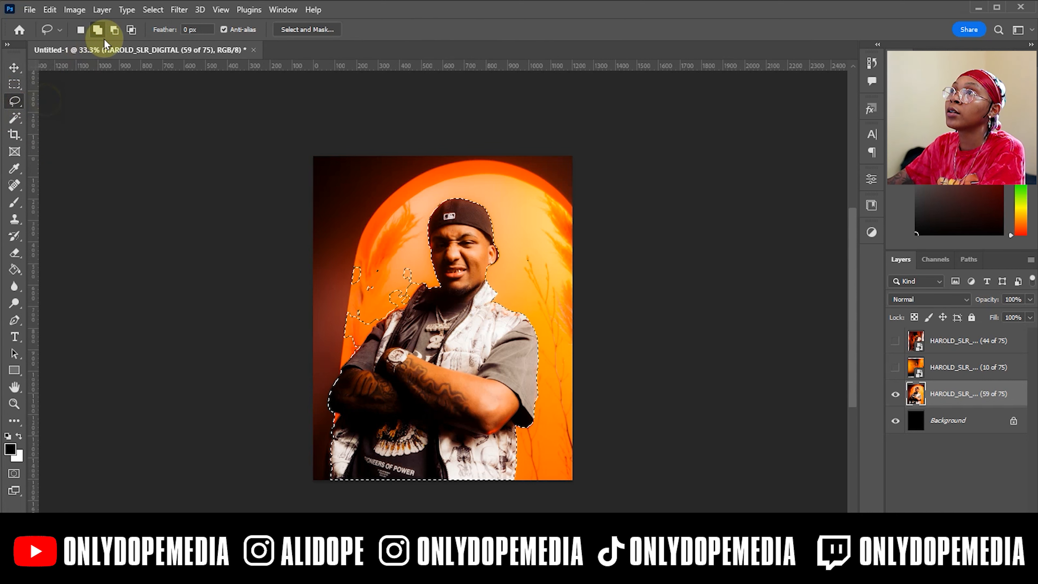
pyautogui.click(116, 30)
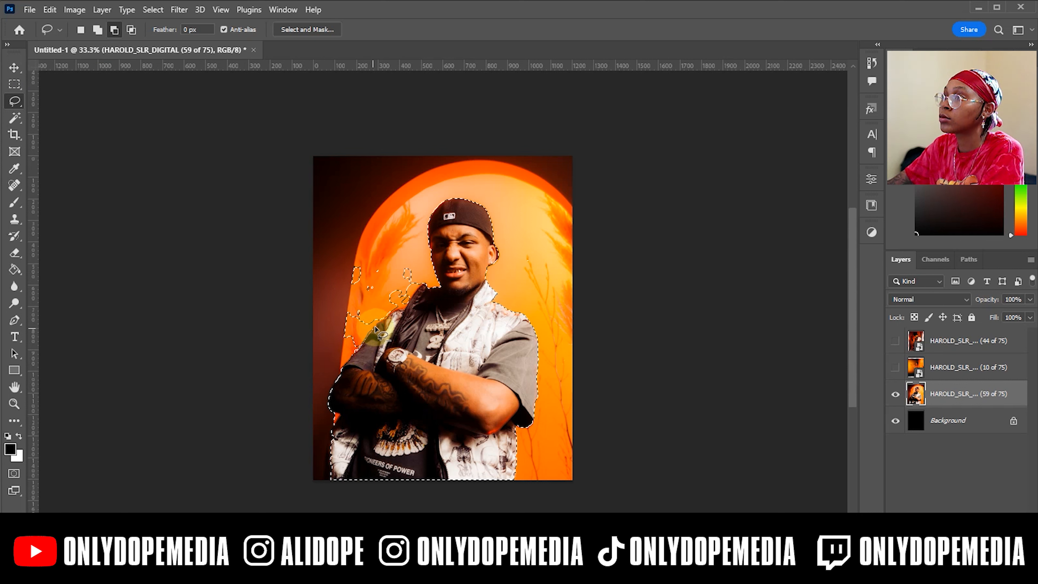
pyautogui.moveTo(381, 323)
pyautogui.mouseDown()
pyautogui.moveTo(374, 302)
pyautogui.moveTo(319, 300)
pyautogui.moveTo(314, 317)
pyautogui.moveTo(385, 293)
pyautogui.moveTo(386, 265)
pyautogui.moveTo(358, 250)
pyautogui.moveTo(362, 323)
pyautogui.moveTo(388, 295)
pyautogui.mouseUp()
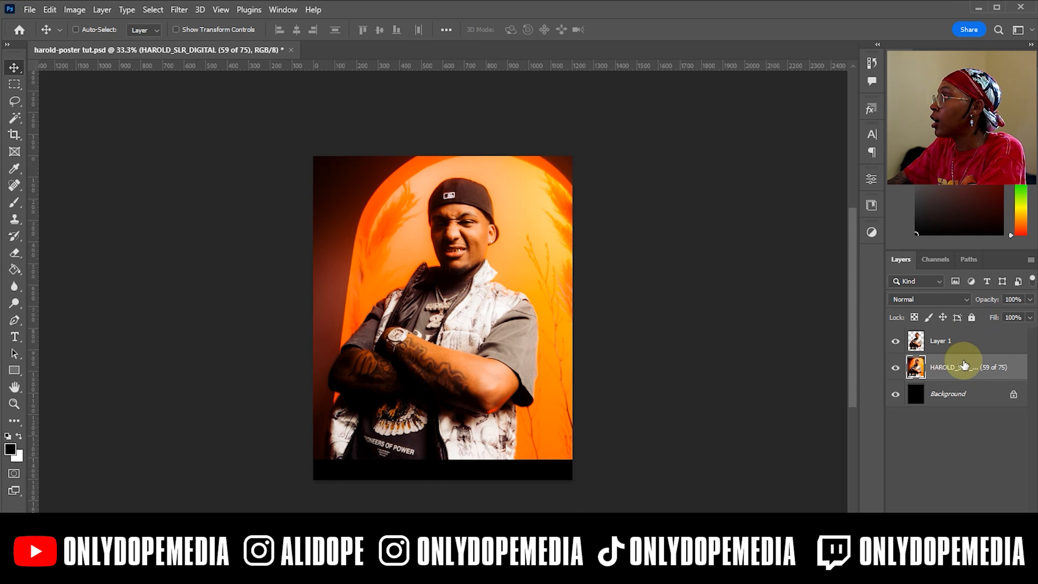
# Step: Add a bright red Solid Color fill layer between the cut-out Layer 1 and the (59 of 75) photo
pyautogui.click(966, 342)
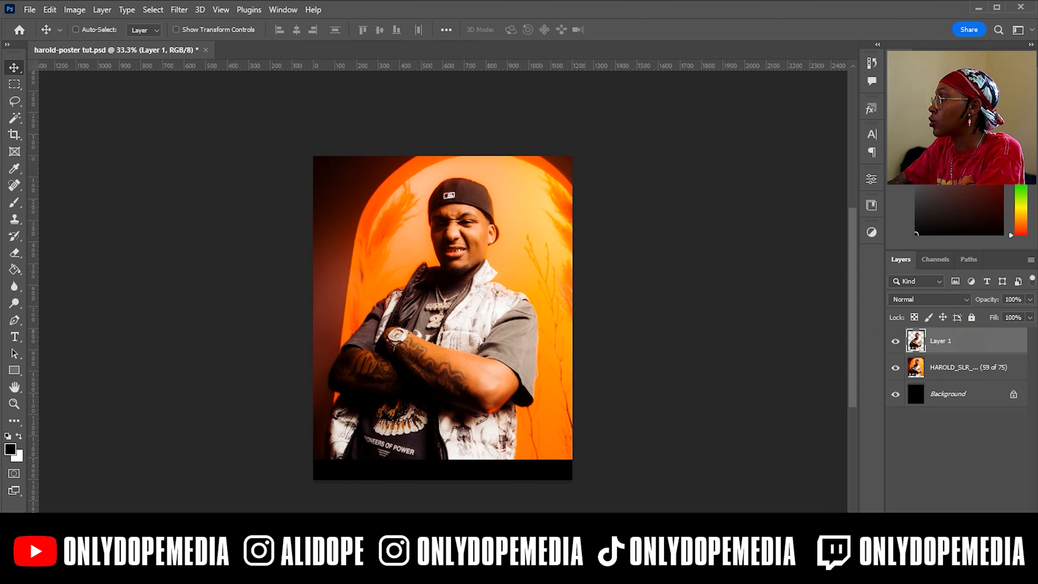
pyautogui.click(968, 368)
pyautogui.click(962, 568)
pyautogui.click(983, 336)
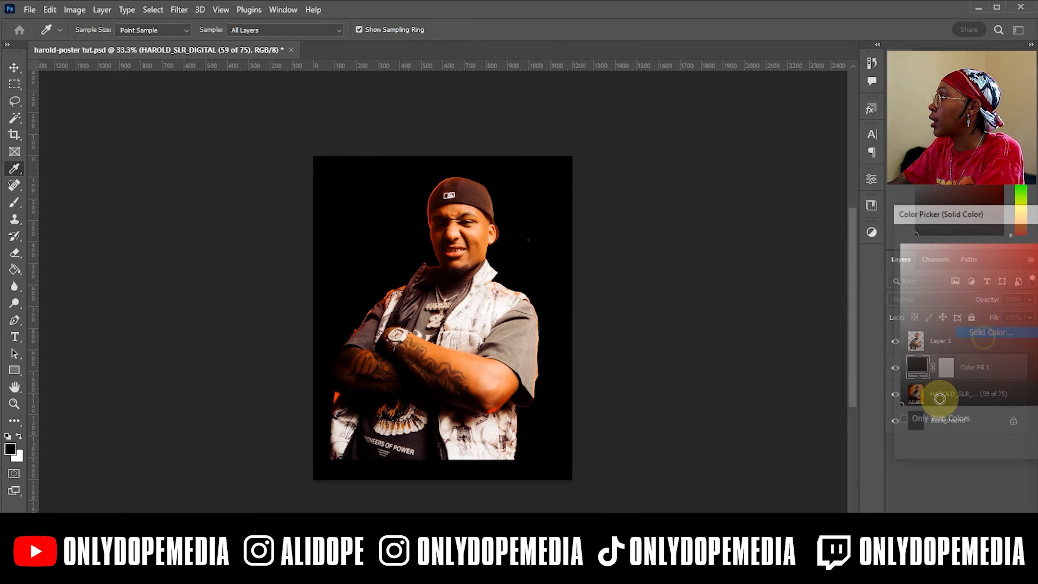
pyautogui.moveTo(1031, 265)
pyautogui.mouseDown()
pyautogui.moveTo(1037, 247)
pyautogui.moveTo(1037, 278)
pyautogui.mouseUp()
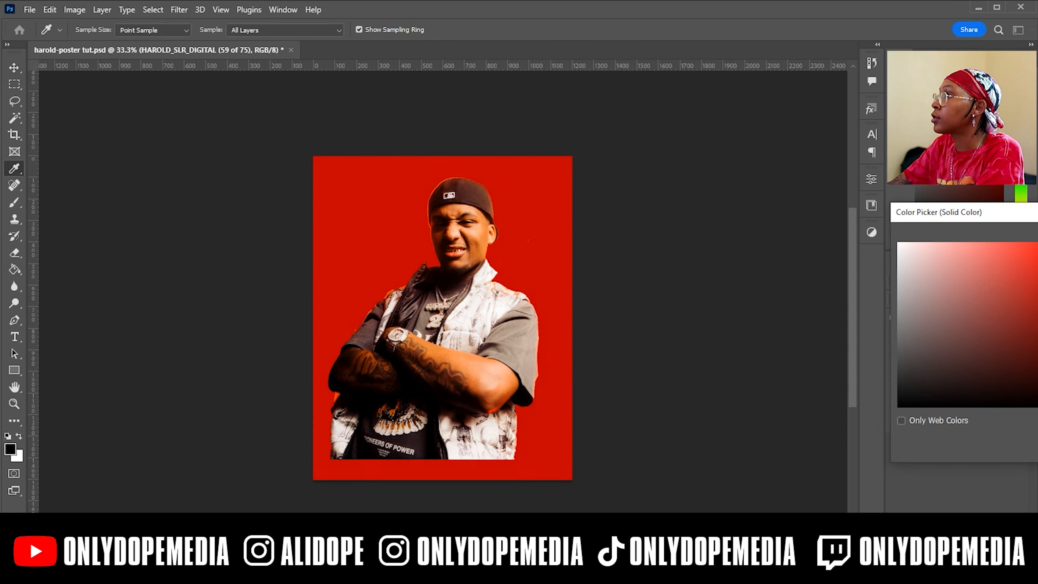
pyautogui.press('Return')
# Step: Set the red fill layer's blend mode to Overlay and save the document
pyautogui.click(928, 299)
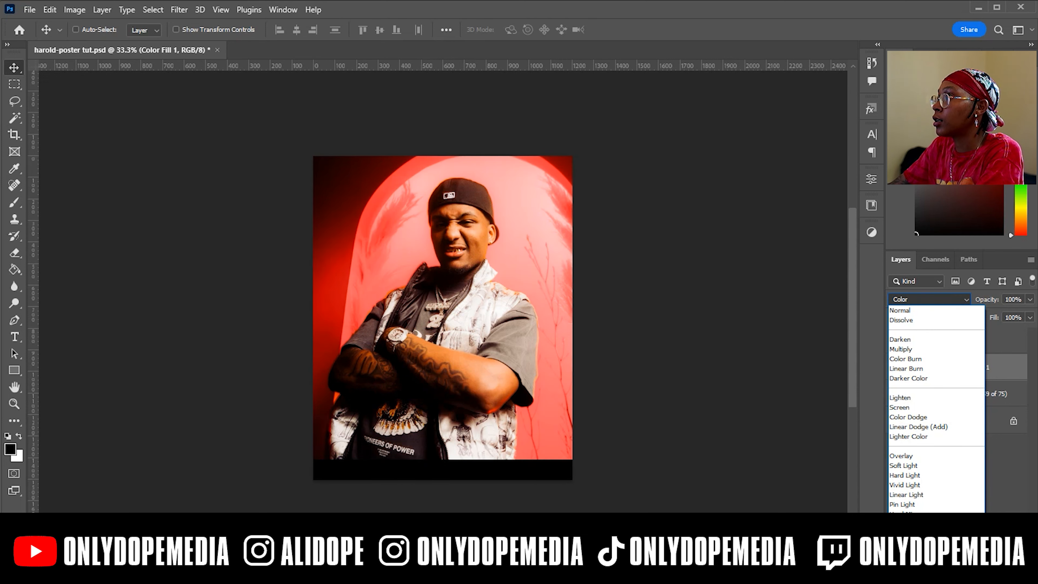
pyautogui.click(909, 455)
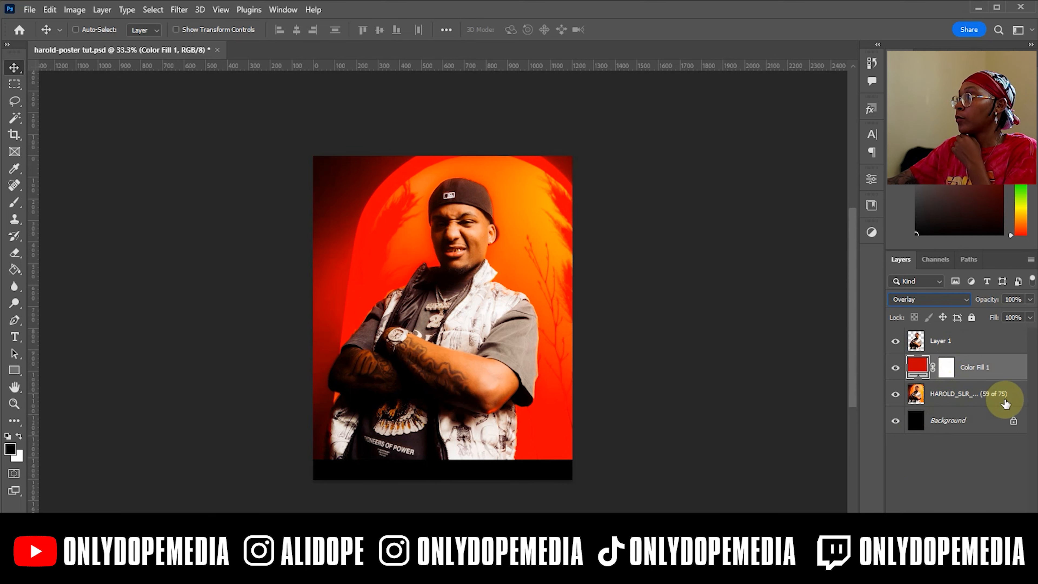
pyautogui.hotkey('ctrl', 's')
# Step: Duplicate the cut-out Layer 1 and apply a Motion Blur with a 51° angle and 204 pixels distance to the copy
pyautogui.click(972, 345)
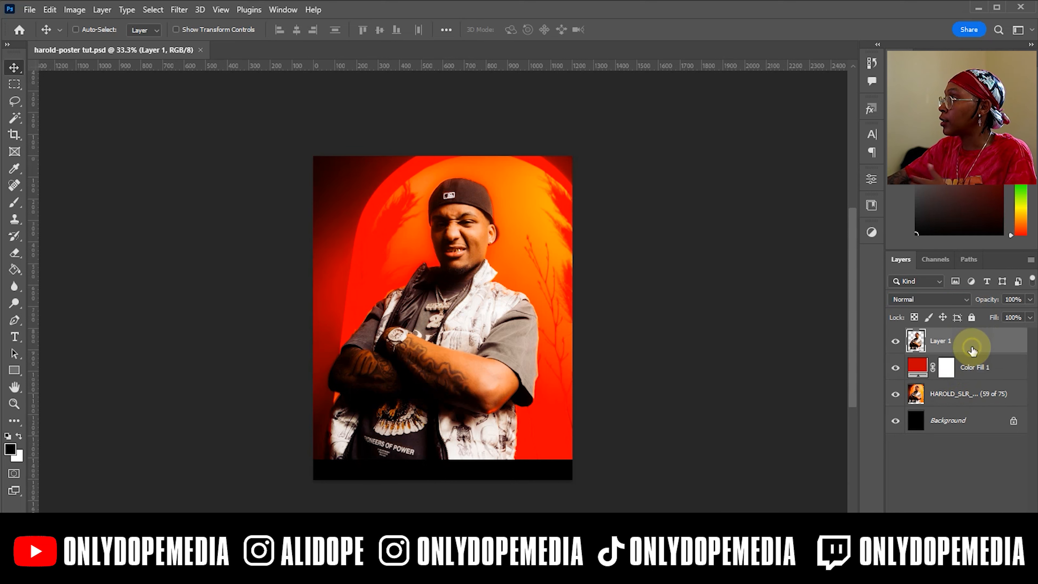
pyautogui.hotkey('ctrl', 'j')
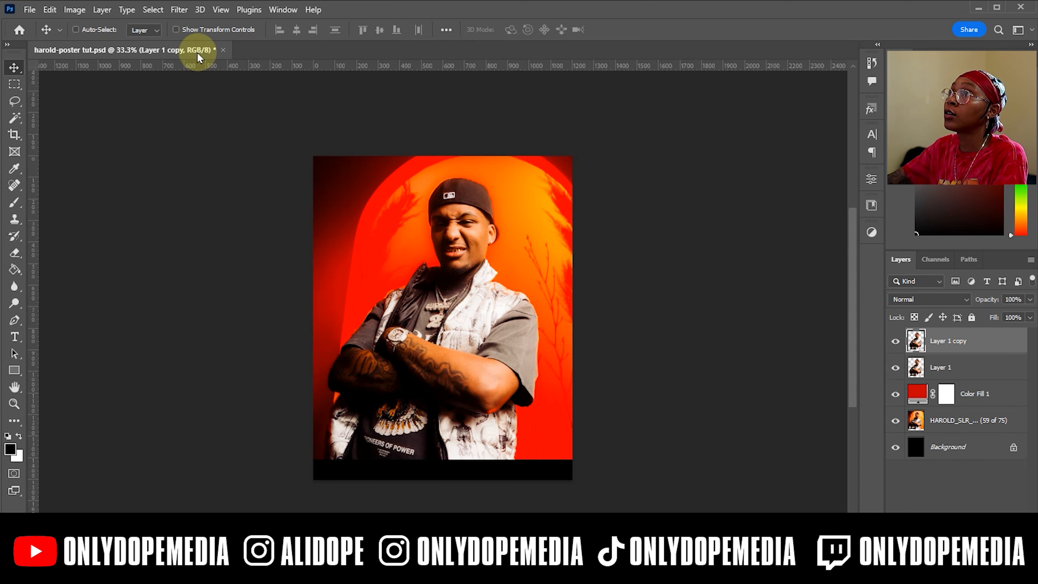
pyautogui.scroll(-1, 775, 372)
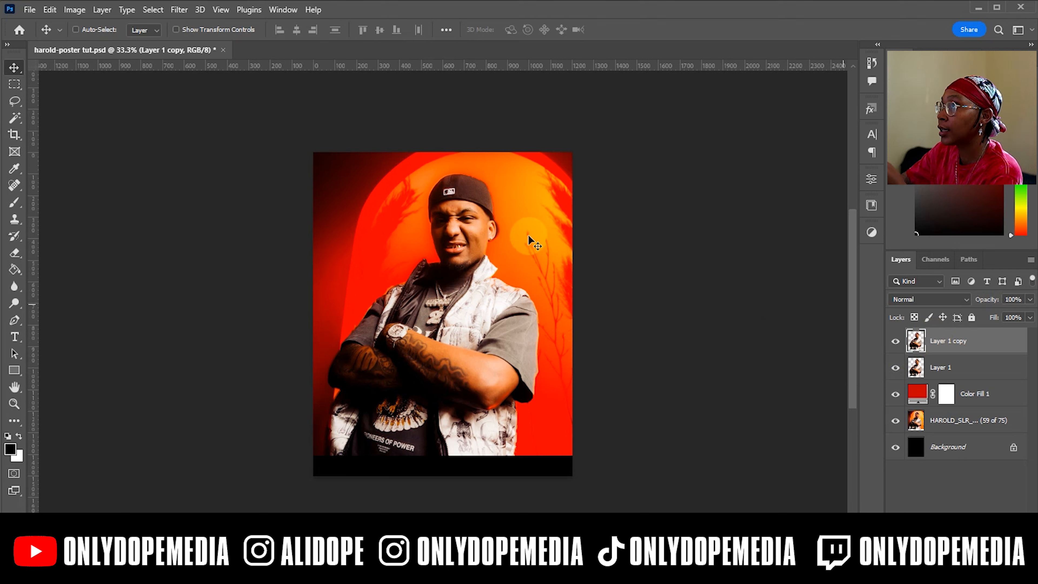
pyautogui.click(179, 9)
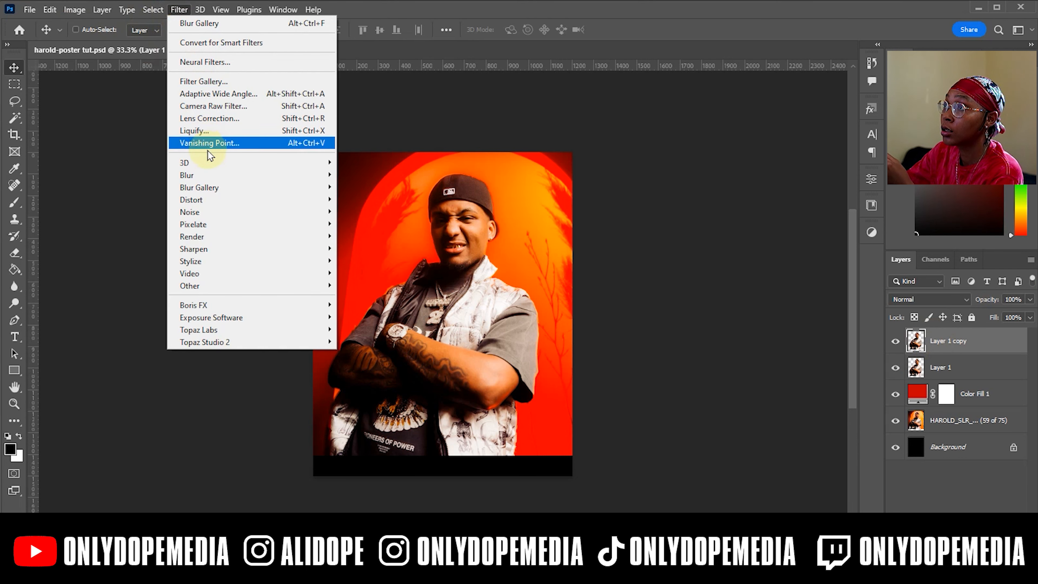
pyautogui.moveTo(209, 176)
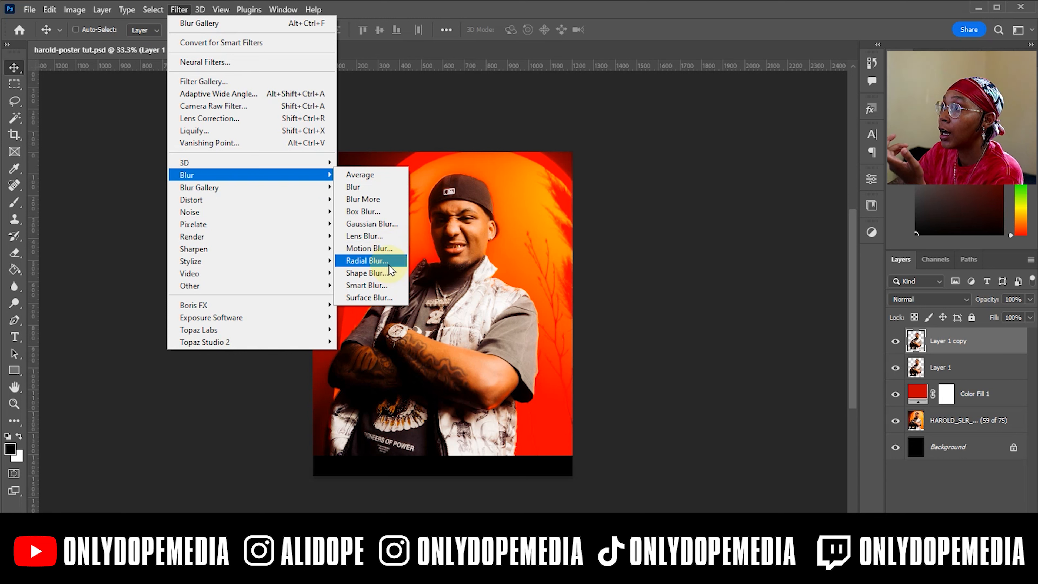
pyautogui.click(396, 251)
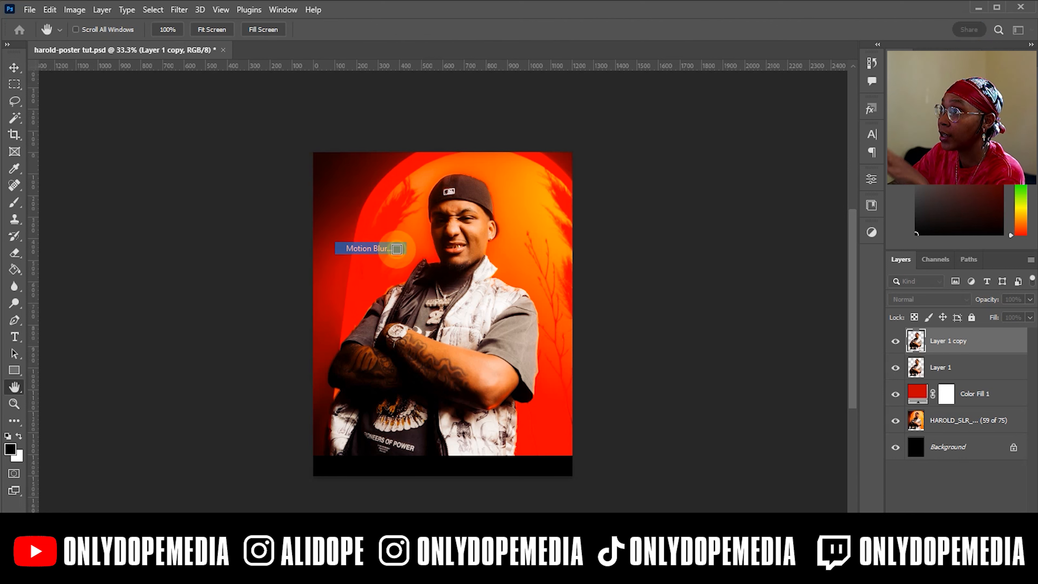
pyautogui.moveTo(591, 143); pyautogui.dragTo(649, 147)
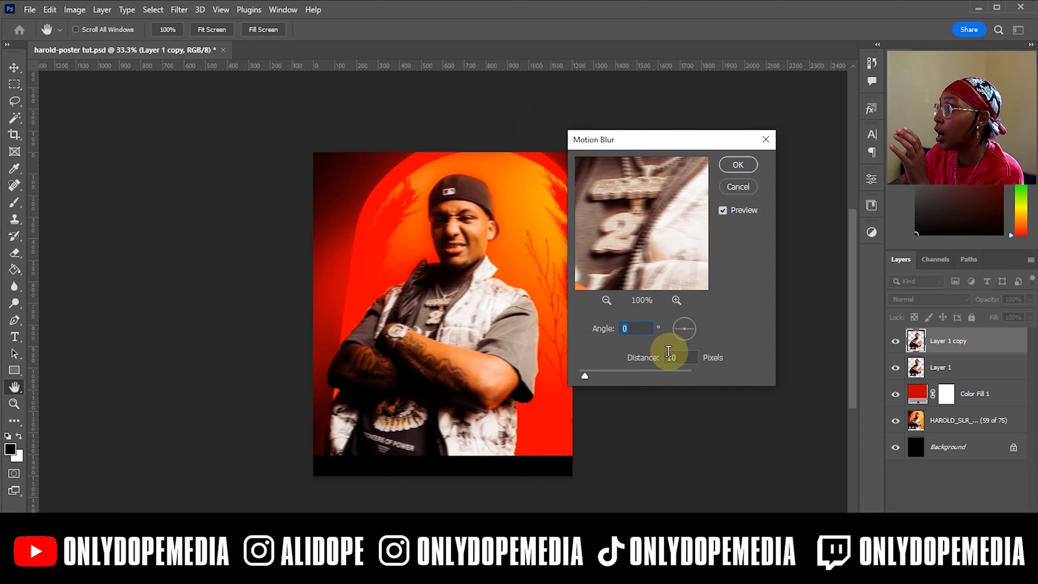
pyautogui.moveTo(694, 326); pyautogui.dragTo(696, 316)
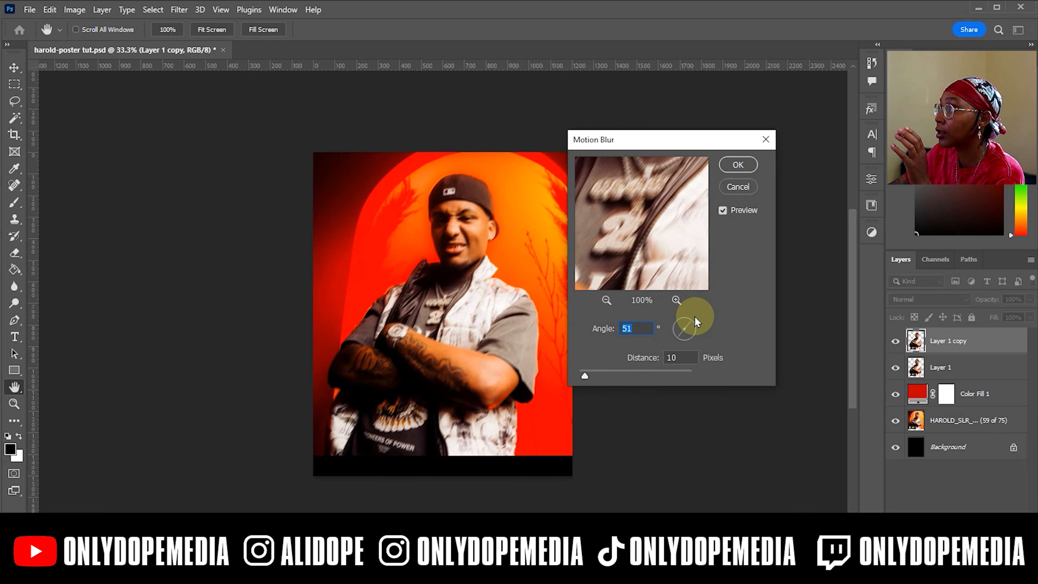
pyautogui.moveTo(605, 373); pyautogui.dragTo(637, 373)
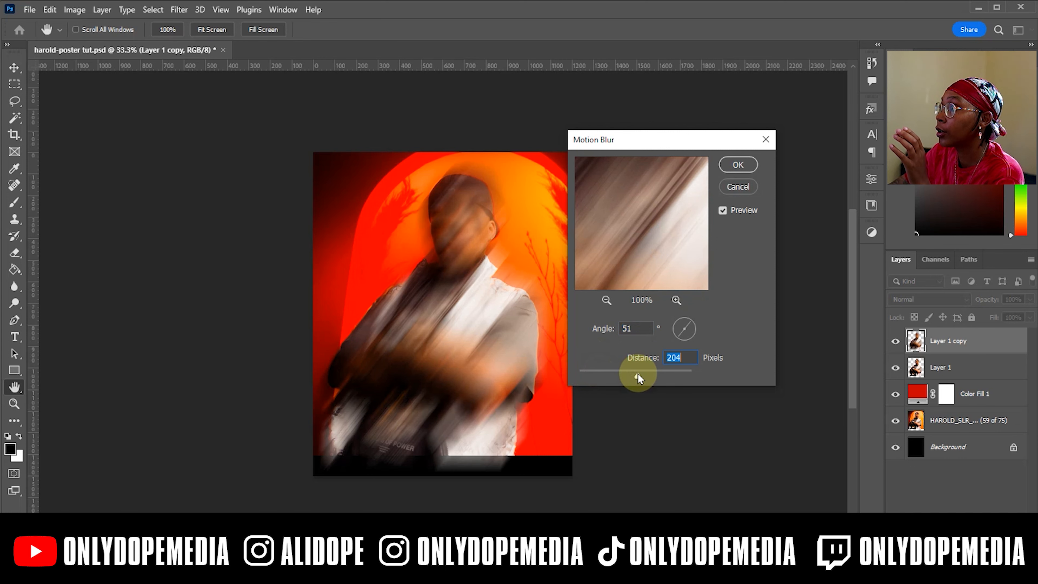
pyautogui.press('Return')
# Step: Move the blurred cut-out copy about 84 px to the right and set its blend mode to Screen
pyautogui.press('v')
pyautogui.moveTo(456, 220); pyautogui.dragTo(475, 214)
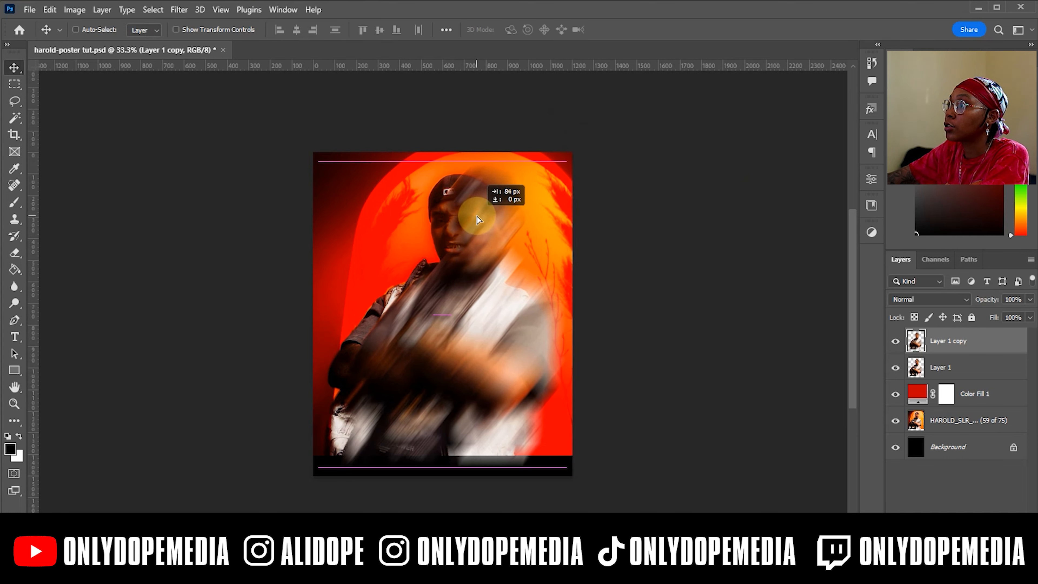
pyautogui.click(933, 299)
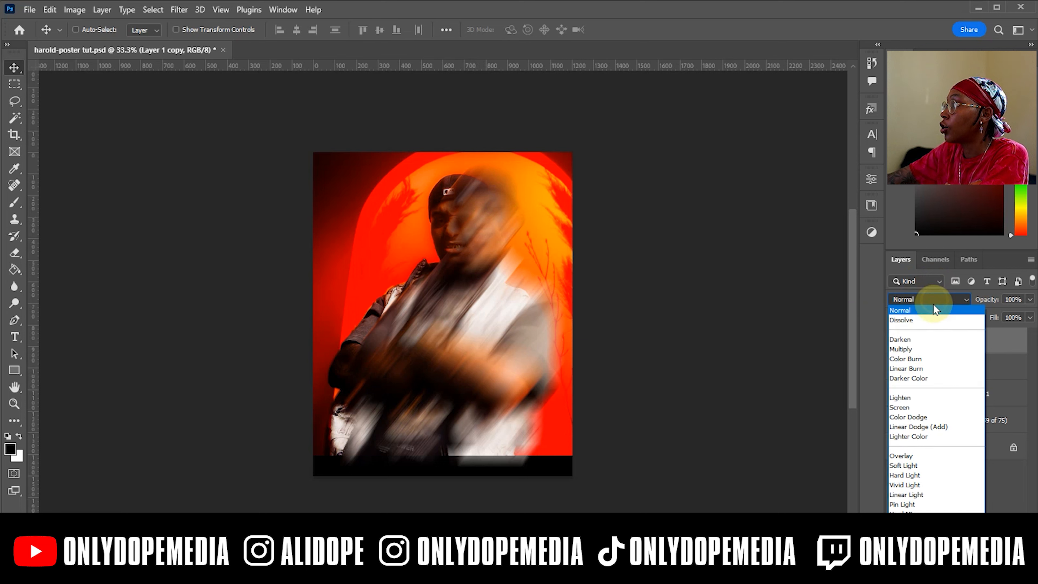
pyautogui.click(901, 408)
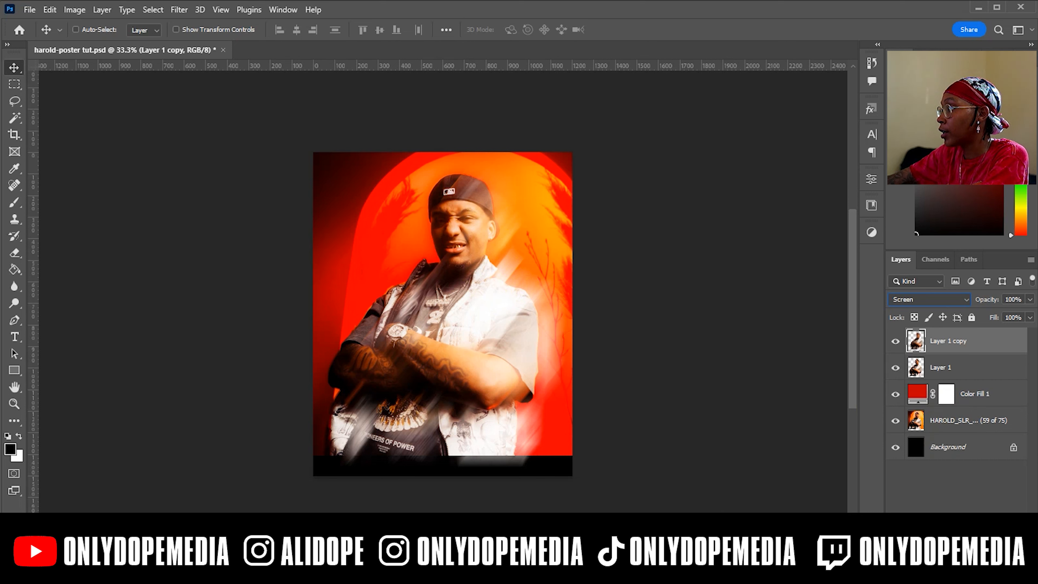
# Step: Add a layer mask to the blurred copy and soften the blur over the man with a black 250 px brush at 33% opacity
pyautogui.click(946, 555)
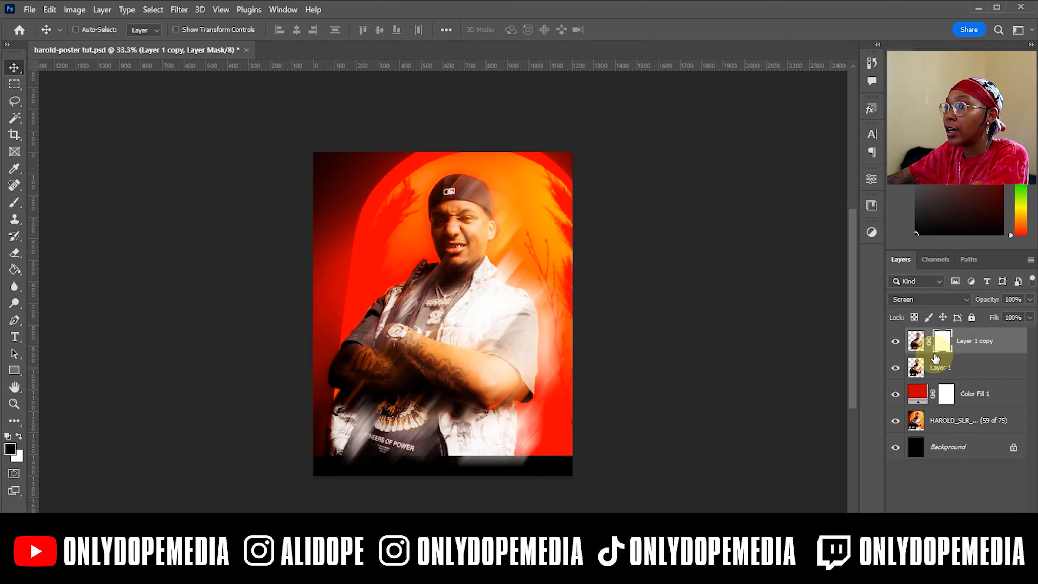
pyautogui.press('b')
pyautogui.press('[')
pyautogui.press('[')
pyautogui.press('[')
pyautogui.press('[')
pyautogui.press('[')
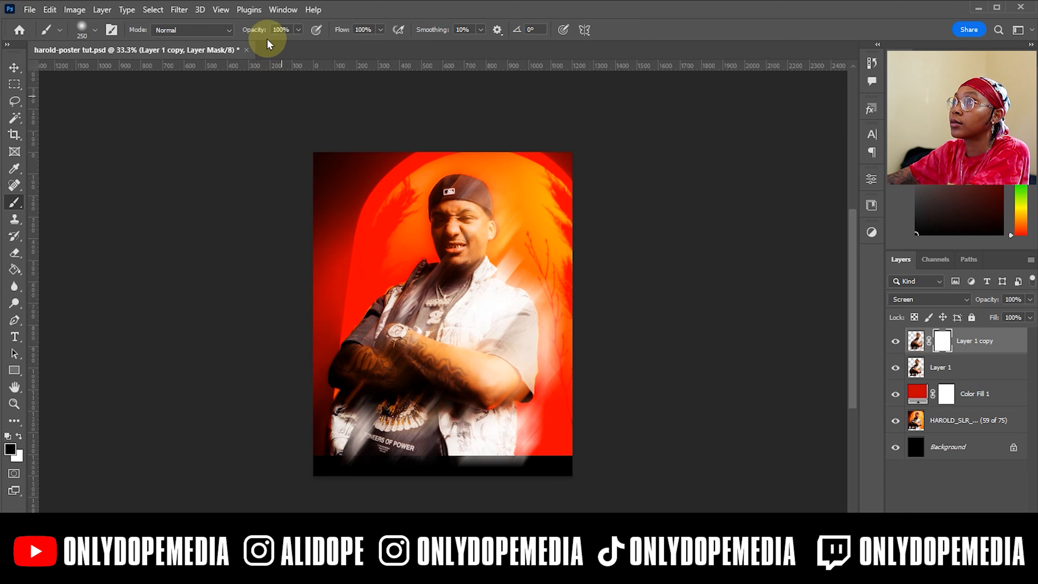
pyautogui.moveTo(258, 29); pyautogui.dragTo(219, 42)
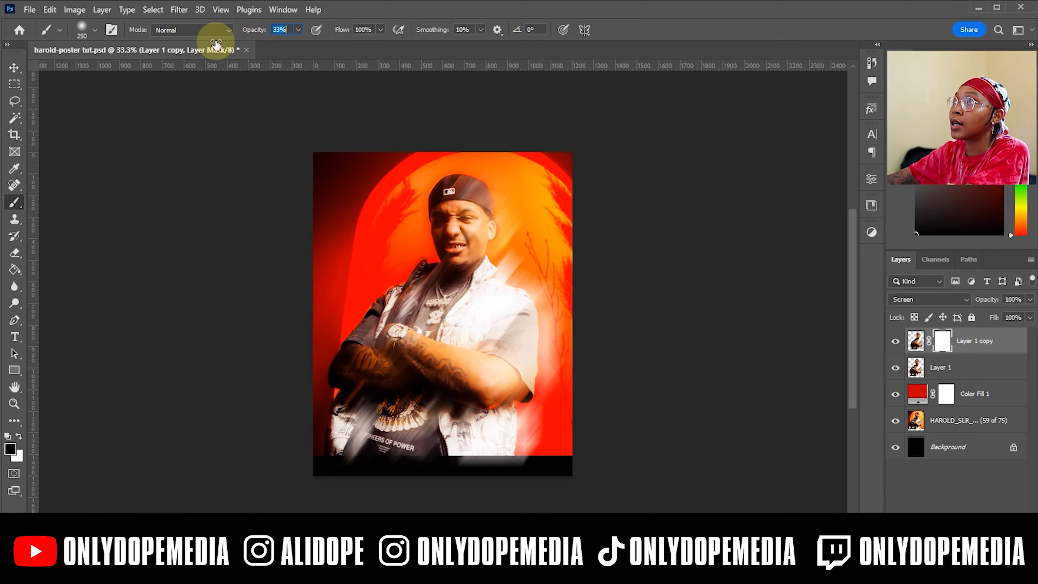
pyautogui.moveTo(380, 403)
pyautogui.mouseDown()
pyautogui.moveTo(352, 424)
pyautogui.moveTo(405, 425)
pyautogui.moveTo(421, 450)
pyautogui.moveTo(411, 386)
pyautogui.moveTo(380, 411)
pyautogui.moveTo(390, 360)
pyautogui.moveTo(417, 358)
pyautogui.moveTo(484, 425)
pyautogui.moveTo(446, 379)
pyautogui.moveTo(474, 308)
pyautogui.moveTo(477, 323)
pyautogui.moveTo(474, 299)
pyautogui.moveTo(491, 346)
pyautogui.moveTo(511, 323)
pyautogui.moveTo(507, 291)
pyautogui.moveTo(442, 319)
pyautogui.moveTo(437, 282)
pyautogui.moveTo(456, 255)
pyautogui.moveTo(445, 246)
pyautogui.moveTo(455, 265)
pyautogui.moveTo(445, 191)
pyautogui.moveTo(434, 293)
pyautogui.moveTo(443, 253)
pyautogui.mouseUp()
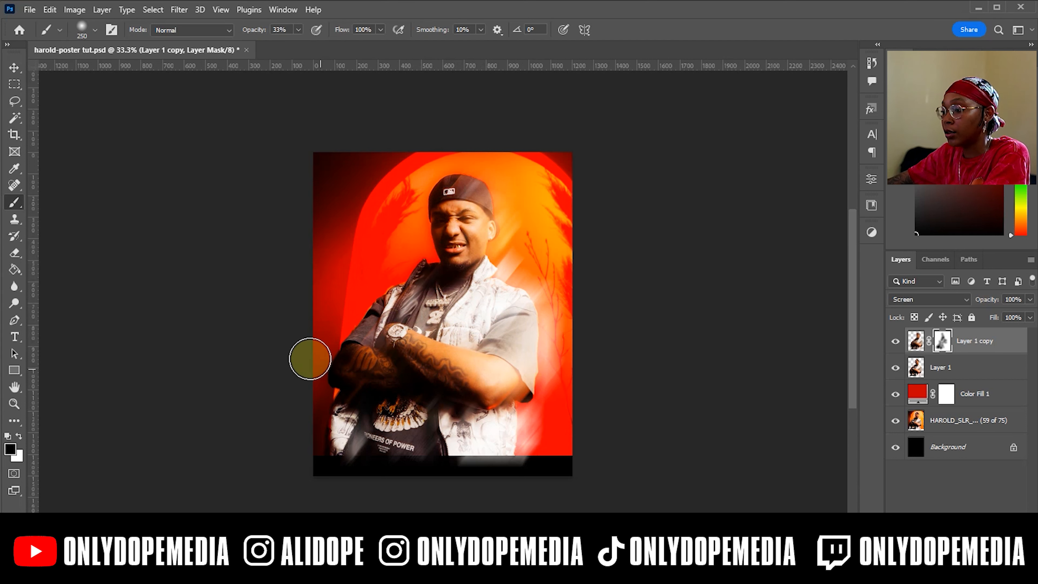
pyautogui.press('v')
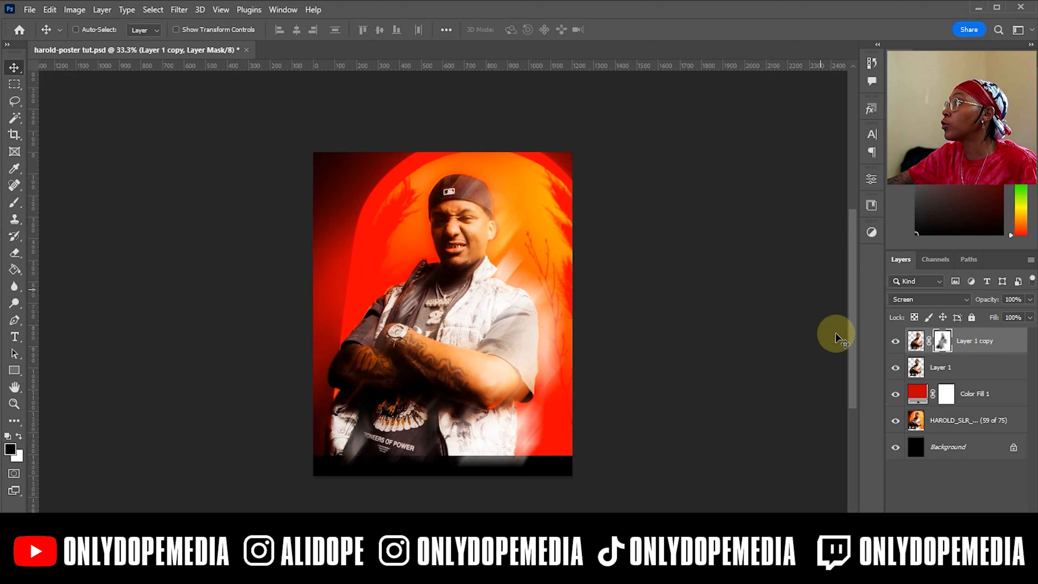
# Step: Apply a Gaussian Blur with a 4.0 pixel radius to the image of the masked Layer 1 copy
pyautogui.click(907, 346)
pyautogui.click(179, 9)
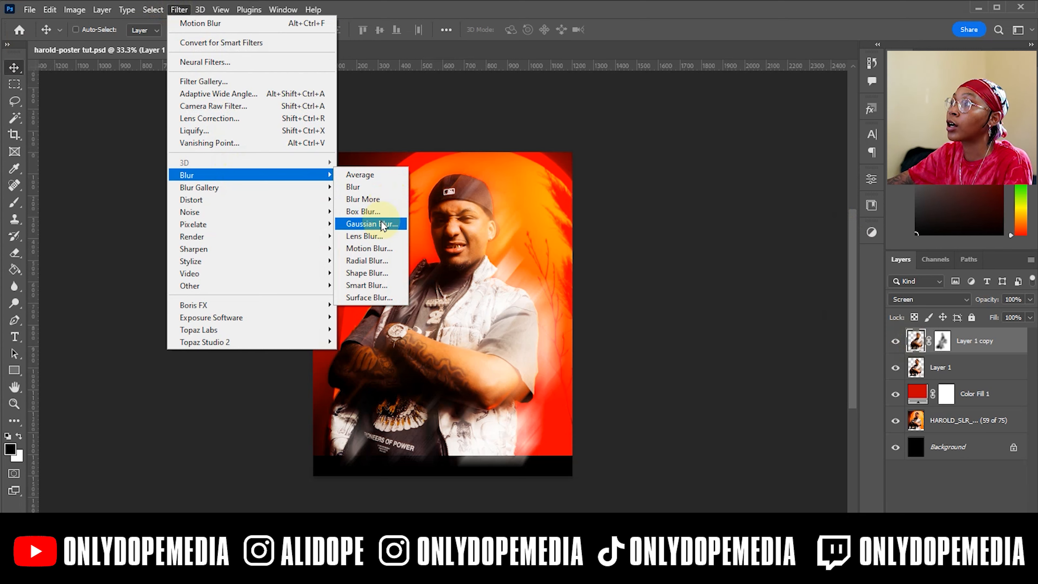
pyautogui.click(370, 224)
pyautogui.moveTo(621, 151); pyautogui.dragTo(692, 165)
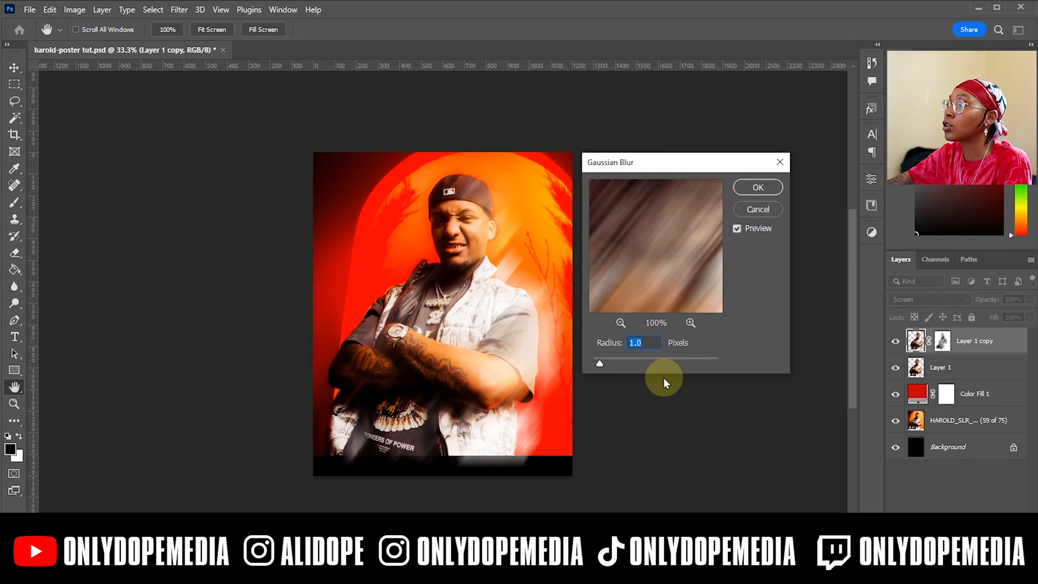
pyautogui.moveTo(605, 362); pyautogui.dragTo(636, 360)
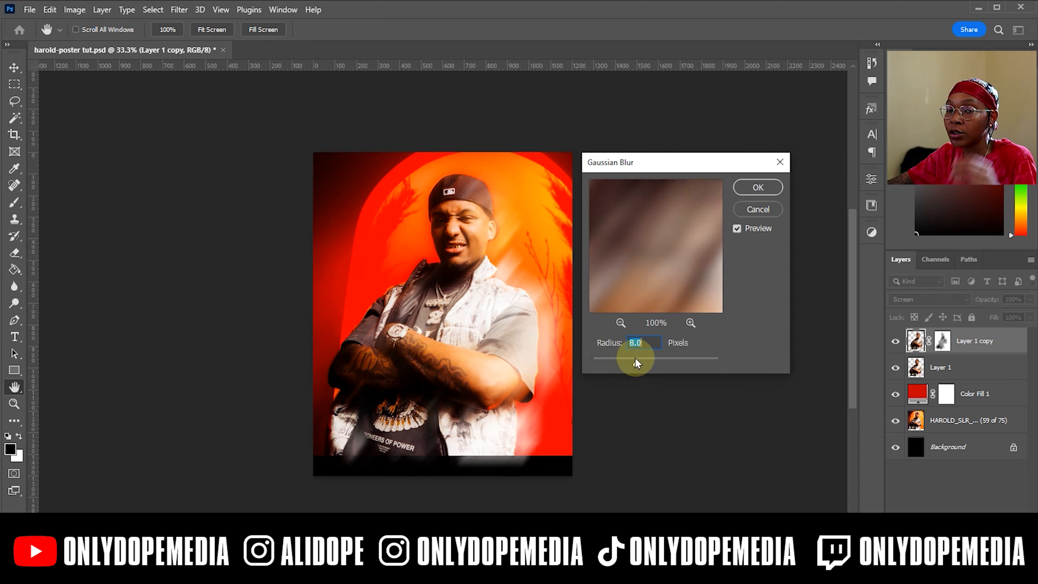
pyautogui.moveTo(634, 360); pyautogui.dragTo(626, 362)
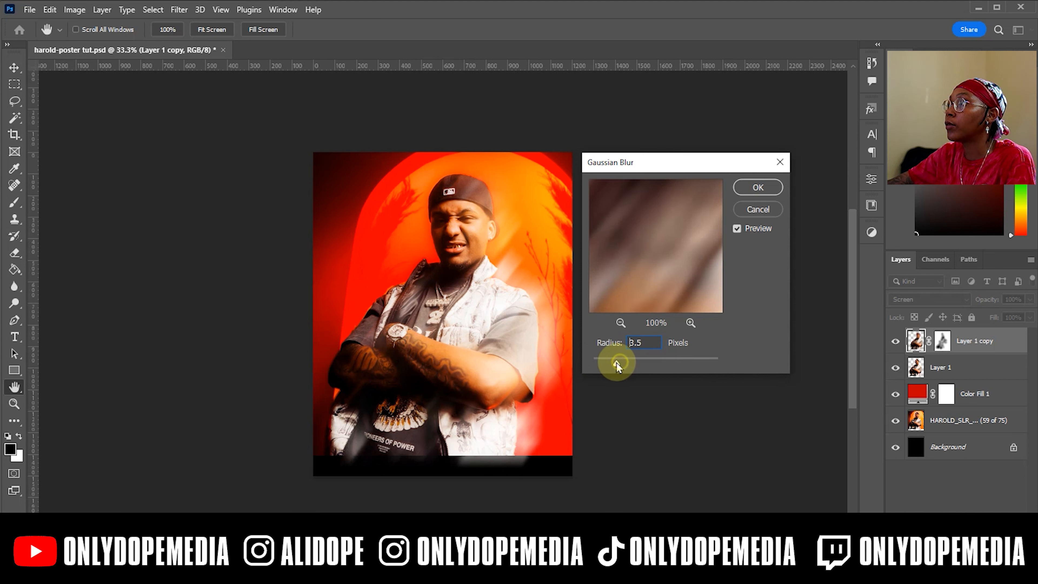
pyautogui.moveTo(613, 363)
pyautogui.mouseDown()
pyautogui.moveTo(644, 362)
pyautogui.moveTo(625, 362)
pyautogui.mouseUp()
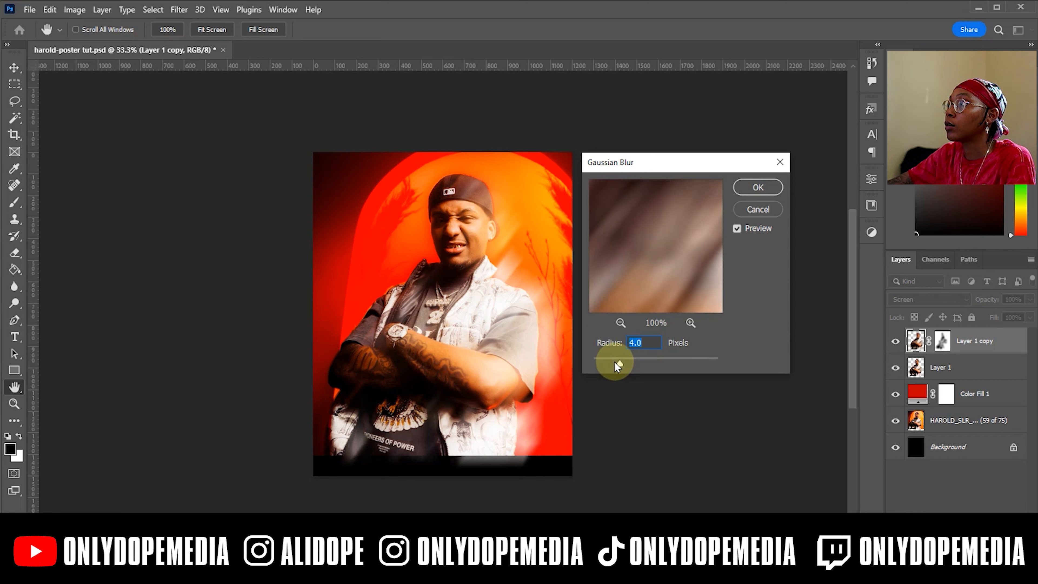
pyautogui.click(757, 187)
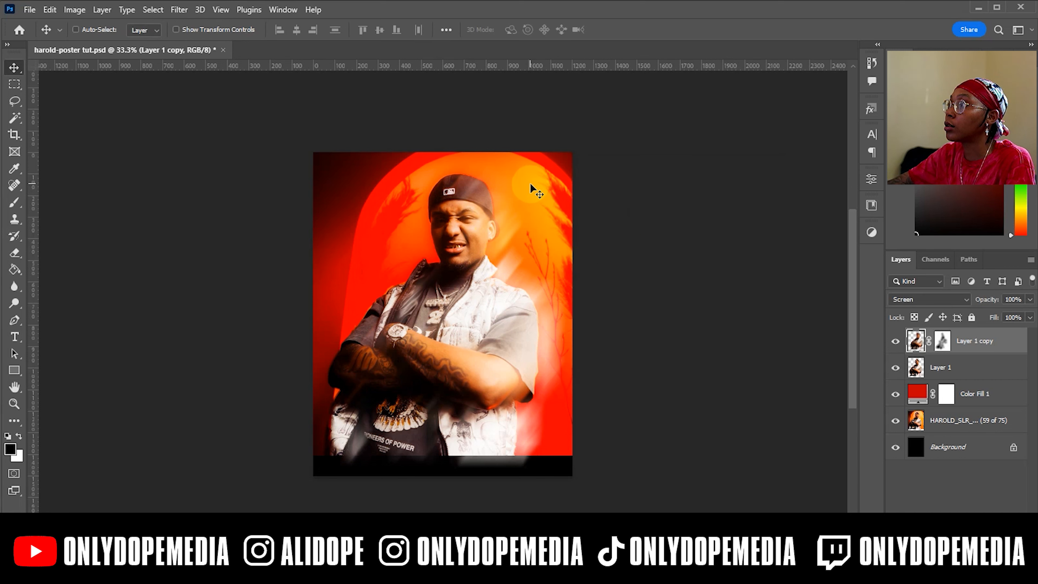
# Step: Duplicate Layer 1 and give the copy a Field Blur, with a blur 1 pin on the face and a second pin beside the arm
pyautogui.click(1004, 371)
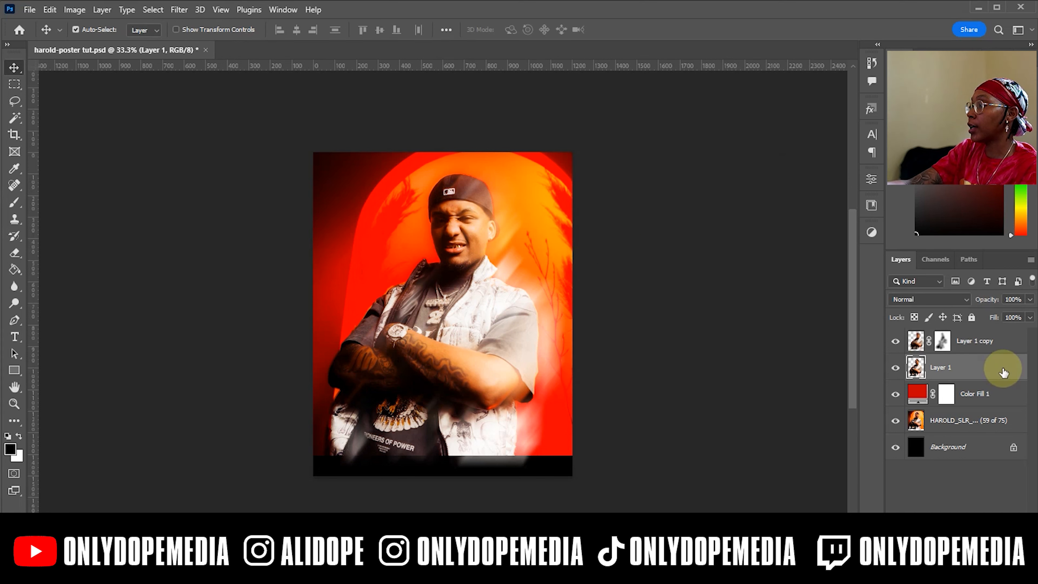
pyautogui.hotkey('ctrl', 'j')
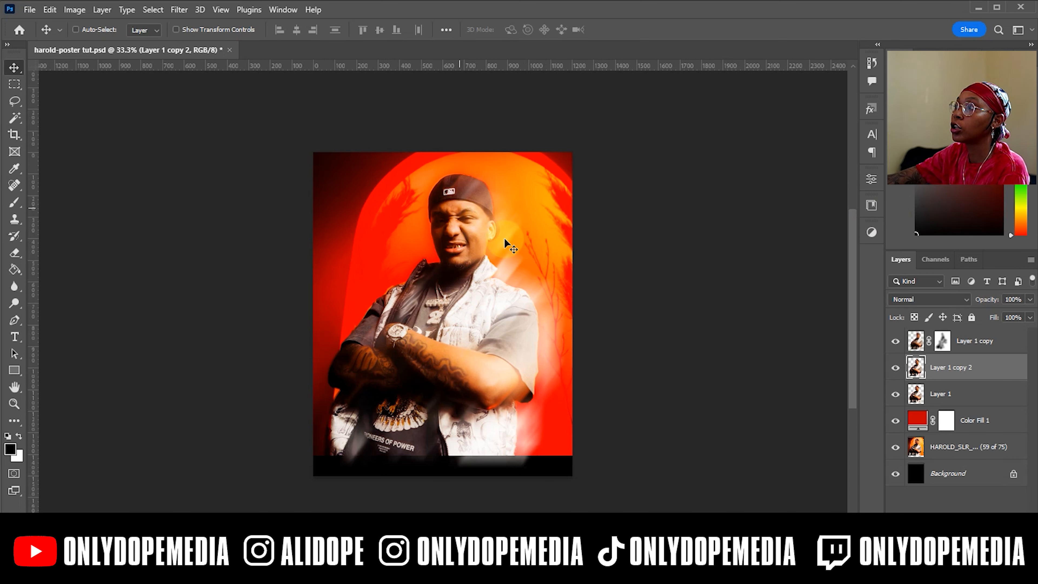
pyautogui.click(179, 9)
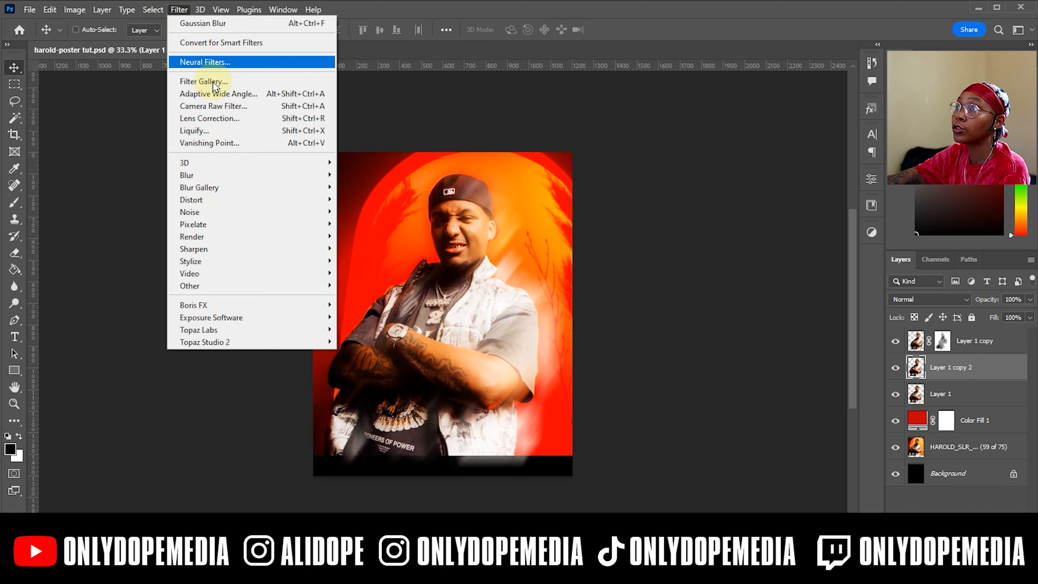
pyautogui.moveTo(246, 187)
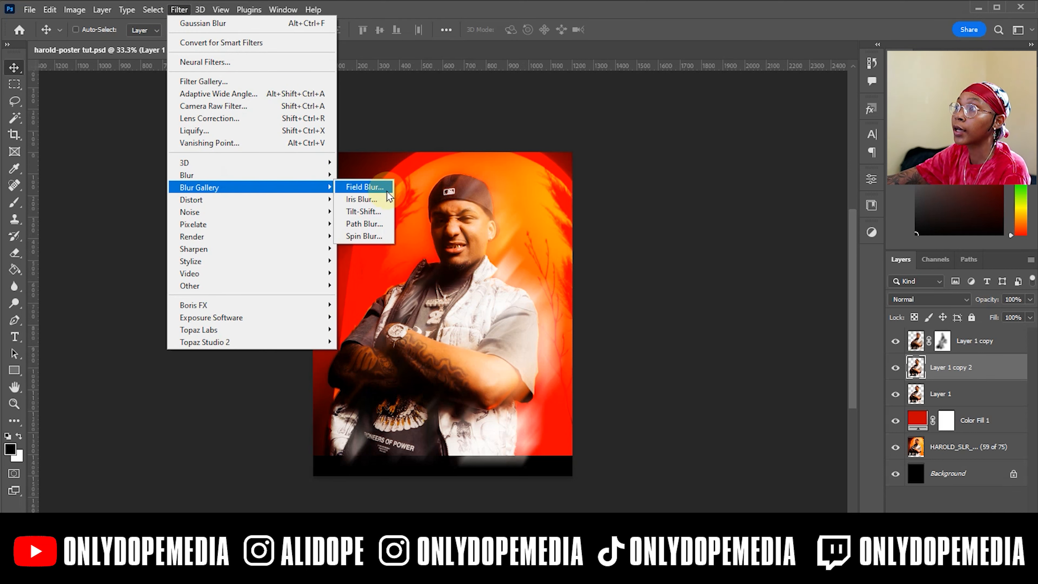
pyautogui.click(365, 186)
pyautogui.moveTo(389, 188); pyautogui.dragTo(491, 168)
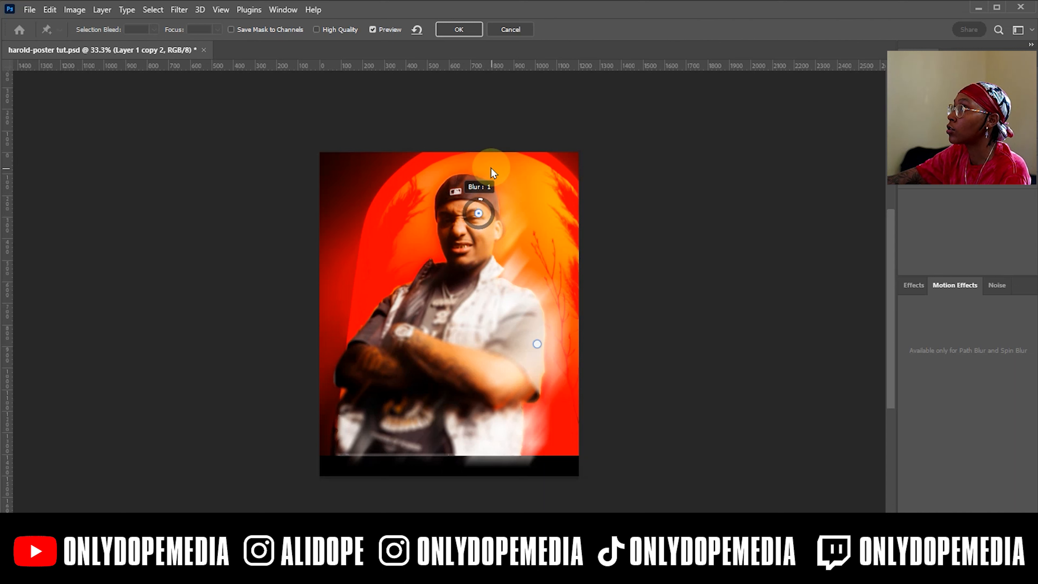
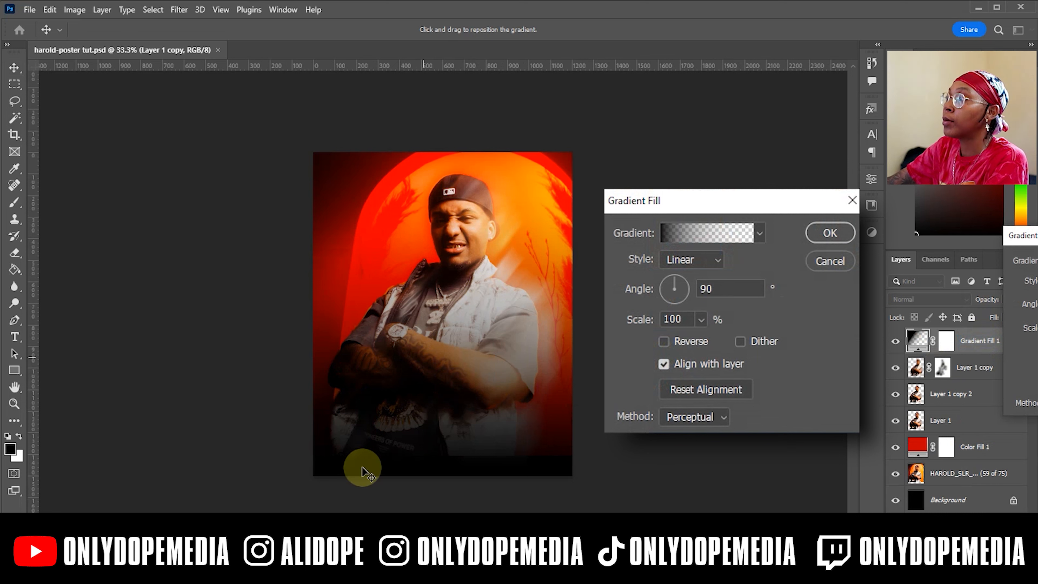
# Step: Scale the black-to-transparent linear gradient fill to 59% and position its fade over the poster's lower edge
pyautogui.moveTo(563, 499); pyautogui.dragTo(548, 450)
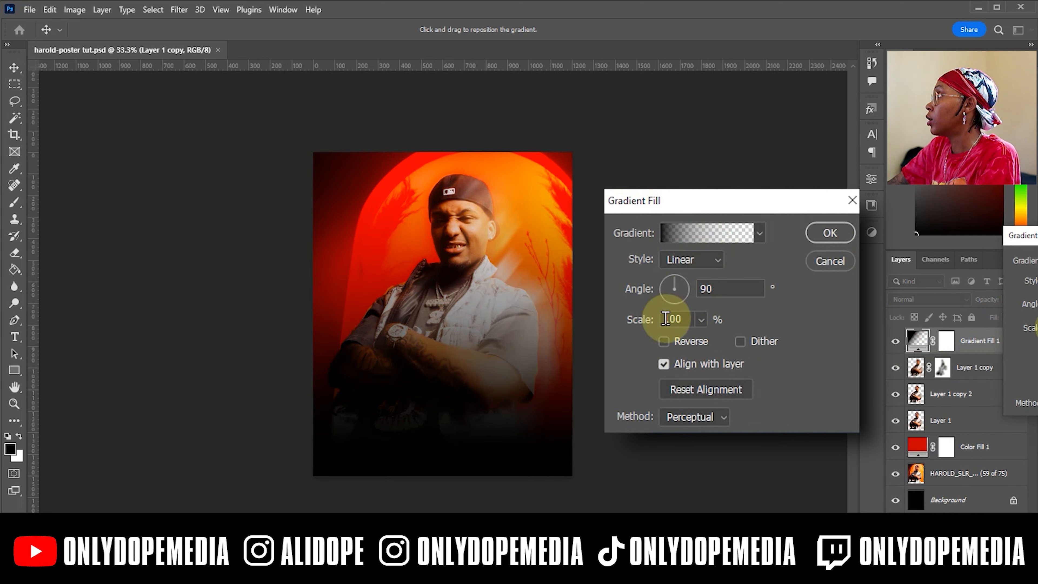
pyautogui.moveTo(637, 317); pyautogui.dragTo(605, 325)
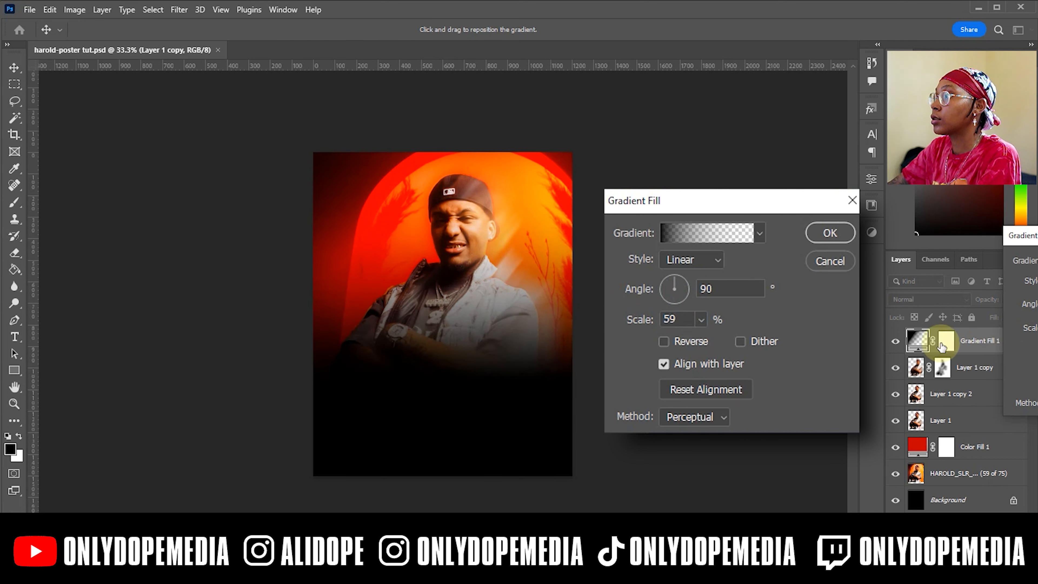
pyautogui.moveTo(519, 371); pyautogui.dragTo(519, 452)
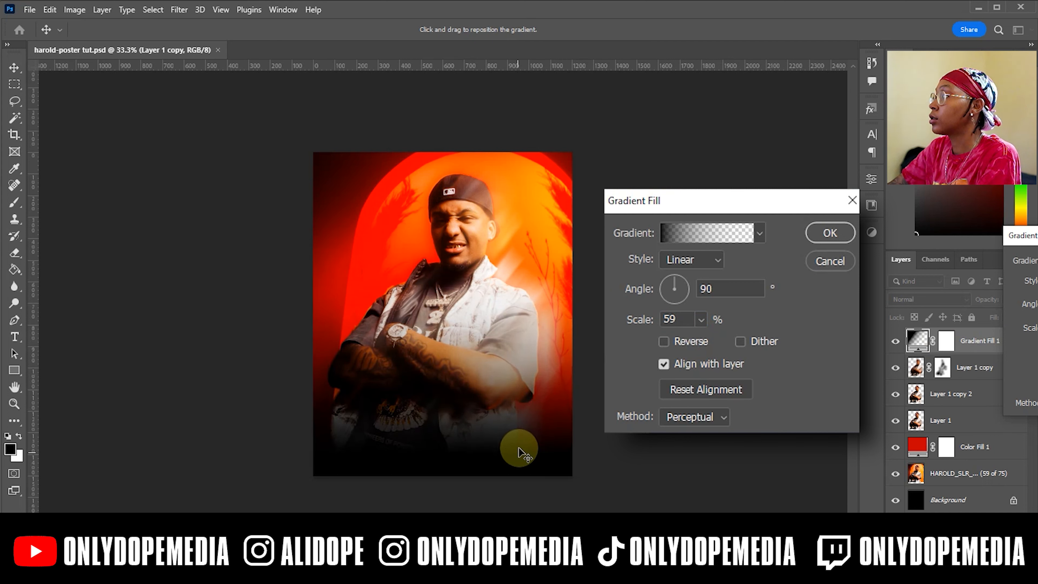
pyautogui.click(830, 233)
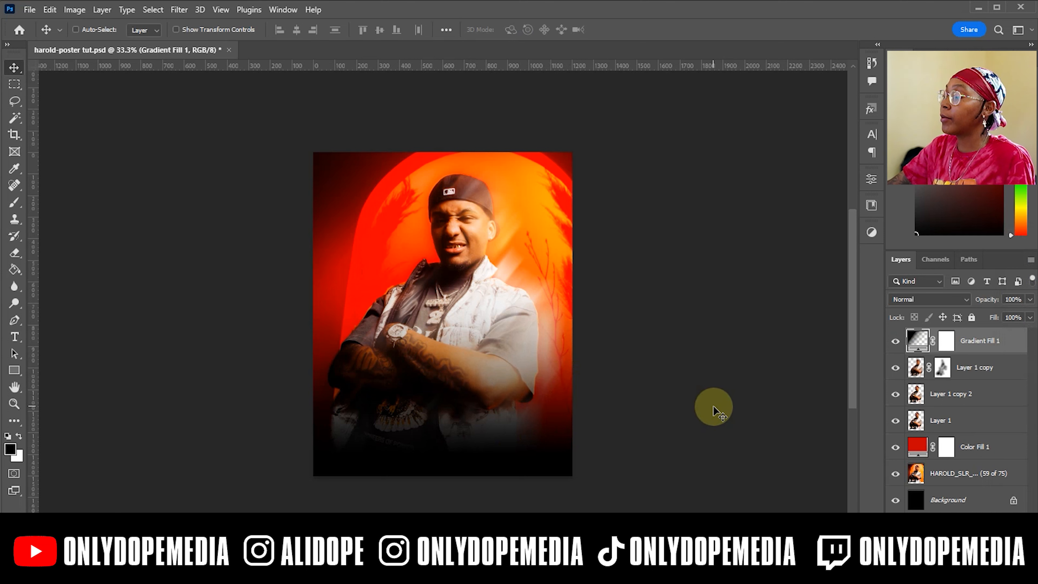
# Step: Edit the gradient fill and set its starting colour stop to red ff0000
pyautogui.doubleClick(917, 341)
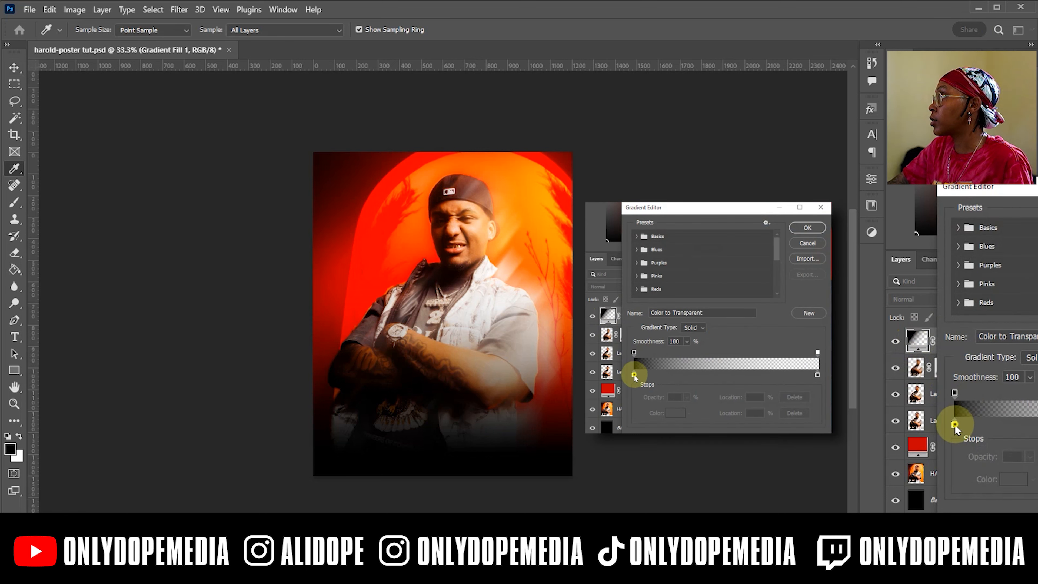
pyautogui.doubleClick(634, 375)
pyautogui.moveTo(447, 222); pyautogui.dragTo(592, 399)
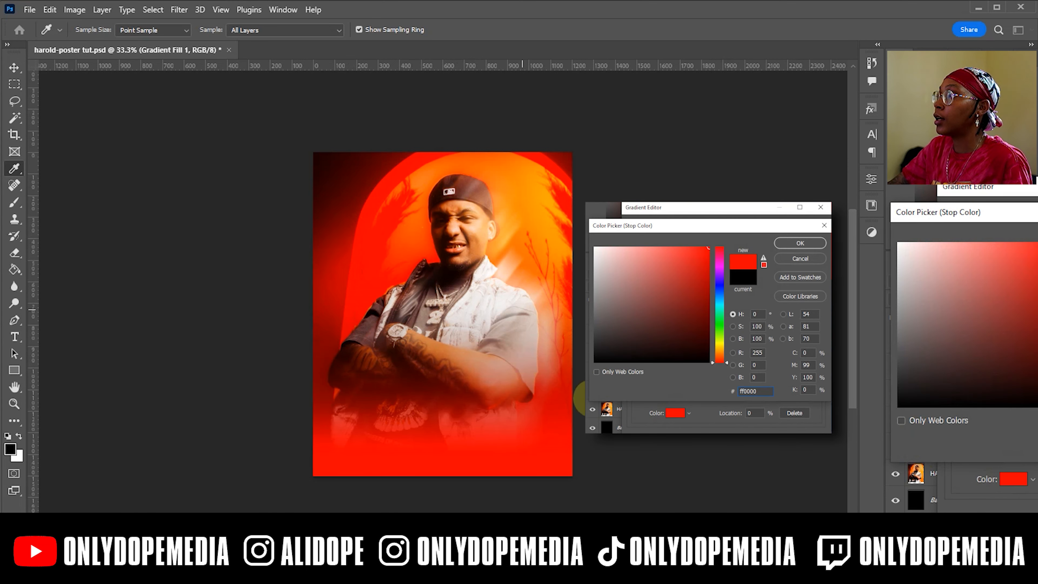
pyautogui.click(785, 245)
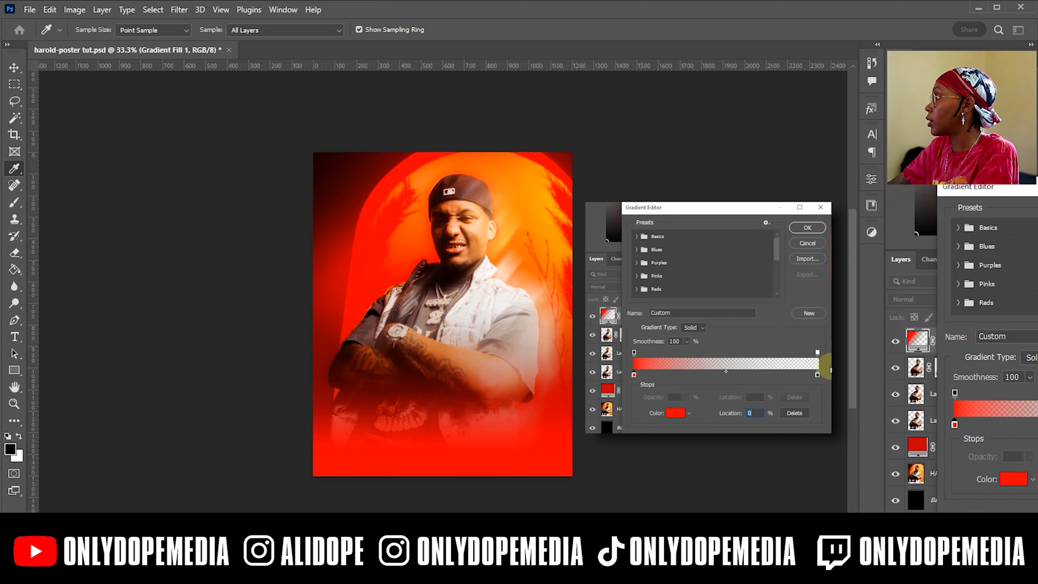
# Step: Recolour the gradient's end stop with the red sampled from the poster's lower edge and apply the edited gradient fill
pyautogui.click(634, 352)
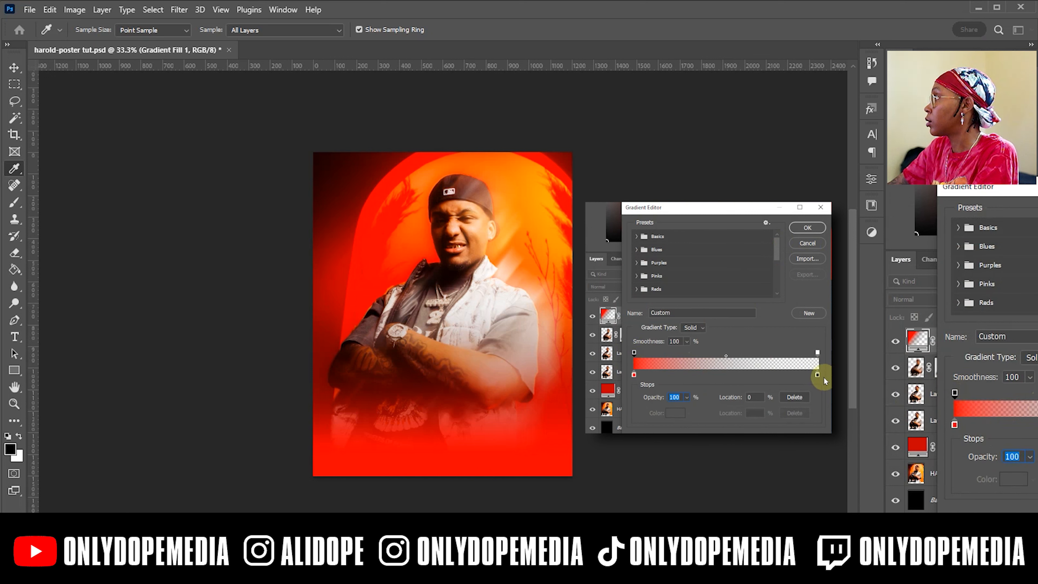
pyautogui.click(817, 374)
pyautogui.click(676, 412)
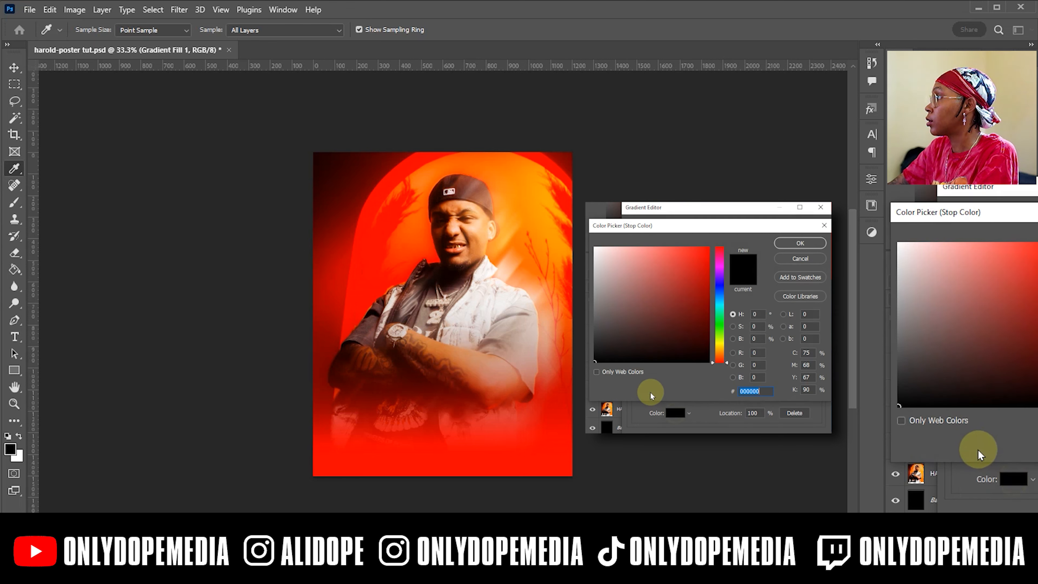
pyautogui.click(416, 470)
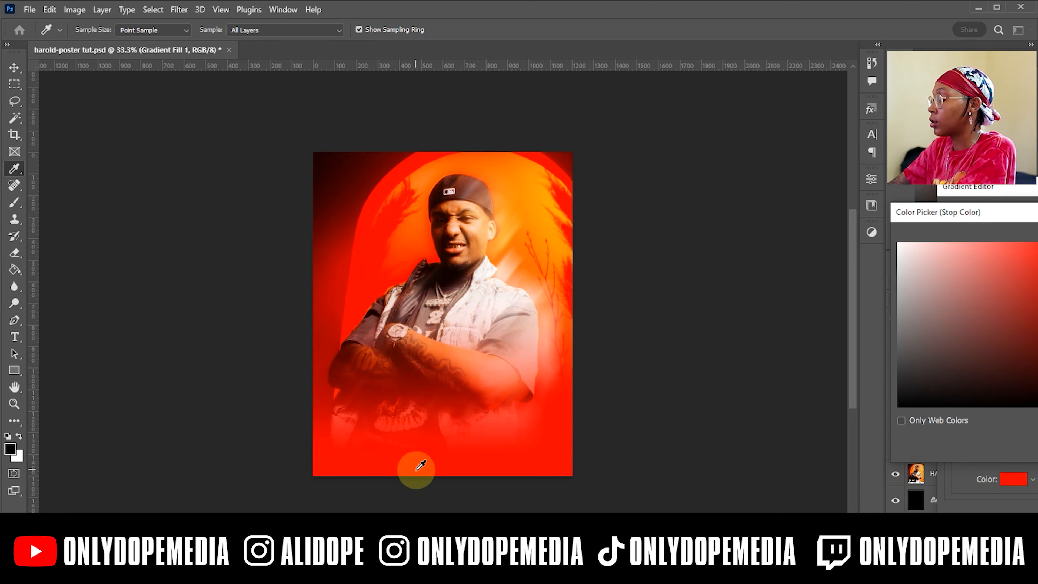
pyautogui.press('Return')
pyautogui.press('Return')
pyautogui.press('Return')
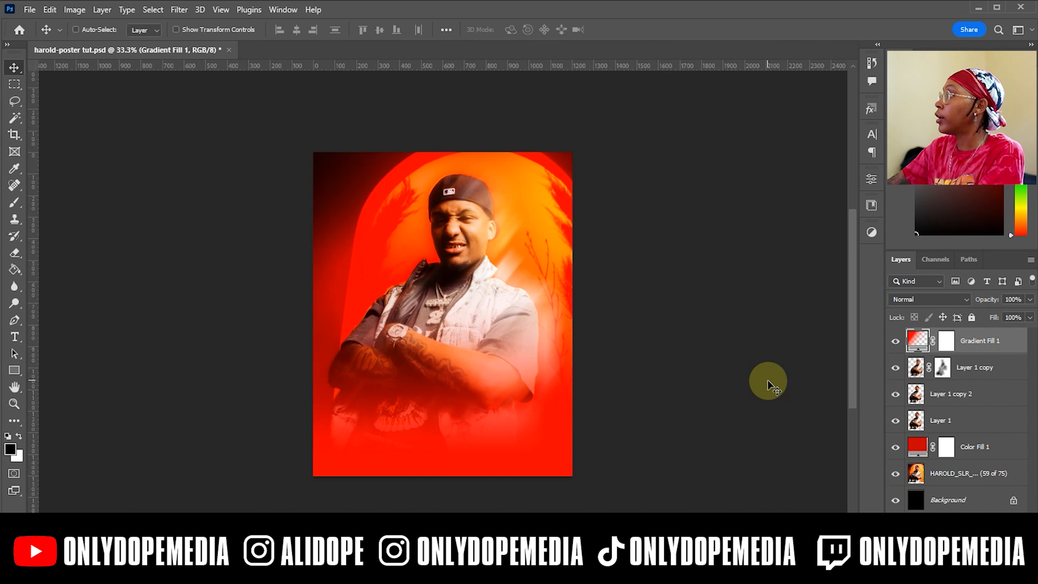
# Step: Add an Outer Glow to Layer 1 with range 100, spread 0 and size 103
pyautogui.click(973, 426)
pyautogui.press('h')
pyautogui.doubleClick(970, 425)
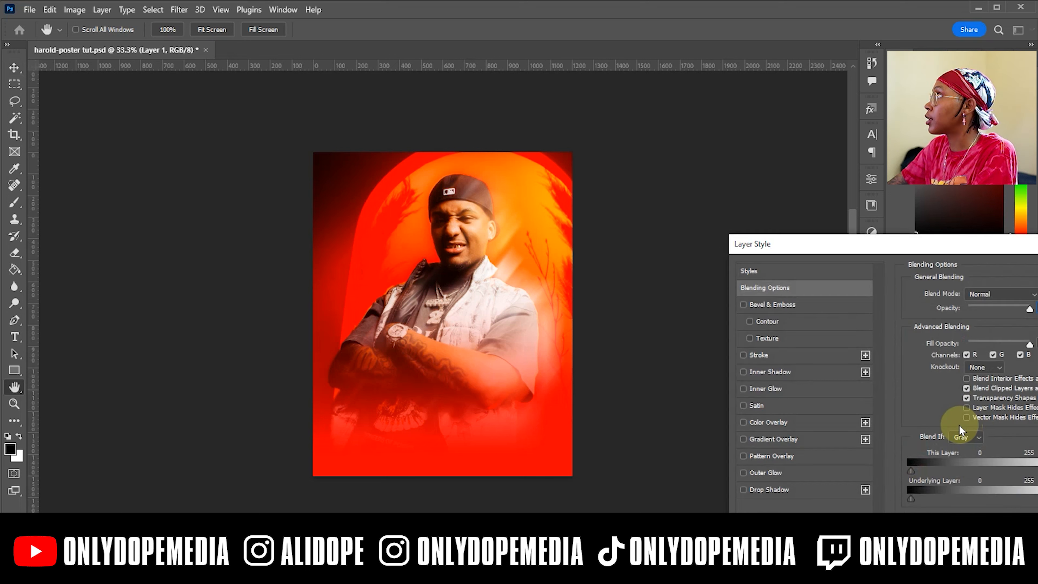
pyautogui.click(763, 473)
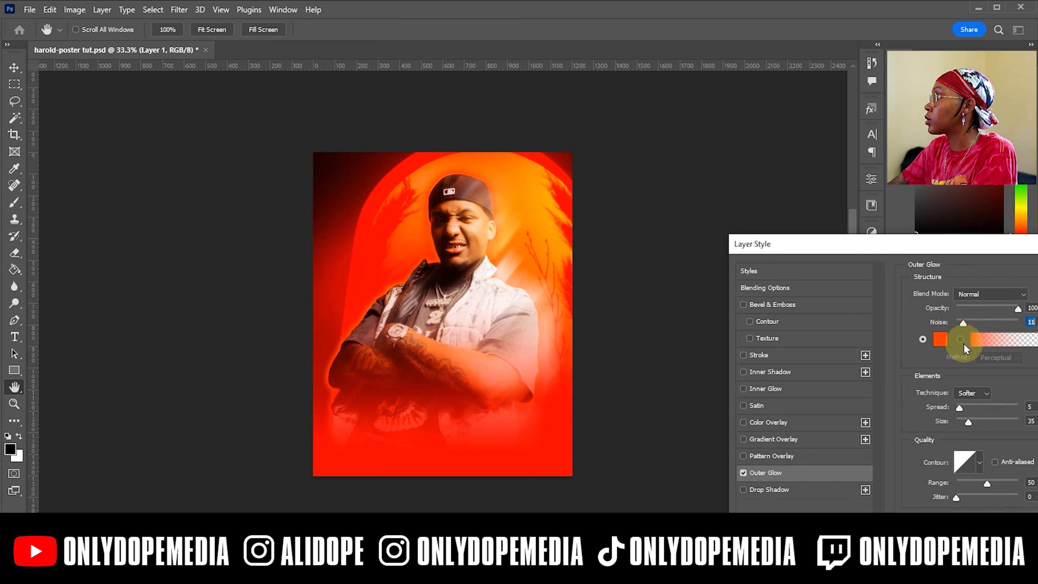
pyautogui.moveTo(987, 484); pyautogui.dragTo(1018, 484)
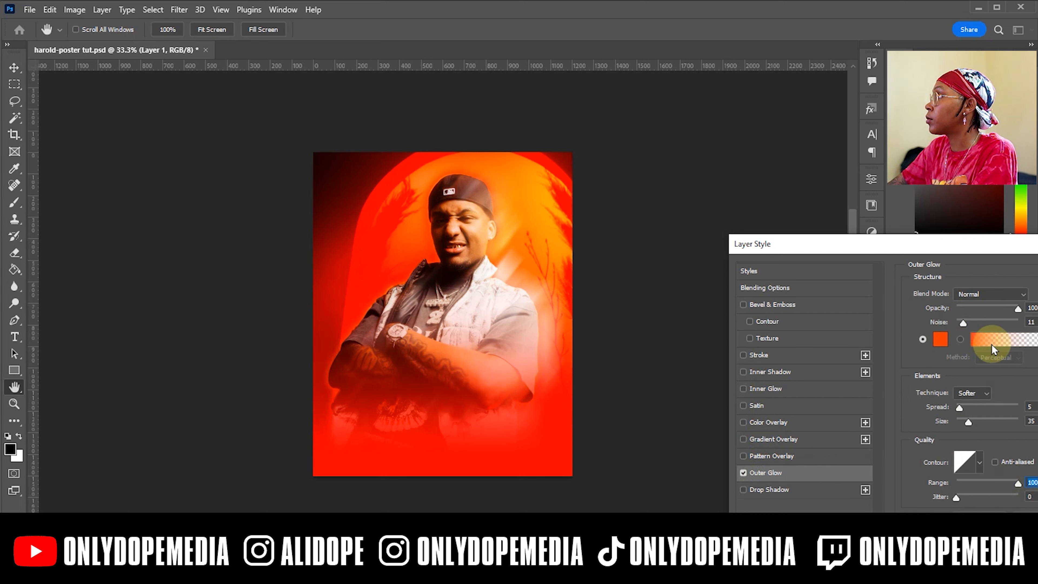
pyautogui.moveTo(968, 422)
pyautogui.mouseDown()
pyautogui.moveTo(996, 419)
pyautogui.moveTo(960, 410)
pyautogui.moveTo(1013, 420)
pyautogui.moveTo(958, 419)
pyautogui.moveTo(984, 421)
pyautogui.mouseUp()
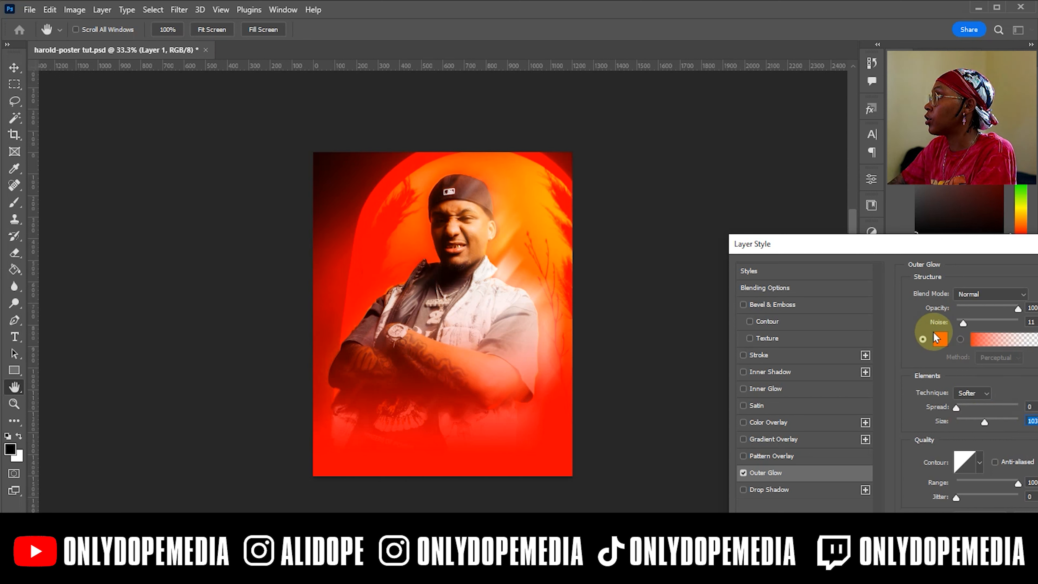
# Step: Set the Outer Glow colour to an orange sampled from the background beside the man
pyautogui.click(939, 340)
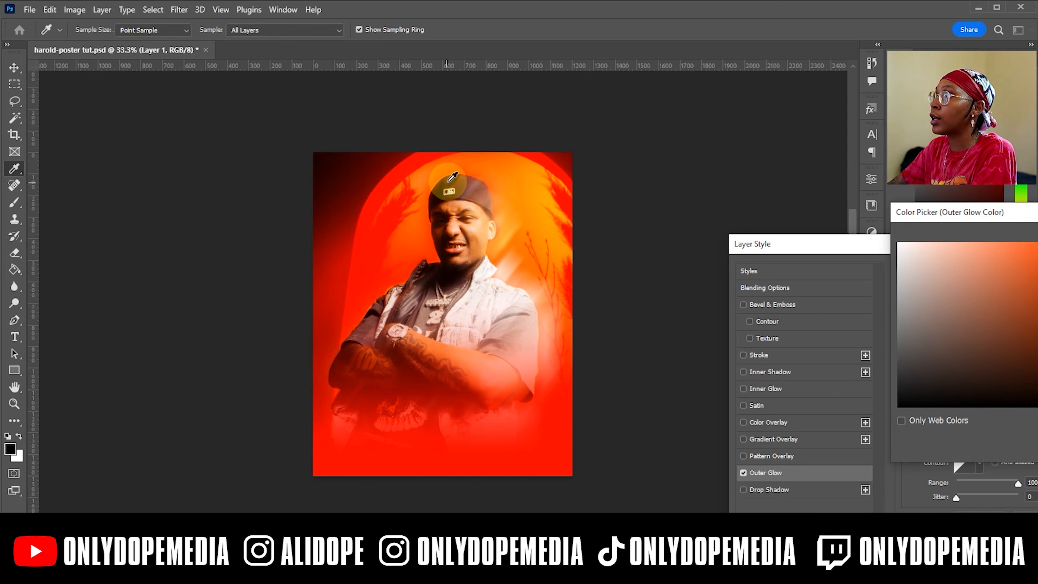
pyautogui.click(563, 223)
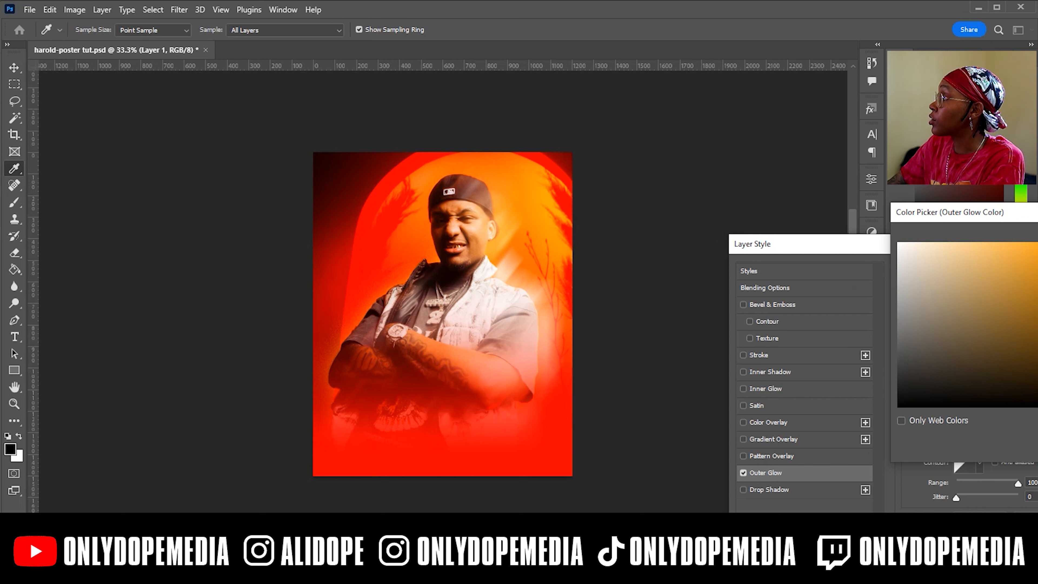
pyautogui.moveTo(1037, 394); pyautogui.dragTo(1037, 392)
pyautogui.press('Return')
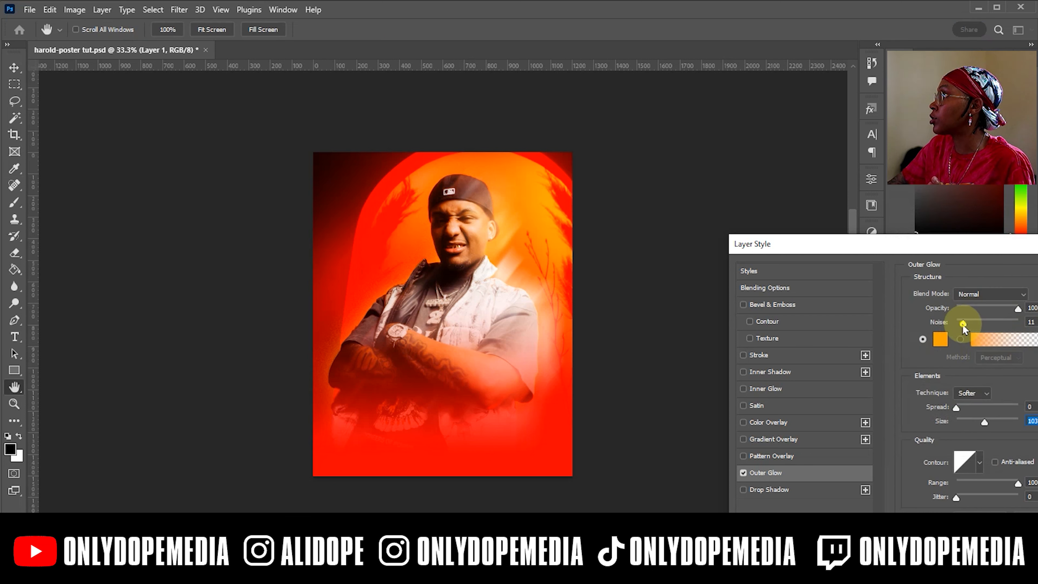
# Step: Refine the Outer Glow with noise 5, spread 31 and size 81
pyautogui.click(1017, 309)
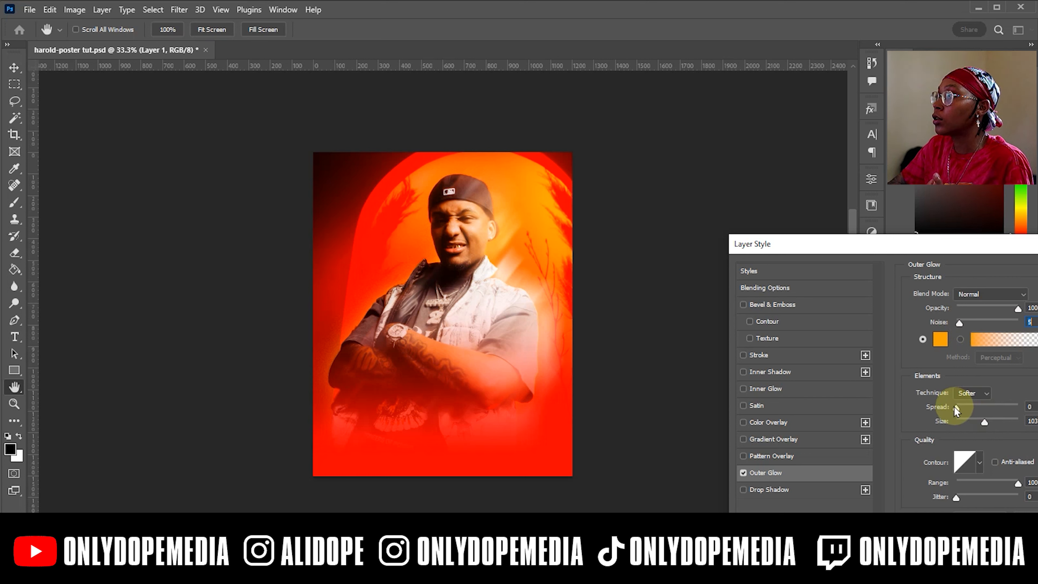
pyautogui.moveTo(956, 408)
pyautogui.mouseDown()
pyautogui.moveTo(987, 406)
pyautogui.moveTo(975, 406)
pyautogui.mouseUp()
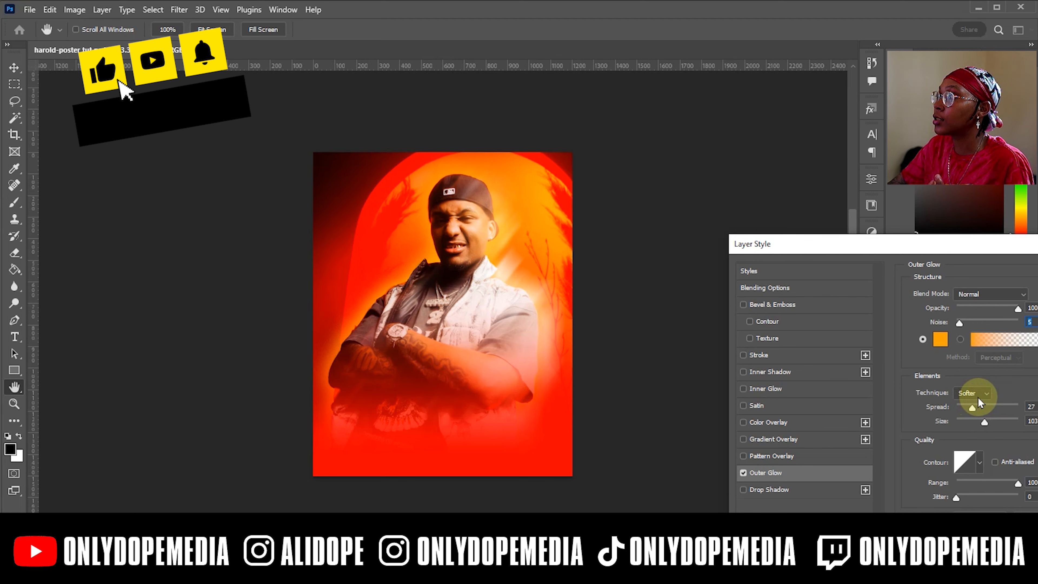
pyautogui.moveTo(970, 406)
pyautogui.mouseDown()
pyautogui.moveTo(996, 419)
pyautogui.moveTo(979, 421)
pyautogui.moveTo(980, 413)
pyautogui.mouseUp()
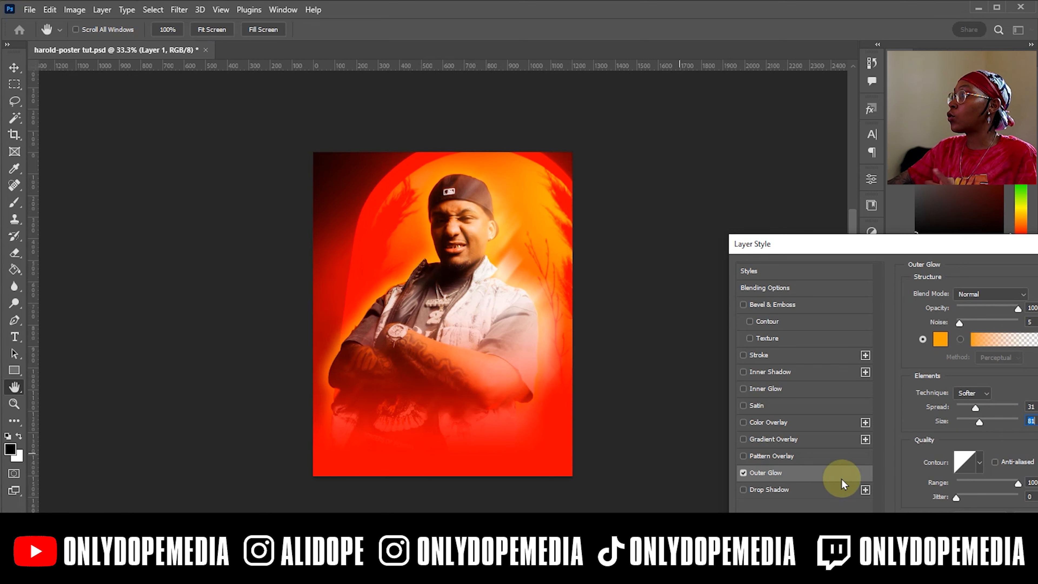
# Step: Add an Inner Glow to Layer 1 in a yellow-orange, raise its range to 100 and adjust the glow's choke and size
pyautogui.click(766, 390)
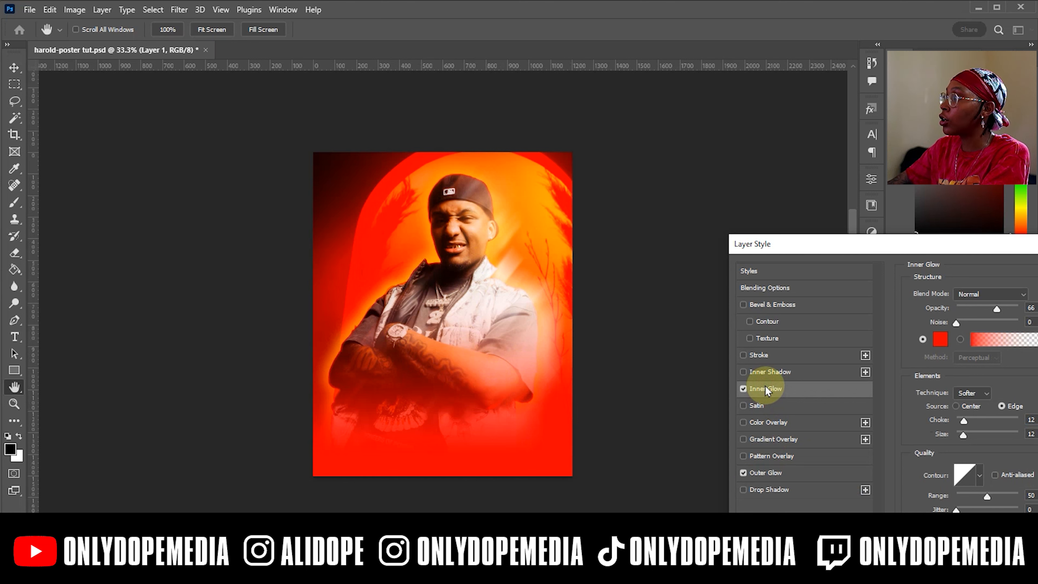
pyautogui.click(941, 339)
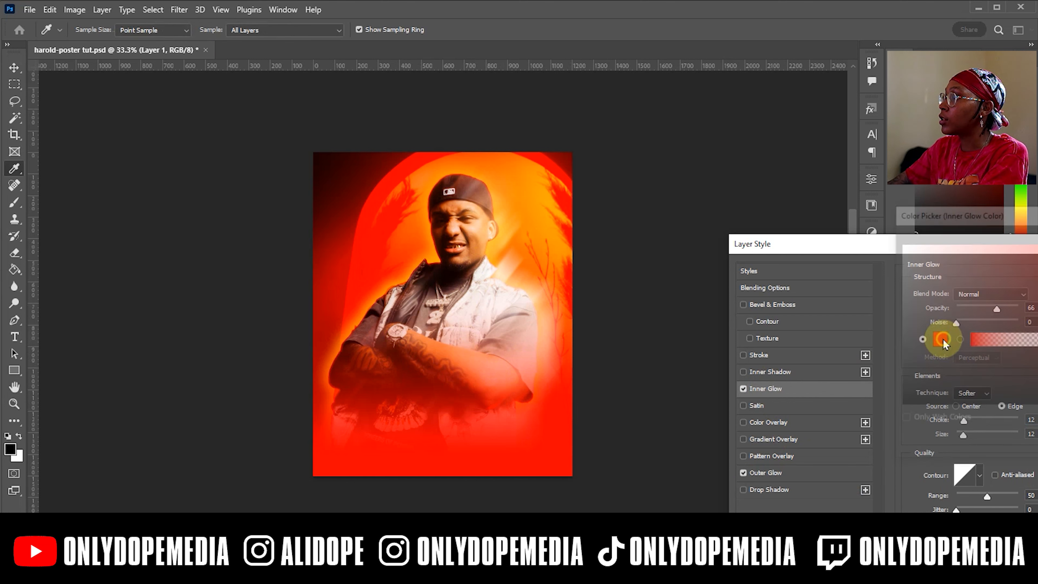
pyautogui.click(524, 166)
pyautogui.moveTo(1037, 393); pyautogui.dragTo(1037, 387)
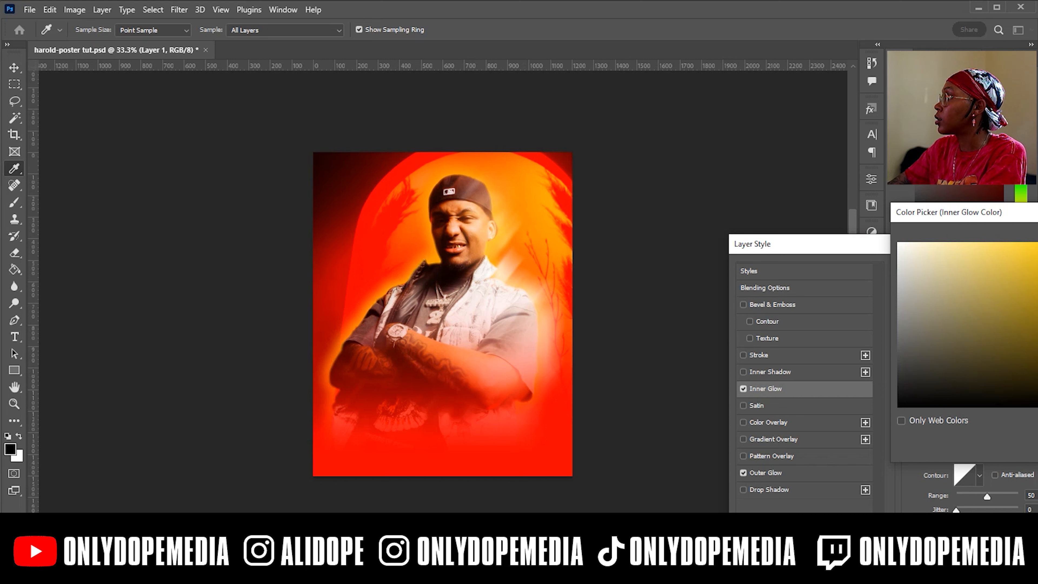
pyautogui.press('Return')
pyautogui.moveTo(988, 495); pyautogui.dragTo(1037, 497)
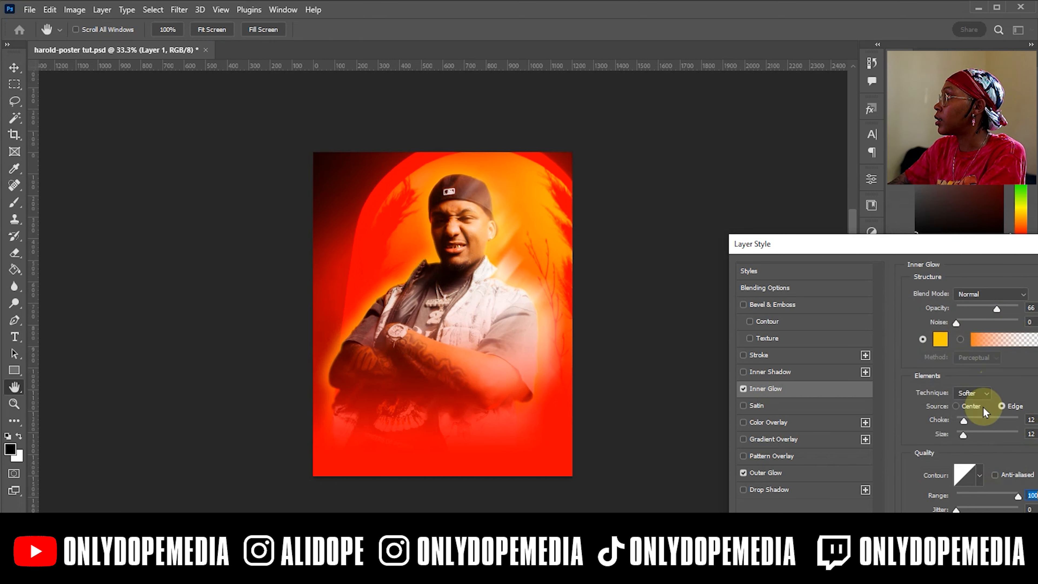
pyautogui.moveTo(969, 439); pyautogui.dragTo(972, 419)
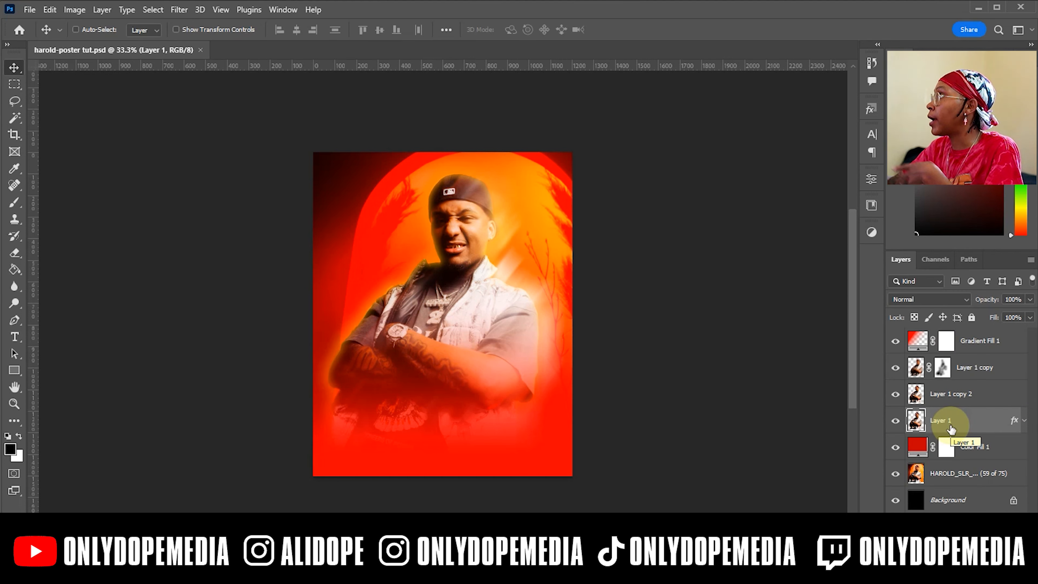
# Step: Create a new layer above Gradient Fill 1 and fill it with a medium-dark grey foreground colour
pyautogui.click(1003, 339)
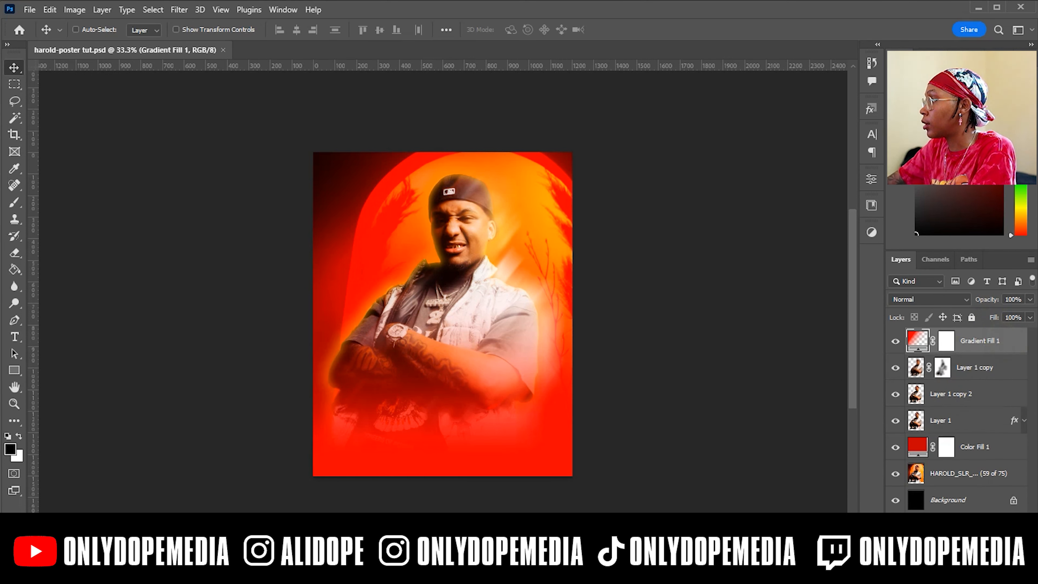
pyautogui.click(994, 555)
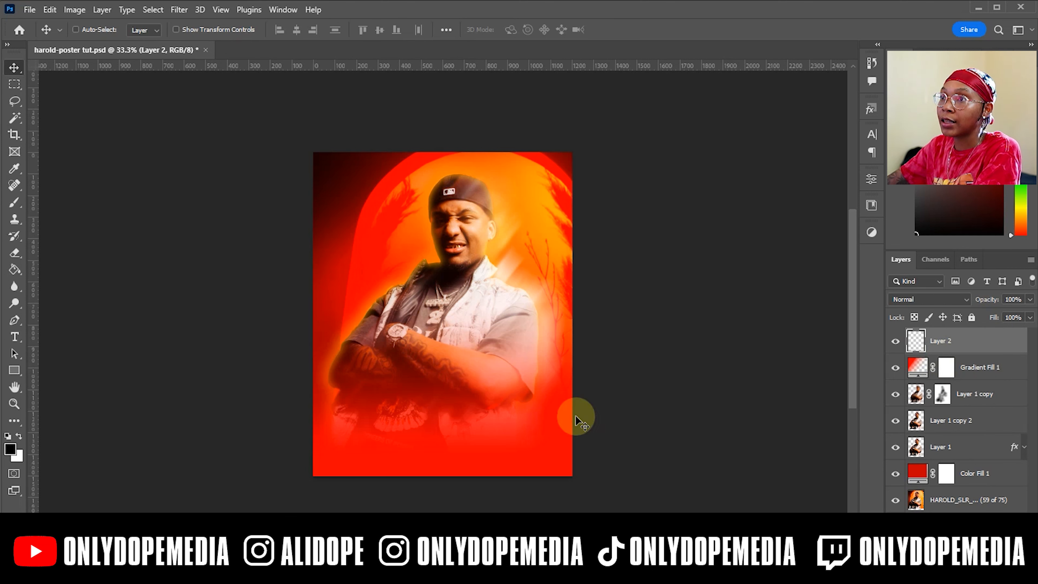
pyautogui.click(11, 450)
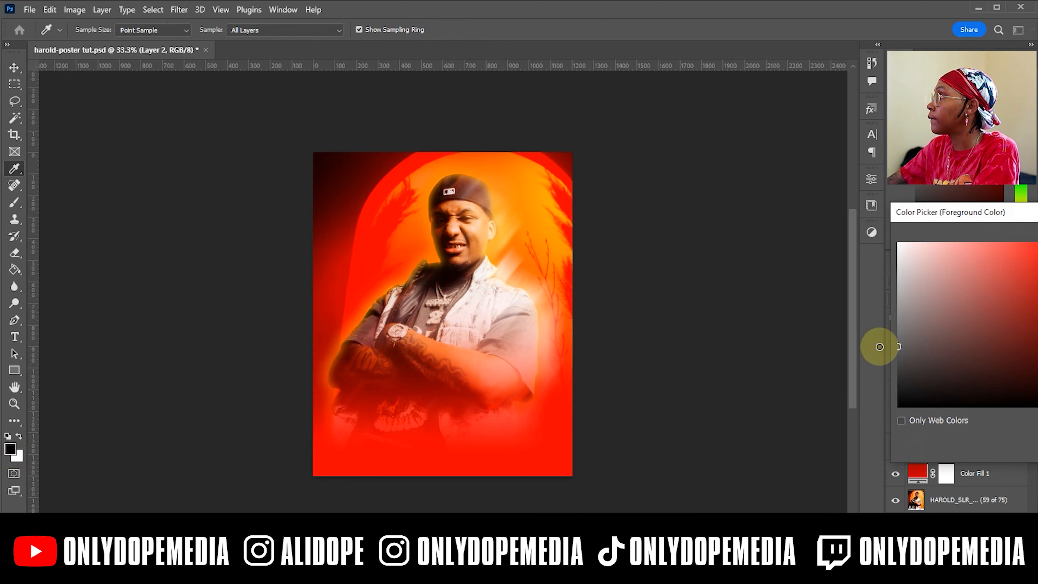
pyautogui.press('Return')
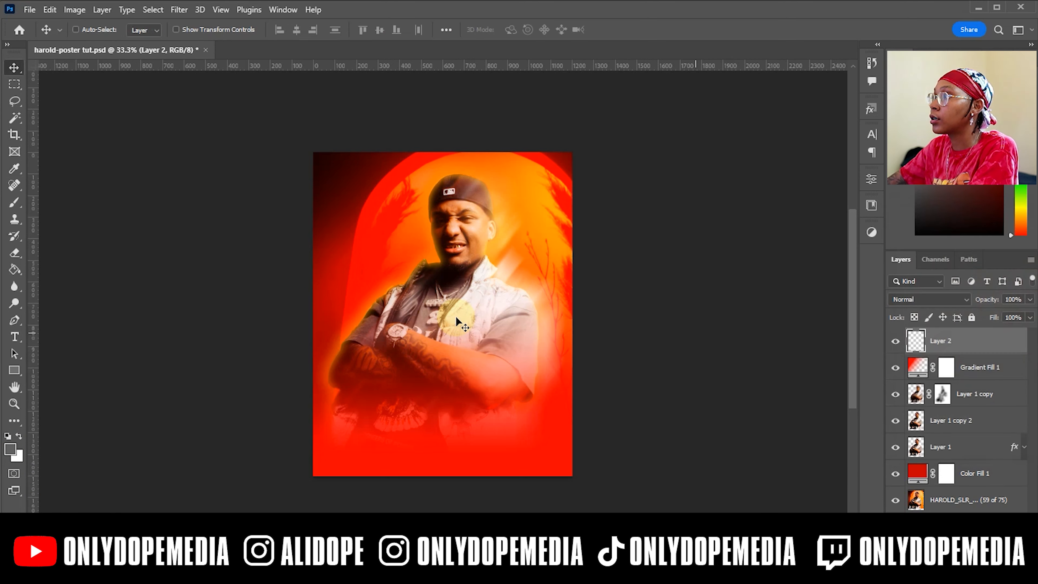
pyautogui.hotkey('alt', 'BackSpace')
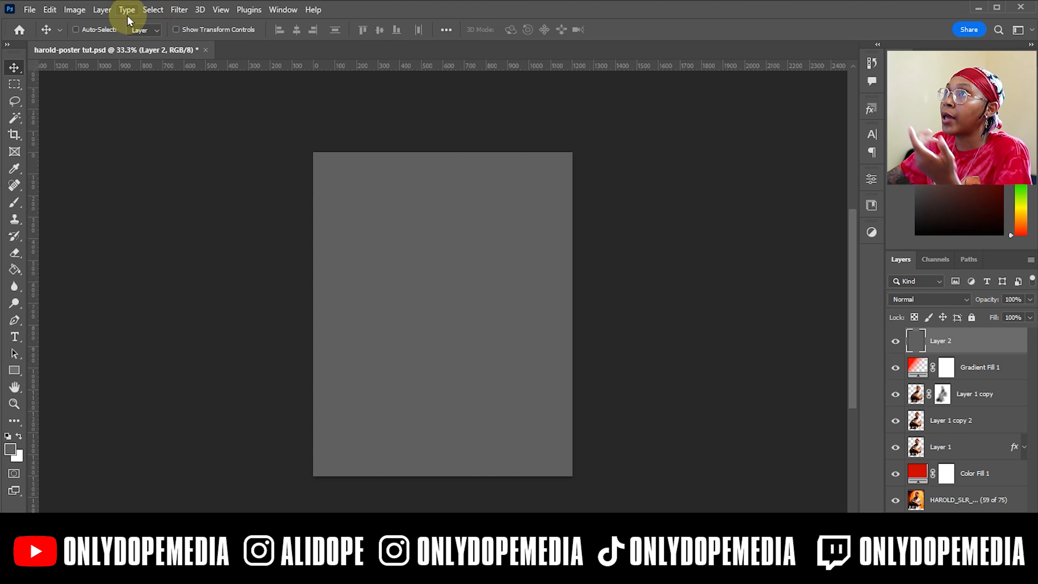
# Step: Apply the Add Noise filter to the grey layer with an amount of 10% and Uniform distribution
pyautogui.click(164, 12)
pyautogui.moveTo(180, 14)
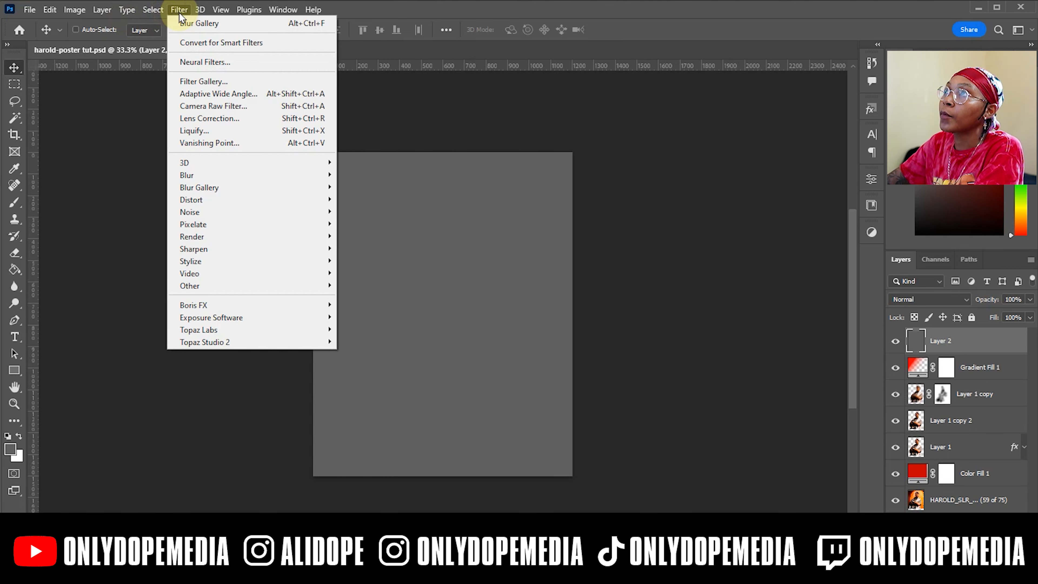
pyautogui.moveTo(217, 212)
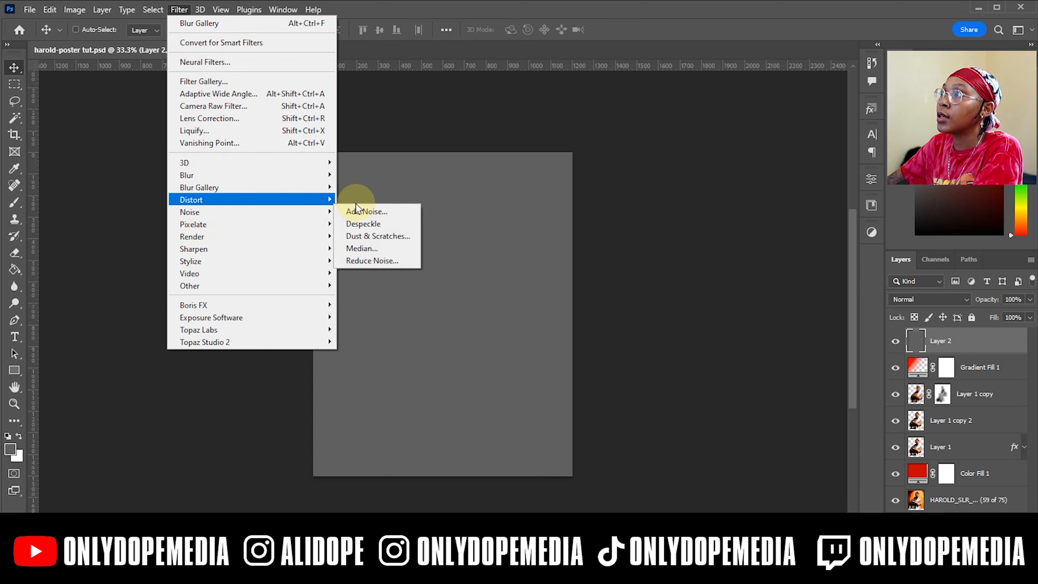
pyautogui.click(358, 212)
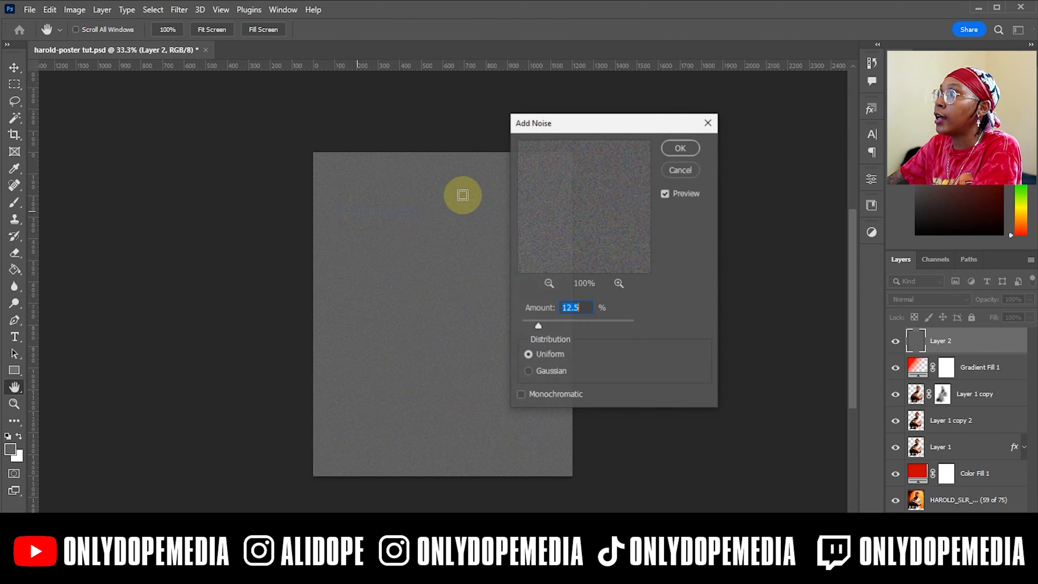
pyautogui.click(564, 394)
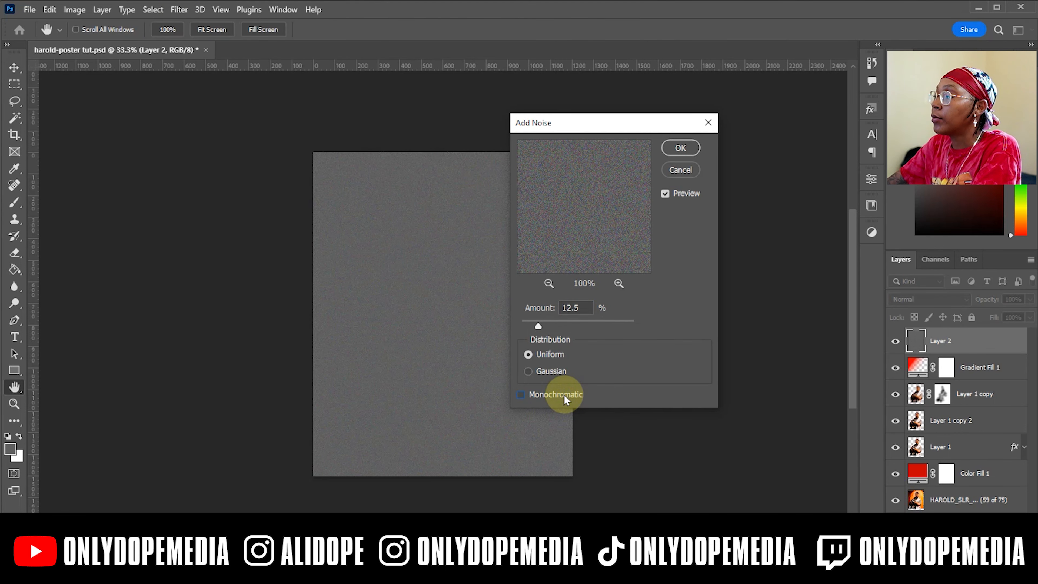
pyautogui.click(537, 326)
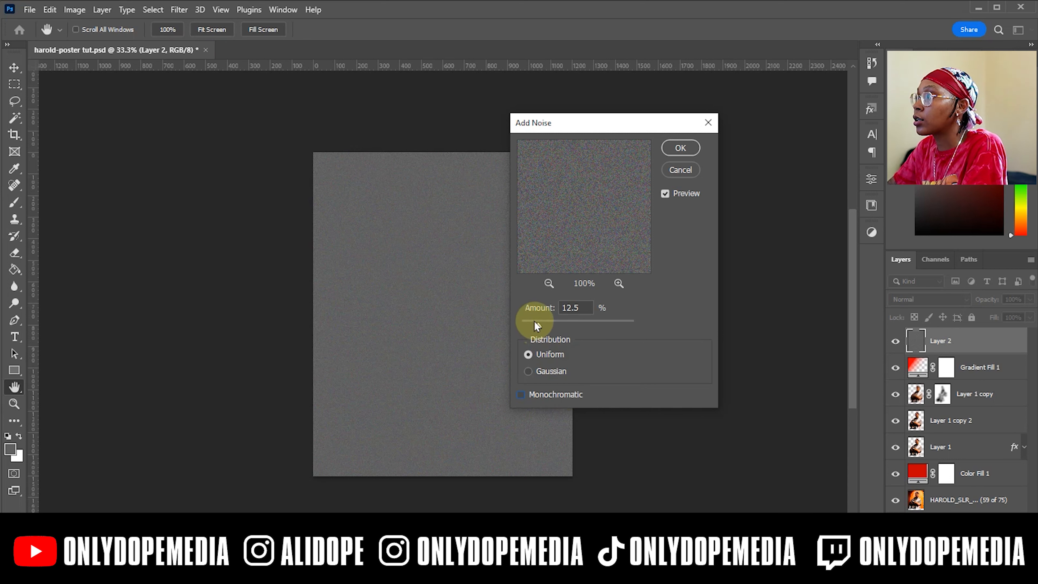
pyautogui.moveTo(535, 330); pyautogui.dragTo(534, 327)
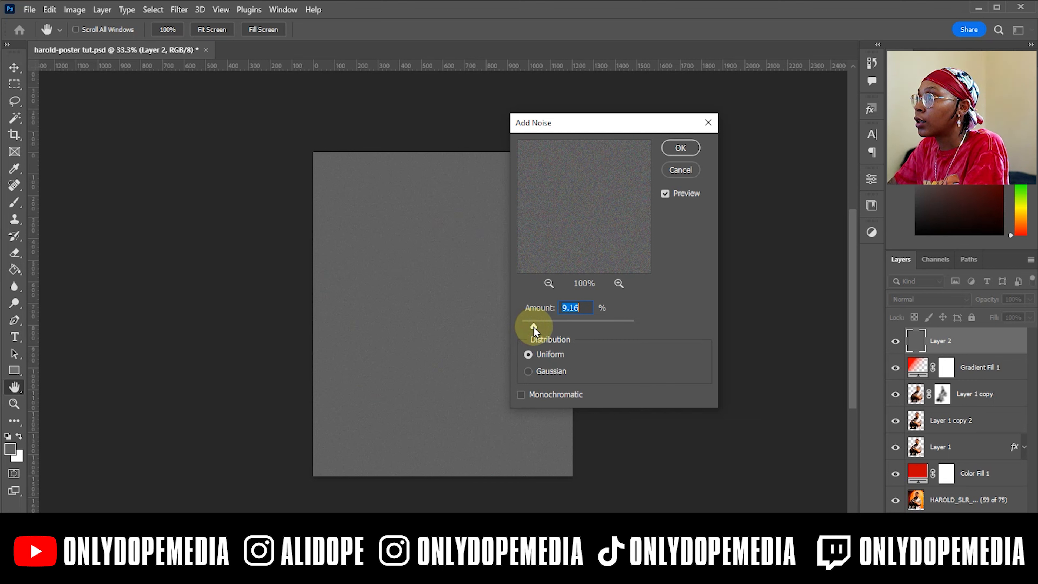
pyautogui.write('15')
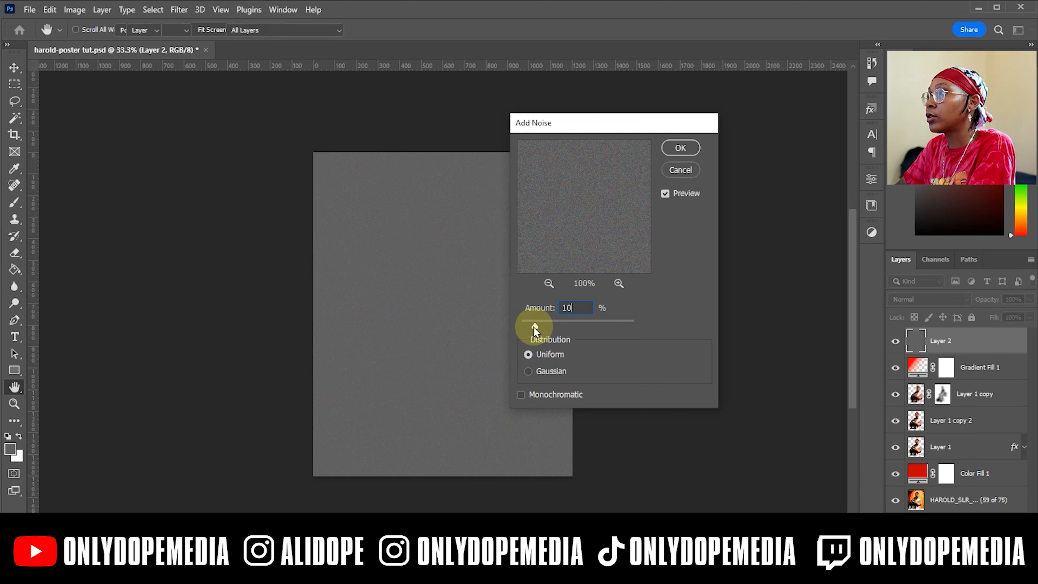
pyautogui.press('Return')
# Step: Set the grey noise layer's blend mode to Soft Light, keeping its opacity at 100%
pyautogui.click(937, 302)
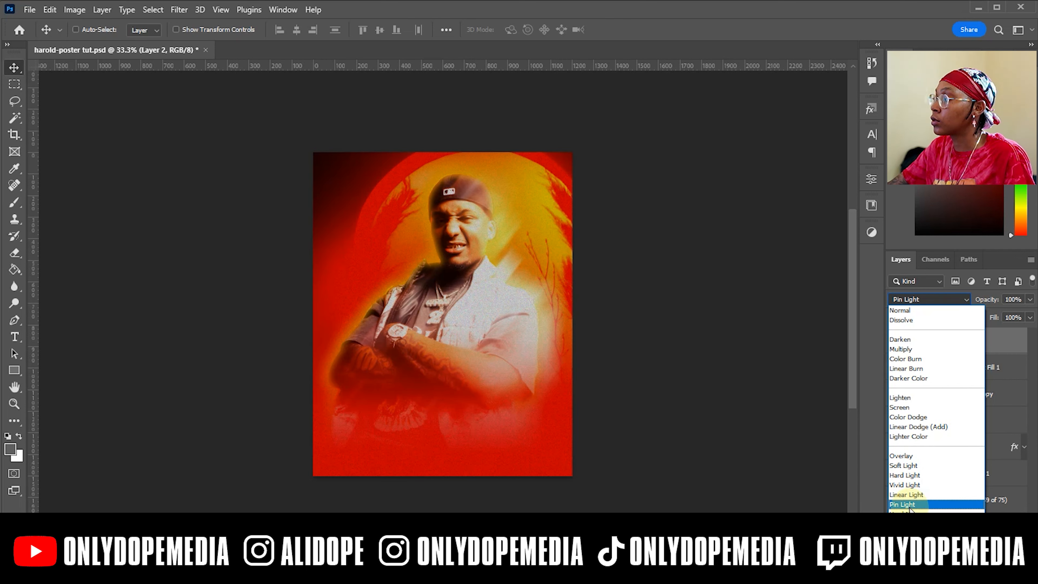
pyautogui.click(908, 465)
pyautogui.moveTo(989, 299); pyautogui.dragTo(1037, 293)
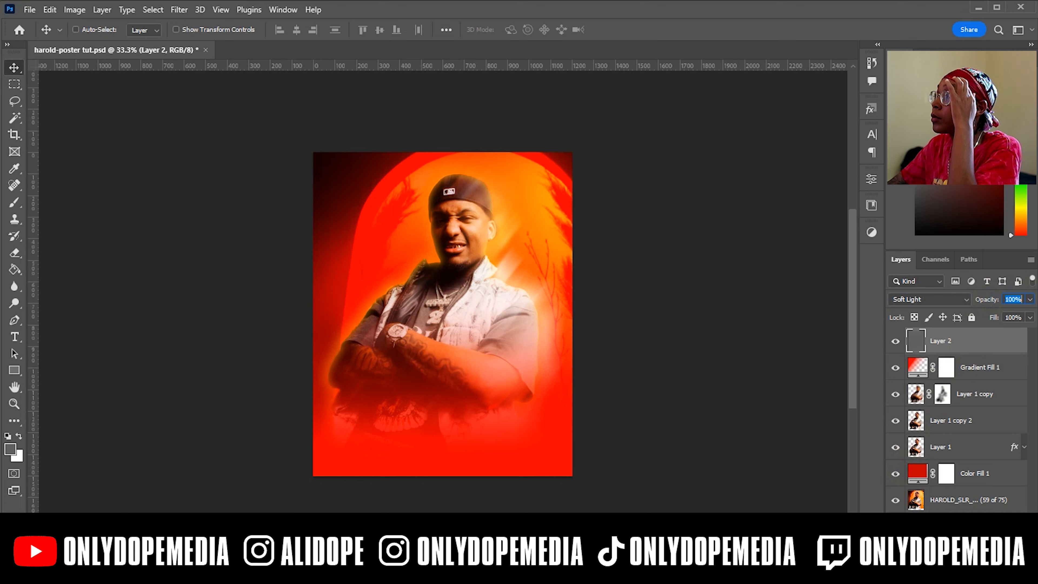
# Step: Reapply the last Add Noise filter to the grey Soft Light layer two more times to strengthen the grain
pyautogui.hotkey('ctrl', '+')
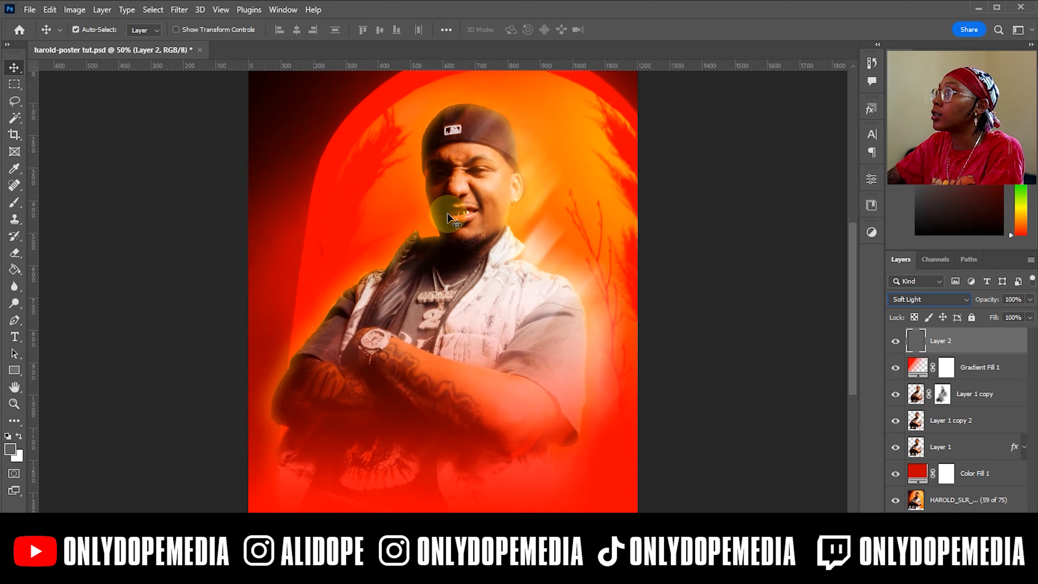
pyautogui.hotkey('ctrl', '+')
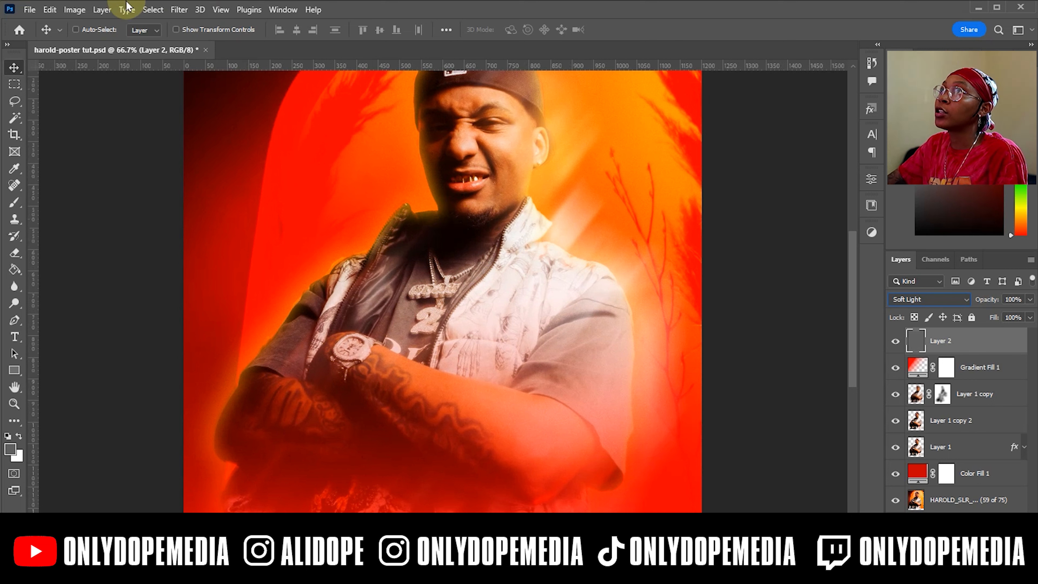
pyautogui.click(179, 9)
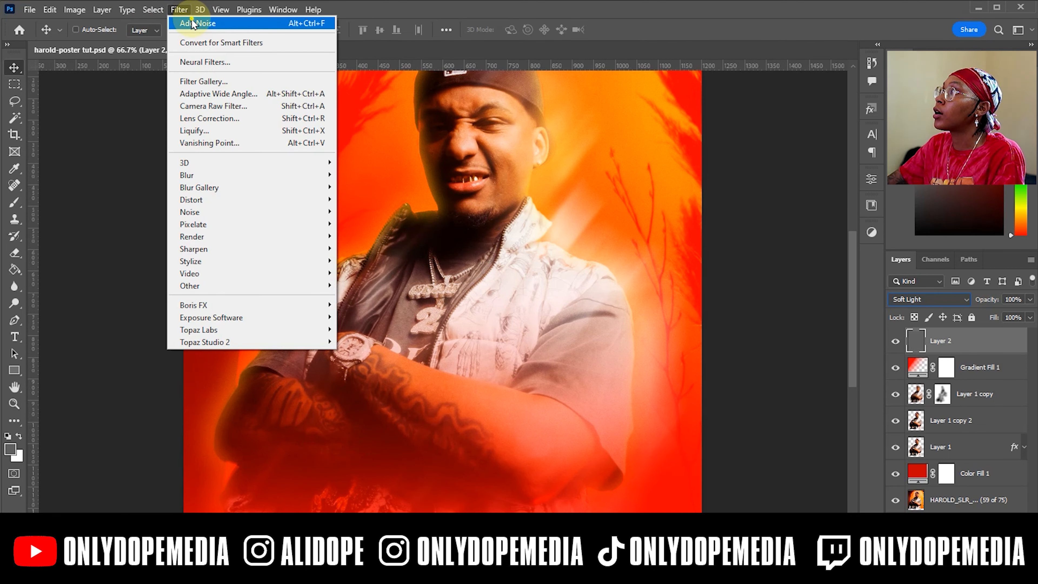
pyautogui.click(192, 24)
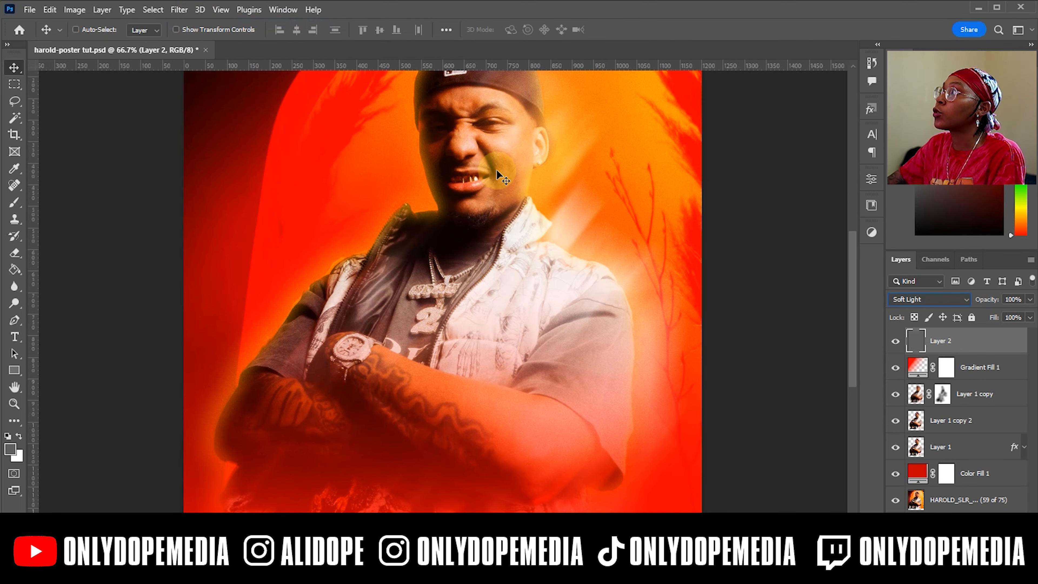
pyautogui.moveTo(853, 251); pyautogui.dragTo(850, 197)
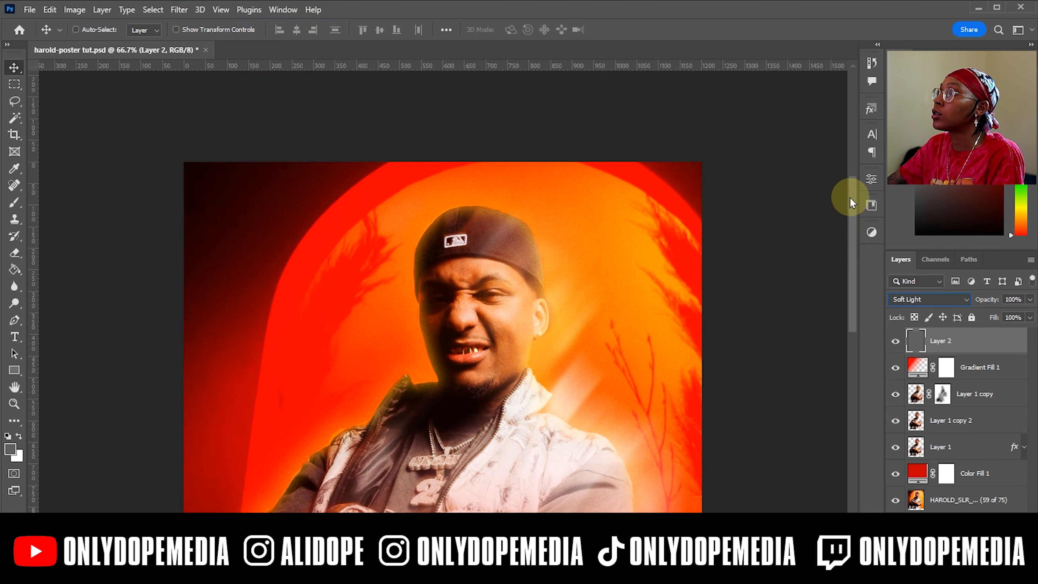
pyautogui.click(178, 11)
pyautogui.click(180, 26)
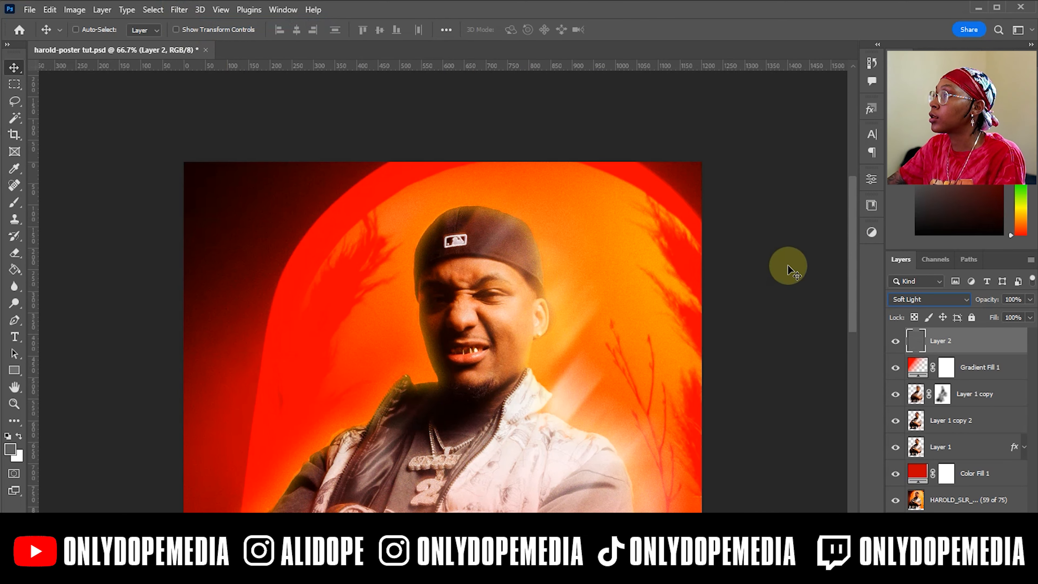
# Step: Group Layer 1 copy, Layer 1 copy 2 and Layer 1, and name the group main
pyautogui.press('ctrl')
pyautogui.hotkey('ctrl', '-')
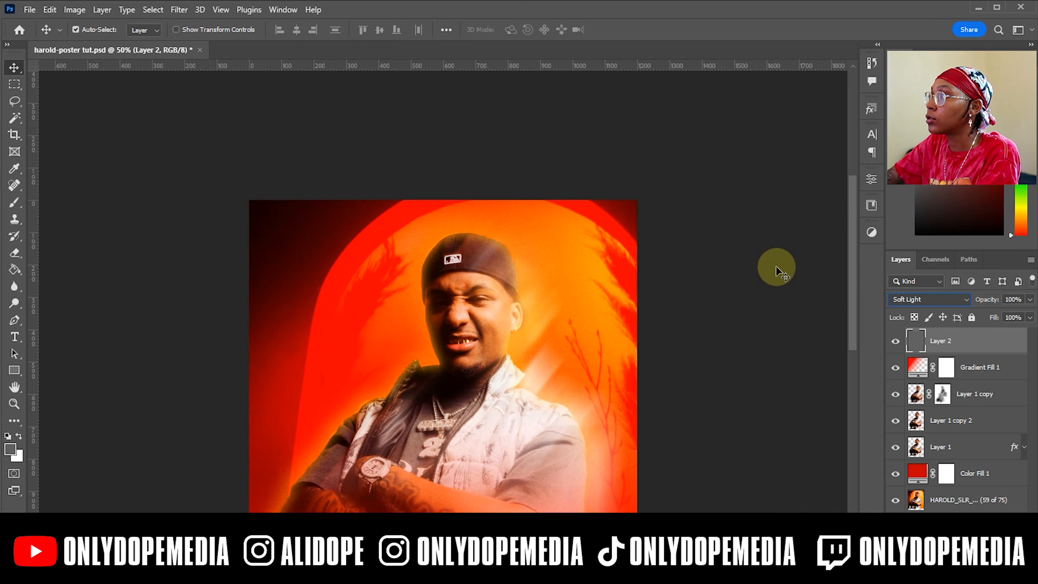
pyautogui.hotkey('ctrl', '-')
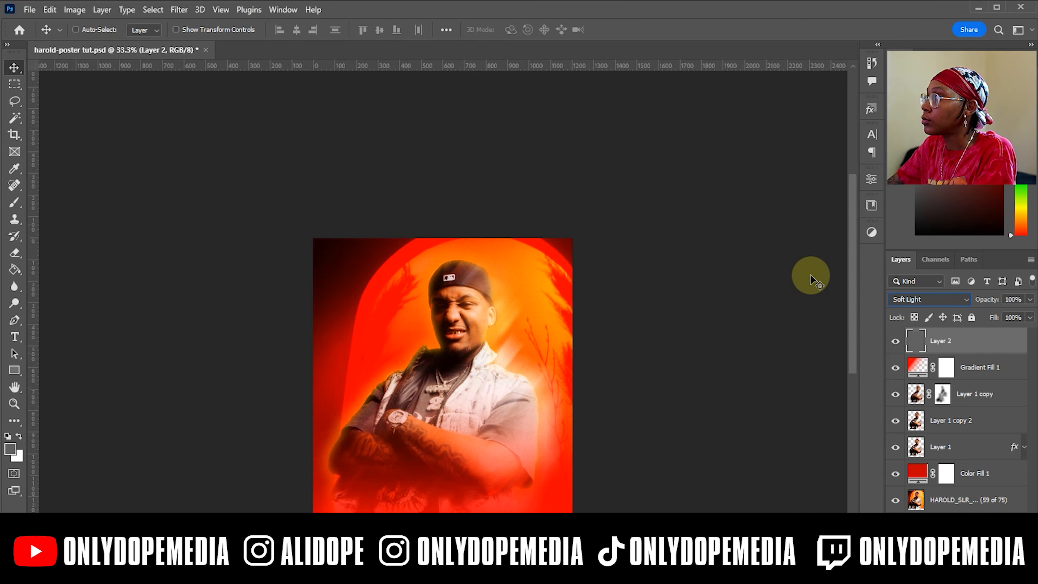
pyautogui.scroll(-2, 810, 279)
pyautogui.click(998, 395)
pyautogui.keyDown('shift'); pyautogui.click(984, 444); pyautogui.keyUp('shift')
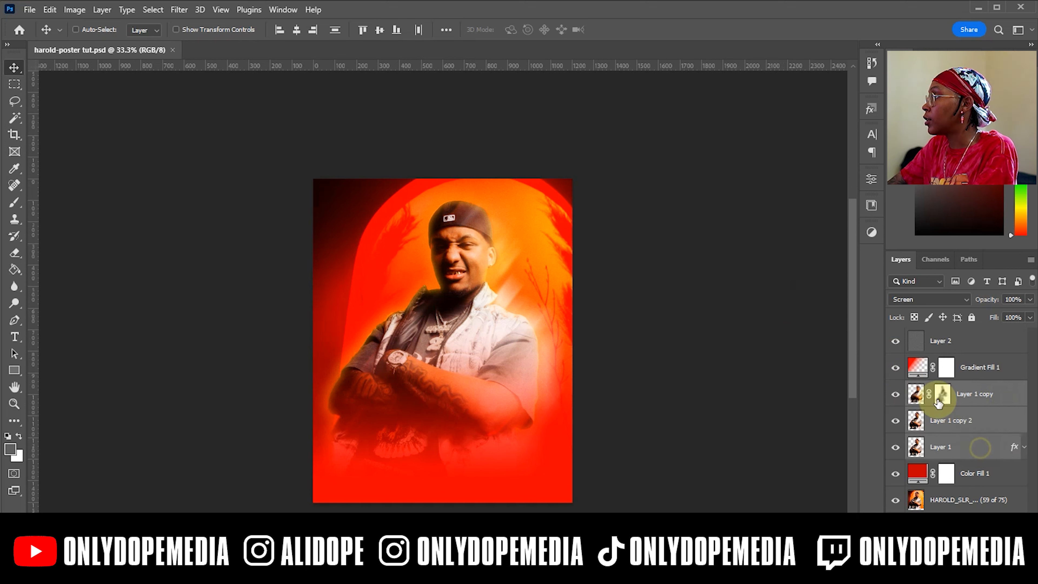
pyautogui.hotkey('ctrl', 'g')
pyautogui.click(943, 394)
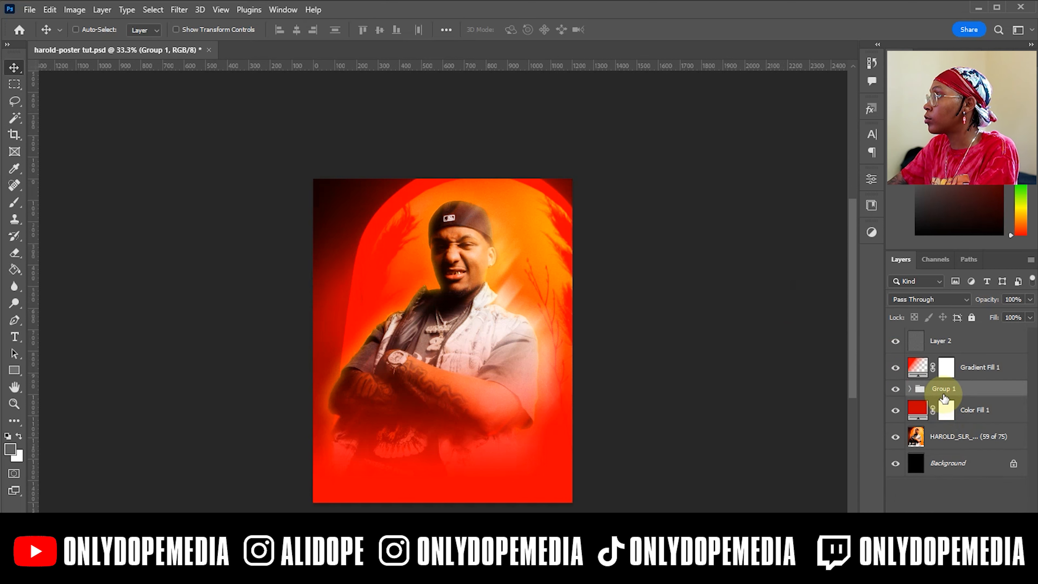
pyautogui.write('main')
pyautogui.press('Return')
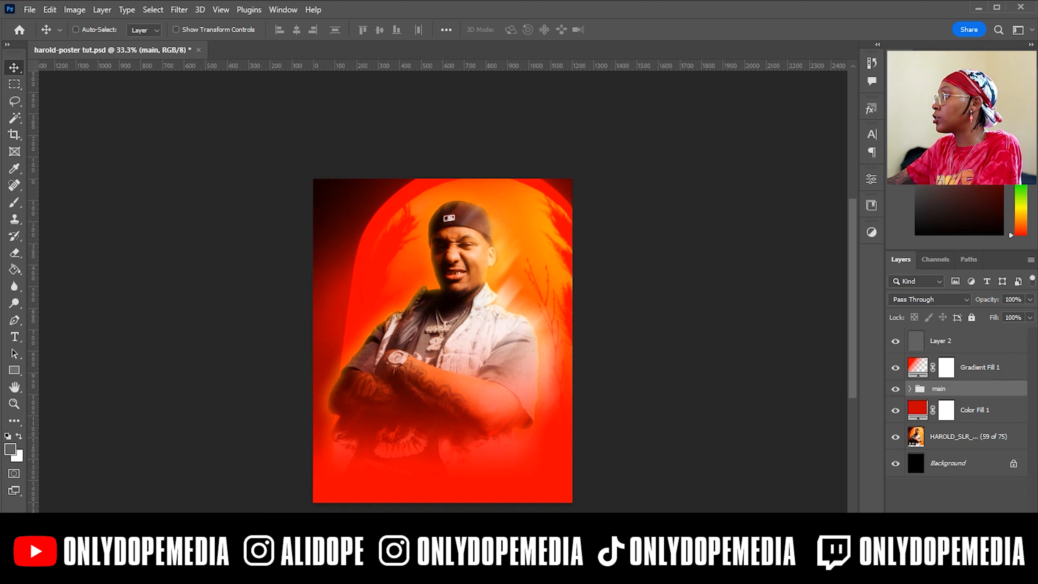
# Step: Add a Gradient Map adjustment layer above the main group using the black-to-white preset from Basics
pyautogui.click(962, 563)
pyautogui.click(983, 334)
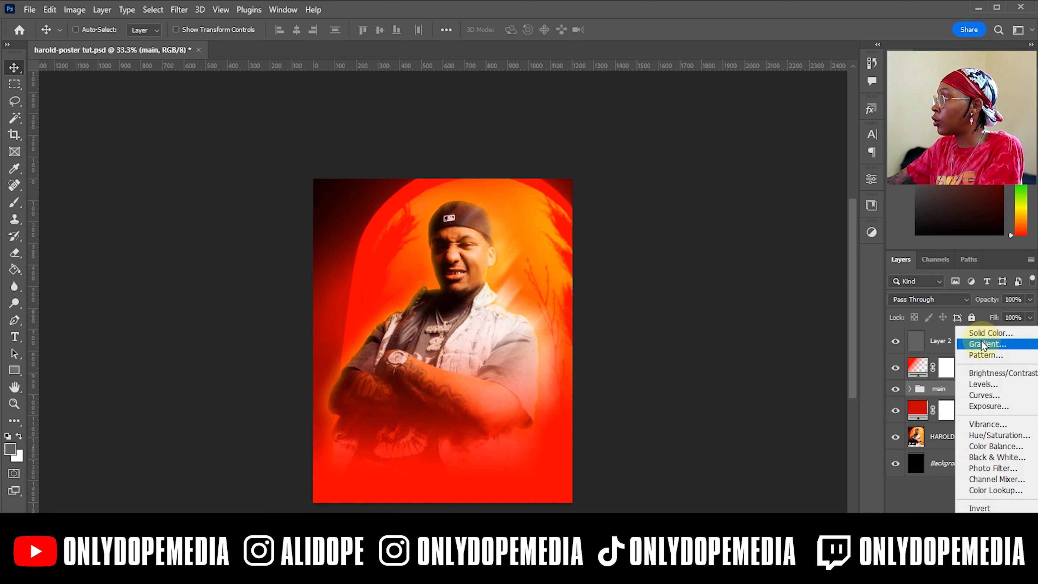
pyautogui.click(990, 542)
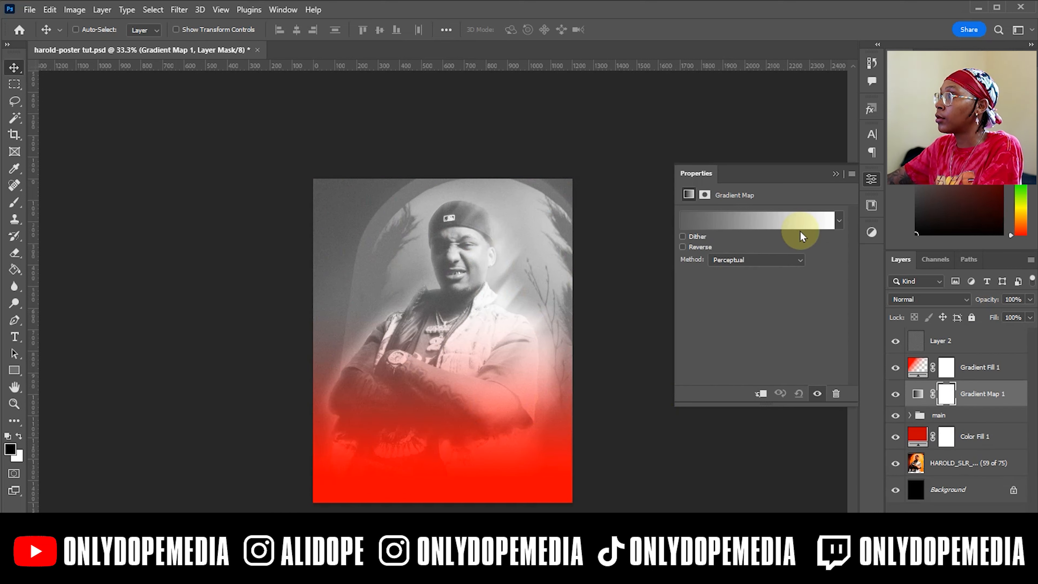
pyautogui.click(762, 221)
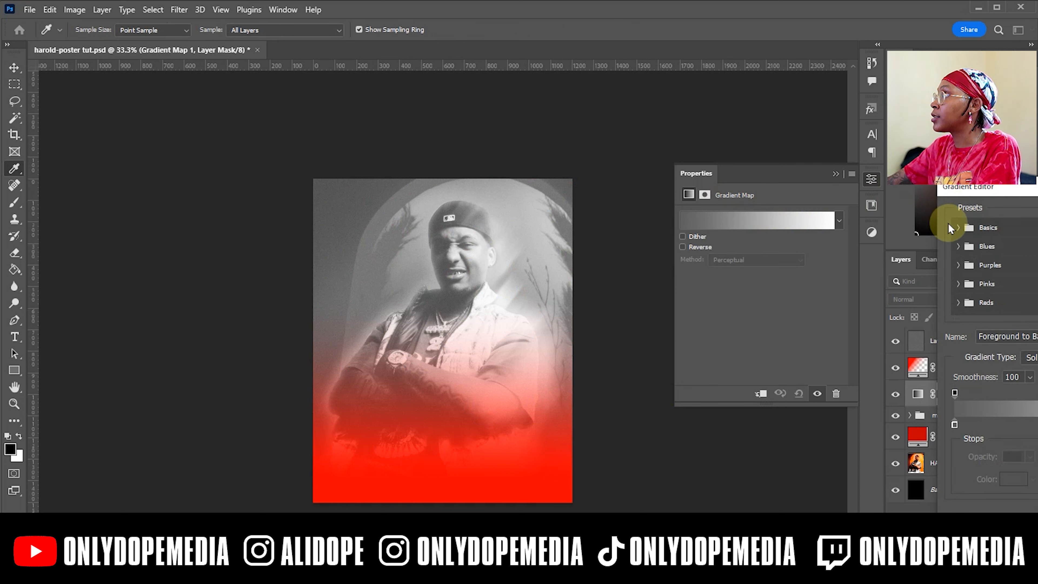
pyautogui.click(957, 227)
pyautogui.click(975, 248)
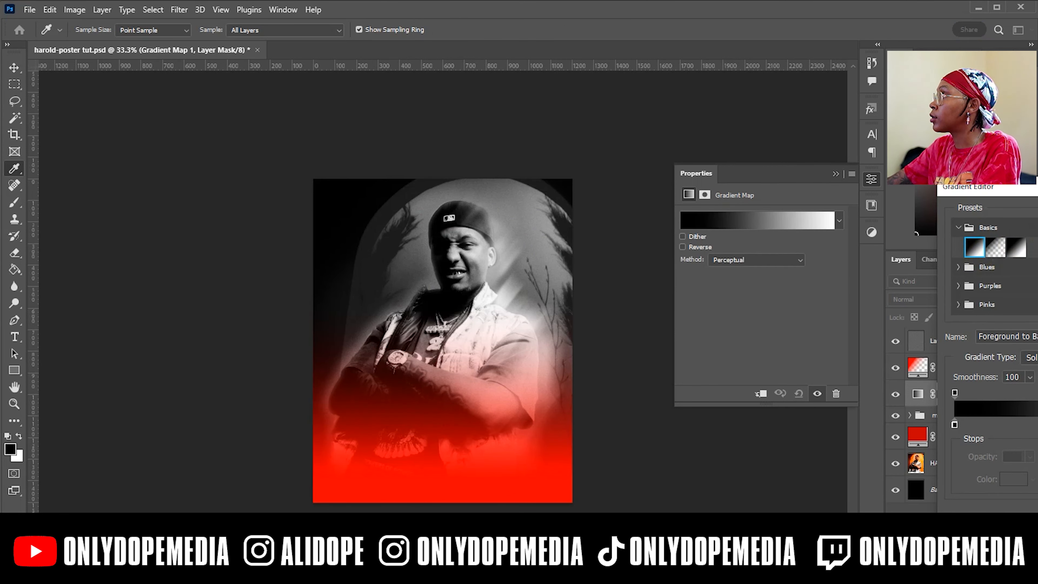
pyautogui.press('Return')
pyautogui.click(836, 173)
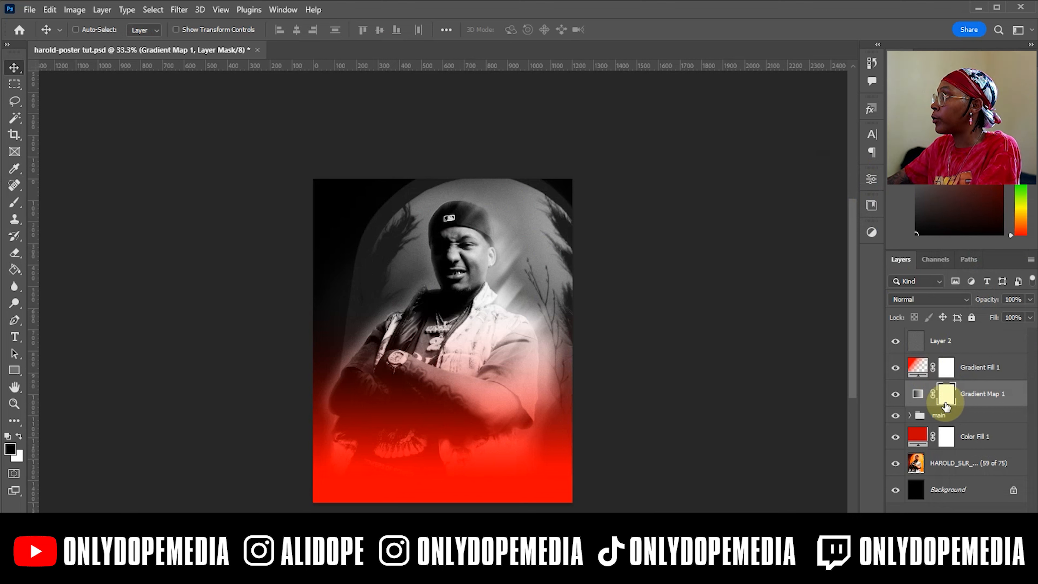
# Step: Clip the gradient map to the main group and set its blend mode to Soft Light at 100% opacity
pyautogui.rightClick(986, 401)
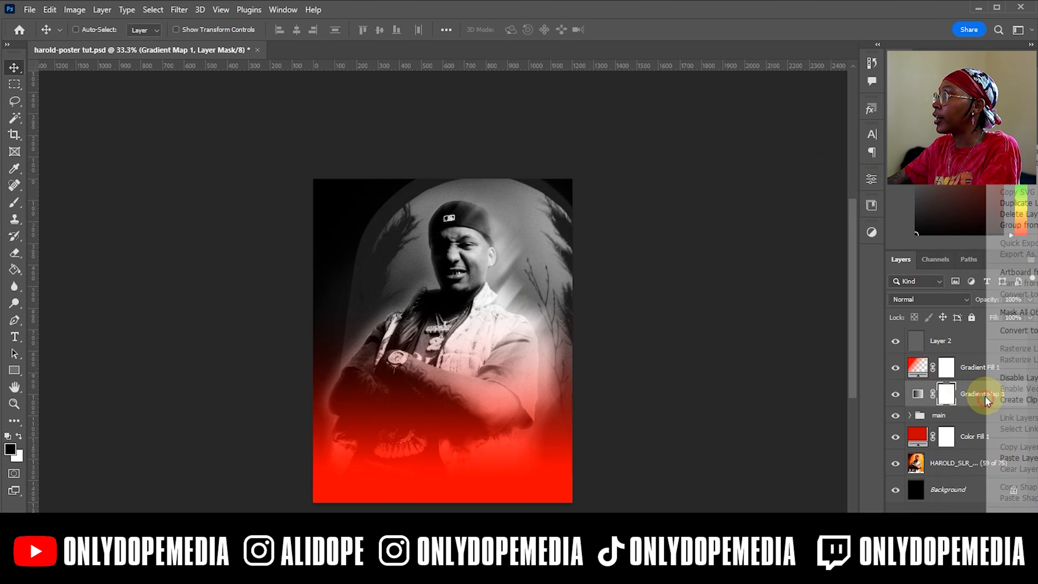
pyautogui.click(1014, 399)
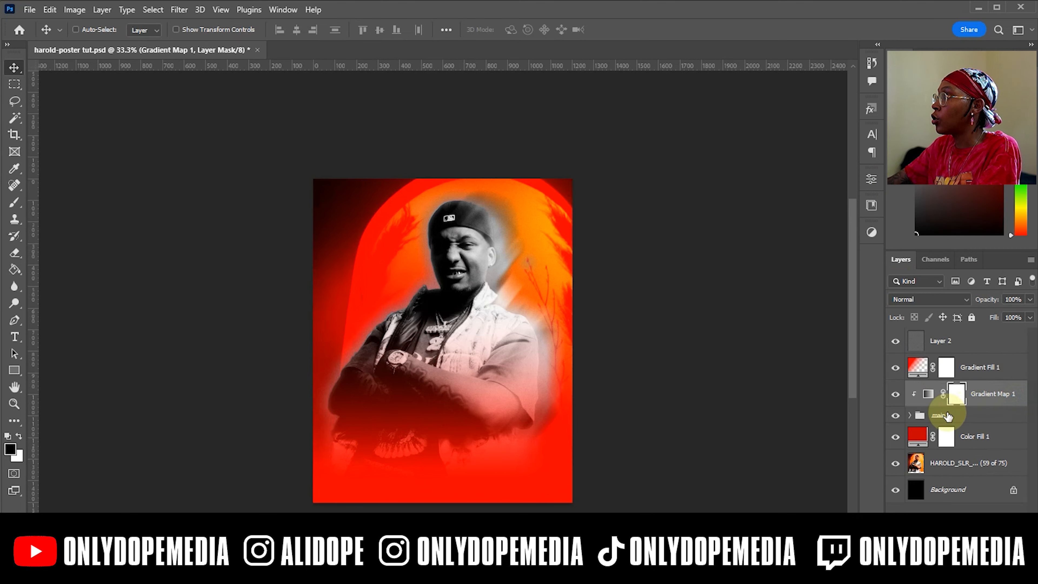
pyautogui.click(914, 299)
pyautogui.click(920, 466)
pyautogui.moveTo(980, 304); pyautogui.dragTo(1037, 303)
pyautogui.click(936, 340)
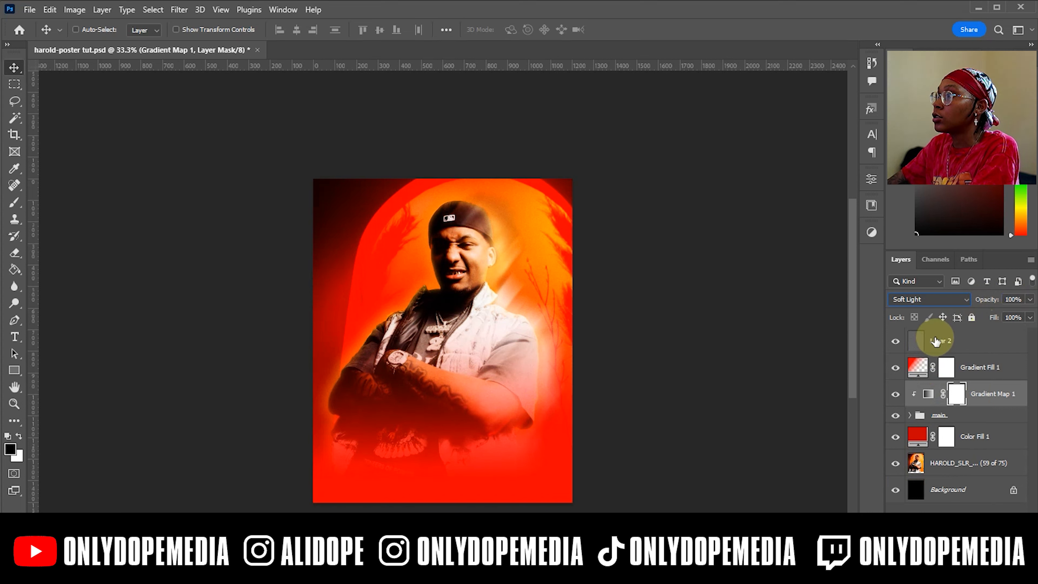
pyautogui.hotkey('ctrl', 's')
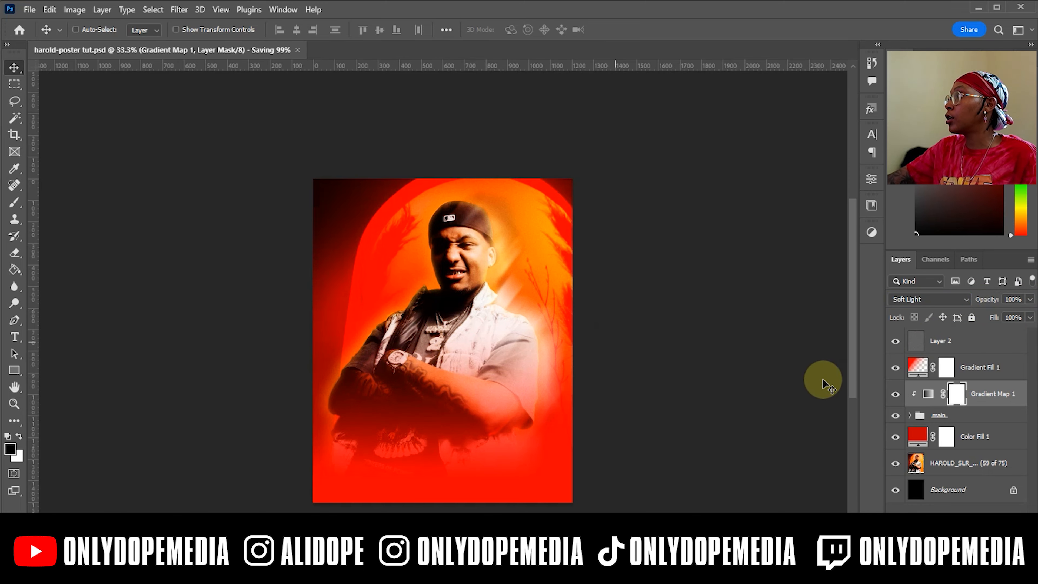
# Step: Place the Photocopy-Texture-1a image above the grey noise layer
pyautogui.click(979, 341)
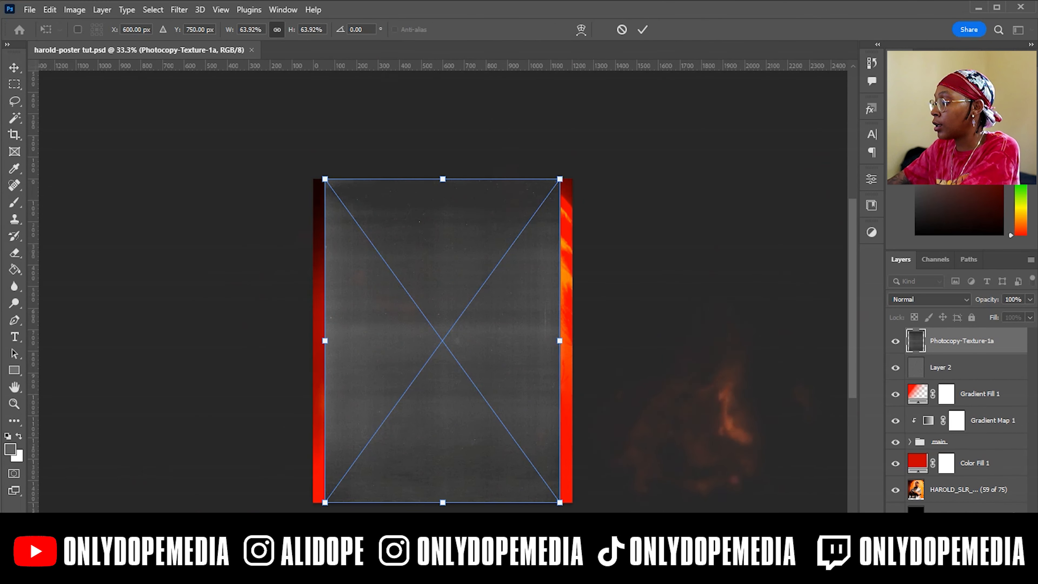
pyautogui.press('Return')
pyautogui.hotkey('alt', 'Tab')
pyautogui.click(930, 105)
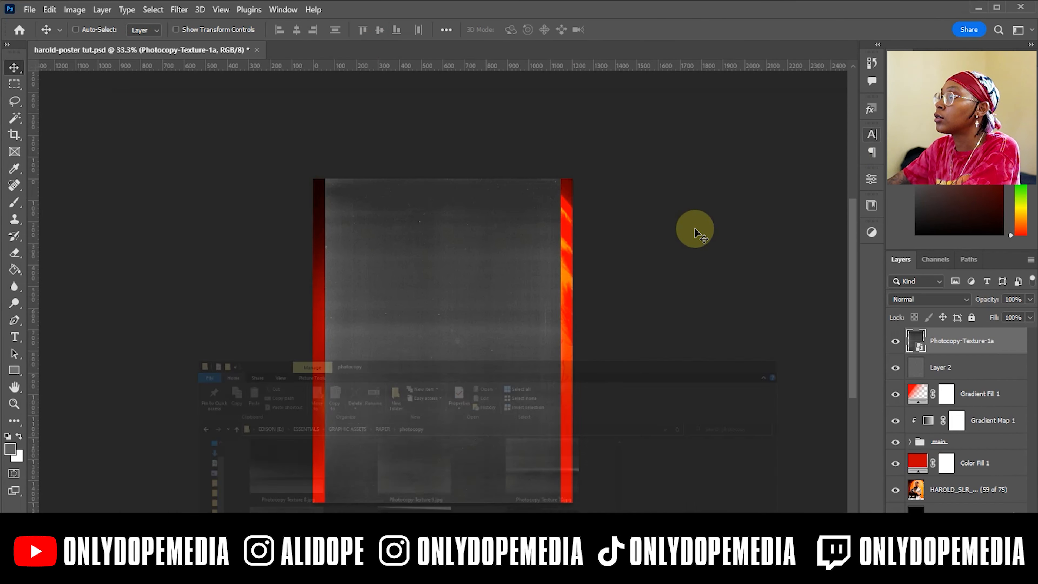
# Step: Scale the photocopy texture up to cover the whole poster and move it below the noise layer
pyautogui.hotkey('ctrl', 't')
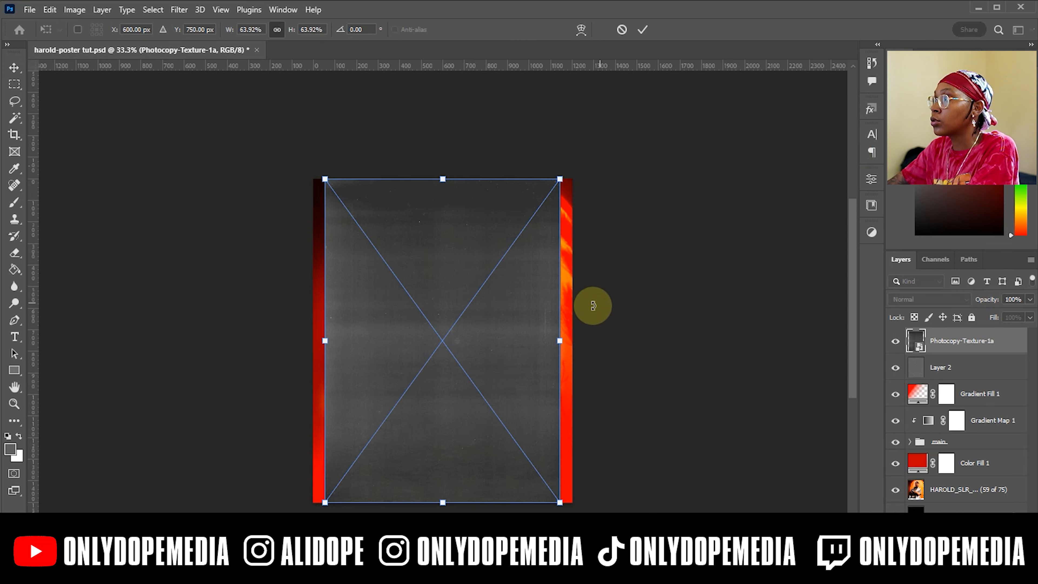
pyautogui.moveTo(563, 341); pyautogui.dragTo(579, 340)
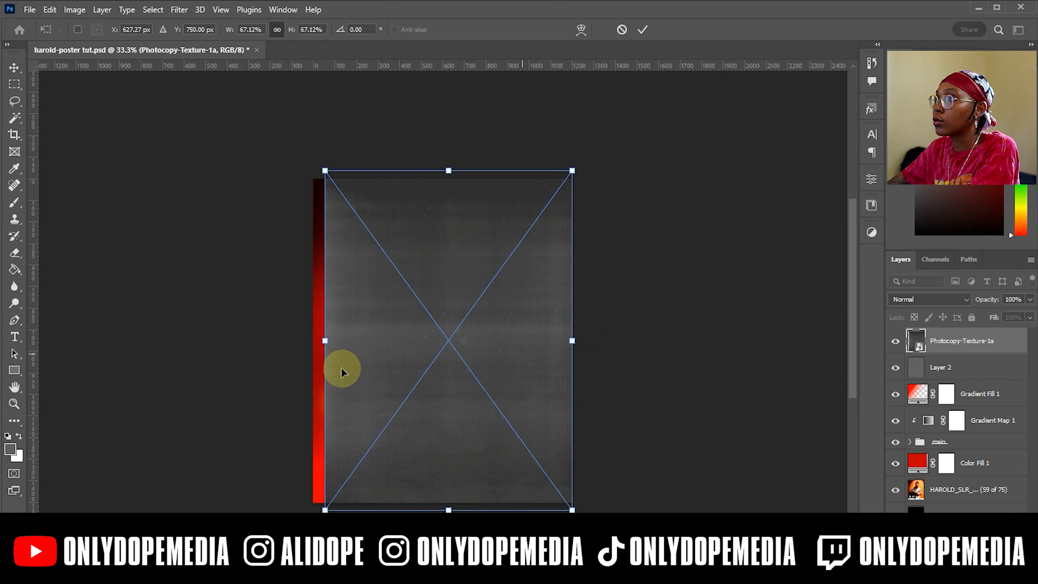
pyautogui.moveTo(325, 341); pyautogui.dragTo(300, 347)
pyautogui.press('Return')
pyautogui.moveTo(1000, 352); pyautogui.dragTo(978, 370)
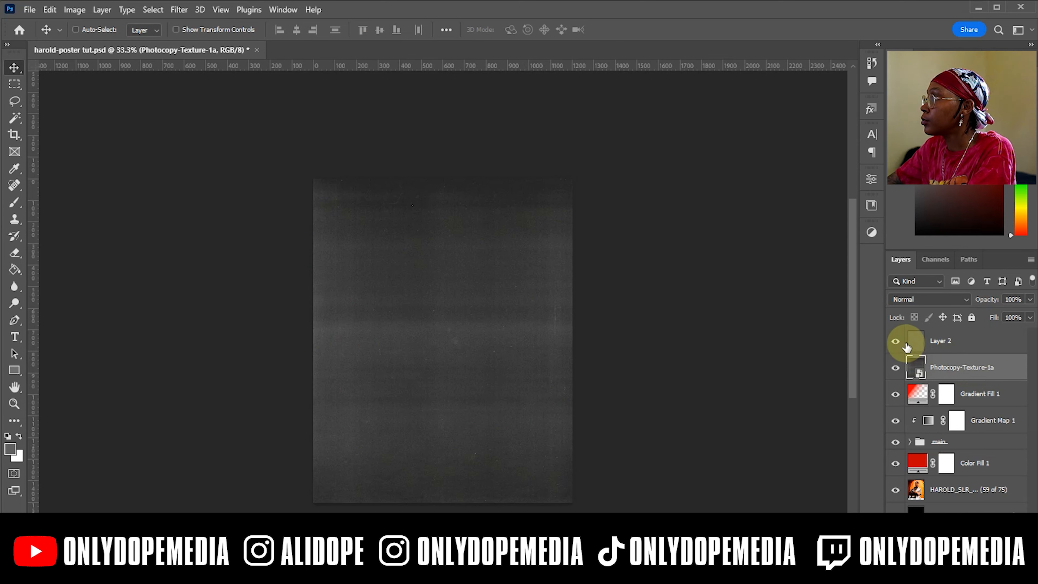
# Step: Set the photocopy texture's blend mode to Lighten and reduce its opacity
pyautogui.click(913, 298)
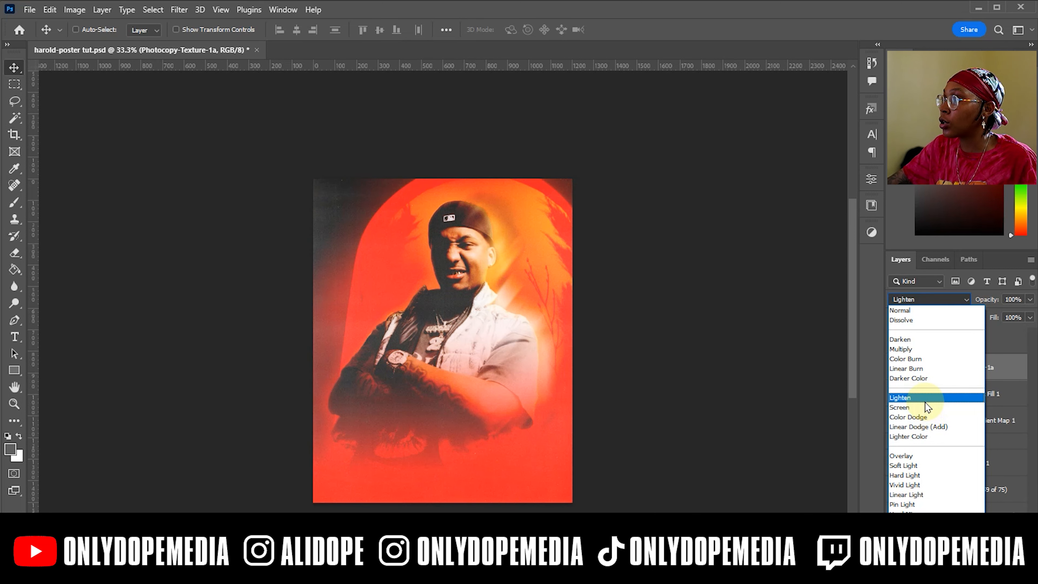
pyautogui.click(924, 399)
pyautogui.moveTo(992, 303); pyautogui.dragTo(958, 303)
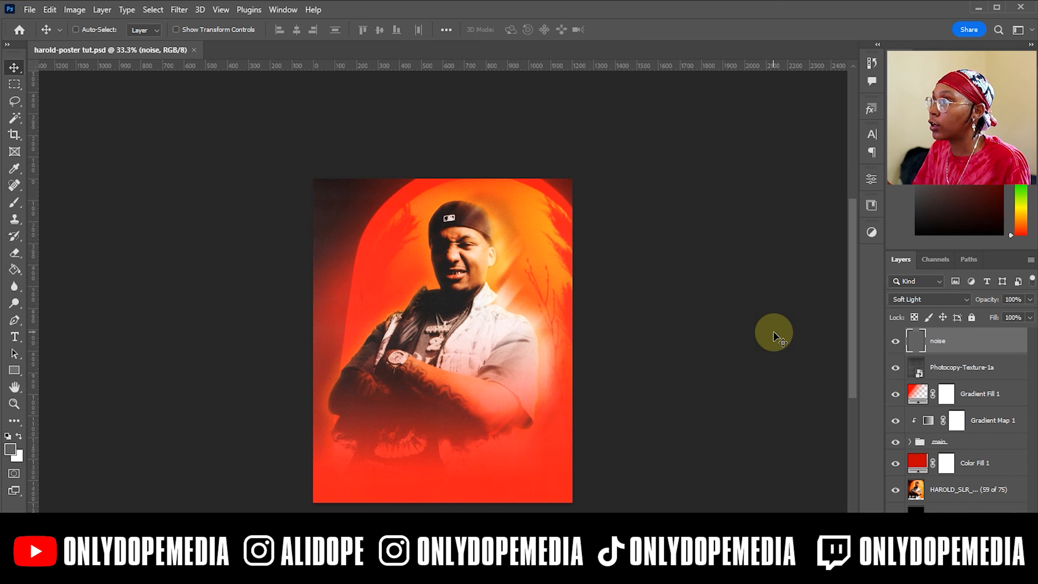
# Step: Paste the city skyline image between the original photo and Color Fill 1, and position it behind the subject
pyautogui.click(984, 489)
pyautogui.hotkey('ctrl', 'v')
pyautogui.moveTo(433, 305); pyautogui.dragTo(362, 284)
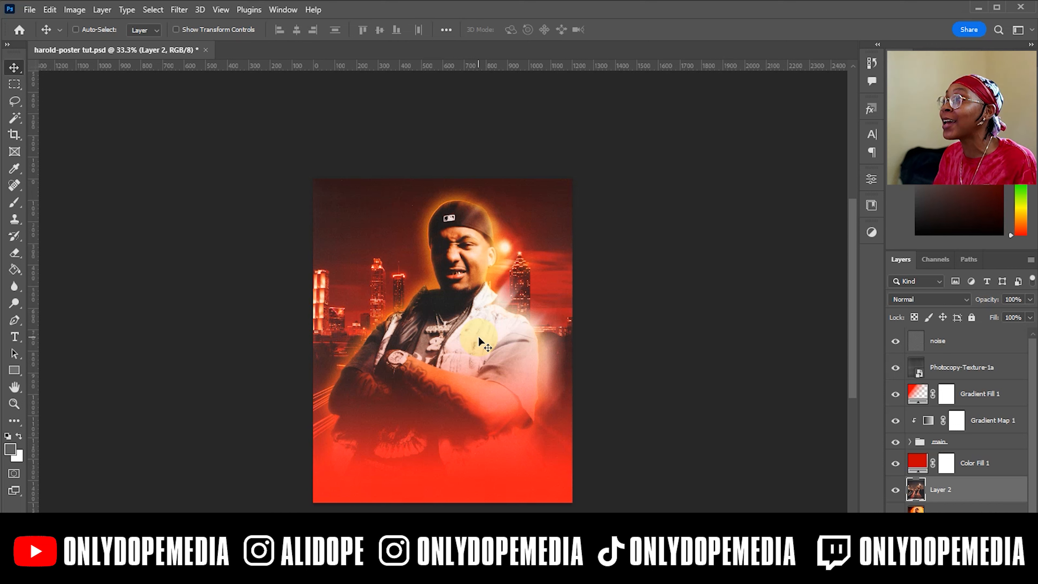
# Step: Reposition the skyline image behind the subject and set its blend mode to Darker Color
pyautogui.click(951, 302)
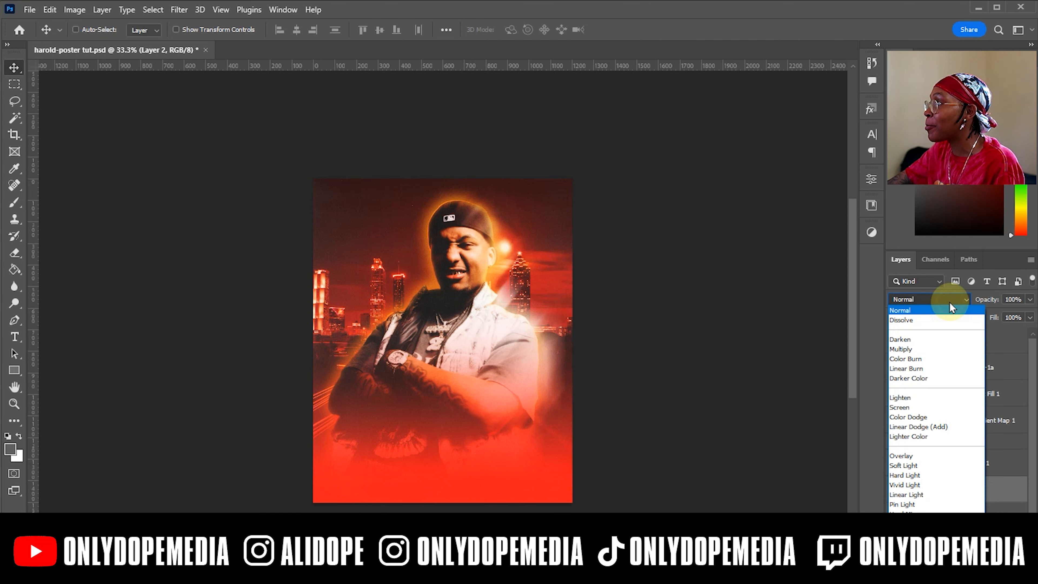
pyautogui.click(913, 399)
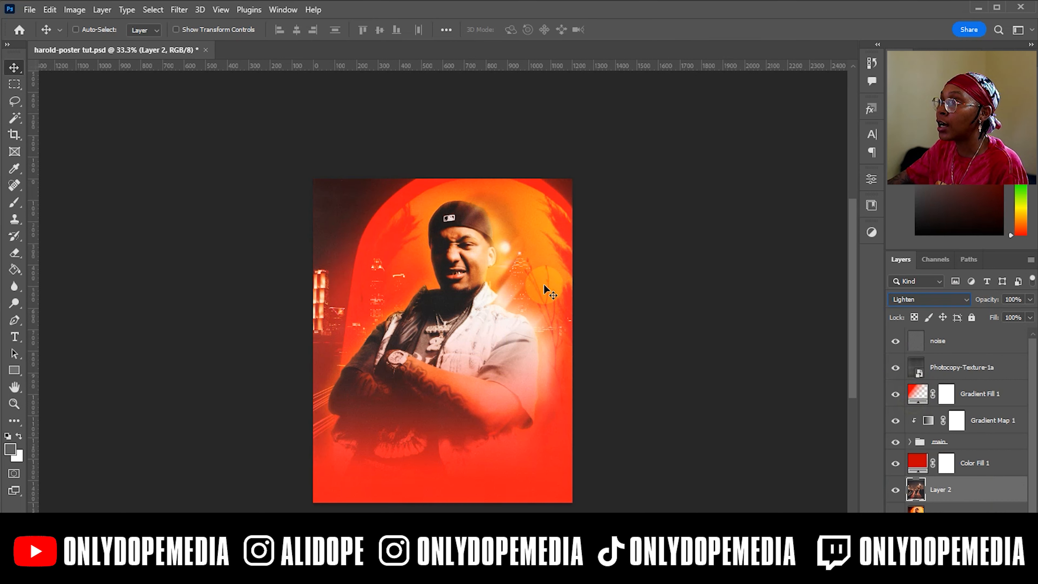
pyautogui.moveTo(372, 297)
pyautogui.mouseDown()
pyautogui.moveTo(432, 293)
pyautogui.moveTo(374, 300)
pyautogui.mouseUp()
pyautogui.click(911, 299)
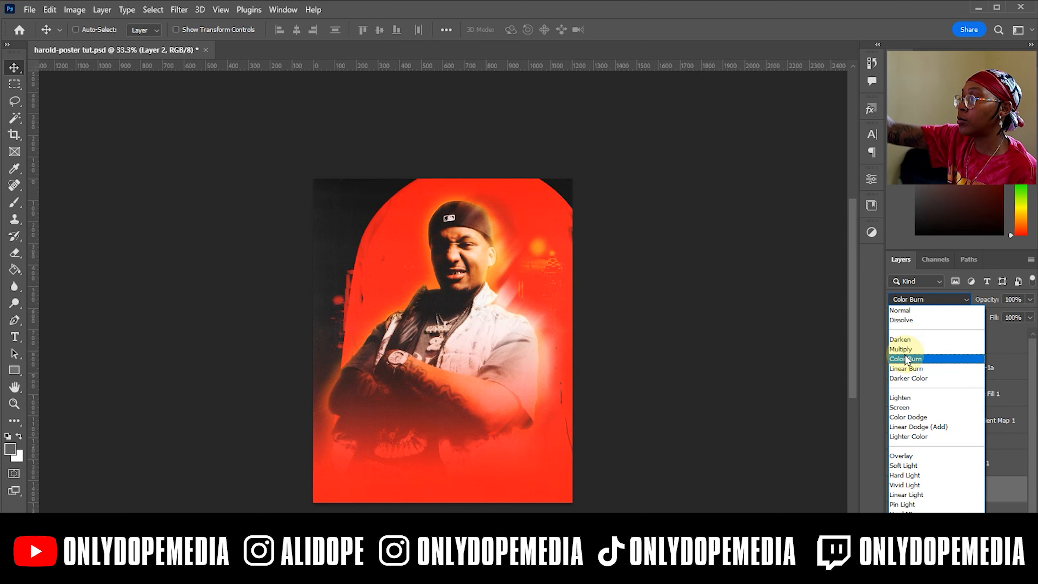
pyautogui.click(909, 377)
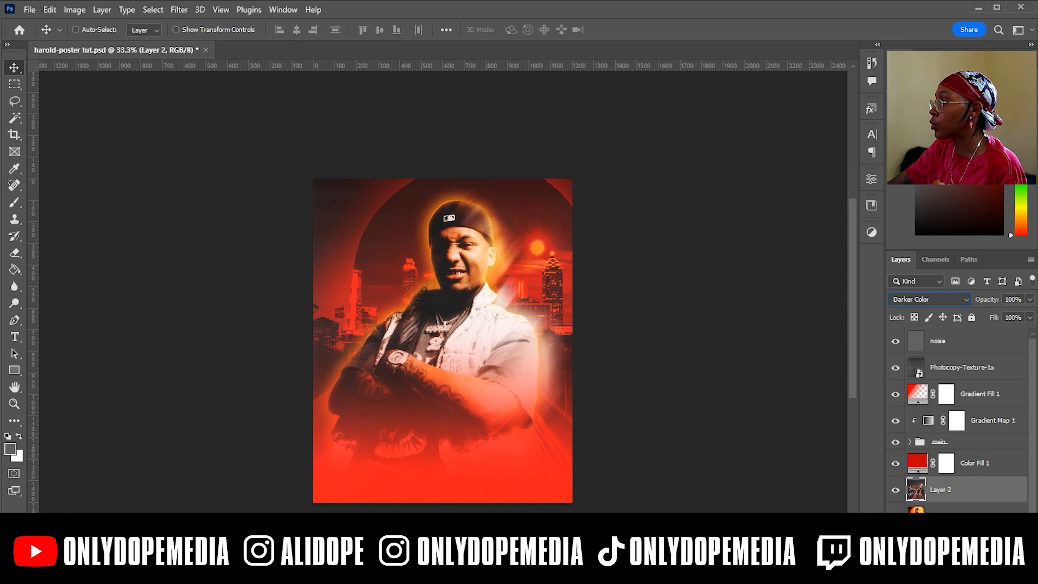
# Step: Add a layer mask to the skyline and brush black at 100% opacity over its upper-left edge
pyautogui.click(945, 557)
pyautogui.press('b')
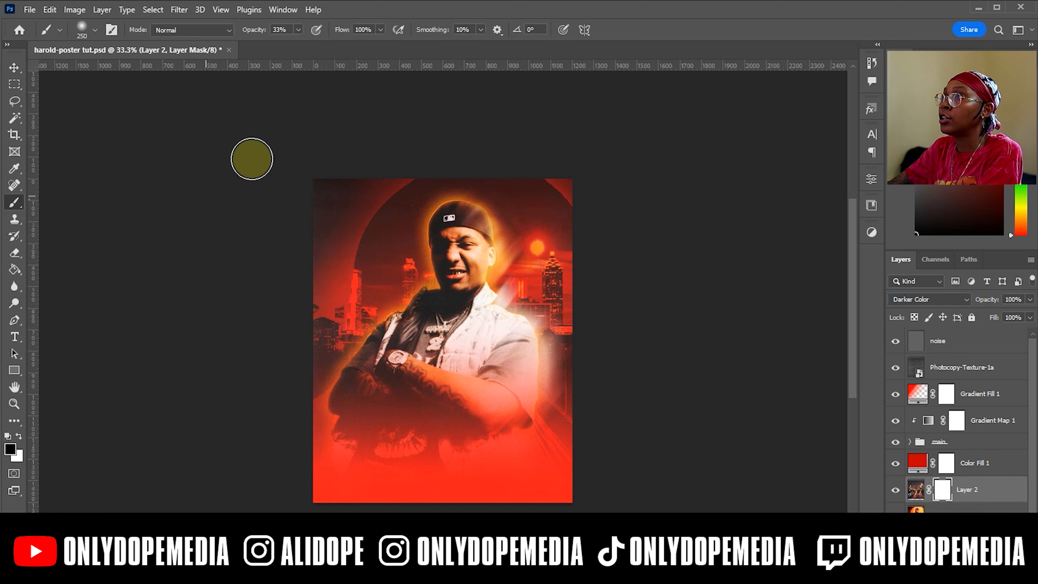
pyautogui.moveTo(355, 215); pyautogui.dragTo(369, 182)
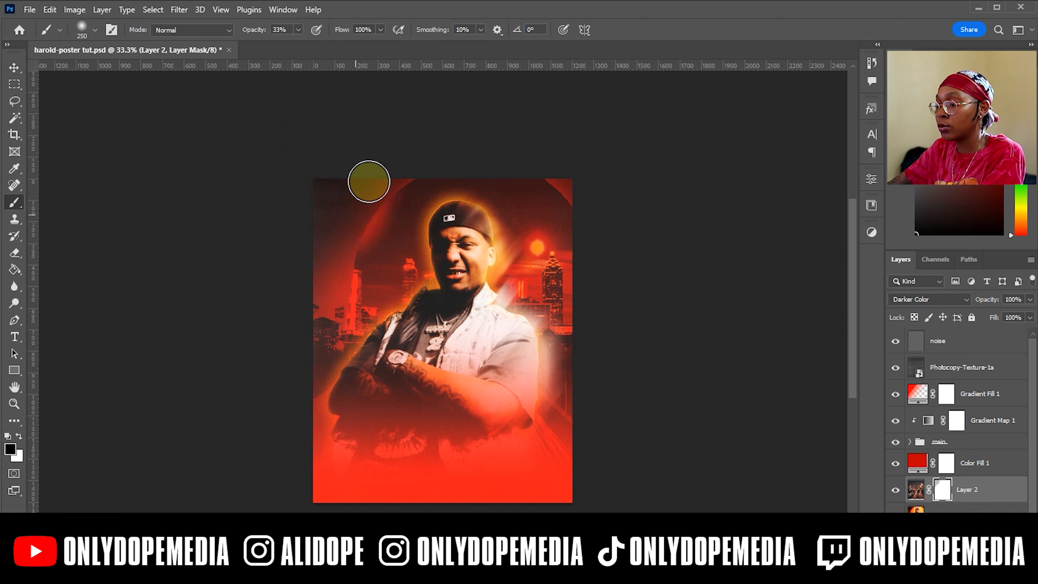
pyautogui.hotkey('ctrl', 'z')
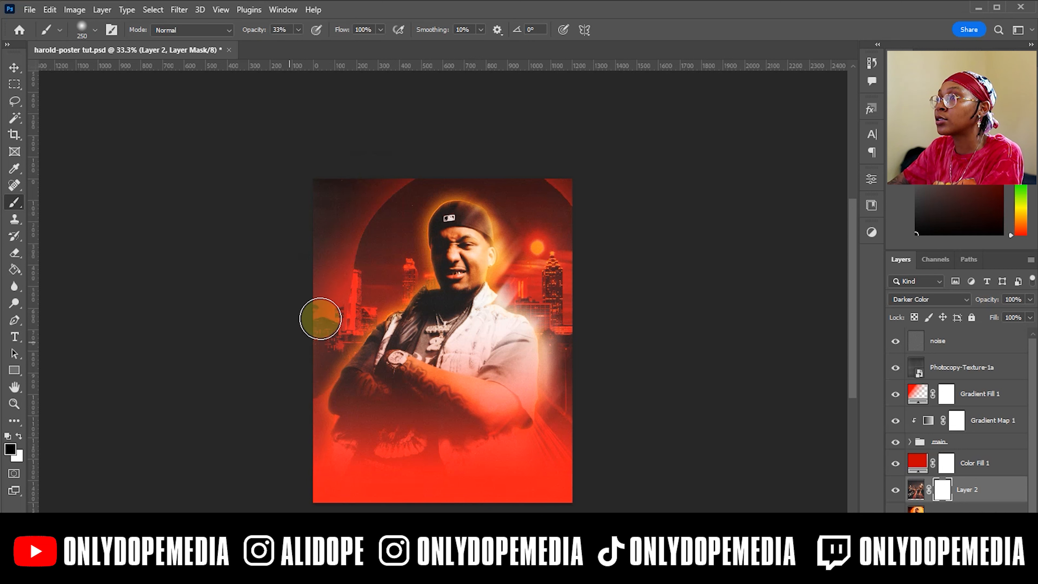
pyautogui.moveTo(260, 33); pyautogui.dragTo(456, 5)
pyautogui.moveTo(358, 182); pyautogui.dragTo(307, 236)
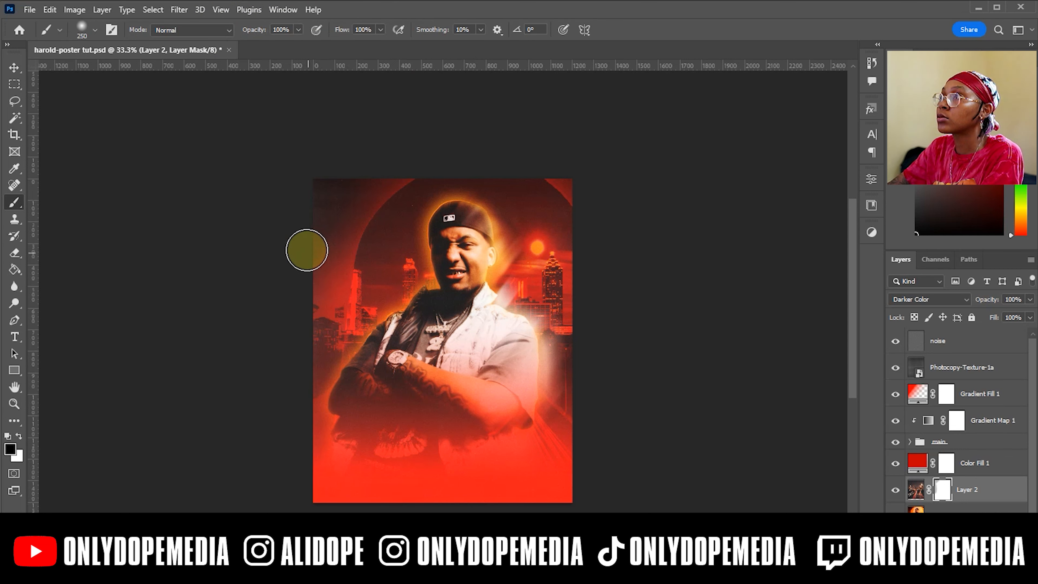
# Step: Raise the brush to full hardness and mask out the skyline along the poster's left edge
pyautogui.click(80, 28)
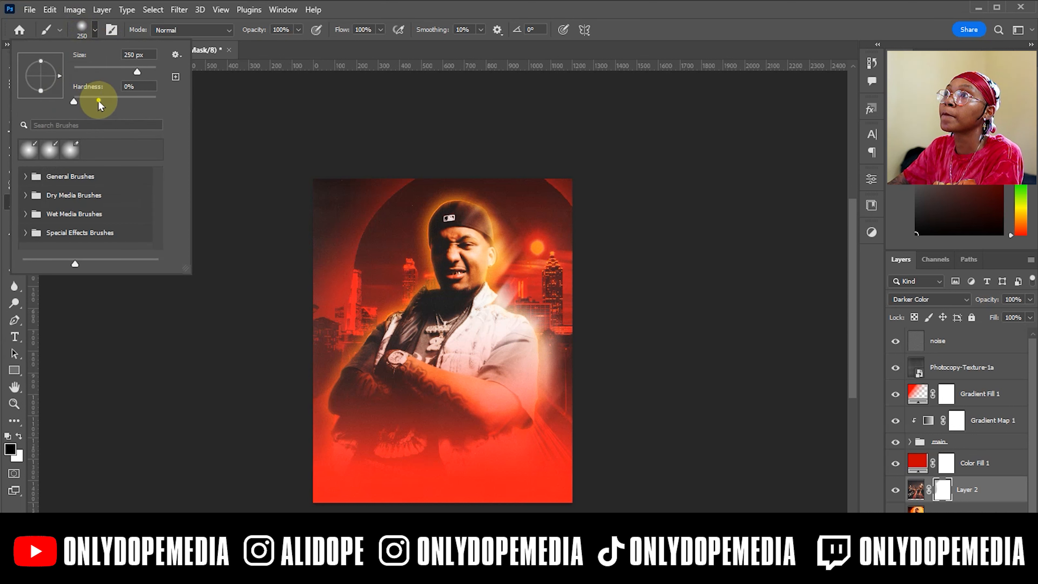
pyautogui.moveTo(99, 102); pyautogui.dragTo(219, 101)
pyautogui.click(219, 100)
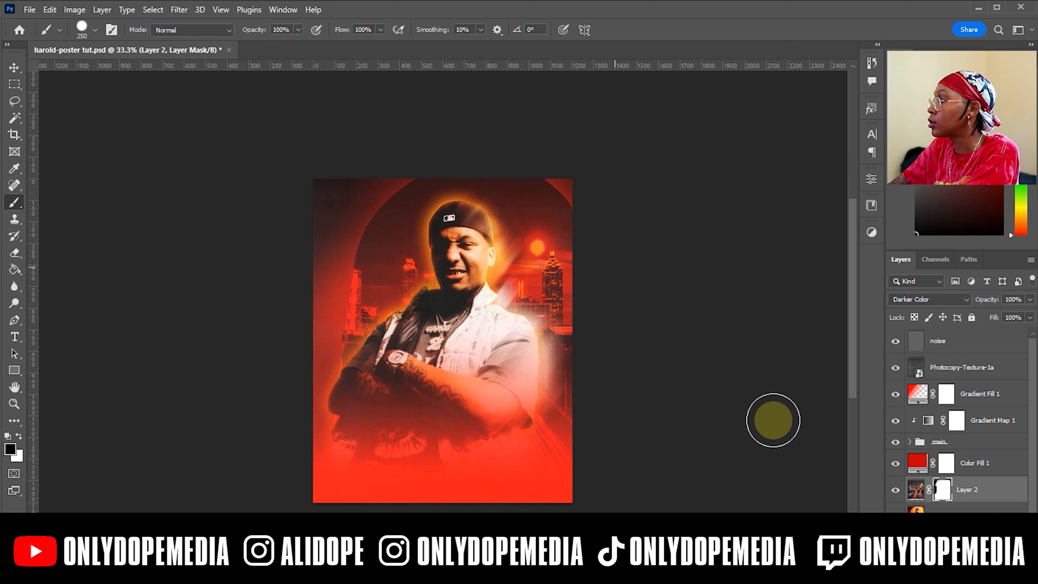
# Step: Try lower opacities on the masked skyline layer, restoring it to 100% each time
pyautogui.moveTo(985, 300); pyautogui.dragTo(958, 306)
pyautogui.write('100')
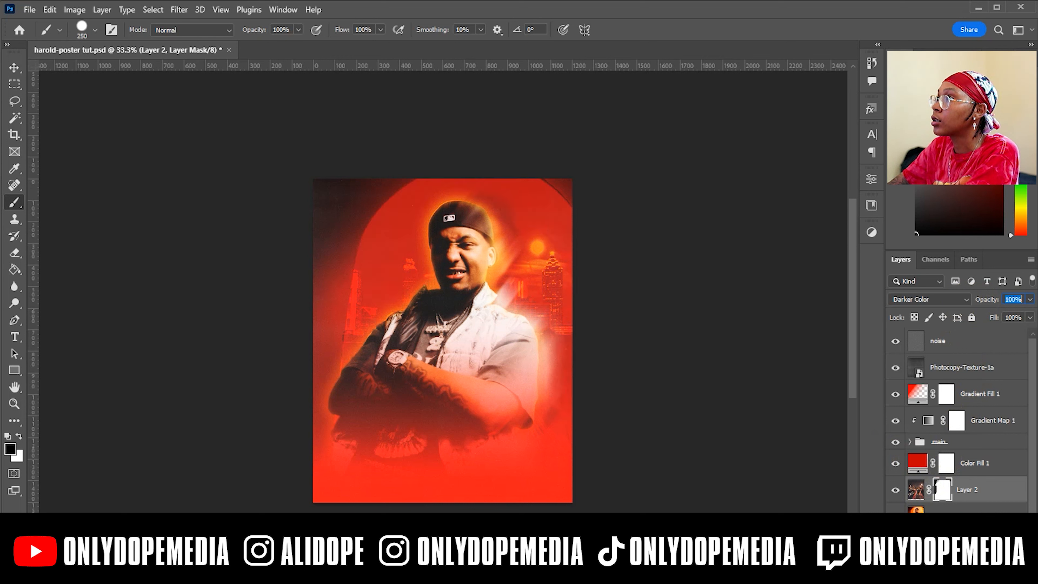
pyautogui.press('Return')
pyautogui.moveTo(1034, 305); pyautogui.dragTo(1031, 306)
pyautogui.write('100')
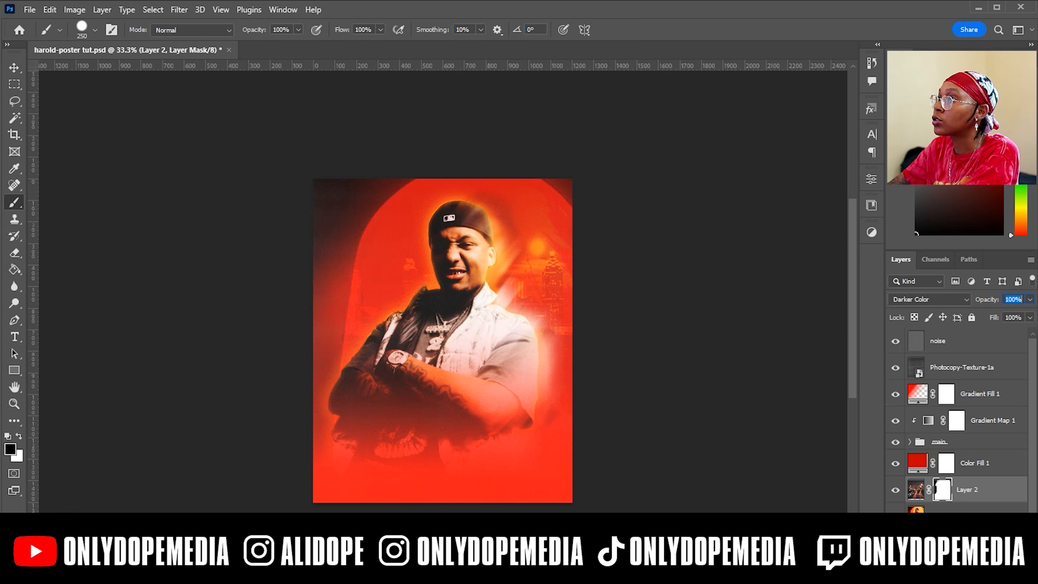
pyautogui.press('Return')
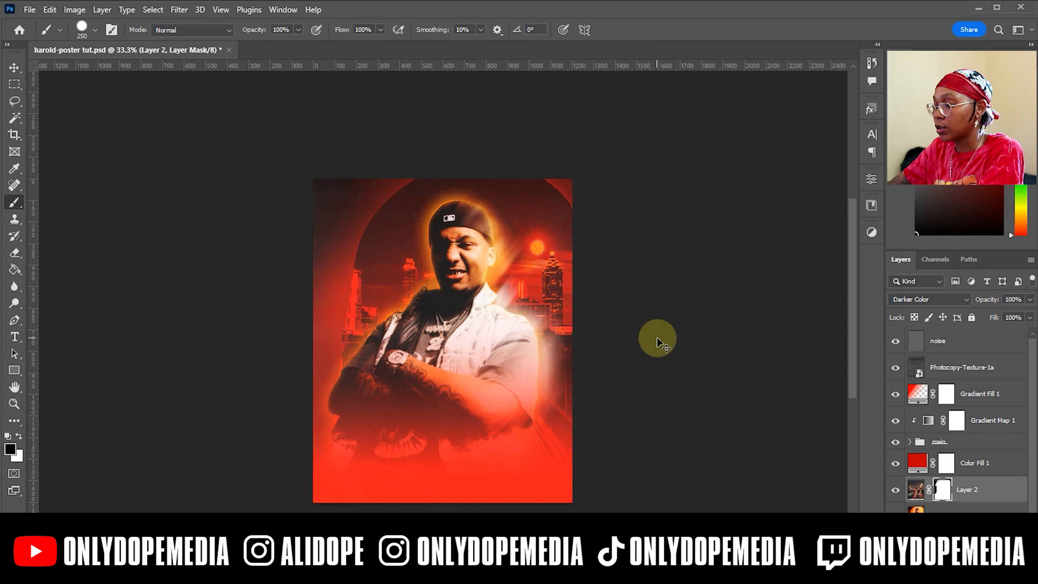
# Step: Set the skyline layer's opacity to 22%
pyautogui.press('v')
pyautogui.moveTo(979, 299); pyautogui.dragTo(926, 300)
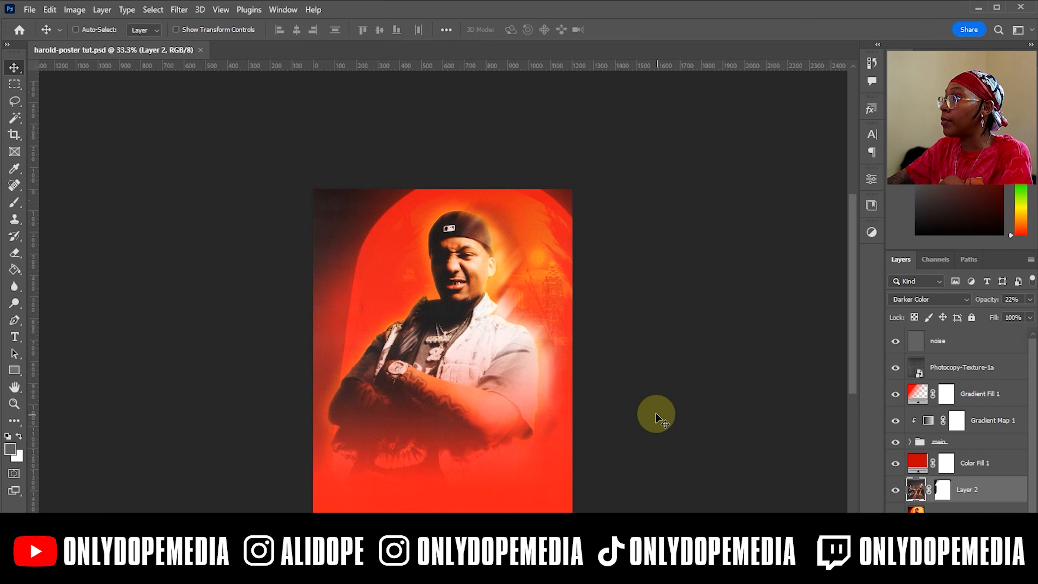
# Step: Group all layers above the Background and name the group BASE
pyautogui.click(964, 342)
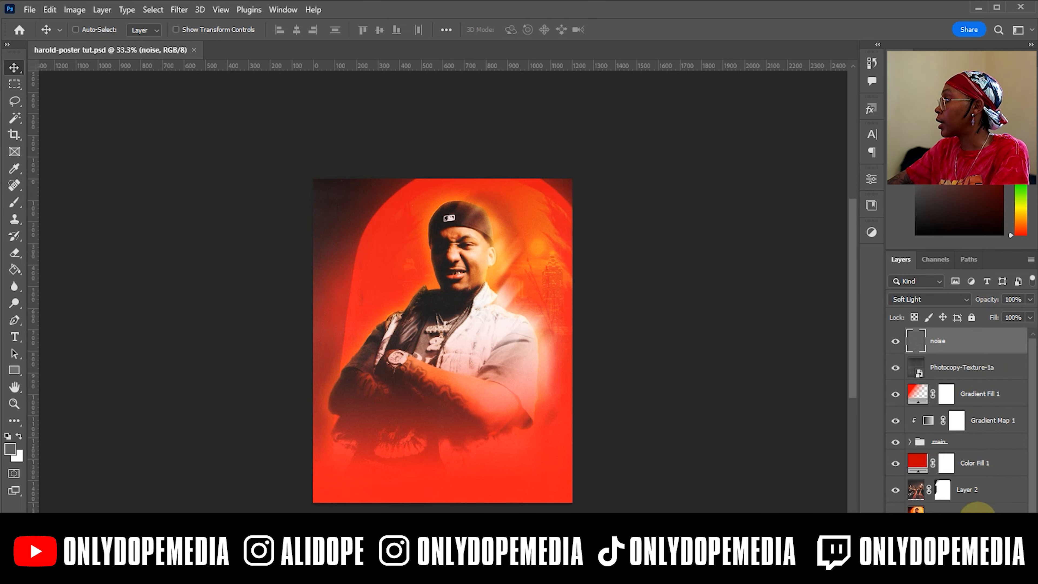
pyautogui.keyDown('shift'); pyautogui.click(975, 539); pyautogui.keyUp('shift')
pyautogui.hotkey('ctrl', 'g')
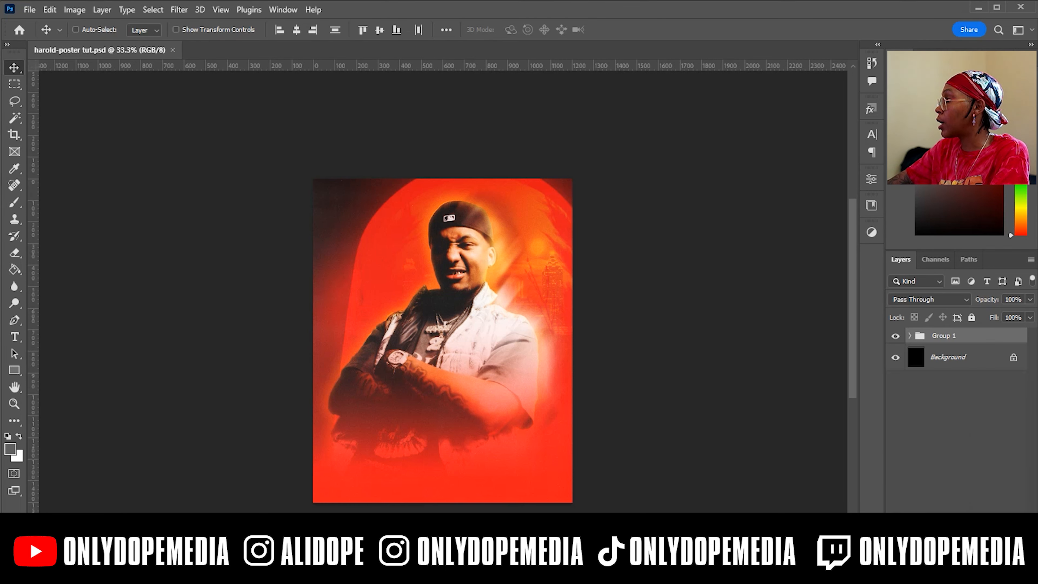
pyautogui.doubleClick(933, 335)
pyautogui.write('BASE')
pyautogui.click(936, 338)
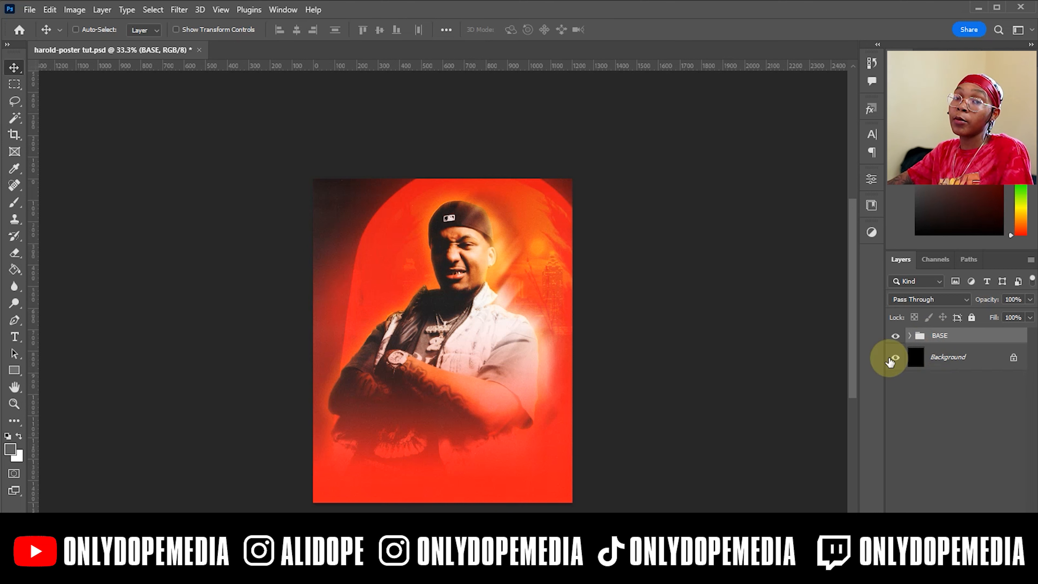
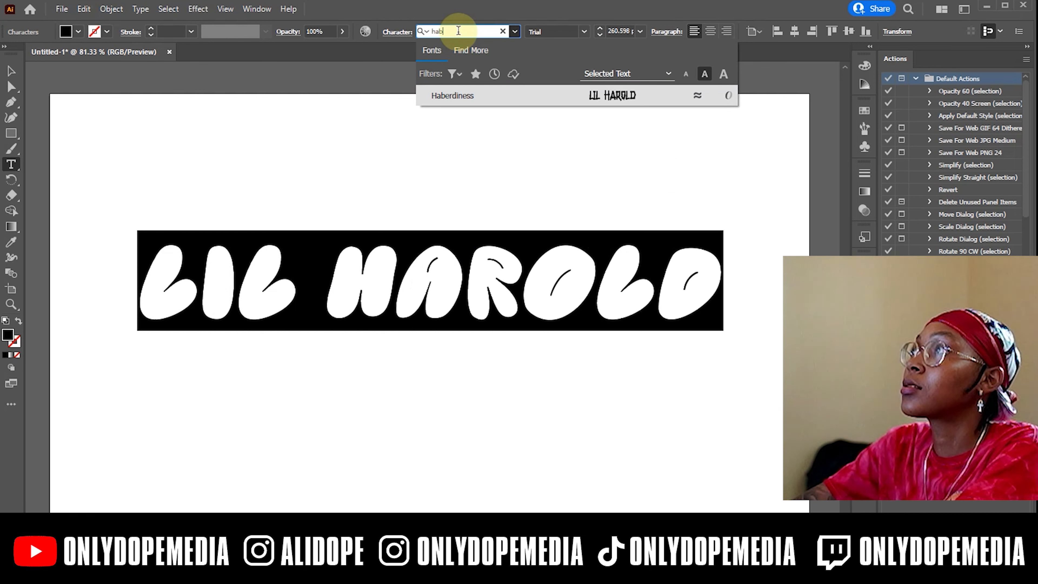
# Step: In Illustrator, apply the Haberdiness font to the title text and enlarge it to about 443 pt across the artboard
pyautogui.click(454, 97)
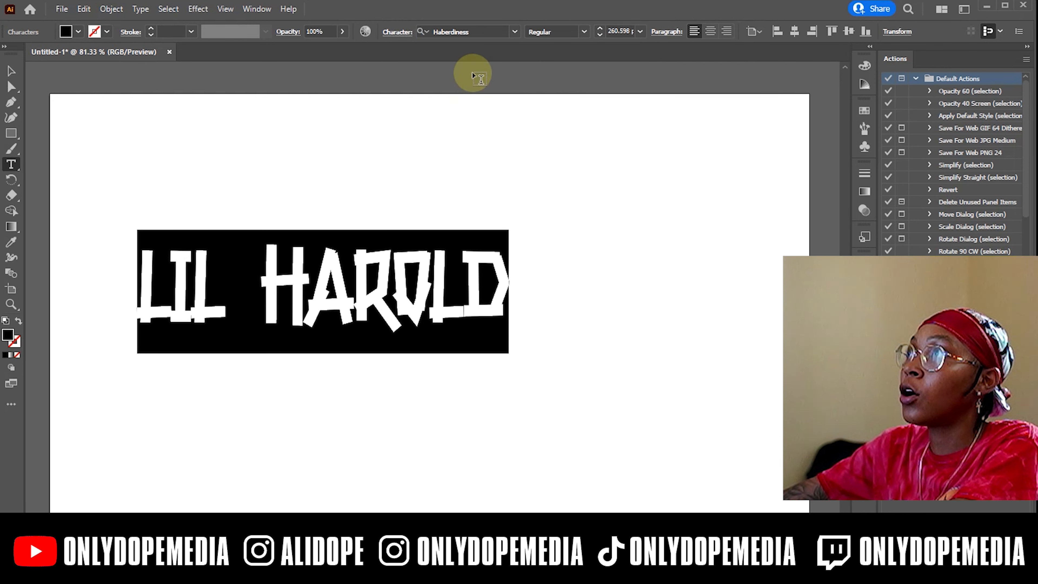
pyautogui.click(7, 72)
pyautogui.moveTo(508, 354); pyautogui.dragTo(494, 323)
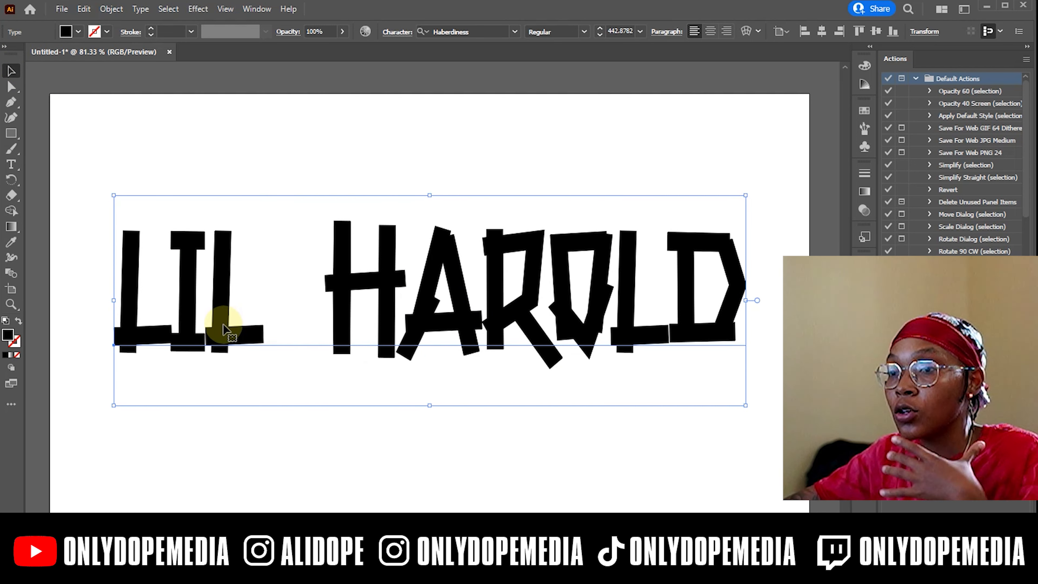
# Step: Convert the title text to outlines and ungroup the letters
pyautogui.rightClick(214, 323)
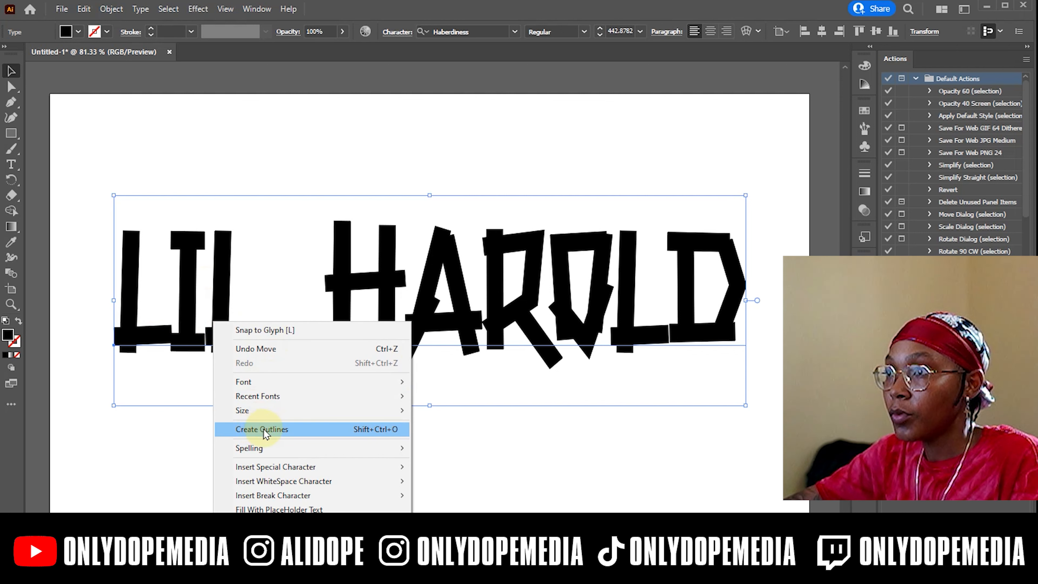
pyautogui.click(292, 430)
pyautogui.rightClick(217, 291)
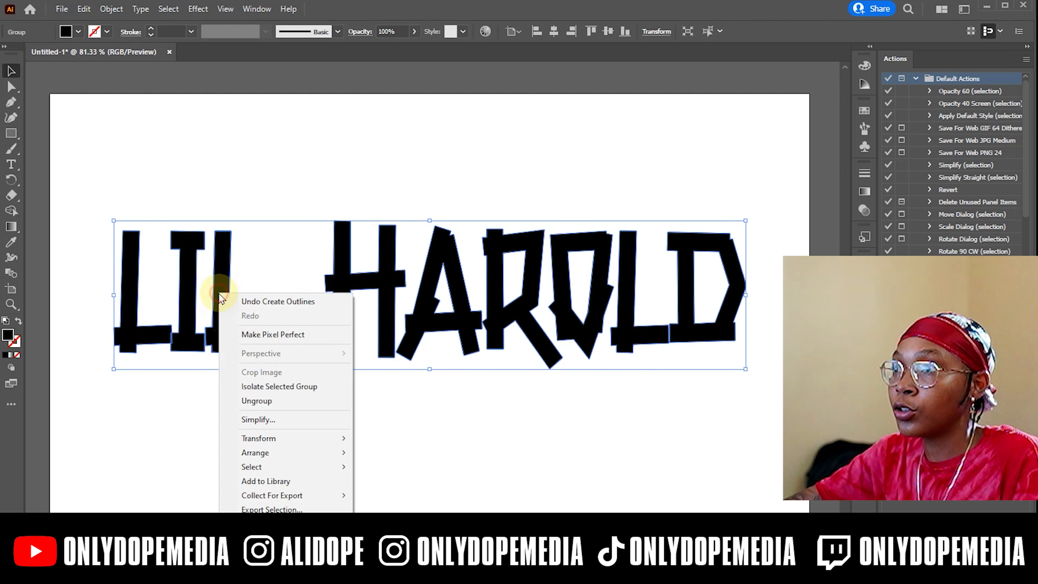
pyautogui.click(321, 401)
pyautogui.click(307, 415)
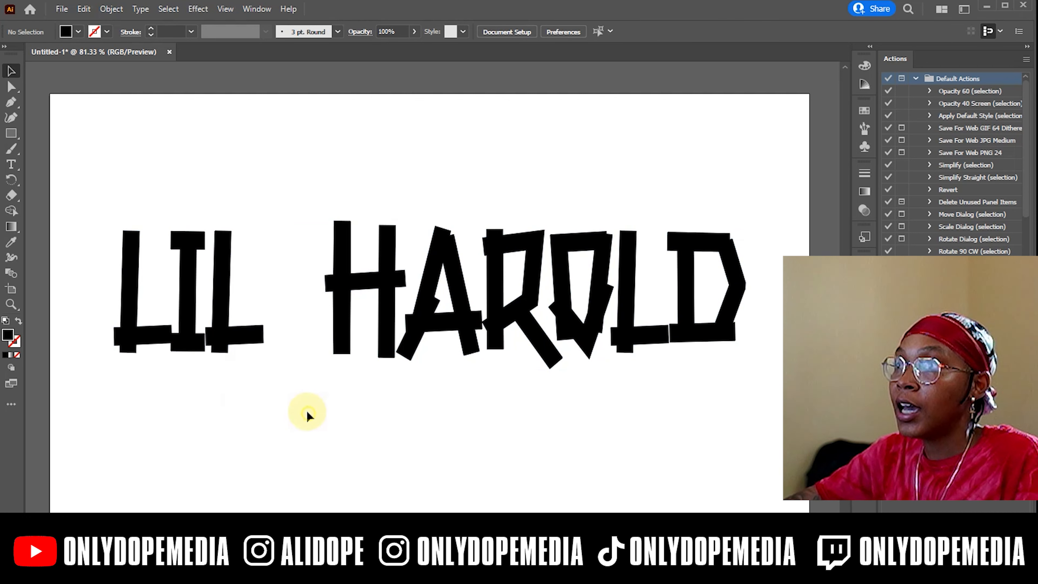
# Step: Shrink the I of LIL into the corner of the first L and move the second L close beside it
pyautogui.click(199, 310)
pyautogui.click(138, 317)
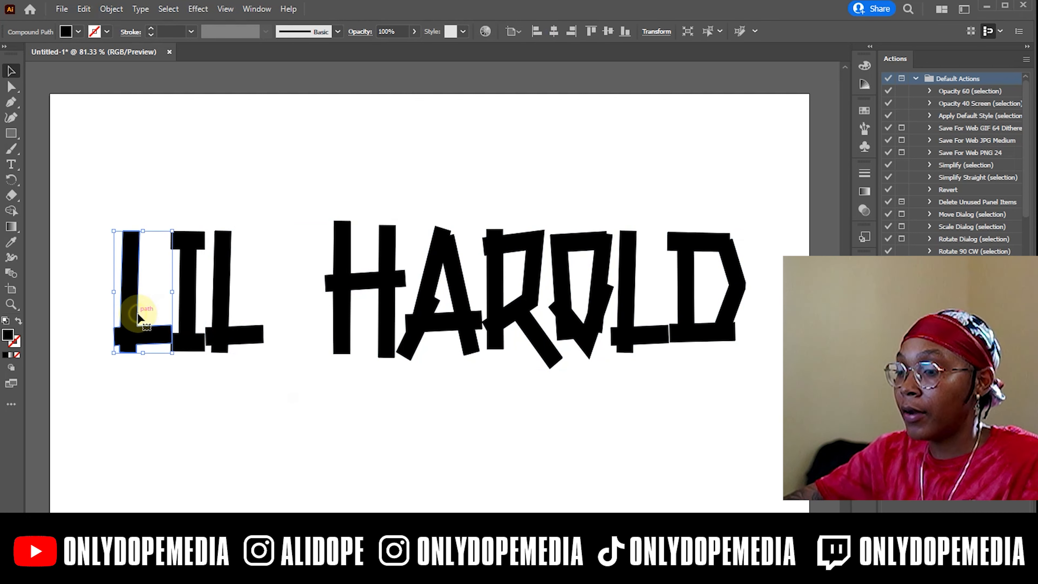
pyautogui.hotkey('ctrl', '1')
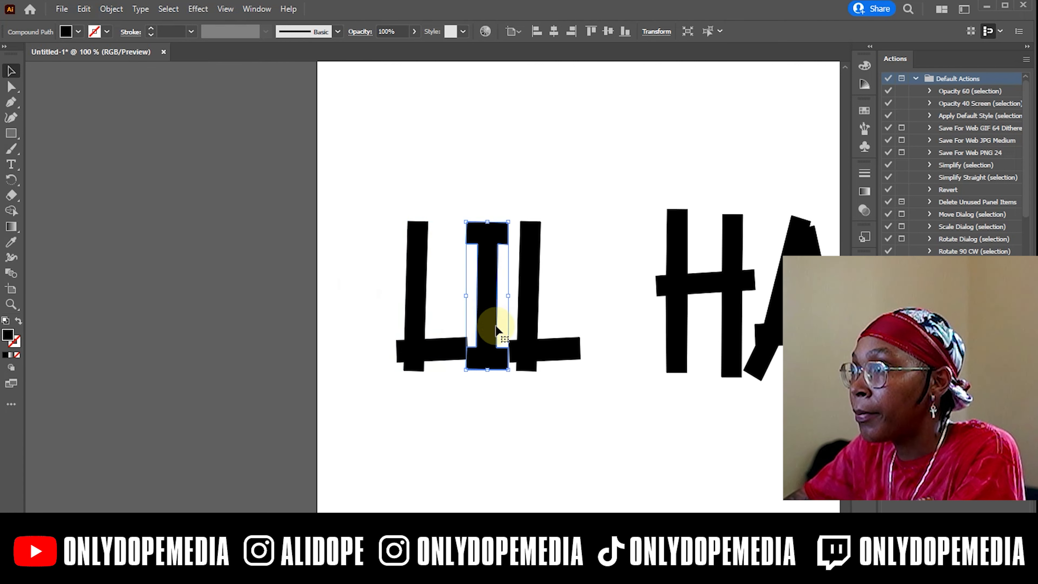
pyautogui.moveTo(508, 370); pyautogui.dragTo(458, 322)
pyautogui.moveTo(533, 356); pyautogui.dragTo(490, 373)
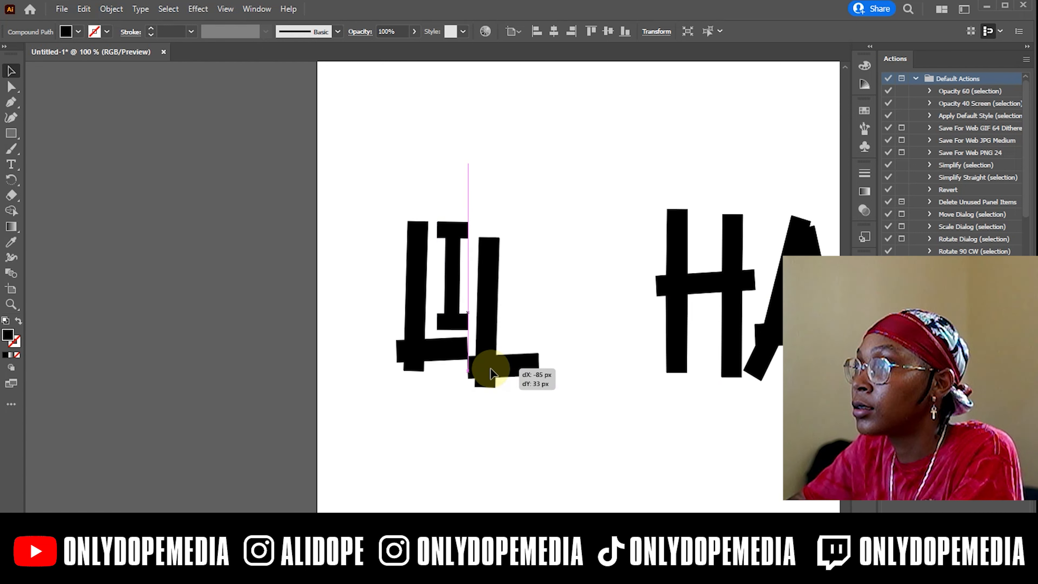
pyautogui.moveTo(492, 372); pyautogui.dragTo(536, 353)
pyautogui.click(594, 343)
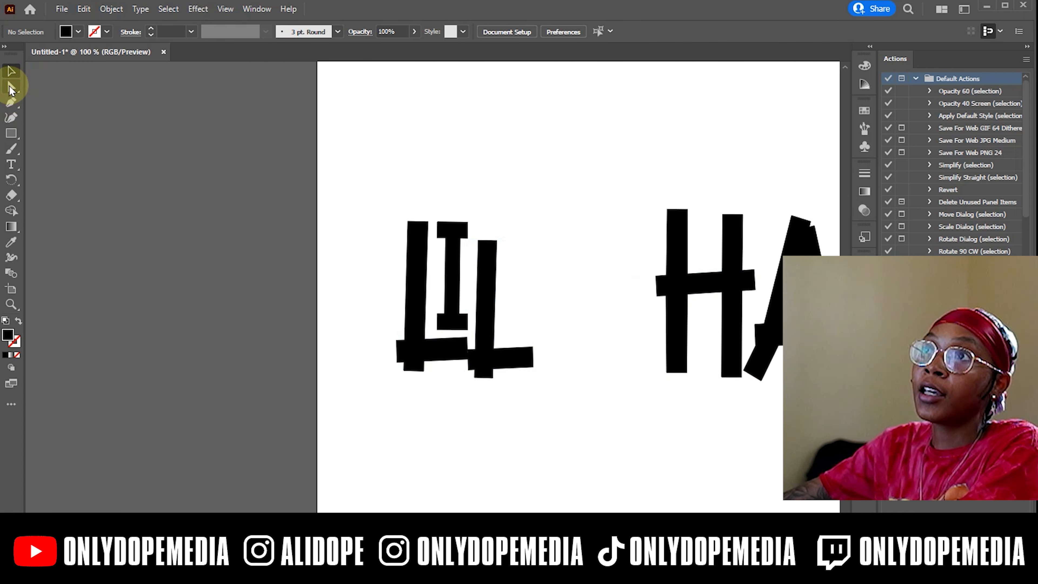
# Step: Try to reshape the second L of LIL by moving its individual anchor points with the Direct Selection tool
pyautogui.click(493, 350)
pyautogui.click(493, 350)
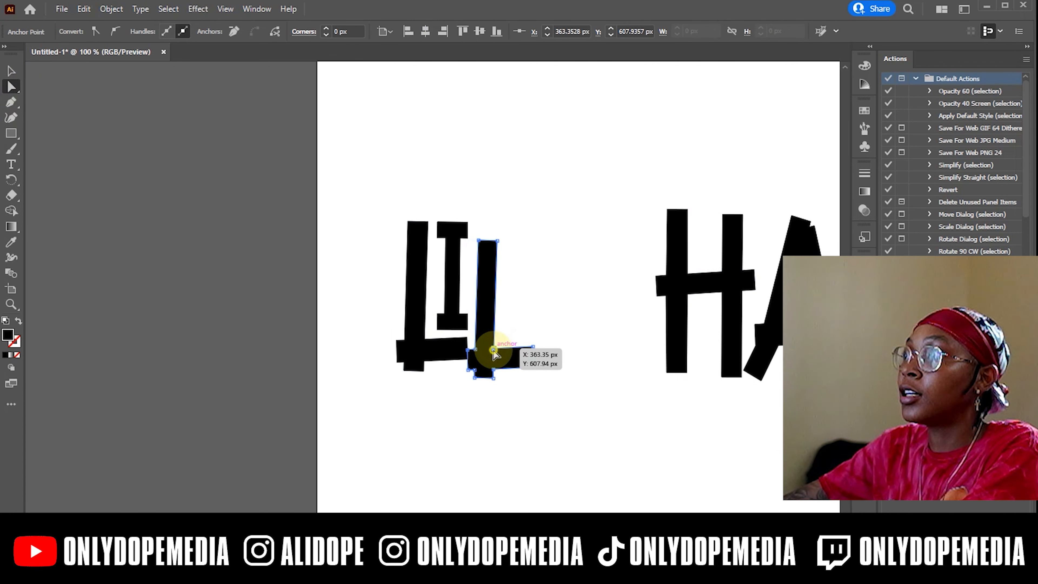
pyautogui.moveTo(499, 343); pyautogui.dragTo(501, 324)
pyautogui.moveTo(493, 370); pyautogui.dragTo(552, 404)
pyautogui.moveTo(534, 367); pyautogui.dragTo(594, 283)
pyautogui.hotkey('ctrl', 'z')
pyautogui.hotkey('ctrl', 'z')
pyautogui.hotkey('ctrl', 'z')
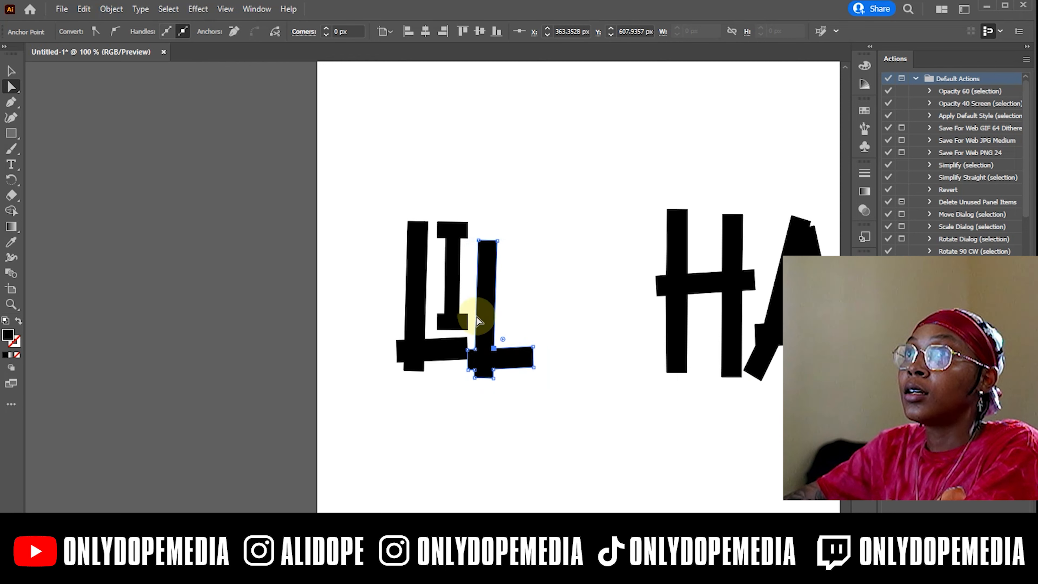
# Step: Reposition the whole second L of LIL beside the I and tilt it slightly
pyautogui.click(12, 77)
pyautogui.moveTo(537, 310); pyautogui.dragTo(612, 308)
pyautogui.hotkey('ctrl', 'z')
pyautogui.moveTo(489, 328)
pyautogui.mouseDown()
pyautogui.moveTo(480, 304)
pyautogui.moveTo(485, 313)
pyautogui.mouseUp()
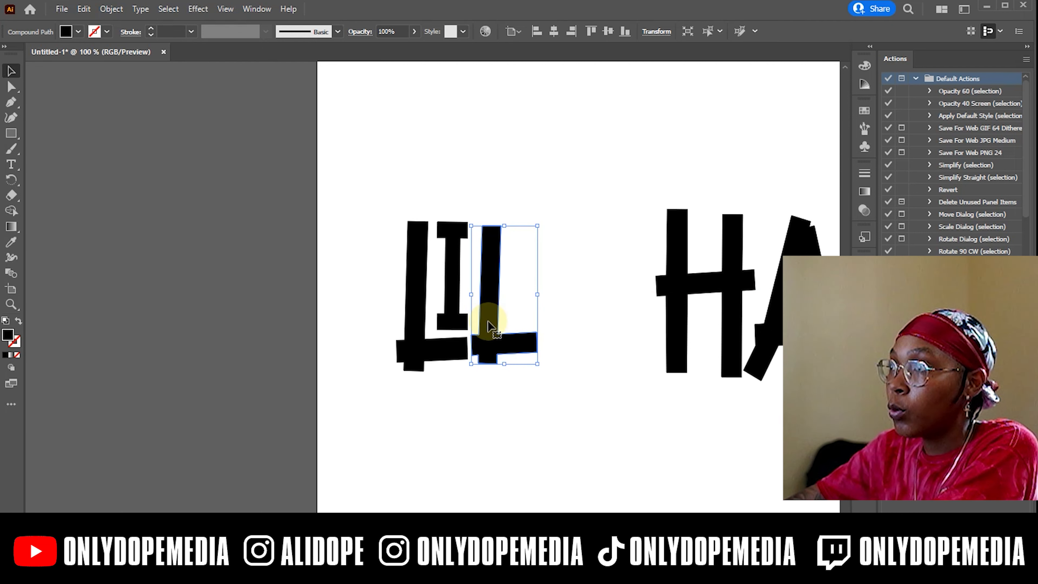
pyautogui.click(556, 412)
pyautogui.hotkey('ctrl', '-')
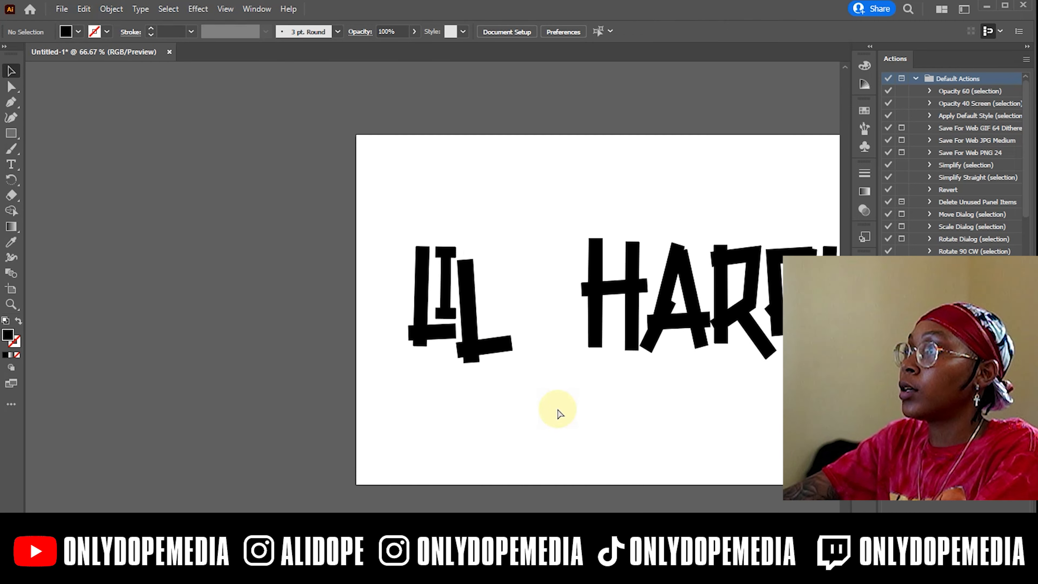
pyautogui.hotkey('ctrl', '-')
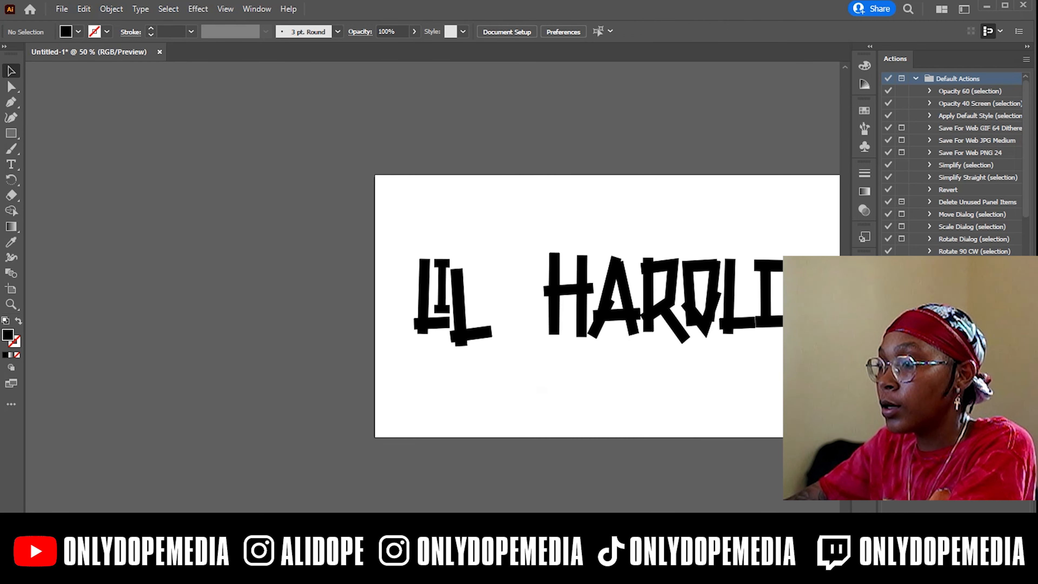
# Step: Switch to Photoshop and export the poster with Save for Web as harold-poster-estt.jpg
pyautogui.hotkey('alt', 'Tab')
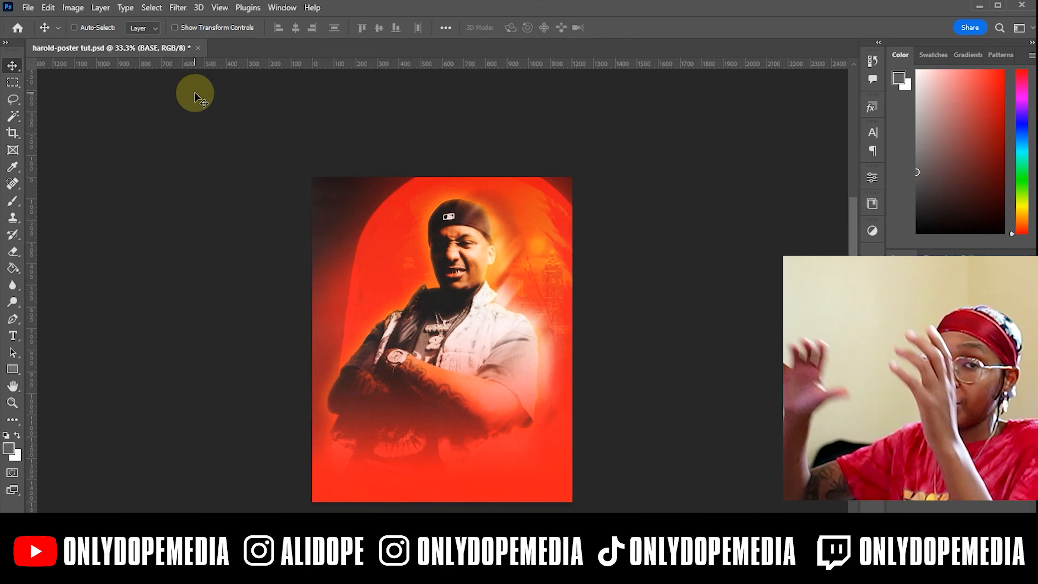
pyautogui.click(29, 11)
pyautogui.moveTo(47, 207)
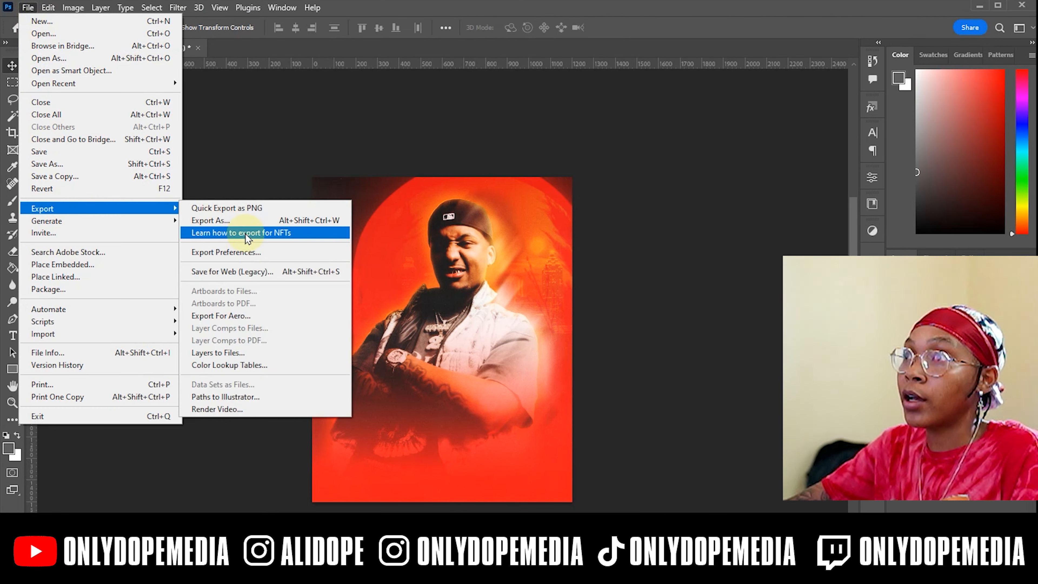
pyautogui.click(260, 272)
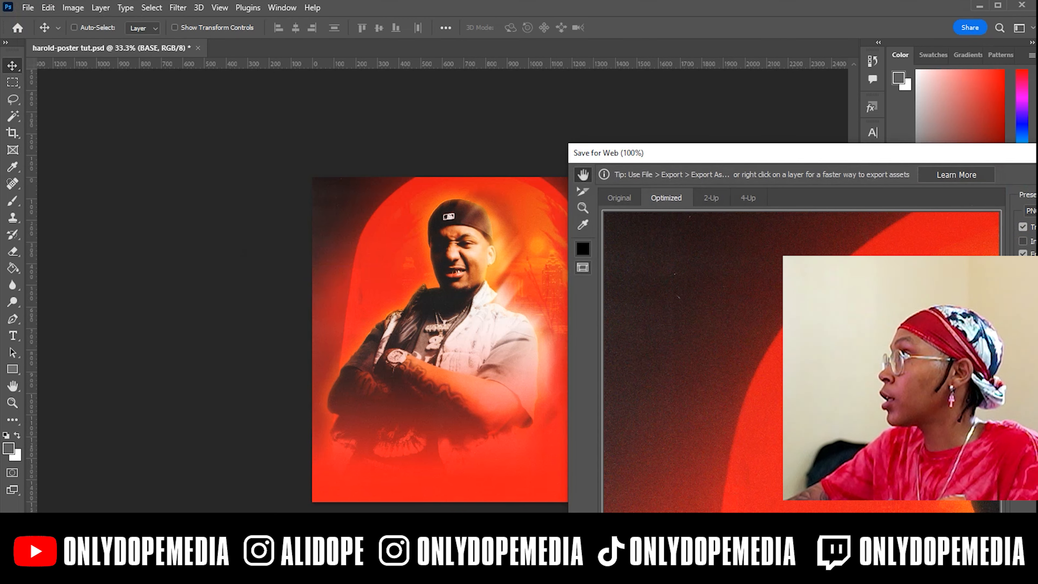
pyautogui.moveTo(776, 153); pyautogui.dragTo(614, 165)
pyautogui.click(909, 223)
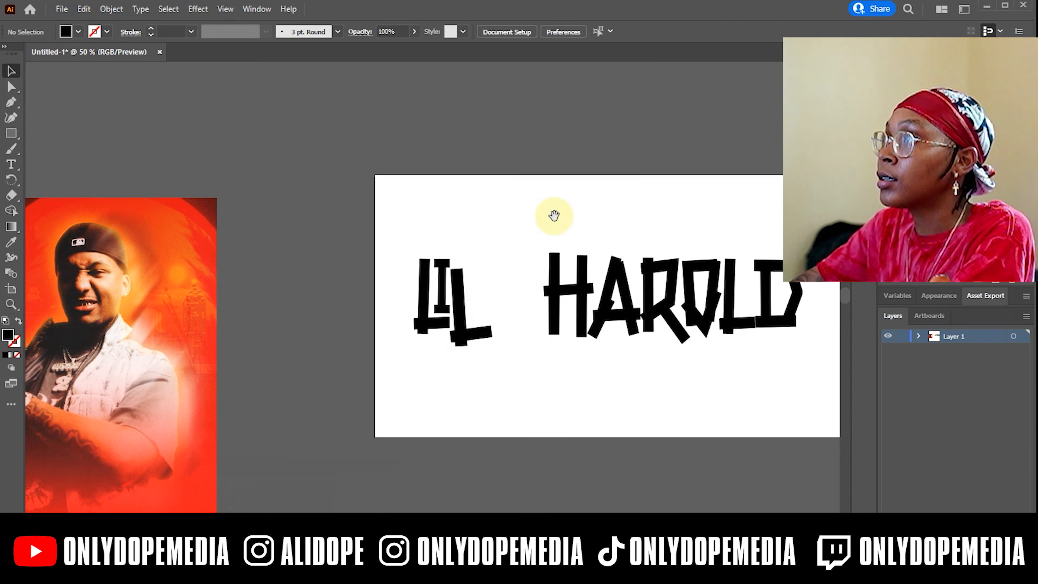
# Step: In Illustrator, extend the artboard upward and downward to a height of about 1827 px
pyautogui.moveTo(554, 215); pyautogui.dragTo(440, 225)
pyautogui.click(950, 353)
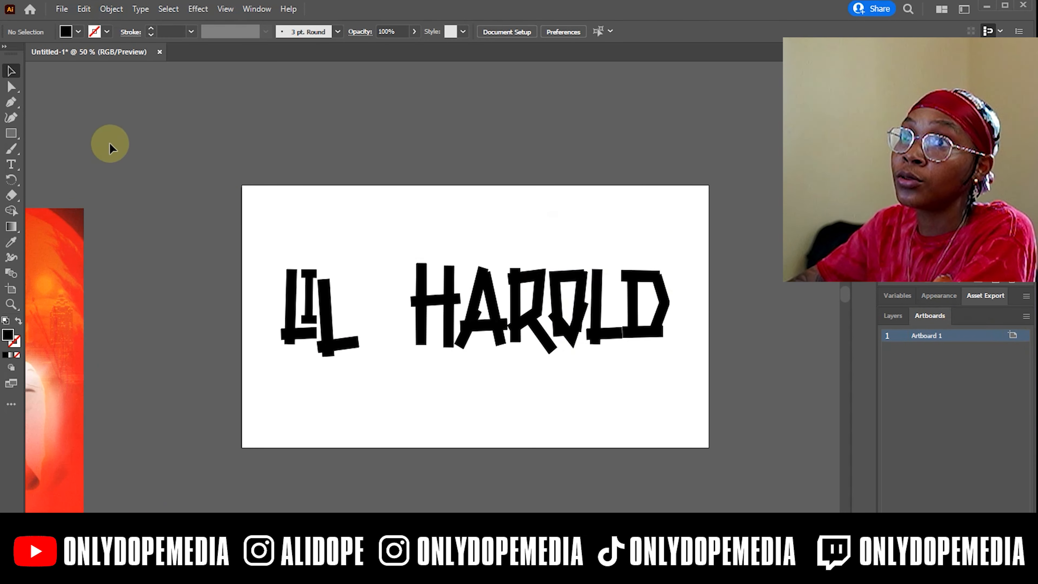
pyautogui.click(11, 291)
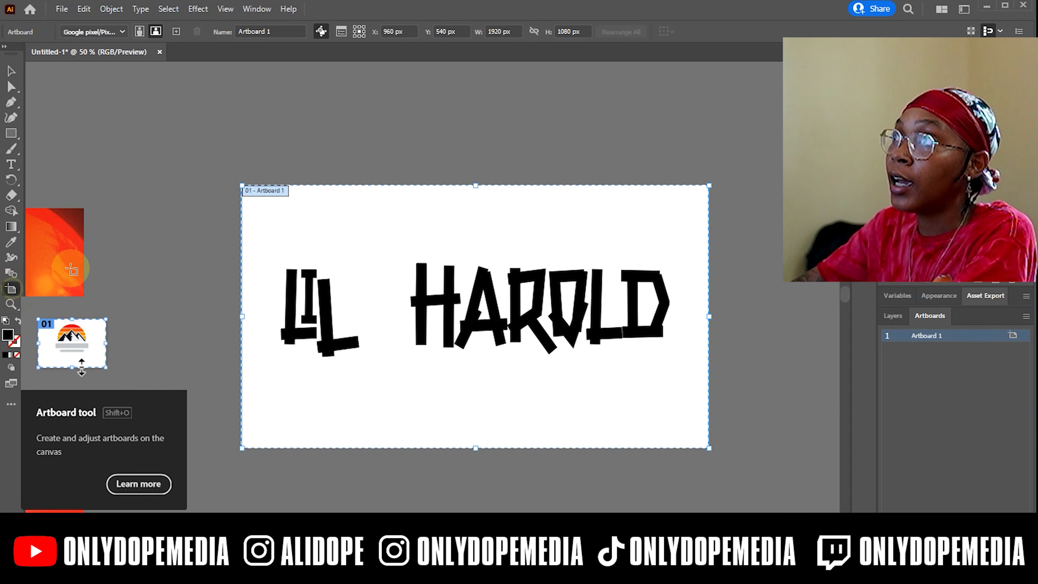
pyautogui.click(478, 180)
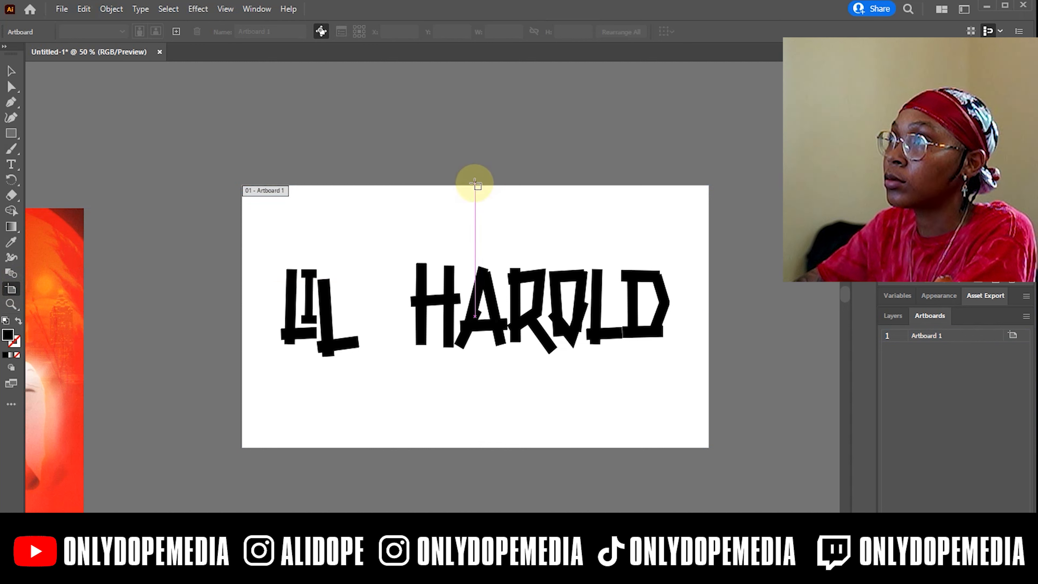
pyautogui.click(472, 201)
pyautogui.moveTo(476, 186); pyautogui.dragTo(475, 80)
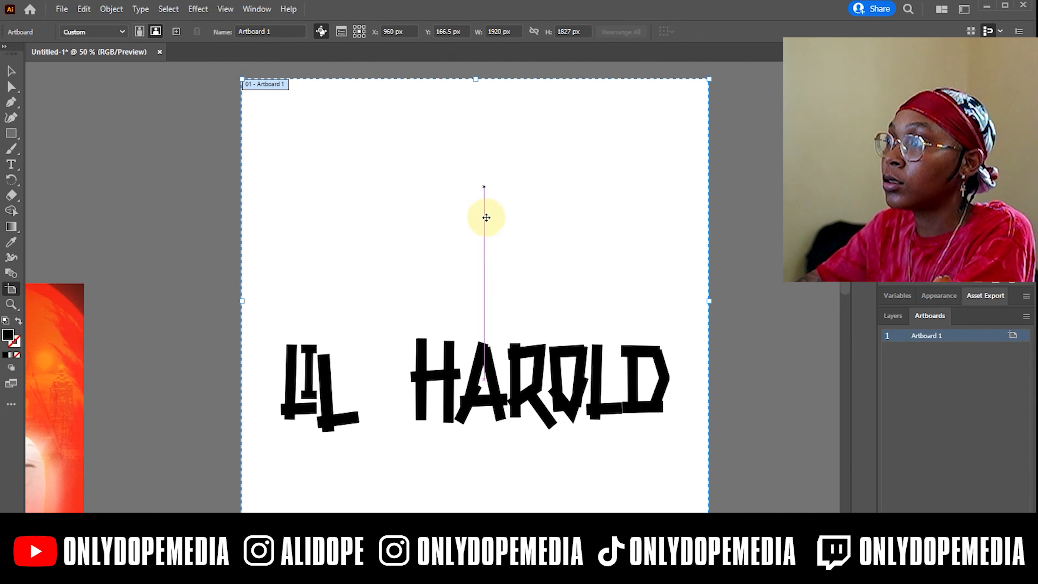
pyautogui.click(9, 72)
# Step: Fit the linked poster image to the artboard's height and place it beneath the letters in Layer 1
pyautogui.click(904, 315)
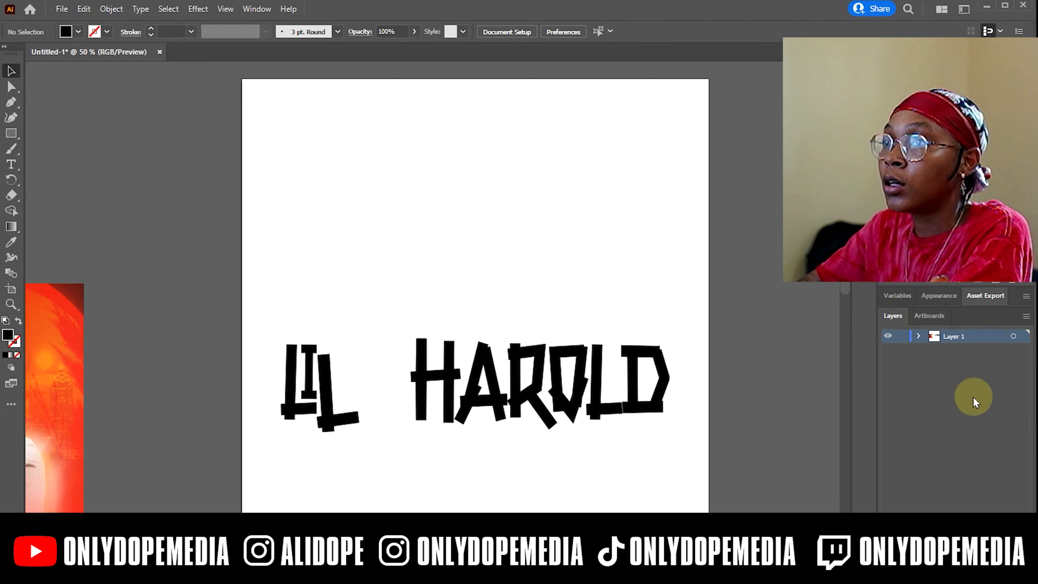
pyautogui.moveTo(47, 382); pyautogui.dragTo(579, 177)
pyautogui.moveTo(619, 445); pyautogui.dragTo(680, 522)
pyautogui.moveTo(586, 429); pyautogui.dragTo(563, 429)
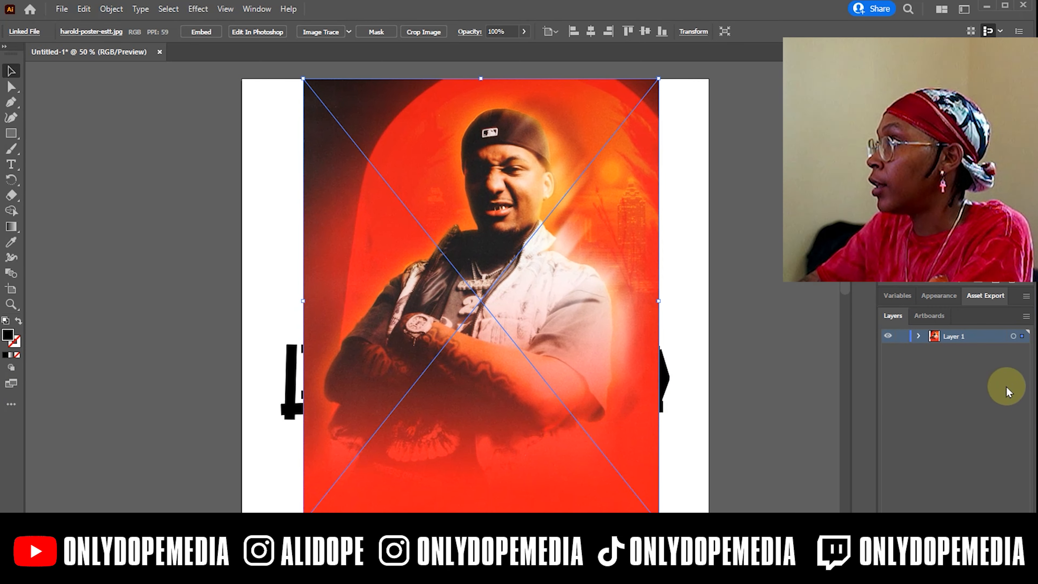
pyautogui.click(918, 335)
pyautogui.moveTo(995, 354); pyautogui.dragTo(1005, 482)
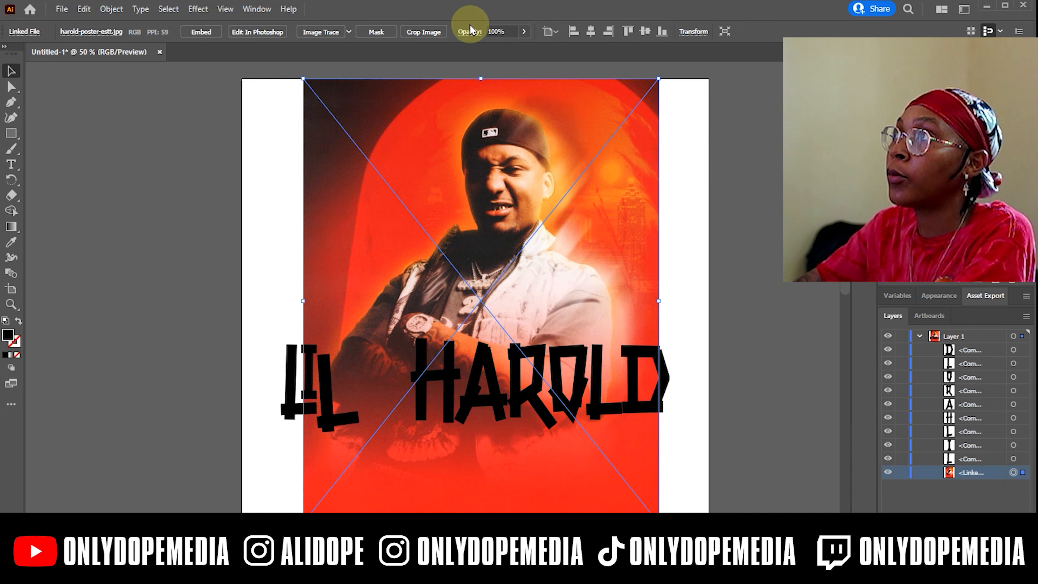
# Step: Set the linked poster image's opacity to 59% and lock it
pyautogui.click(466, 32)
pyautogui.click(490, 29)
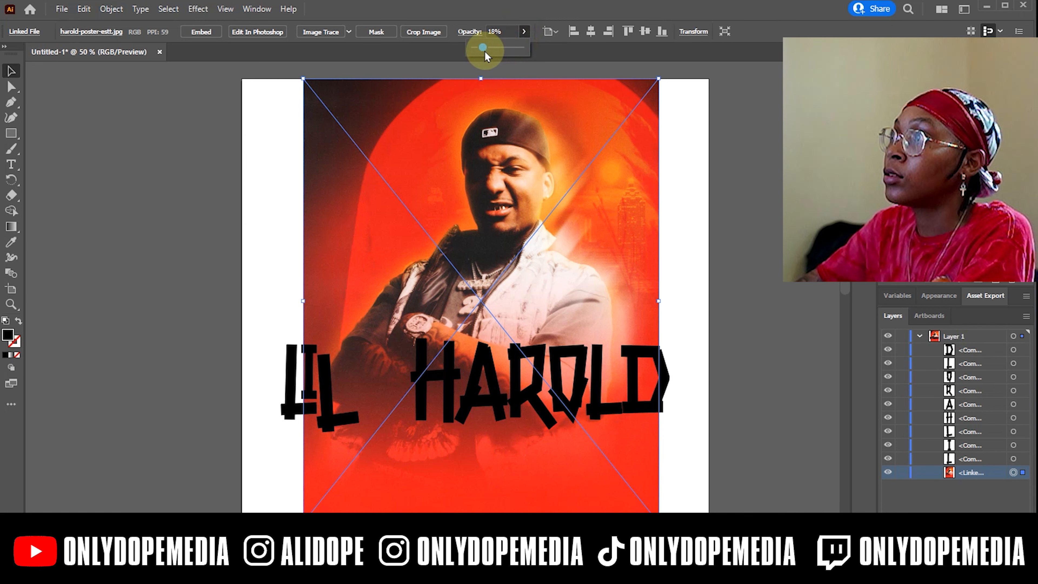
pyautogui.moveTo(485, 52); pyautogui.dragTo(501, 50)
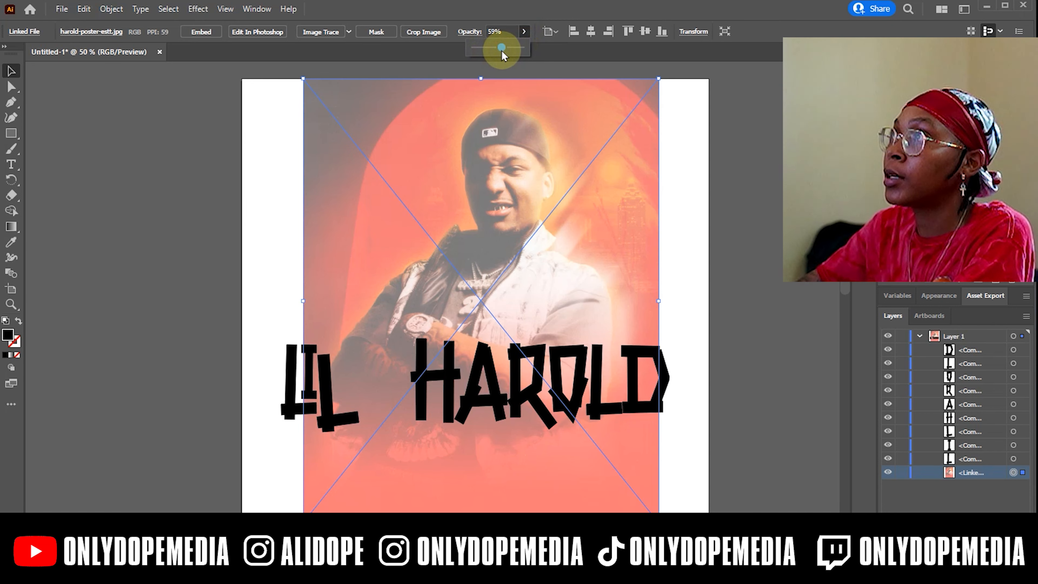
pyautogui.click(908, 473)
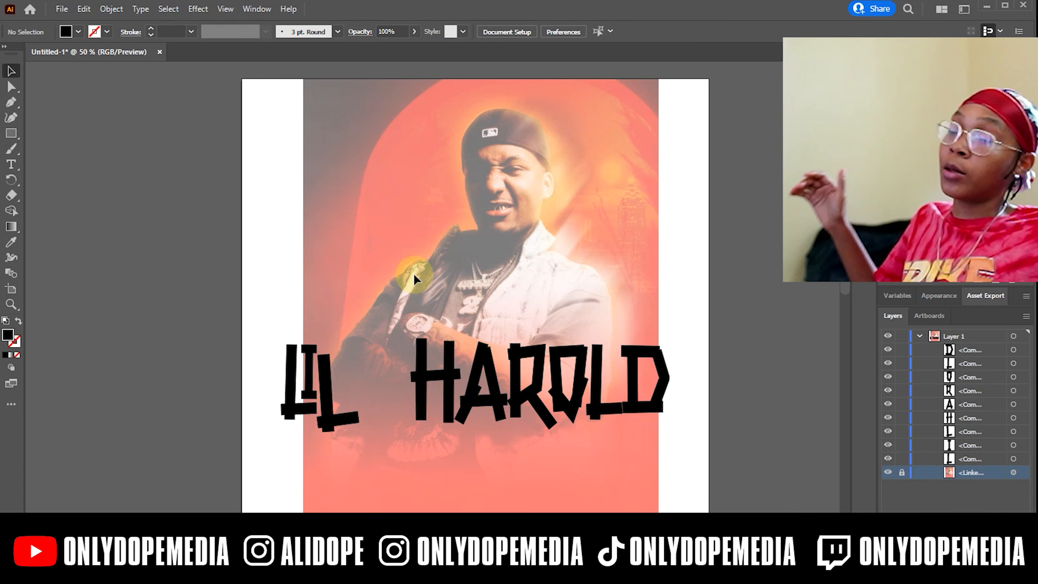
# Step: Move the HAROLD letters across the lower part of the poster and place LIL above them
pyautogui.moveTo(396, 421); pyautogui.dragTo(706, 335)
pyautogui.moveTo(460, 407); pyautogui.dragTo(636, 364)
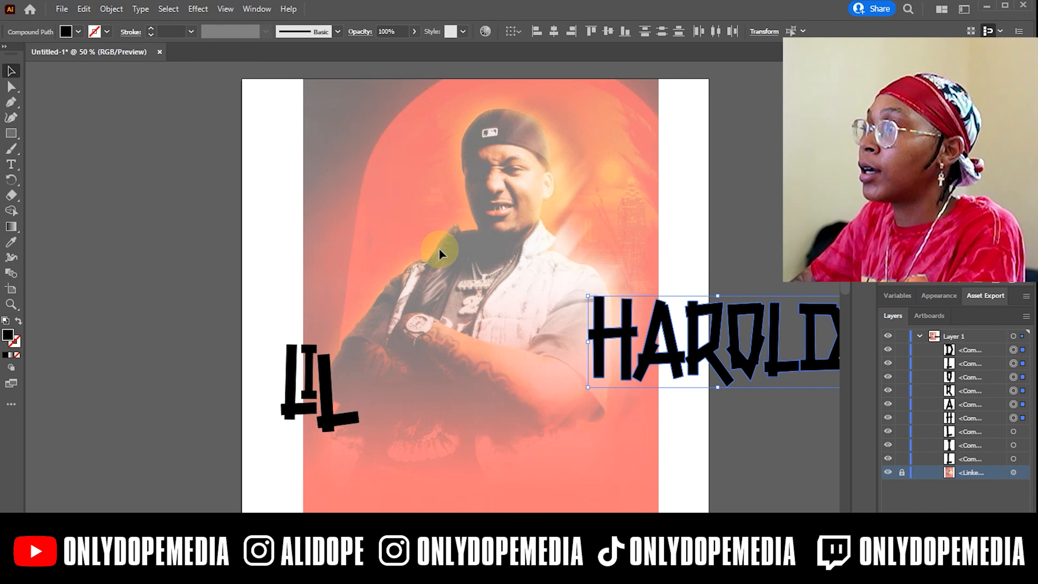
pyautogui.moveTo(716, 343); pyautogui.dragTo(464, 451)
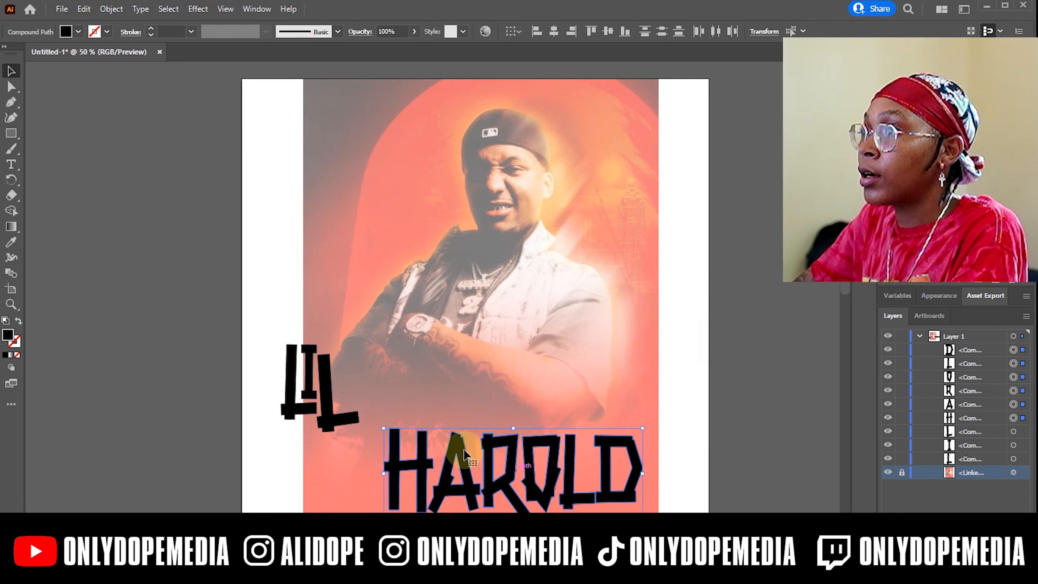
pyautogui.moveTo(371, 394); pyautogui.dragTo(275, 347)
pyautogui.moveTo(299, 384); pyautogui.dragTo(365, 376)
pyautogui.scroll(-1, 417, 382)
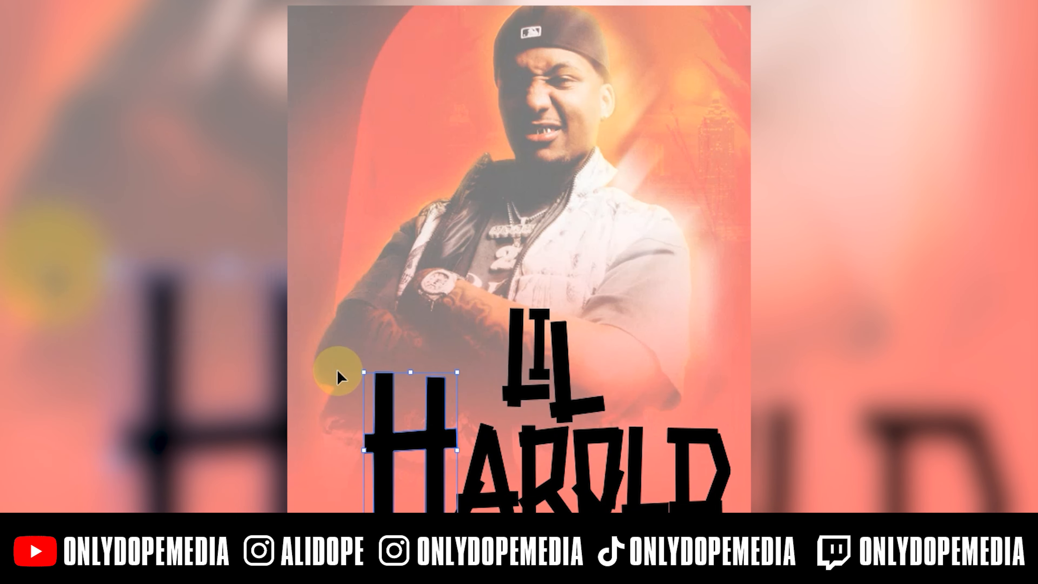
# Step: Arrange the HAROLD letters into a tight, staggered row beneath LIL, with the enlarged H at its start
pyautogui.moveTo(503, 422); pyautogui.dragTo(489, 393)
pyautogui.moveTo(470, 479); pyautogui.dragTo(458, 476)
pyautogui.moveTo(541, 491); pyautogui.dragTo(530, 462)
pyautogui.click(583, 470)
pyautogui.moveTo(600, 497); pyautogui.dragTo(672, 462)
pyautogui.moveTo(726, 418); pyautogui.dragTo(734, 423)
pyautogui.moveTo(661, 418); pyautogui.dragTo(647, 416)
pyautogui.click(563, 441)
pyautogui.press('Return')
pyautogui.moveTo(432, 420); pyautogui.dragTo(395, 437)
# Step: Refine the position, size and tilt of the R, O, L and D so the end of HAROLD interlocks
pyautogui.moveTo(289, 444); pyautogui.dragTo(730, 327)
pyautogui.moveTo(726, 418); pyautogui.dragTo(738, 394)
pyautogui.moveTo(621, 409); pyautogui.dragTo(621, 422)
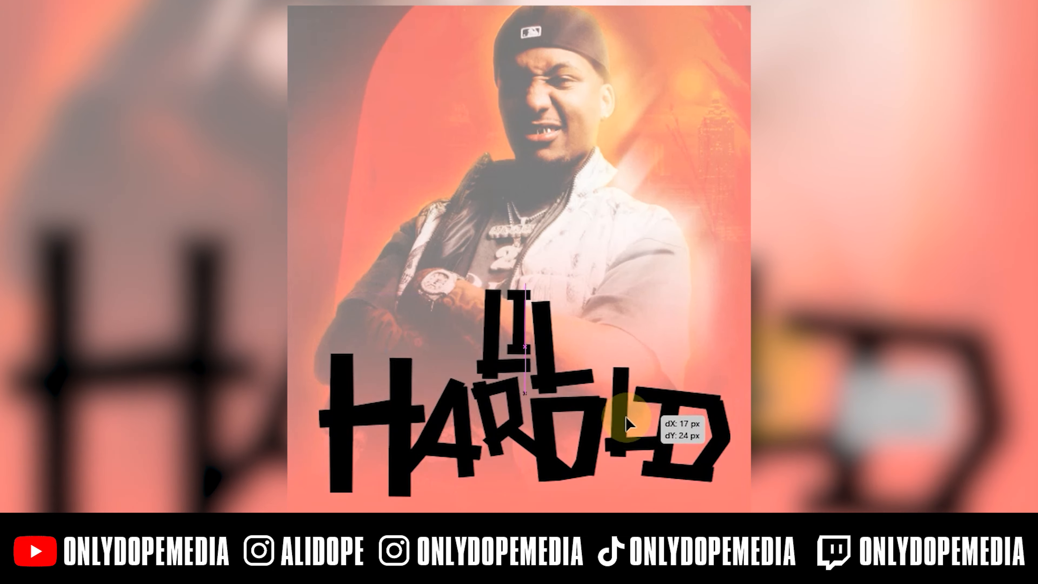
pyautogui.scroll(2, 621, 421)
pyautogui.moveTo(739, 501); pyautogui.dragTo(506, 487)
pyautogui.moveTo(588, 489); pyautogui.dragTo(620, 489)
pyautogui.click(528, 487)
pyautogui.moveTo(548, 499); pyautogui.dragTo(575, 486)
pyautogui.moveTo(663, 480); pyautogui.dragTo(669, 493)
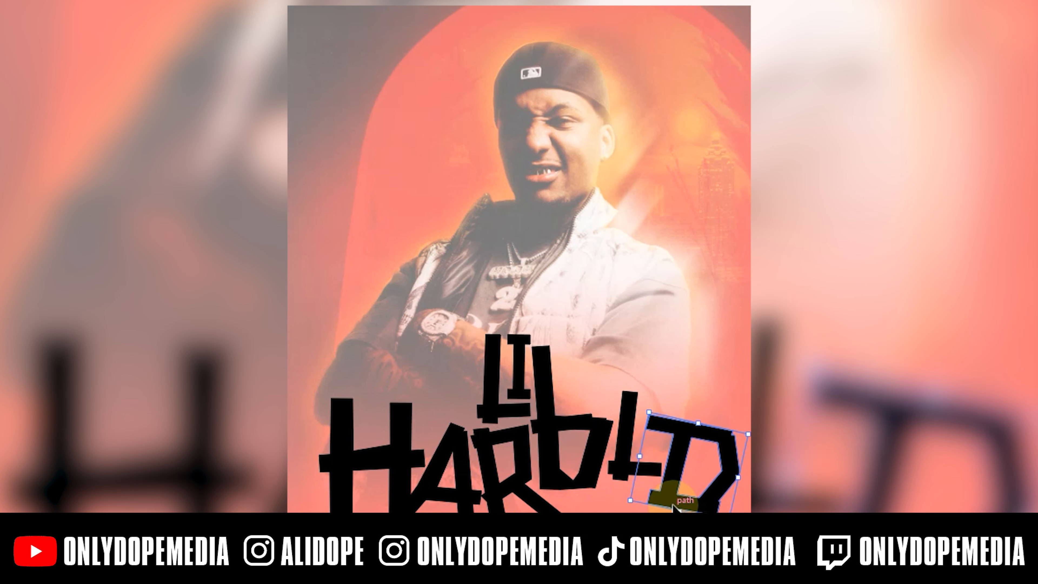
pyautogui.click(596, 507)
pyautogui.click(736, 465)
# Step: Raise and respace the letters of LIL above HAROLD
pyautogui.moveTo(548, 393); pyautogui.dragTo(546, 368)
pyautogui.moveTo(600, 350); pyautogui.dragTo(531, 370)
pyautogui.moveTo(484, 384); pyautogui.dragTo(426, 384)
# Step: Add a lowercase i as the middle letter of LIL, scale it and fit the two Ls around it
pyautogui.press('t')
pyautogui.click(691, 336)
pyautogui.write('i')
pyautogui.moveTo(698, 336); pyautogui.dragTo(703, 402)
pyautogui.moveTo(676, 351); pyautogui.dragTo(487, 362)
pyautogui.moveTo(504, 372); pyautogui.dragTo(490, 386)
pyautogui.moveTo(440, 389); pyautogui.dragTo(511, 374)
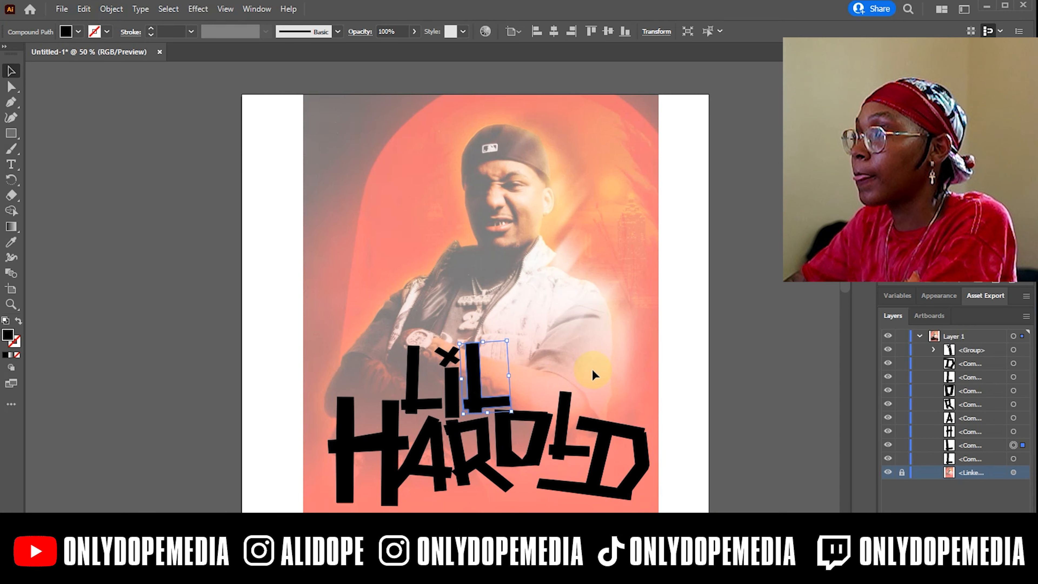
# Step: Save the lettering document as the Illustrator file text.ai with the default options
pyautogui.click(600, 366)
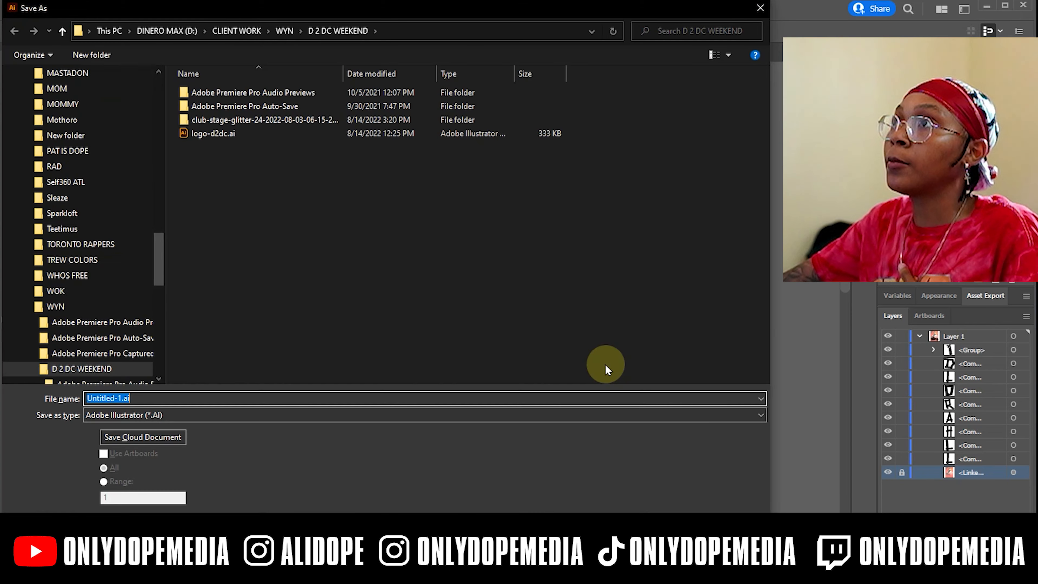
pyautogui.press('Return')
pyautogui.click(692, 513)
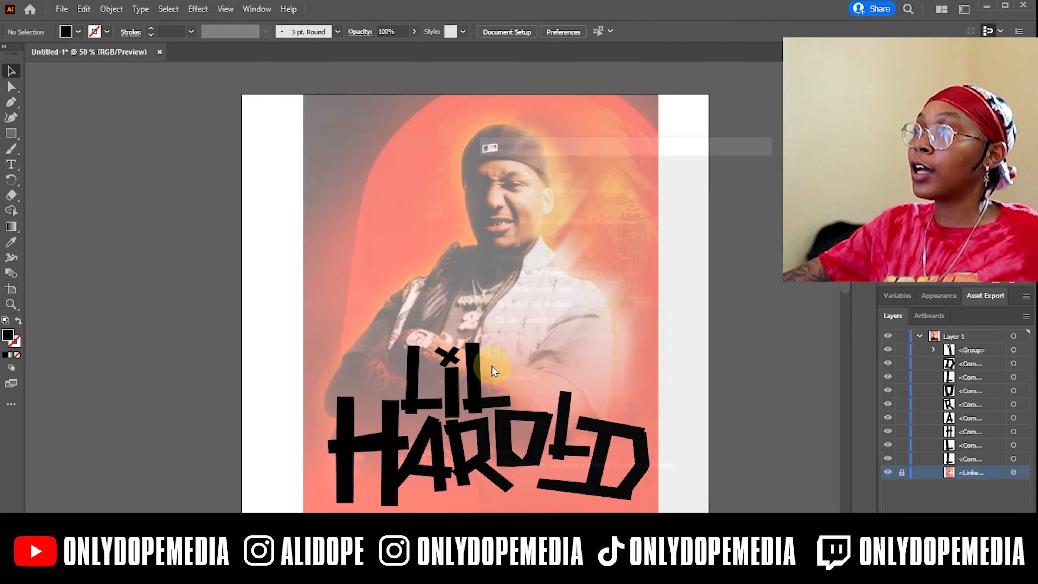
# Step: Group all the LIL HAROLD letters into one object and copy the group
pyautogui.hotkey('ctrl', 'a')
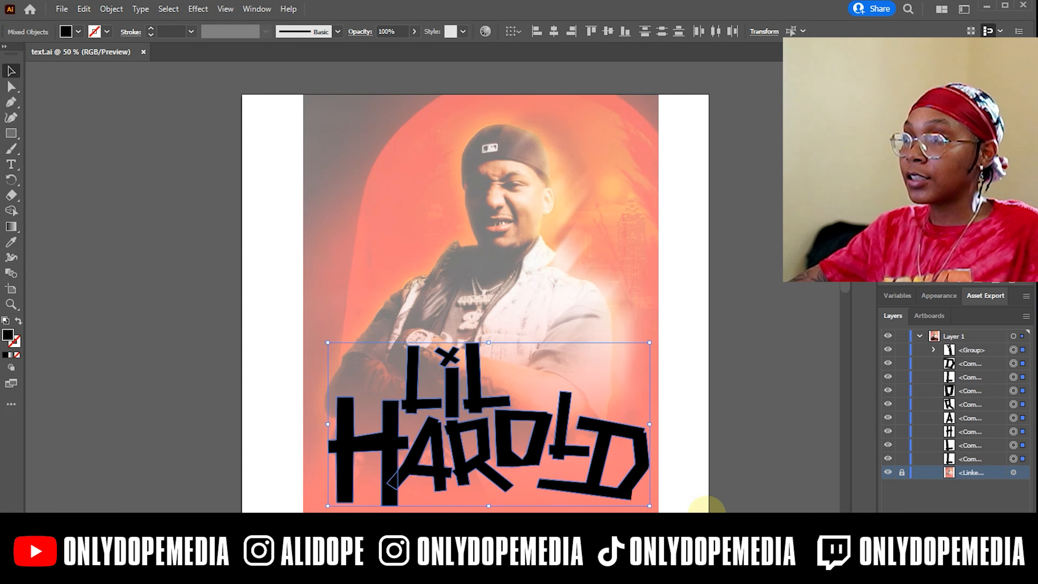
pyautogui.hotkey('ctrl', 'g')
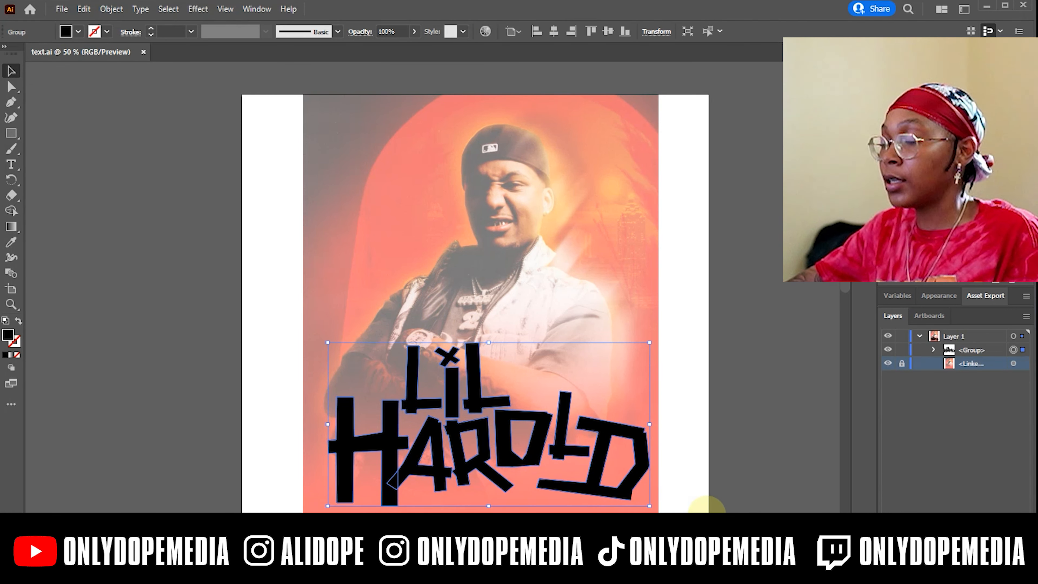
pyautogui.hotkey('ctrl', 'c')
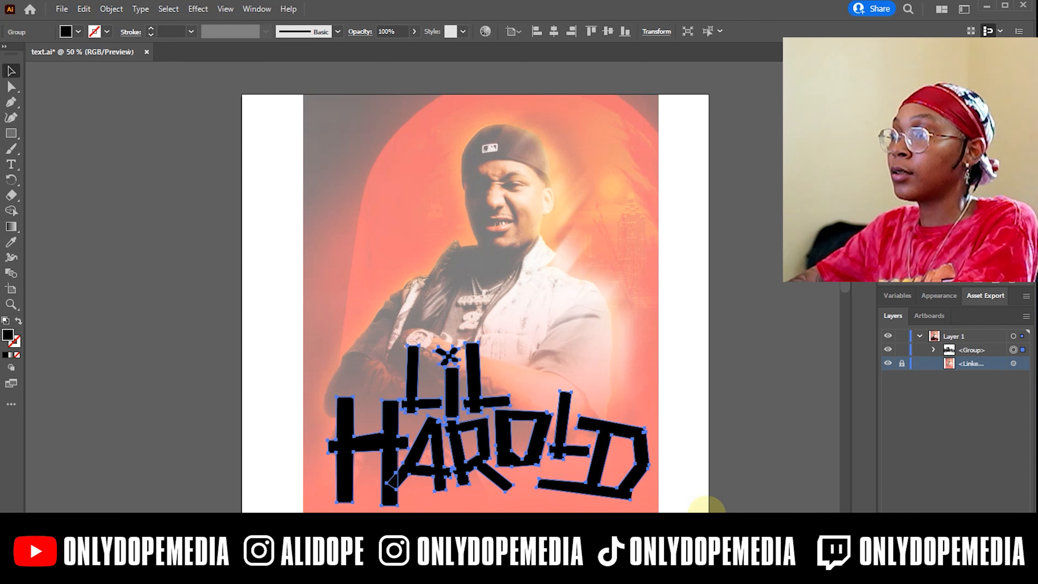
pyautogui.rightClick(604, 456)
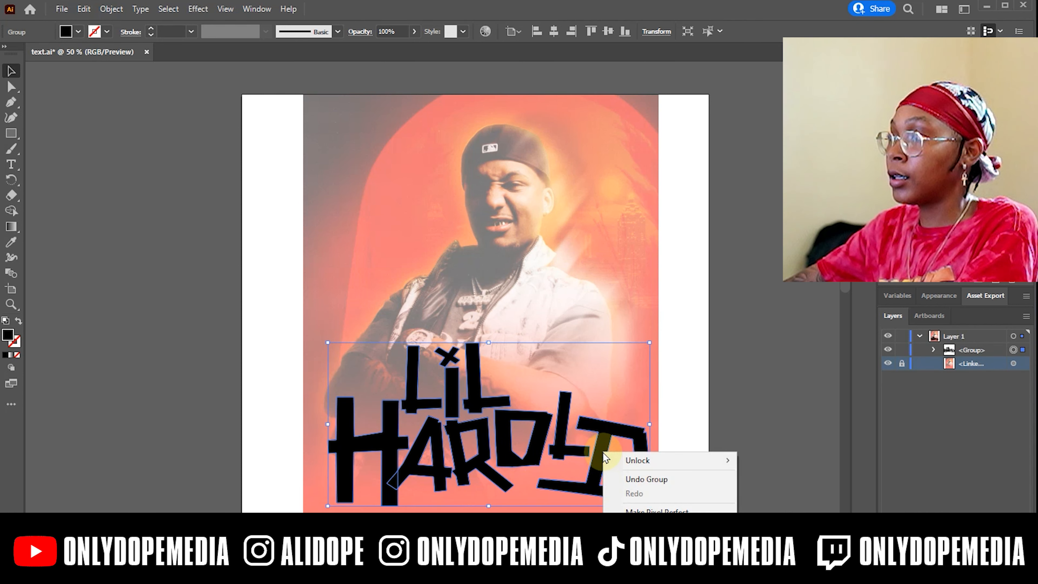
pyautogui.click(480, 431)
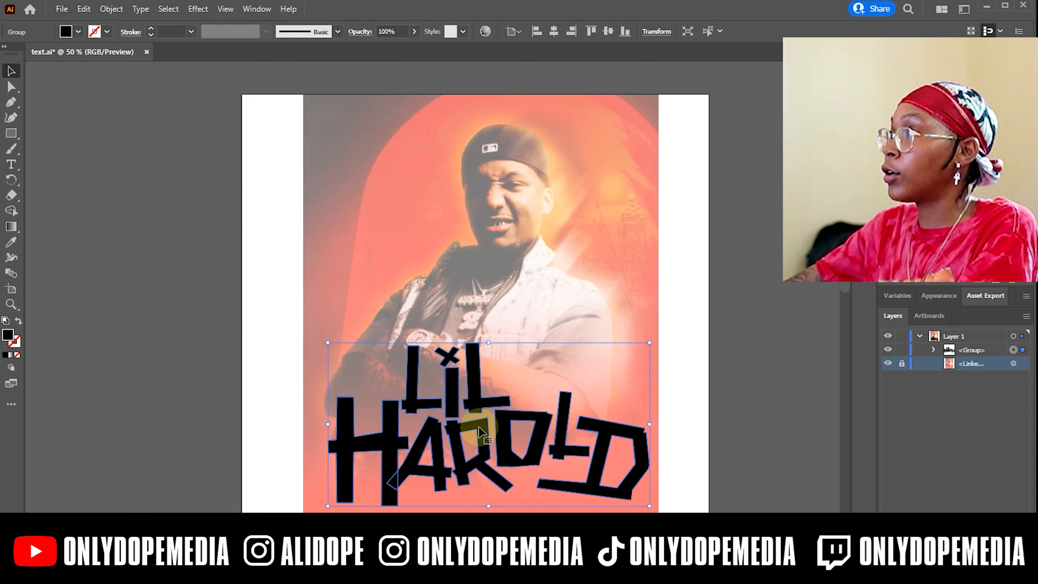
pyautogui.click(976, 349)
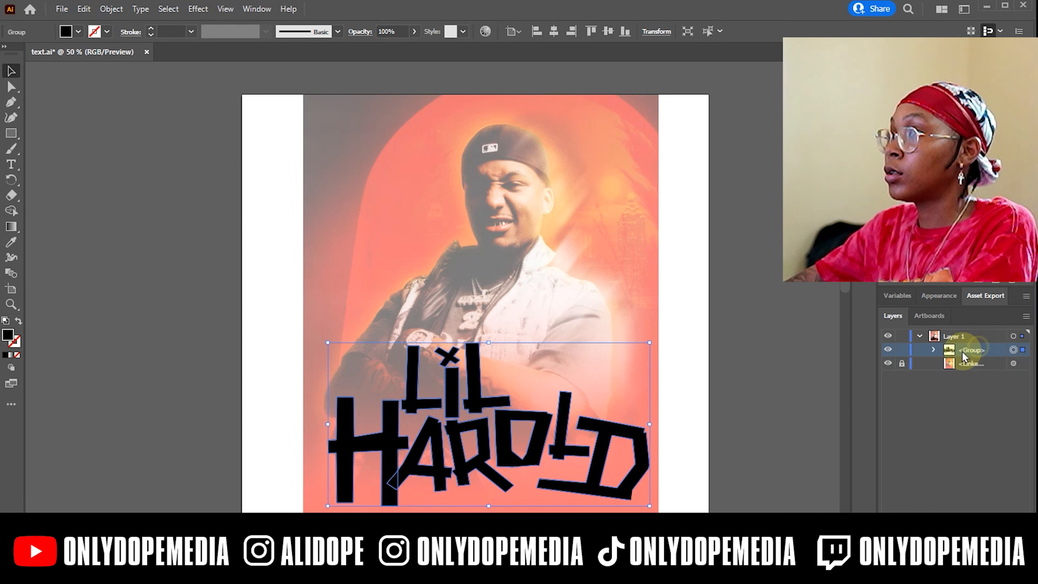
pyautogui.click(90, 18)
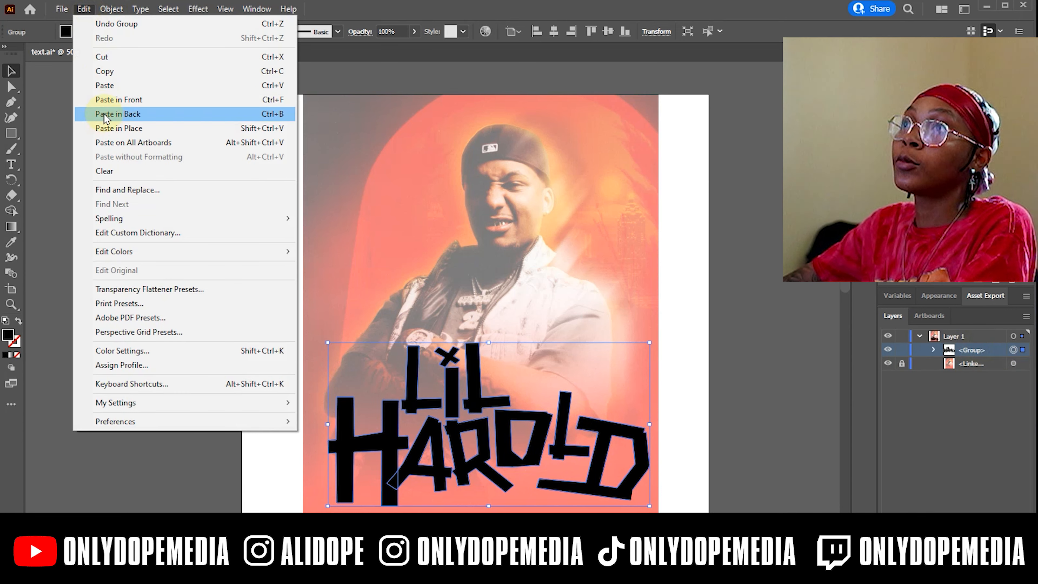
pyautogui.click(102, 70)
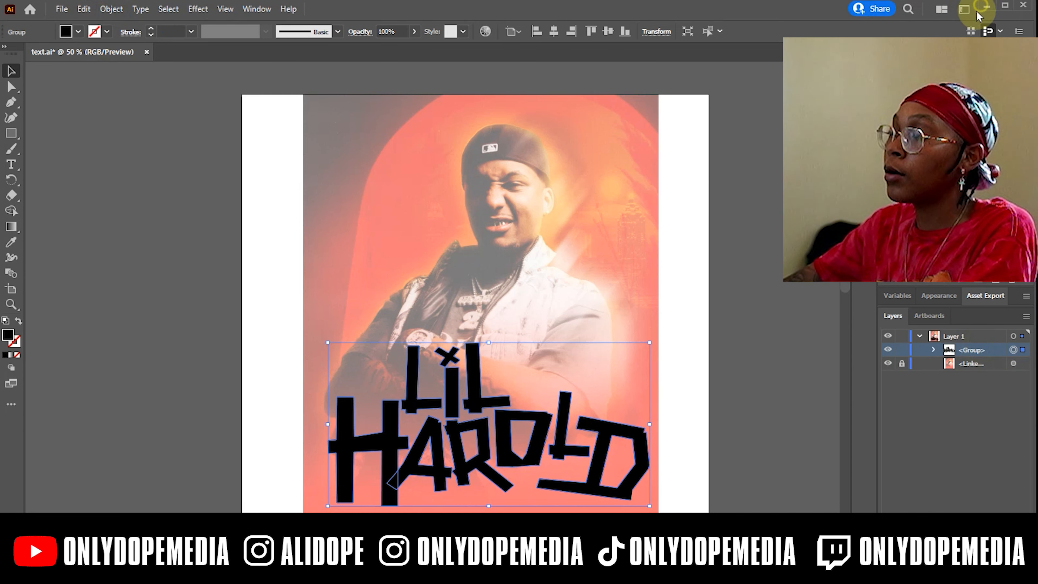
# Step: Switch to the poster in Photoshop and paste the LIL HAROLD lettering as a Smart Object above the BASE group
pyautogui.click(982, 6)
pyautogui.click(514, 573)
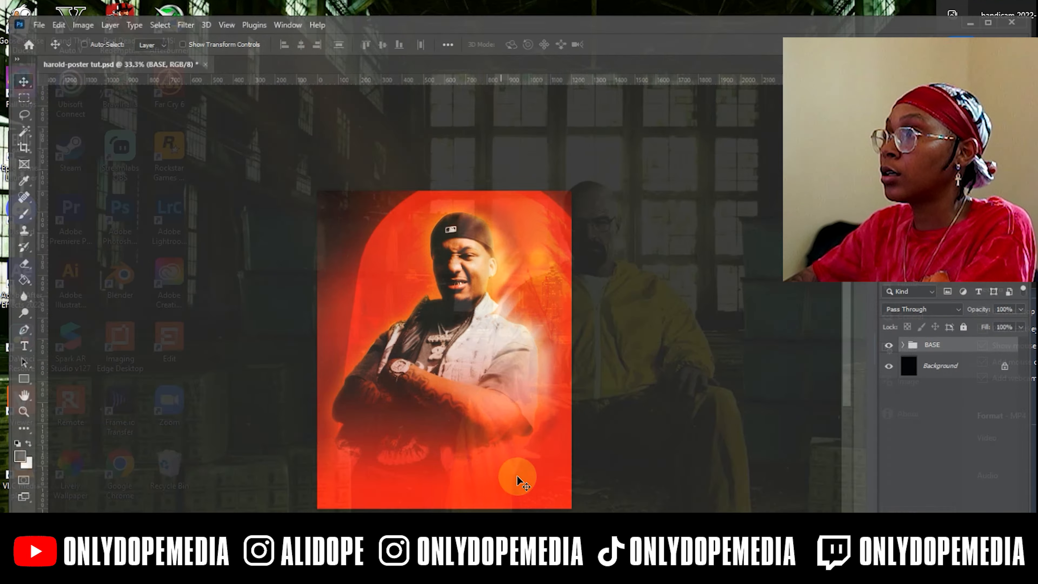
pyautogui.hotkey('ctrl', 'v')
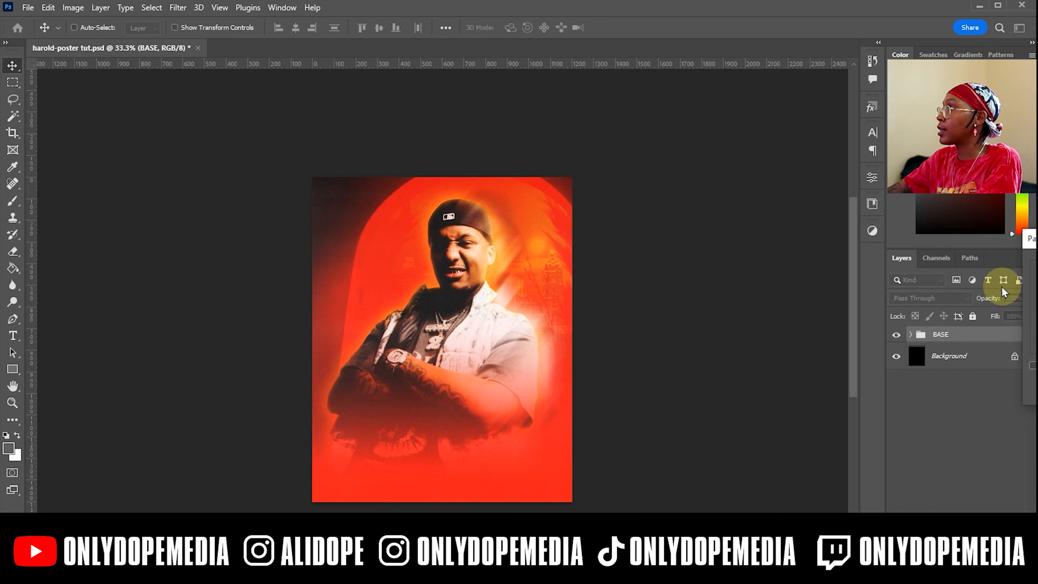
pyautogui.press('Return')
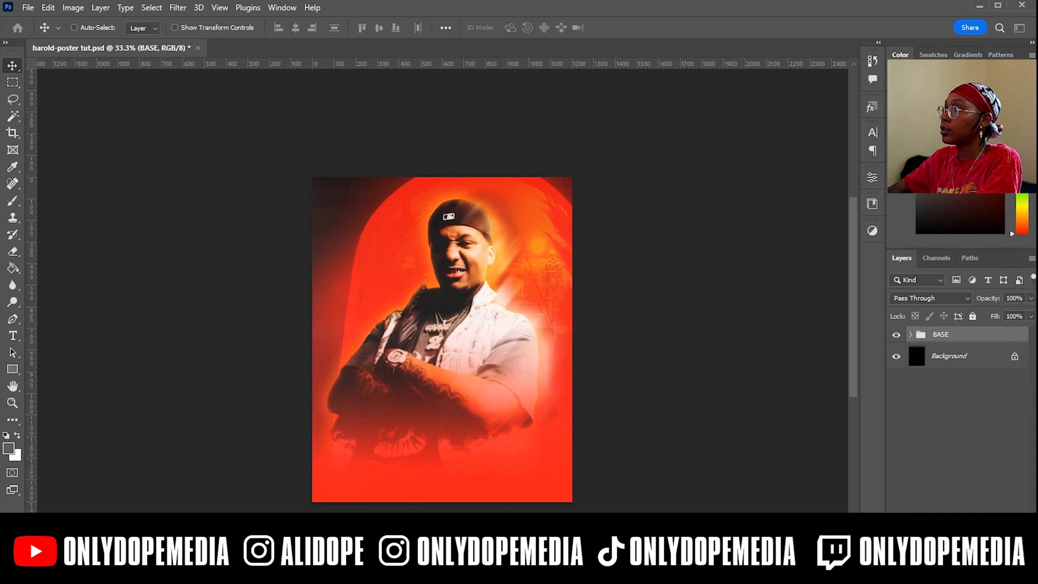
pyautogui.doubleClick(424, 334)
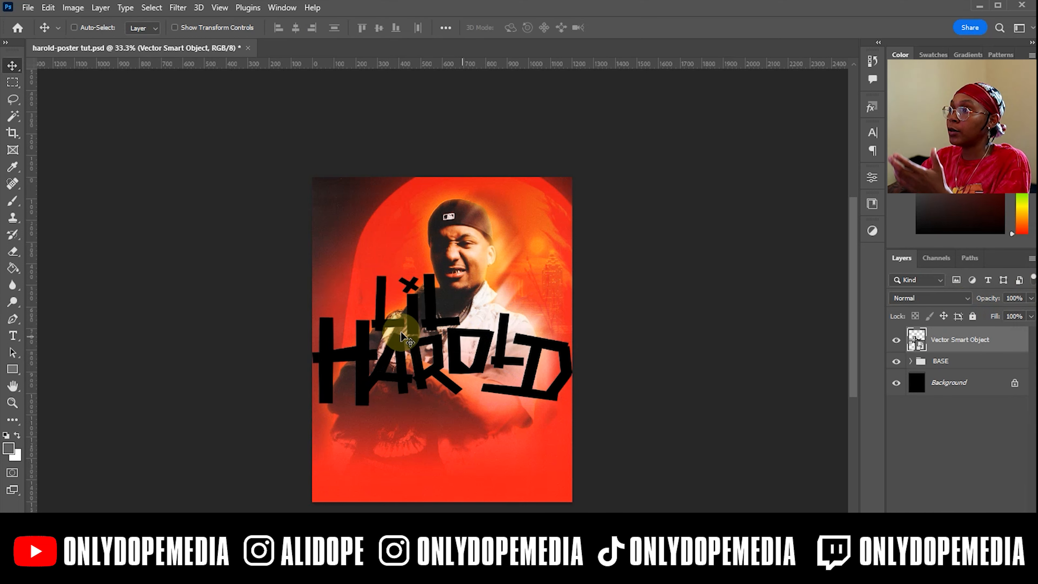
pyautogui.moveTo(459, 349)
pyautogui.mouseDown()
pyautogui.moveTo(494, 307)
pyautogui.moveTo(416, 358)
pyautogui.moveTo(442, 359)
pyautogui.mouseUp()
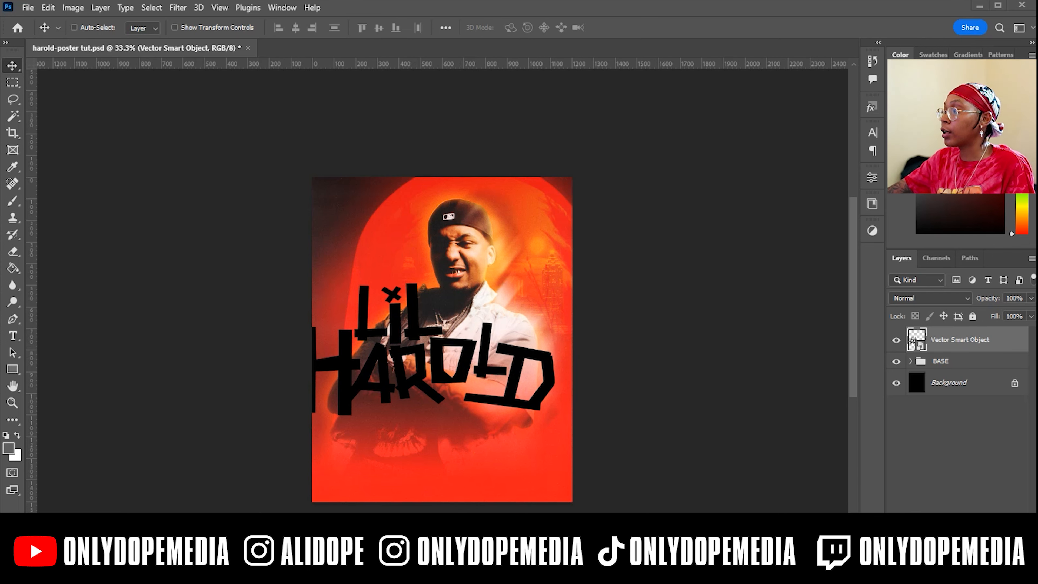
pyautogui.rightClick(809, 582)
pyautogui.click(801, 575)
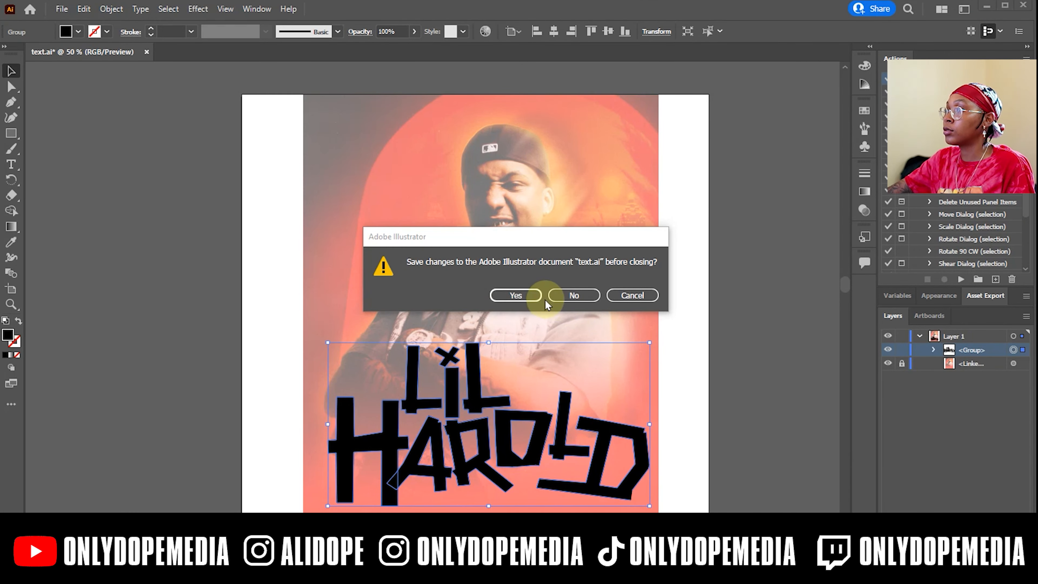
pyautogui.click(632, 296)
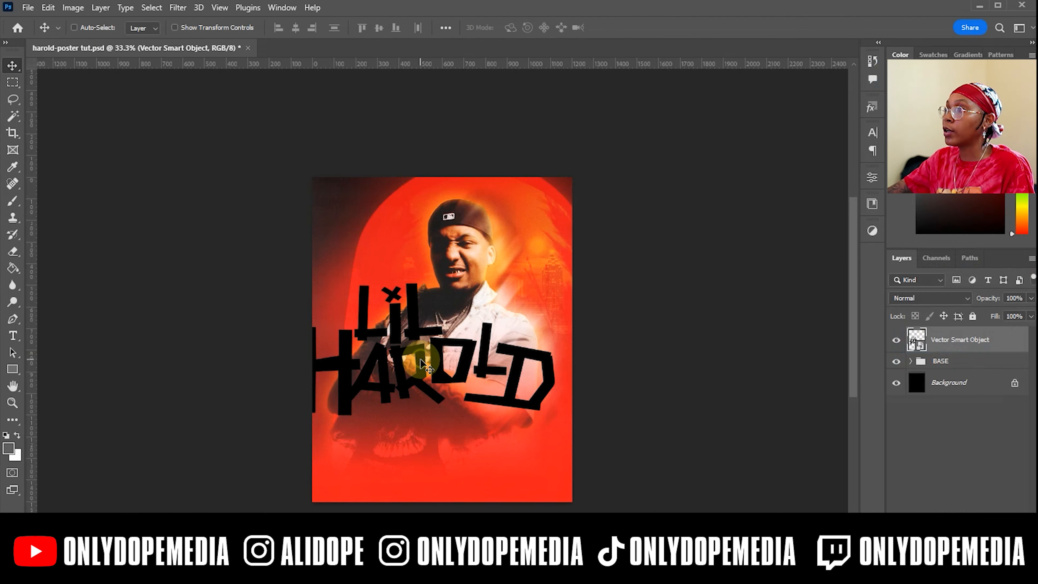
# Step: Scale the LIL HAROLD lettering to about 61%, centre it horizontally and place it across the lower part of the poster
pyautogui.moveTo(421, 363); pyautogui.dragTo(435, 339)
pyautogui.hotkey('ctrl', 't')
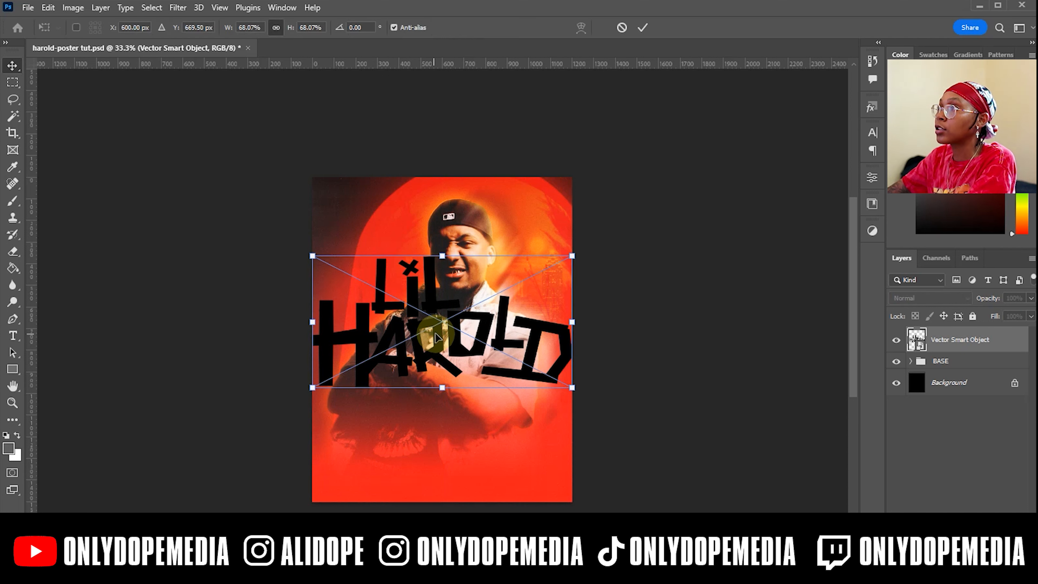
pyautogui.moveTo(442, 256); pyautogui.dragTo(442, 270)
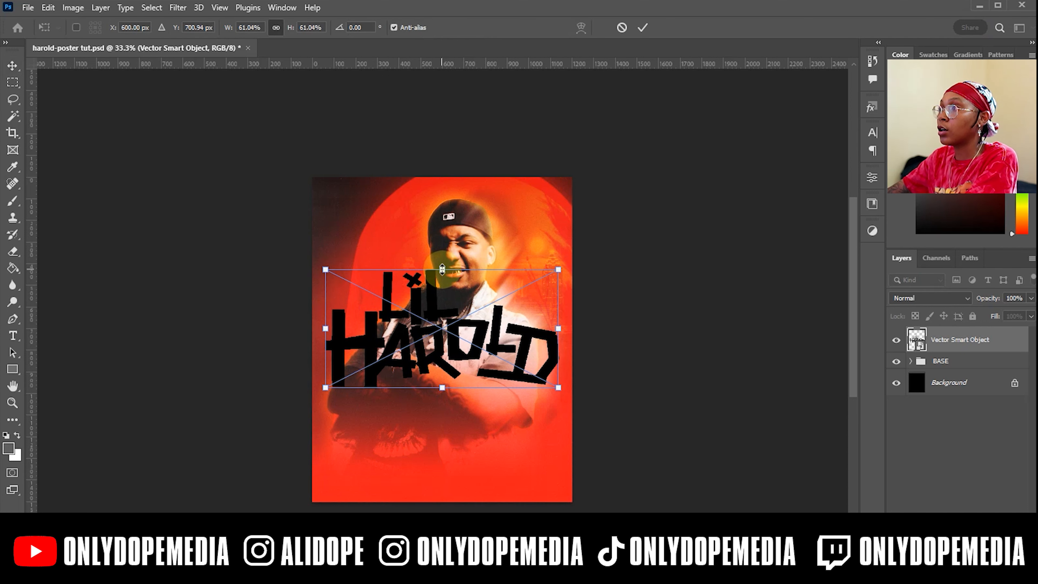
pyautogui.press('Return')
pyautogui.moveTo(449, 343); pyautogui.dragTo(451, 425)
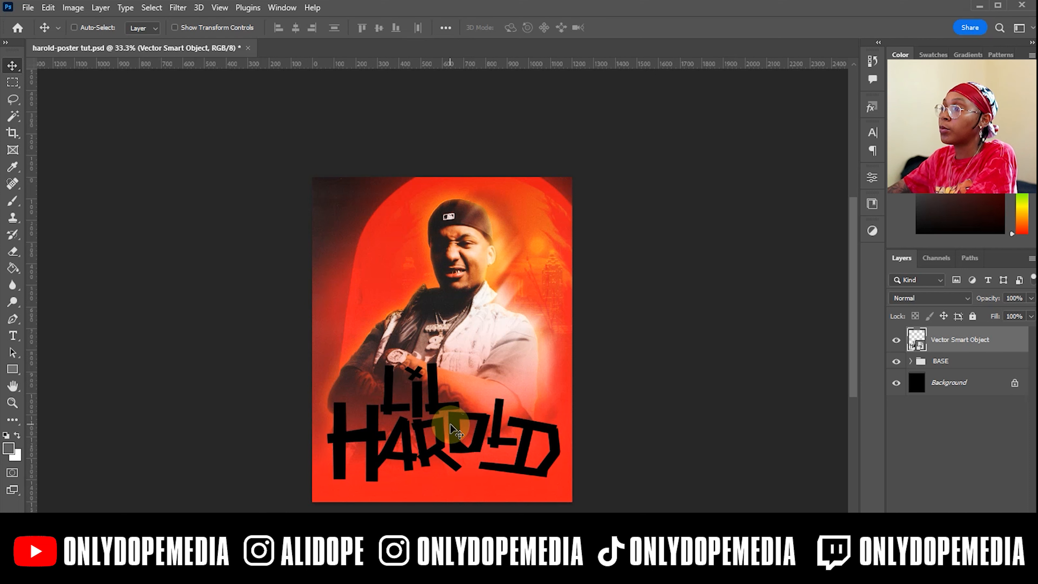
# Step: Add a text layer reading "odm orignial" and set its font to ALT DEATHMETAL BRUTAL
pyautogui.press('t')
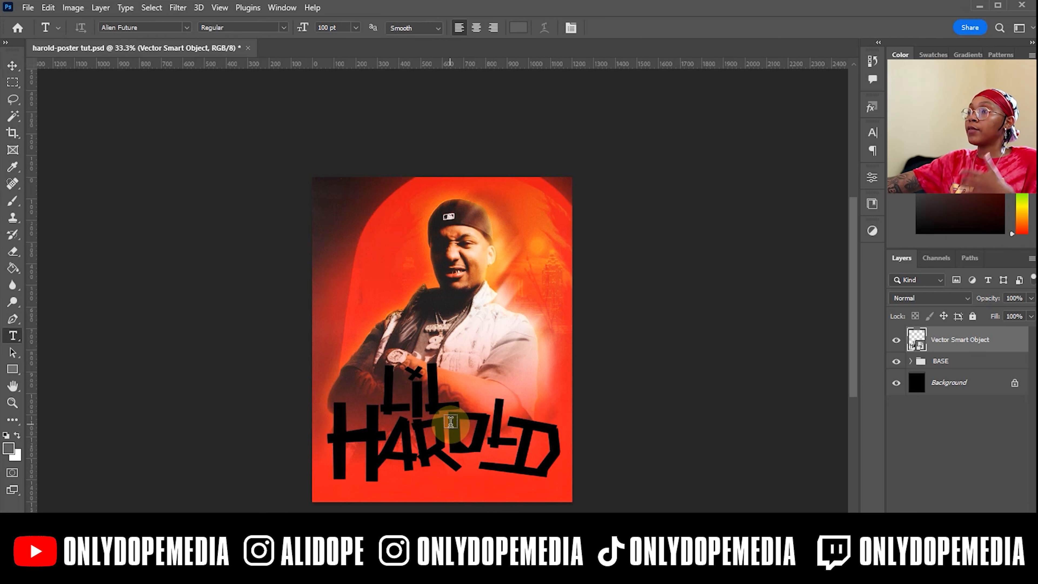
pyautogui.click(430, 313)
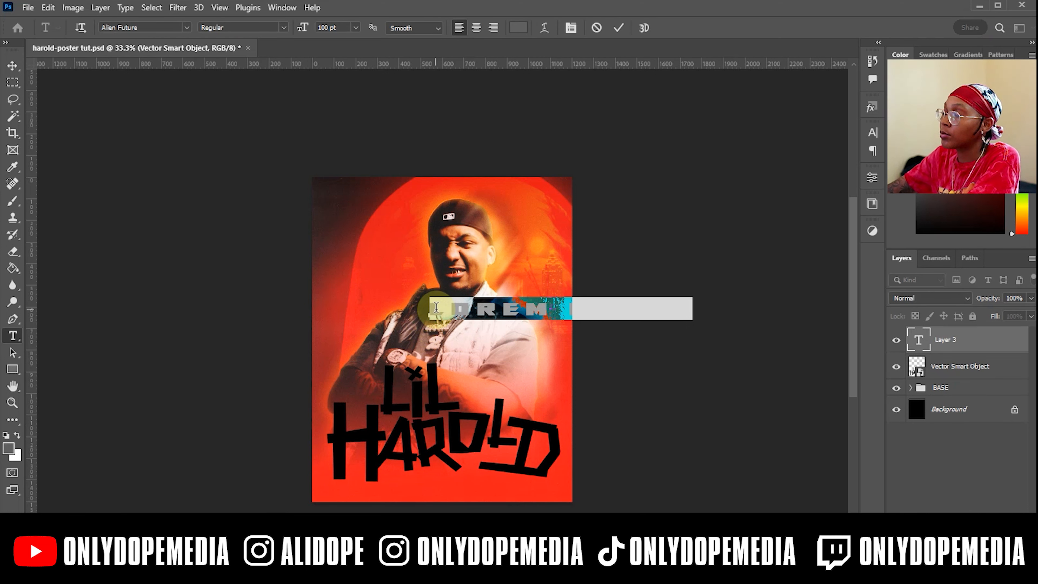
pyautogui.press('BackSpace')
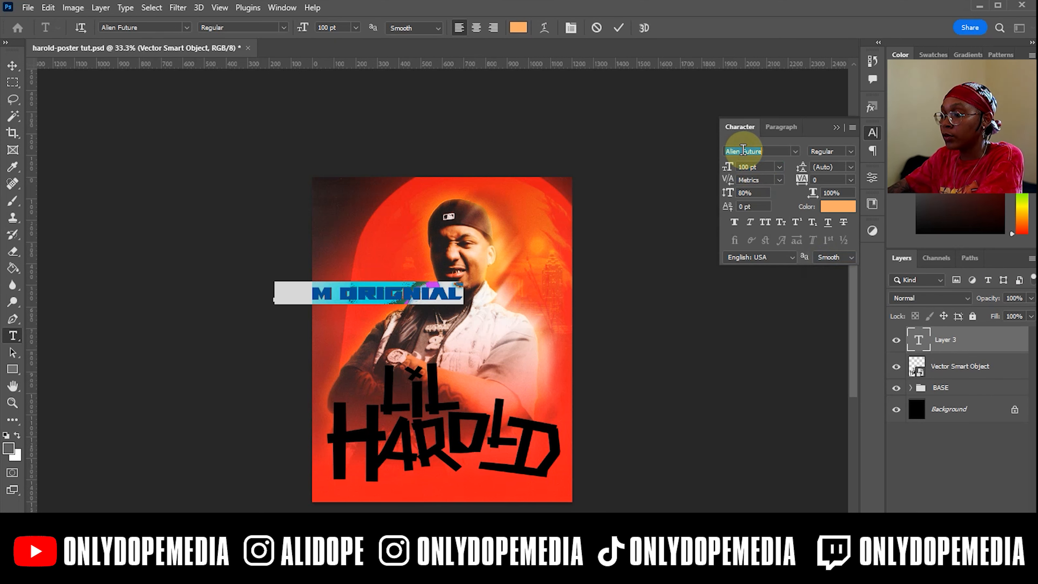
pyautogui.write('death')
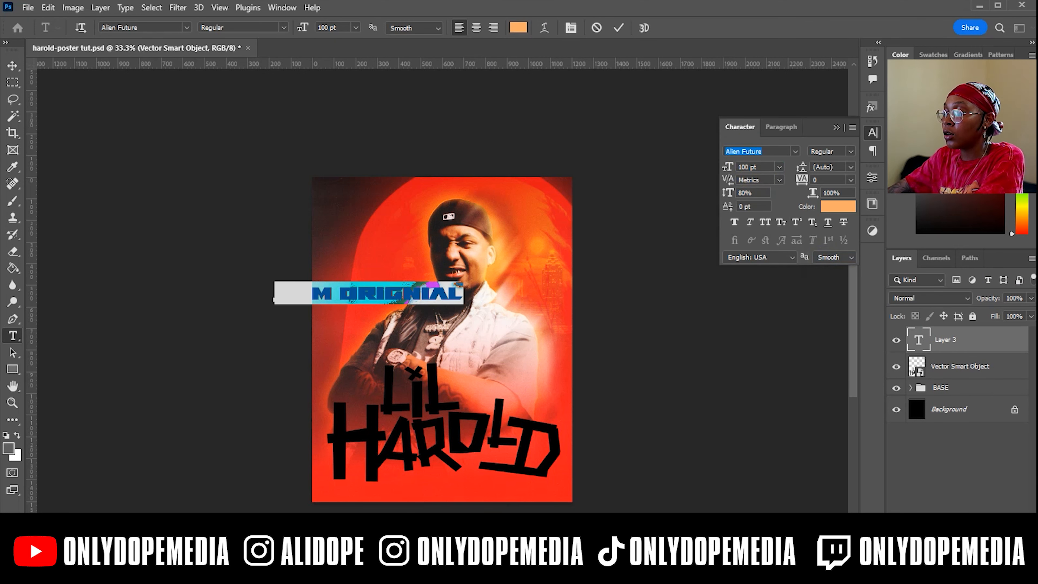
pyautogui.click(779, 189)
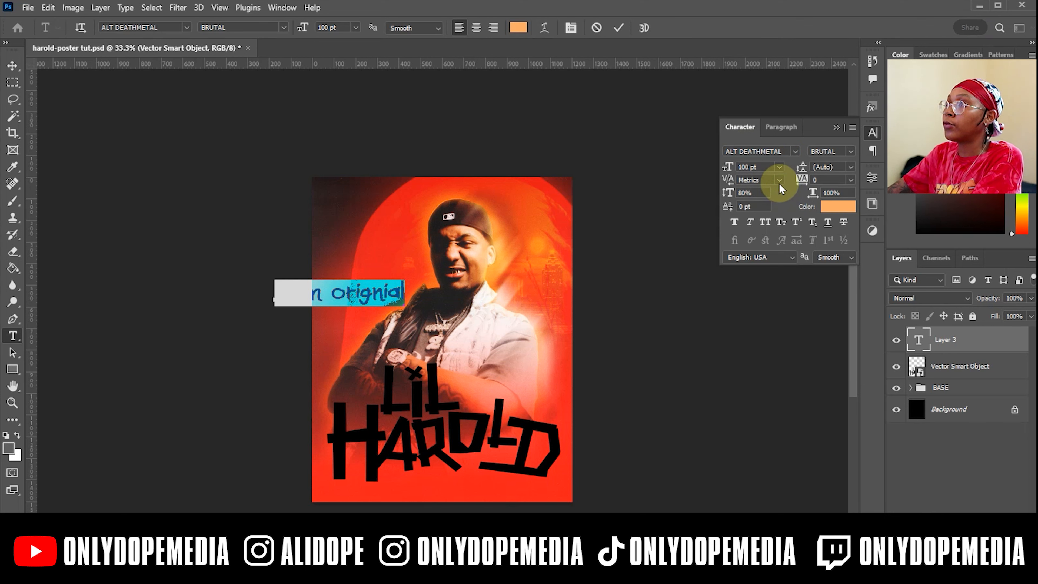
pyautogui.click(837, 127)
# Step: Move the text to the poster's upper left corner and correct its spelling to "odm original"
pyautogui.moveTo(420, 298); pyautogui.dragTo(471, 216)
pyautogui.click(412, 207)
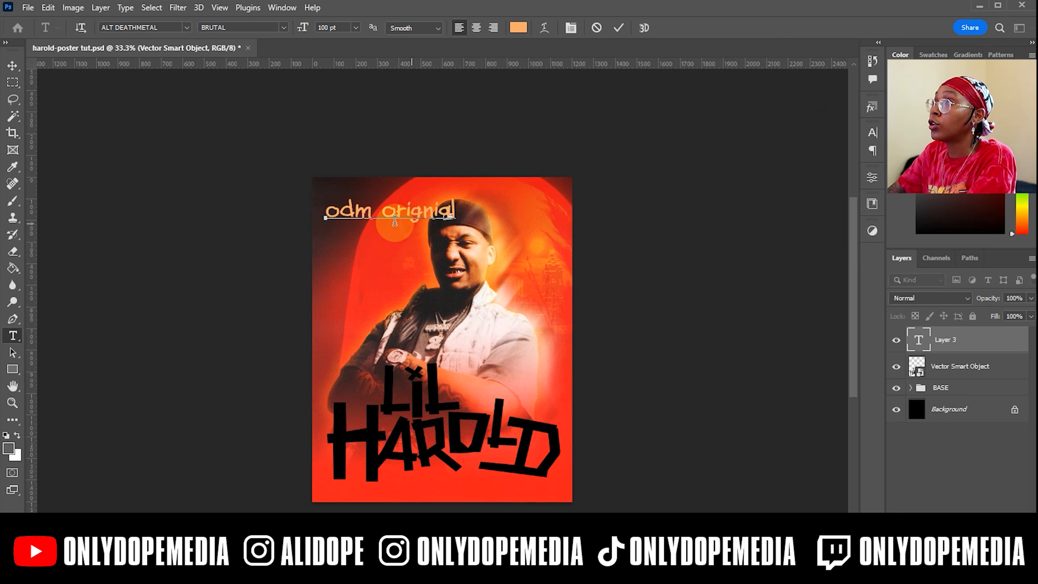
pyautogui.click(422, 208)
pyautogui.write('i')
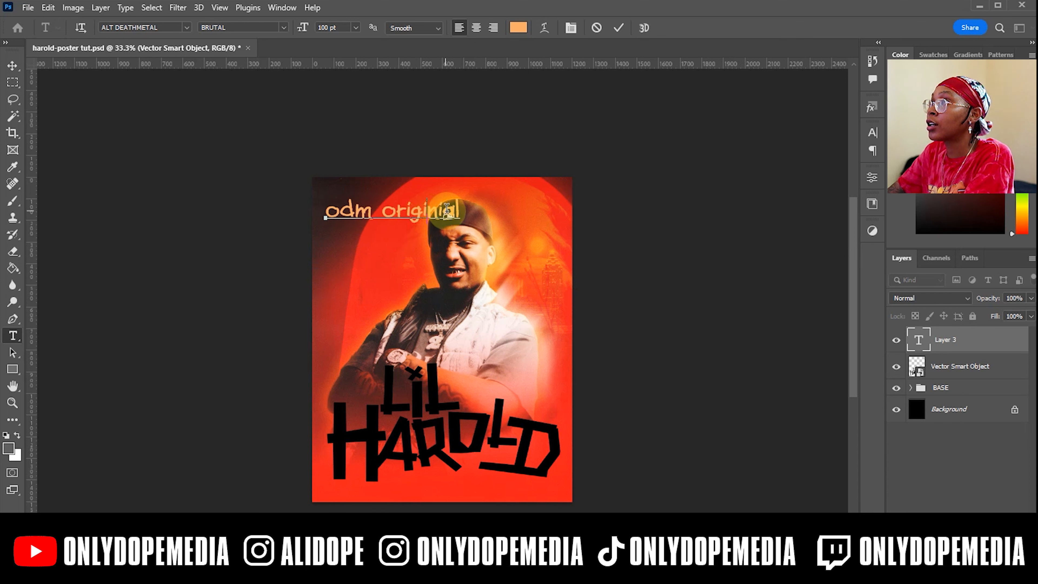
# Step: Set the "odm original" text in all caps and reduce its font size
pyautogui.hotkey('ctrl', 'a')
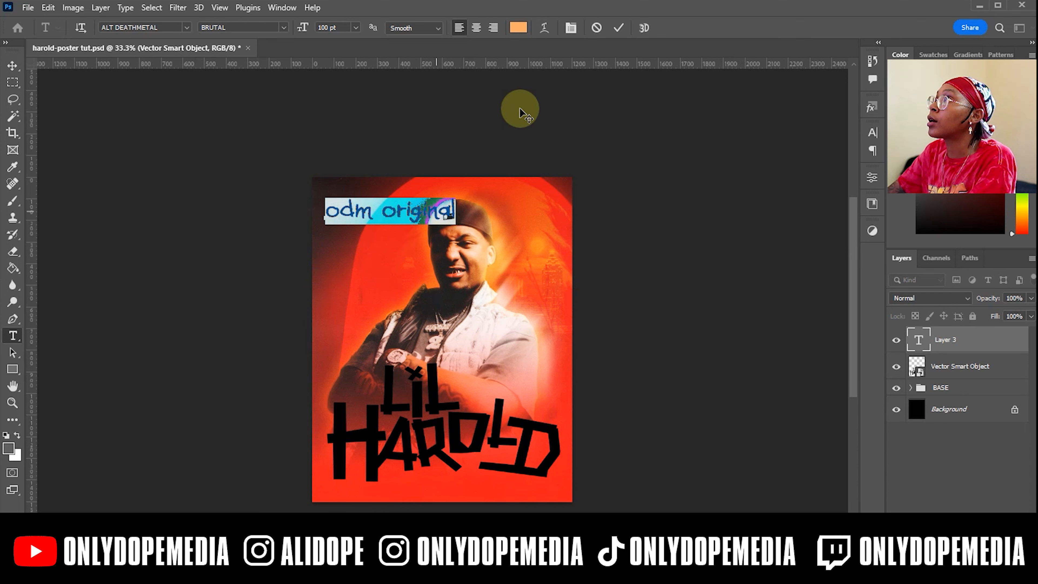
pyautogui.click(570, 26)
pyautogui.click(765, 221)
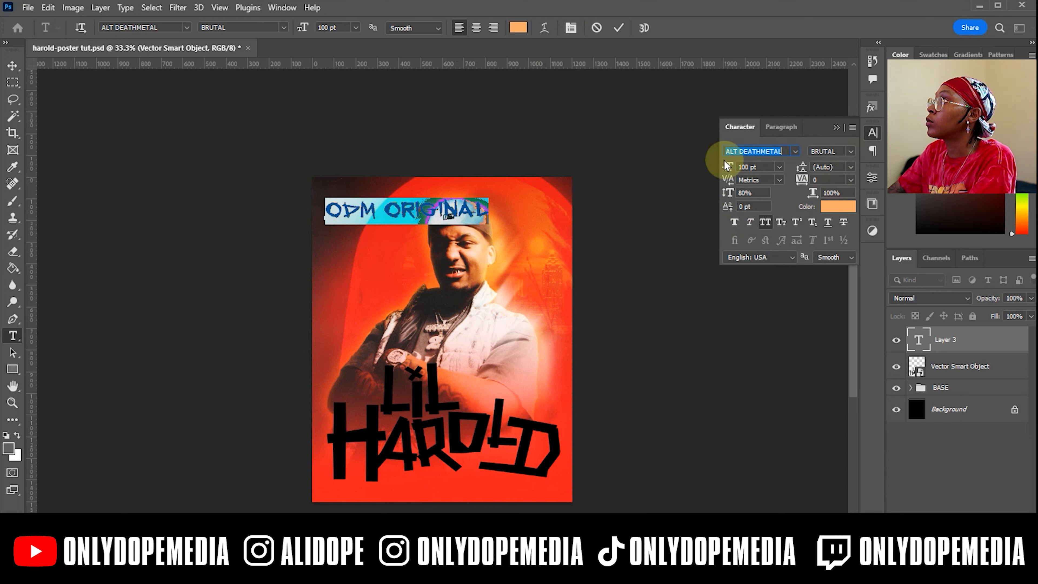
pyautogui.click(779, 167)
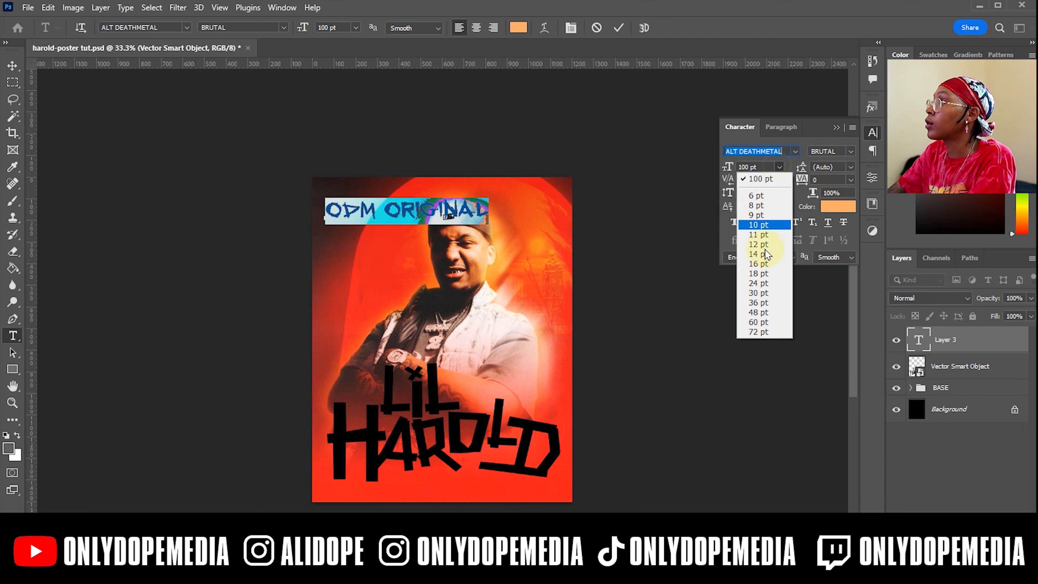
pyautogui.click(759, 283)
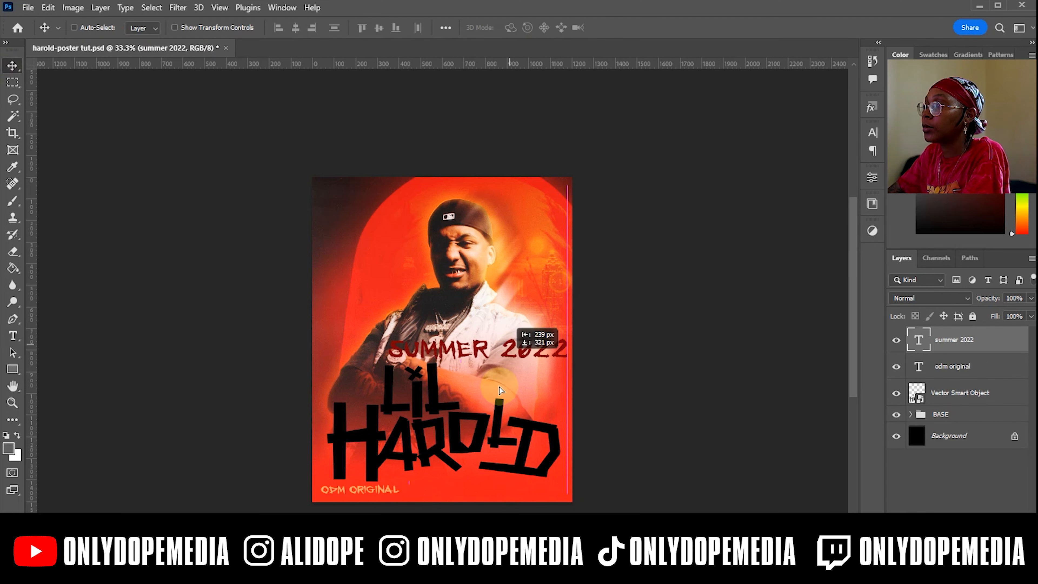
# Step: Move the "summer 2022" text below the HAROLD lettering at the poster's bottom centre and scale it down
pyautogui.moveTo(501, 390); pyautogui.dragTo(458, 490)
pyautogui.hotkey('ctrl', 't')
pyautogui.press('Return')
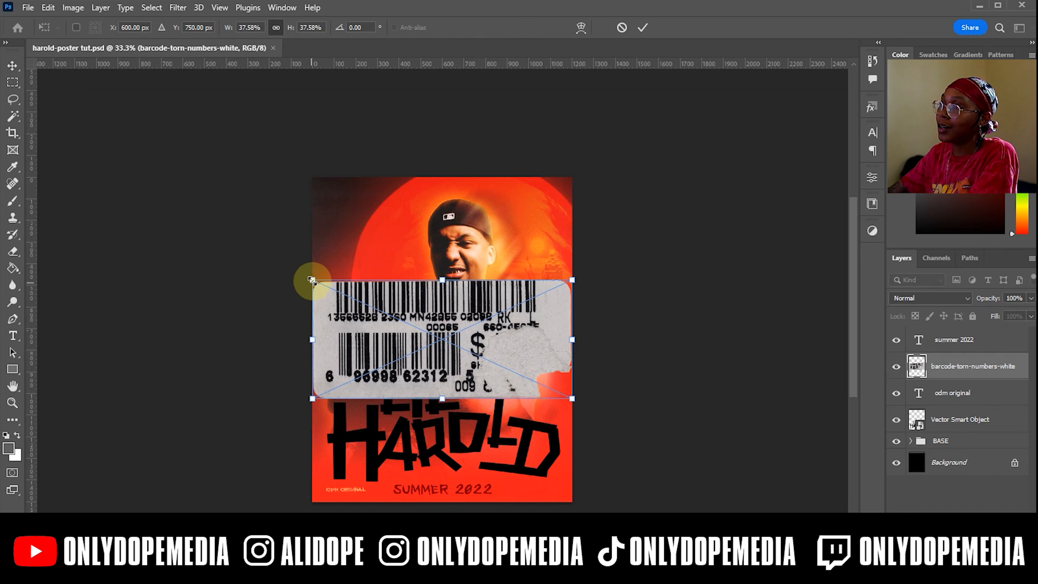
# Step: Scale the placed barcode-torn-numbers-white image down to about 6.5% at the poster's right edge
pyautogui.moveTo(308, 278); pyautogui.dragTo(513, 410)
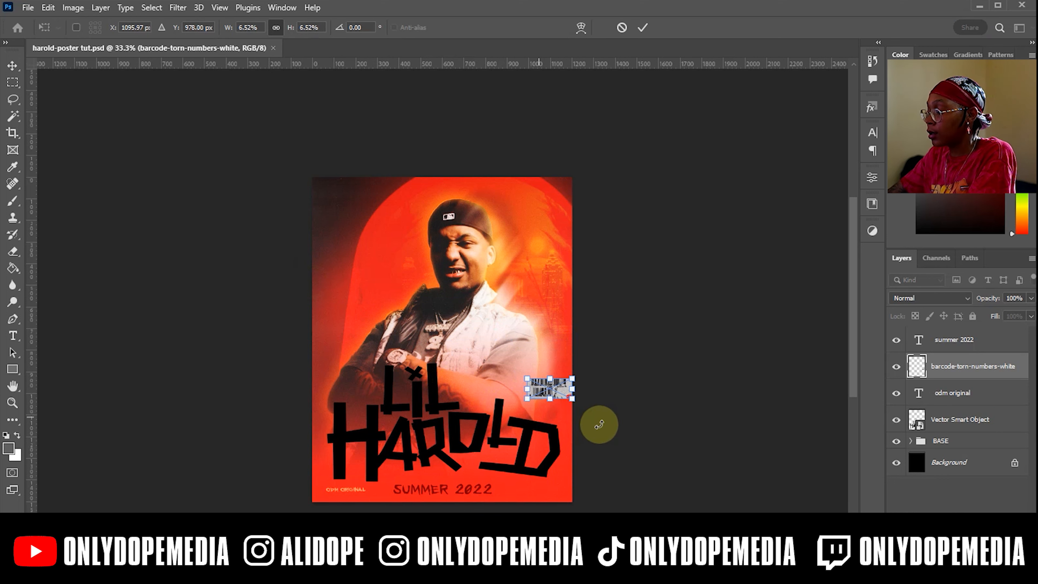
pyautogui.press('Return')
pyautogui.hotkey('alt', 'Tab')
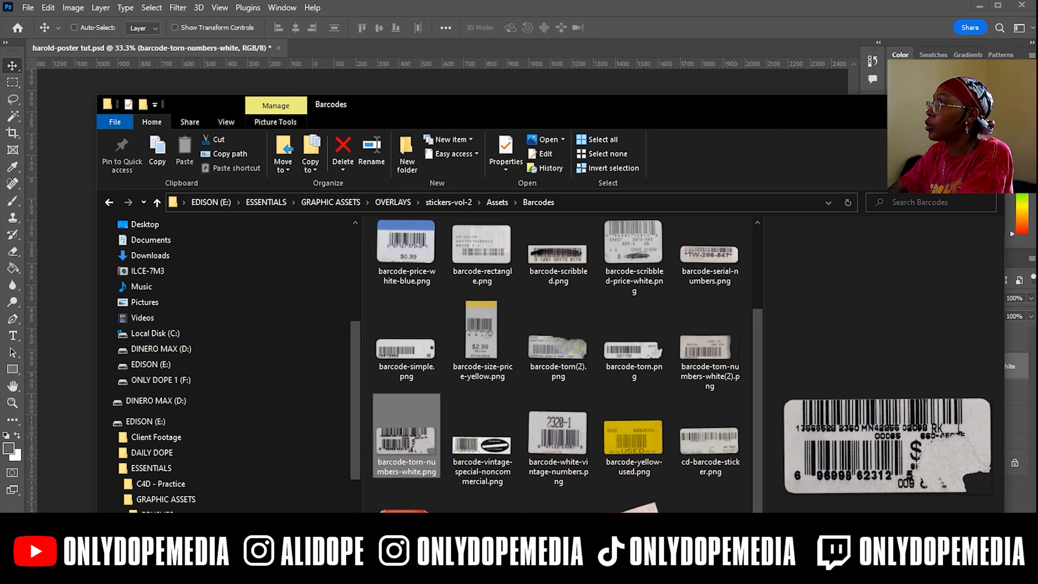
pyautogui.hotkey('alt', 'Tab')
# Step: Set the barcode layer's blend mode to Lighten and move it into the poster's bottom right corner
pyautogui.click(959, 370)
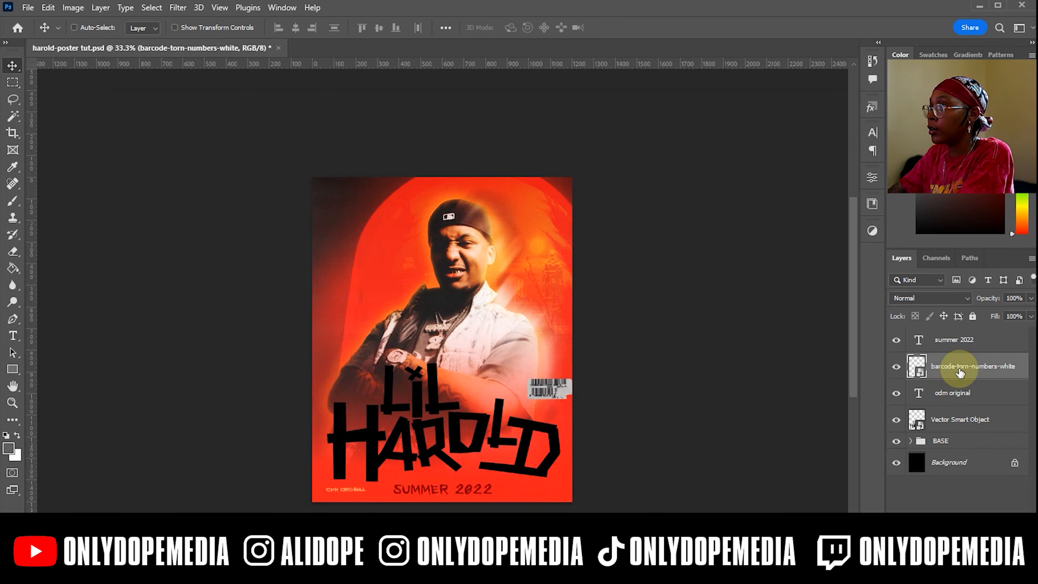
pyautogui.click(922, 298)
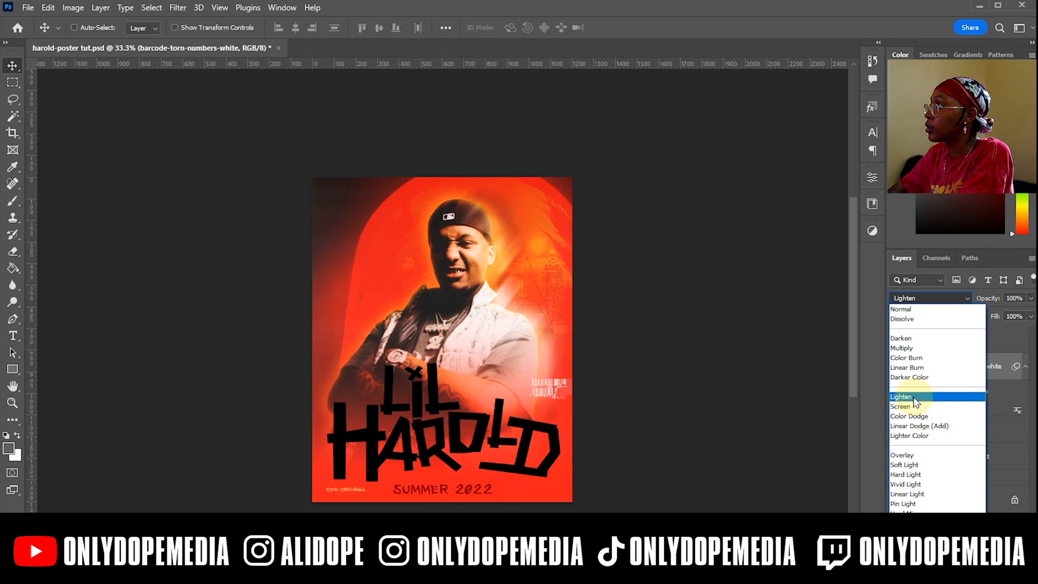
pyautogui.click(908, 396)
pyautogui.moveTo(549, 395); pyautogui.dragTo(545, 496)
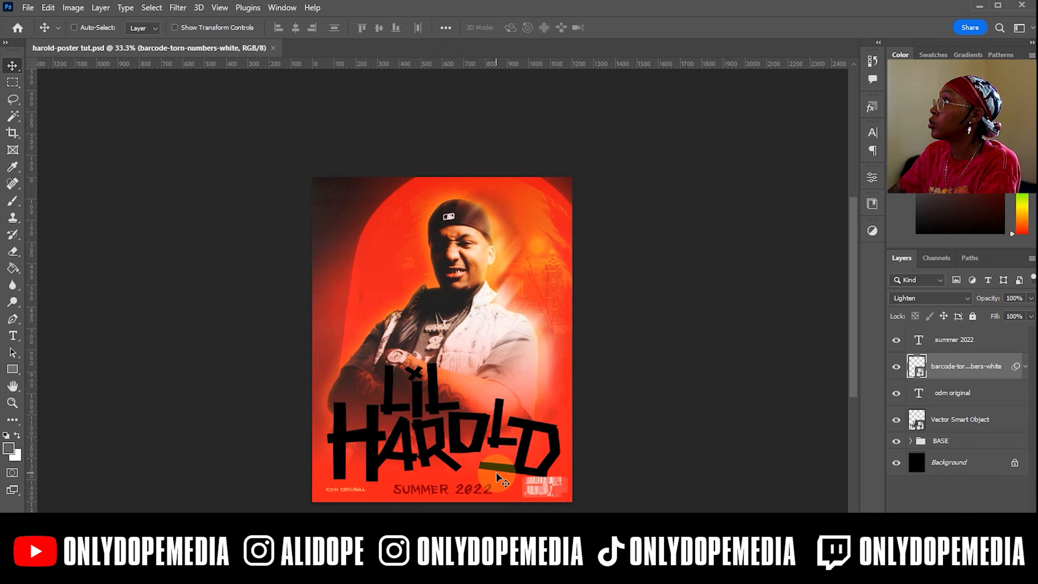
# Step: Paste the Slaughter Gang logo onto the poster and set its layer's blend mode to Screen
pyautogui.hotkey('ctrl', 'v')
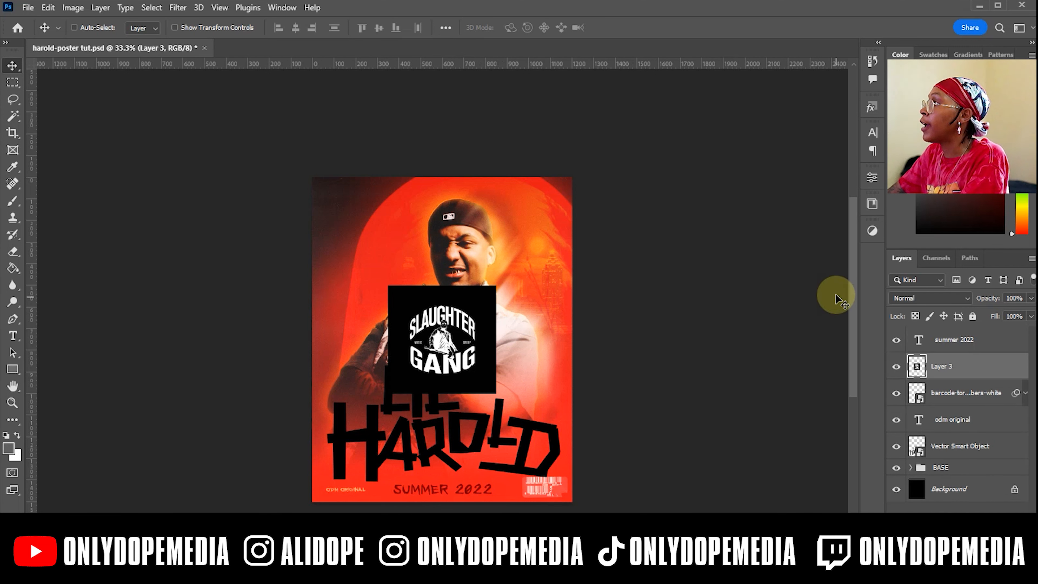
pyautogui.click(924, 298)
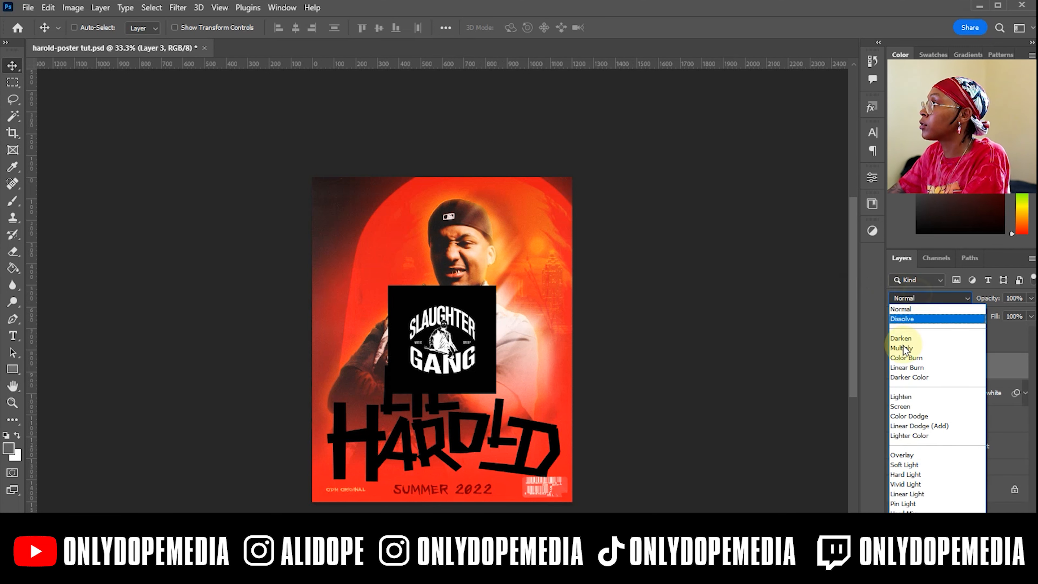
pyautogui.click(896, 407)
# Step: Scale the Slaughter Gang logo down and place it in the poster's upper right corner
pyautogui.hotkey('ctrl', 't')
pyautogui.moveTo(445, 397); pyautogui.dragTo(558, 203)
pyautogui.press('Return')
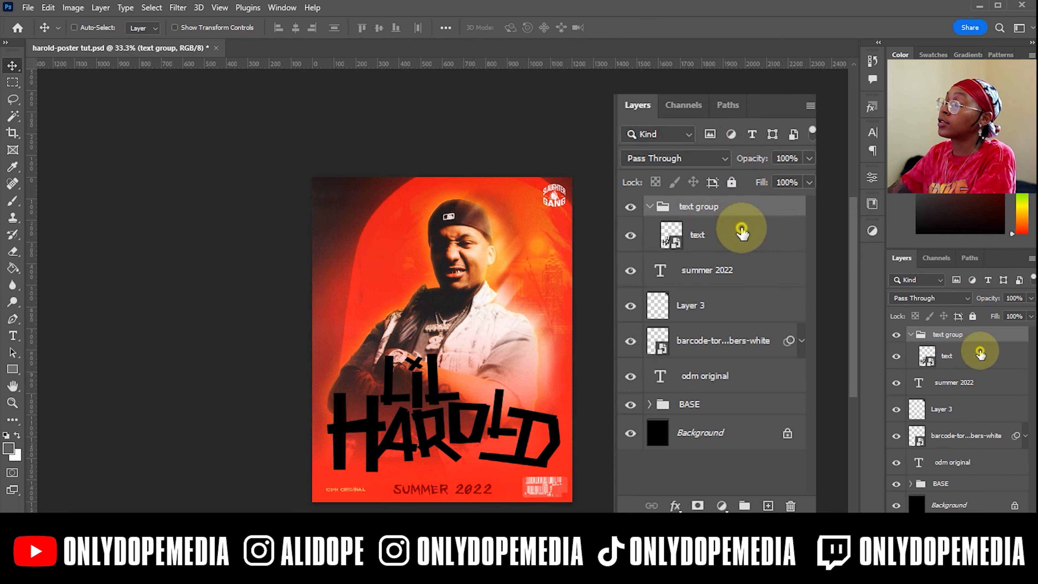
# Step: Create a new group inside the text group and place the text smart object in it
pyautogui.click(981, 355)
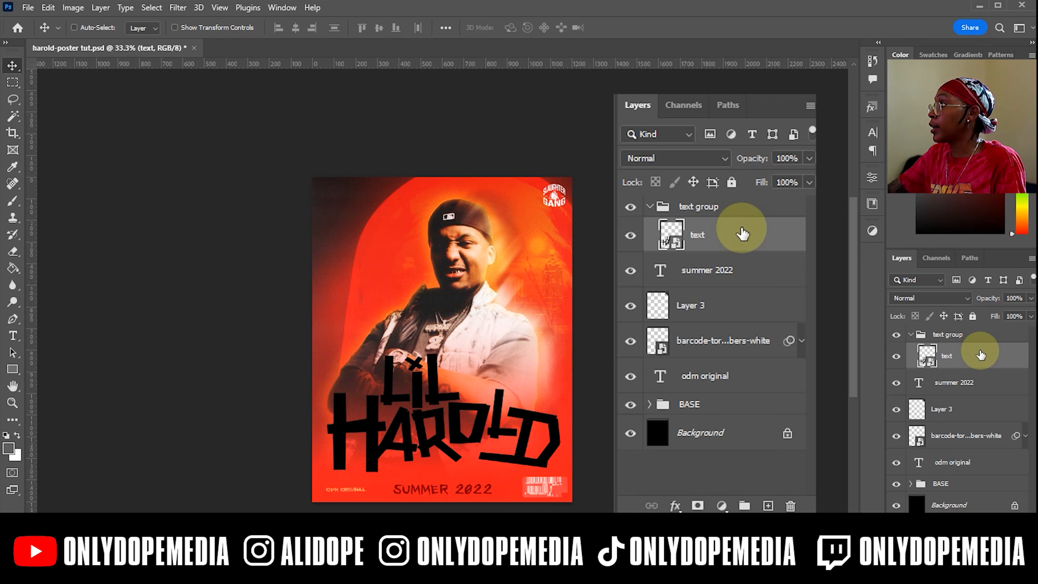
pyautogui.moveTo(742, 234); pyautogui.dragTo(743, 505)
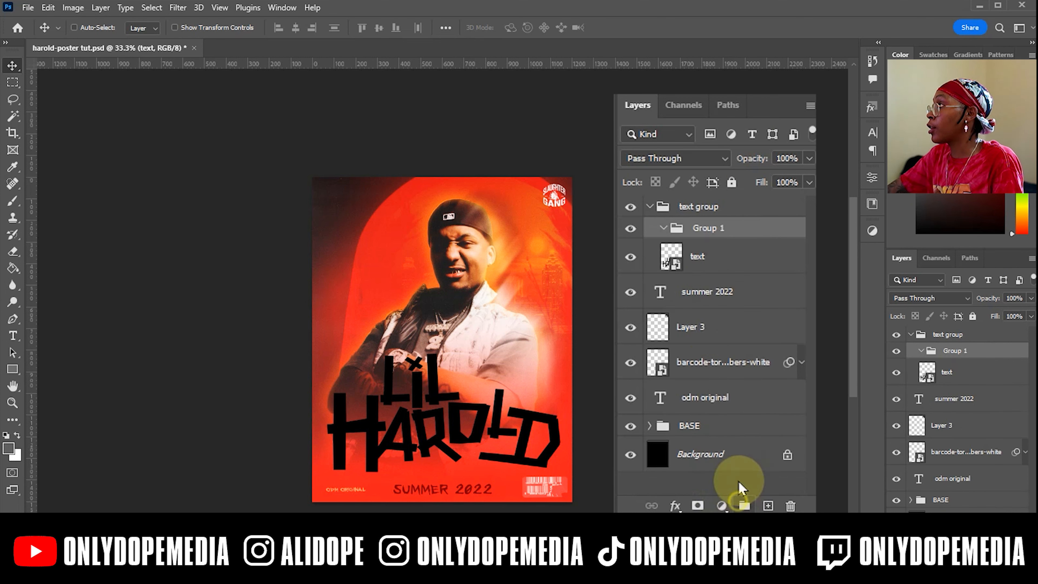
pyautogui.click(696, 250)
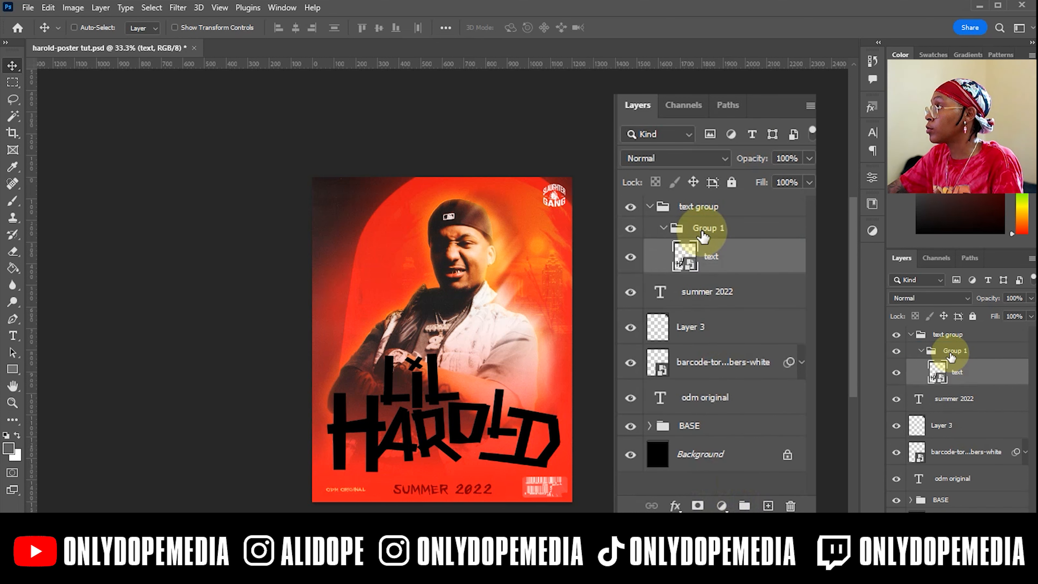
# Step: Duplicate Group 1, delete the text layer from the copy, and nest the original Group 1 inside it
pyautogui.click(716, 231)
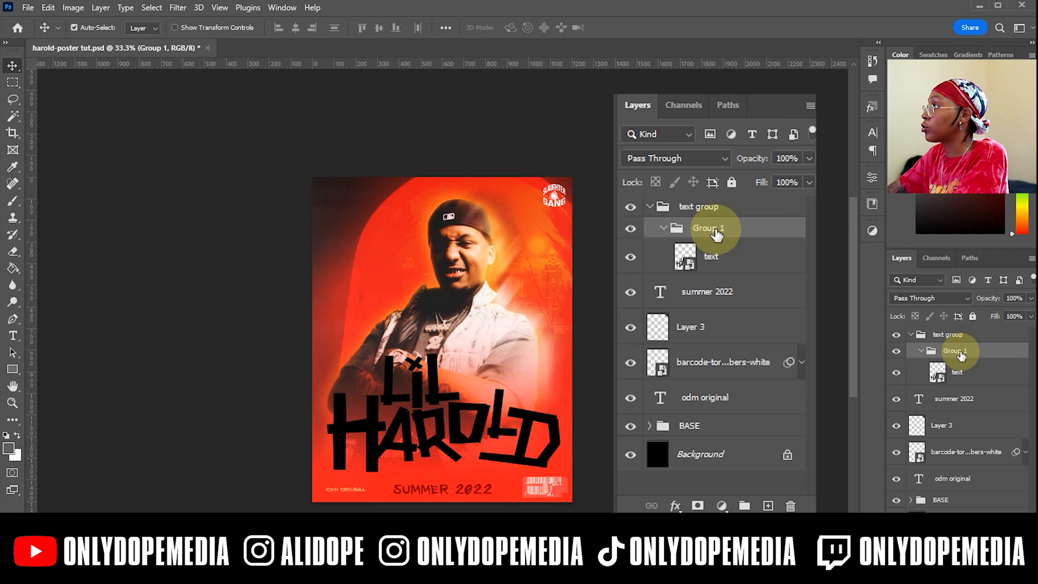
pyautogui.hotkey('ctrl', 'j')
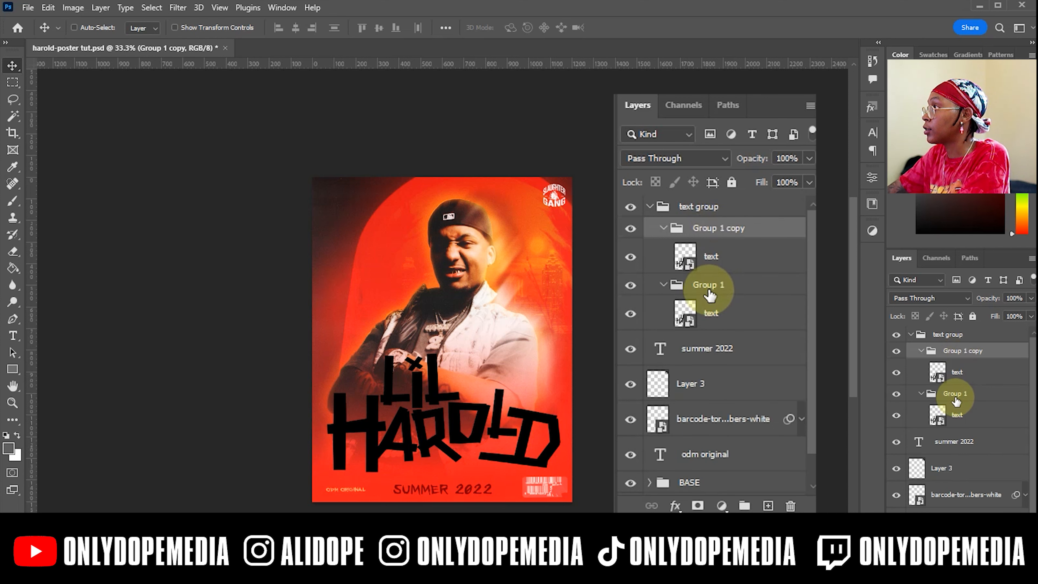
pyautogui.click(695, 257)
pyautogui.press('Delete')
pyautogui.moveTo(692, 266); pyautogui.dragTo(706, 227)
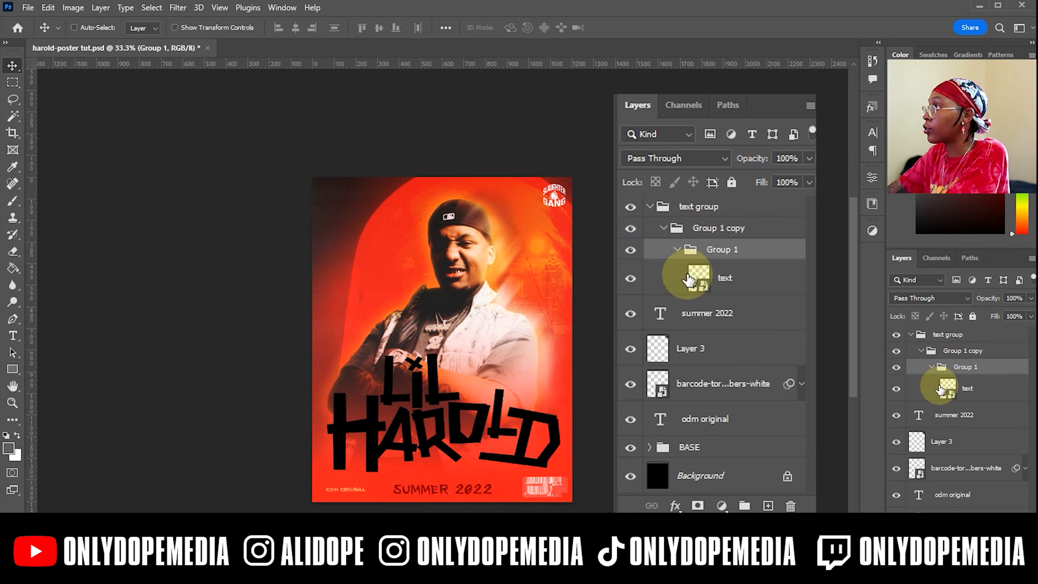
pyautogui.click(716, 236)
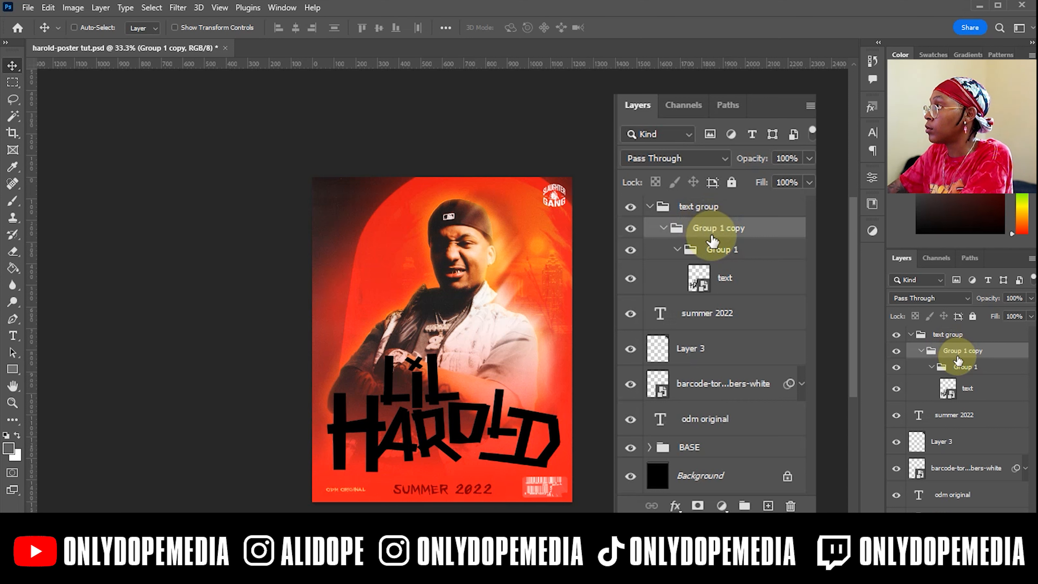
pyautogui.click(767, 506)
pyautogui.click(713, 260)
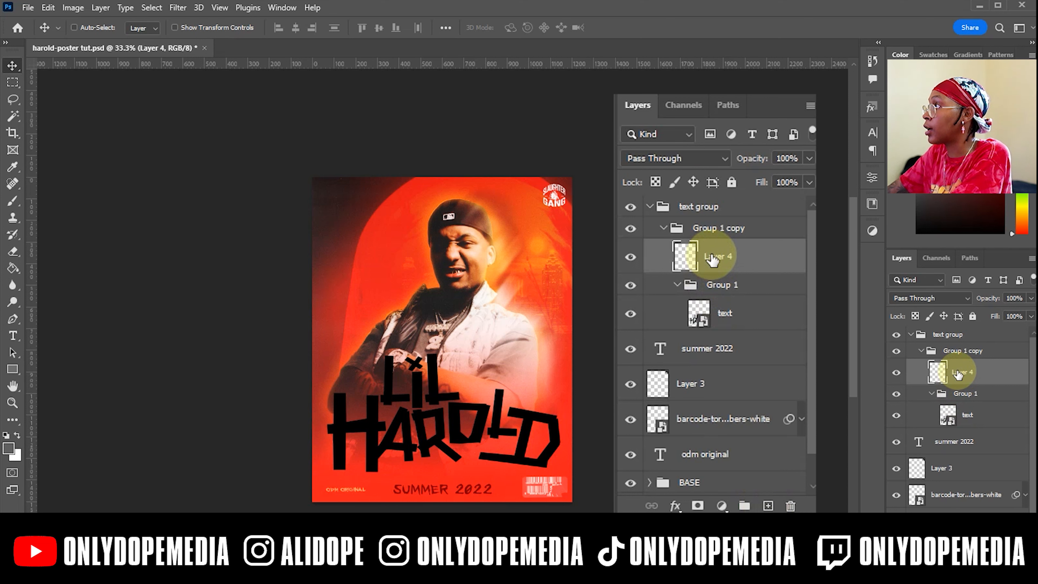
pyautogui.hotkey('ctrl', 'z')
# Step: Wrap Group 1 copy in a further stack of new groups, each nested inside the next, within the text group
pyautogui.click(749, 506)
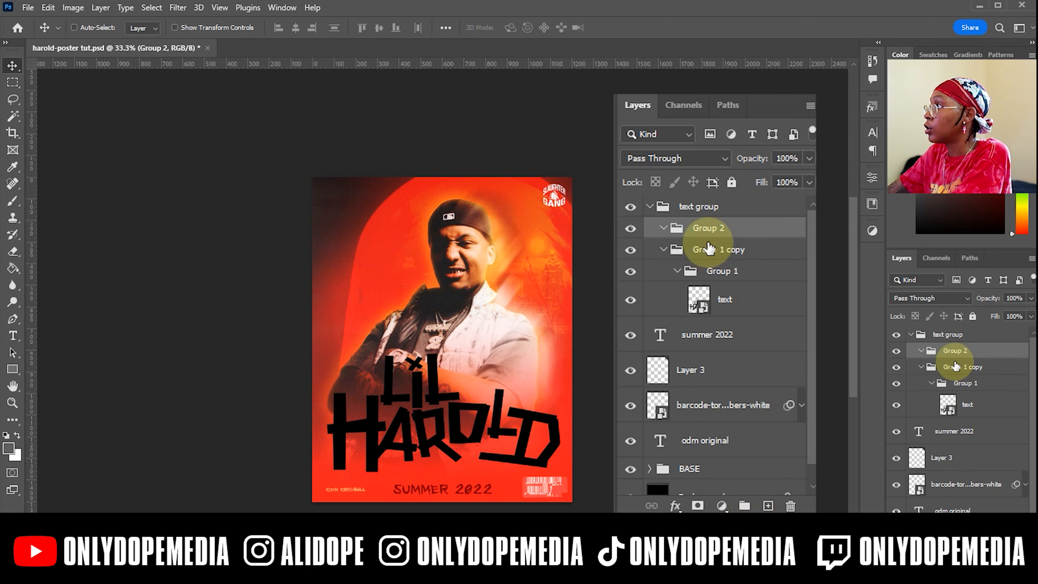
pyautogui.moveTo(710, 255); pyautogui.dragTo(734, 239)
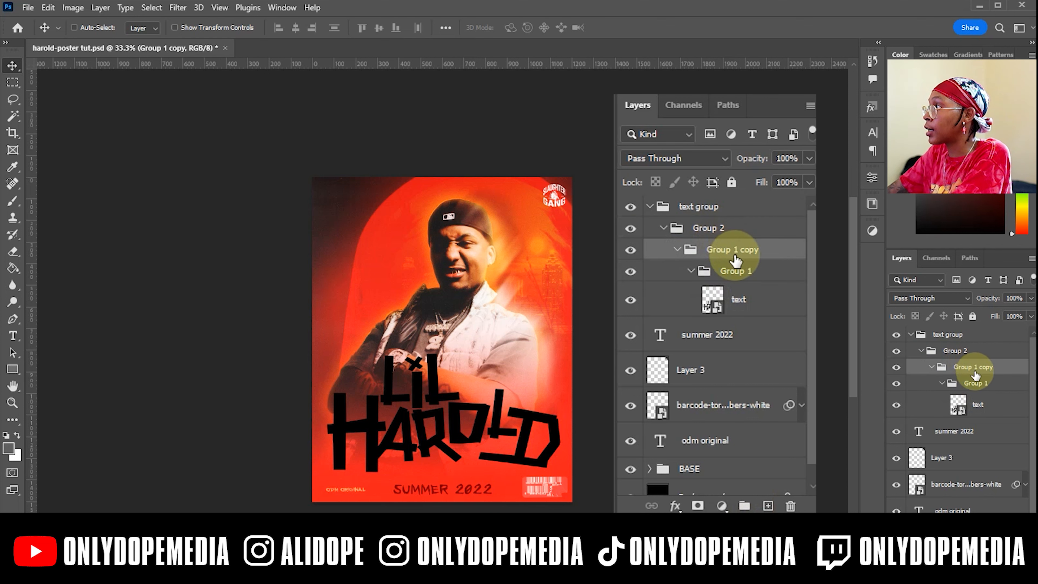
pyautogui.click(730, 233)
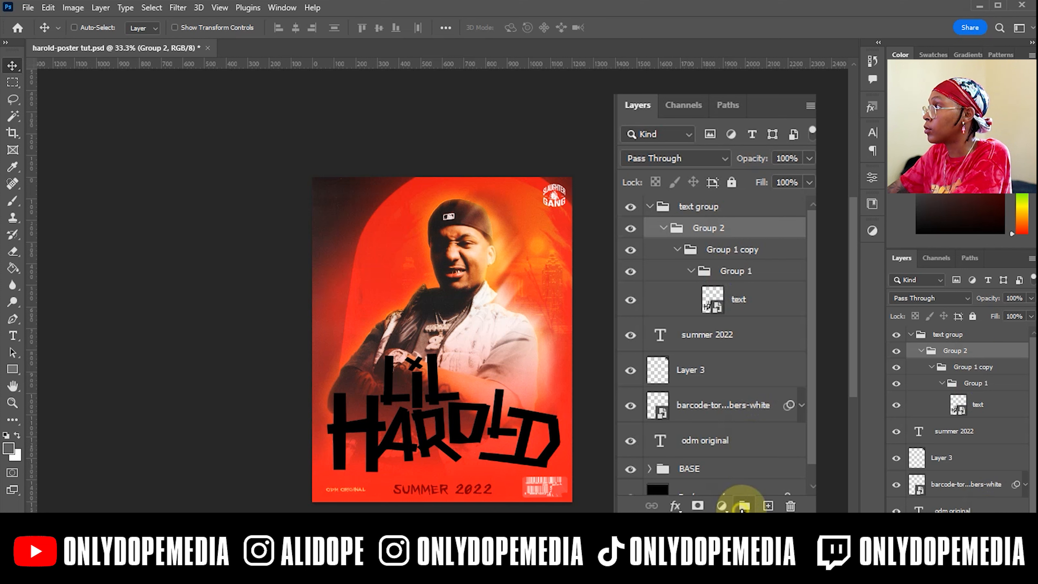
pyautogui.click(742, 507)
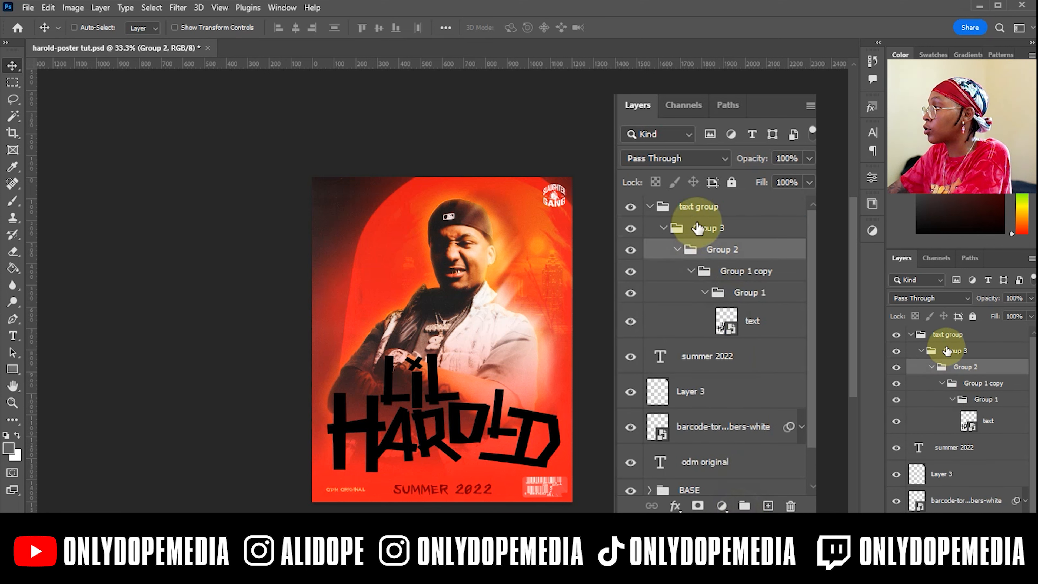
pyautogui.click(745, 506)
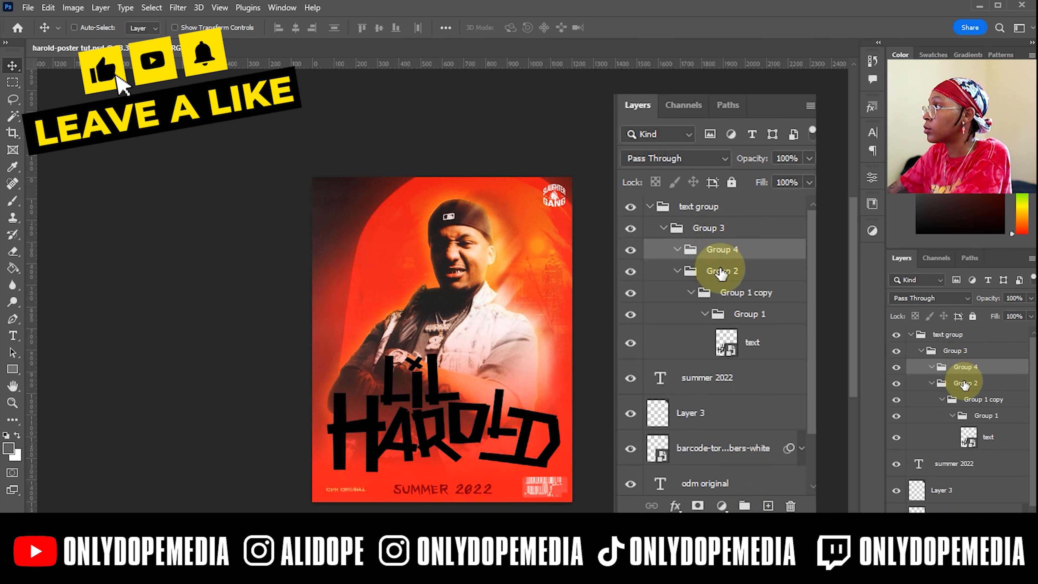
pyautogui.moveTo(968, 382); pyautogui.dragTo(968, 367)
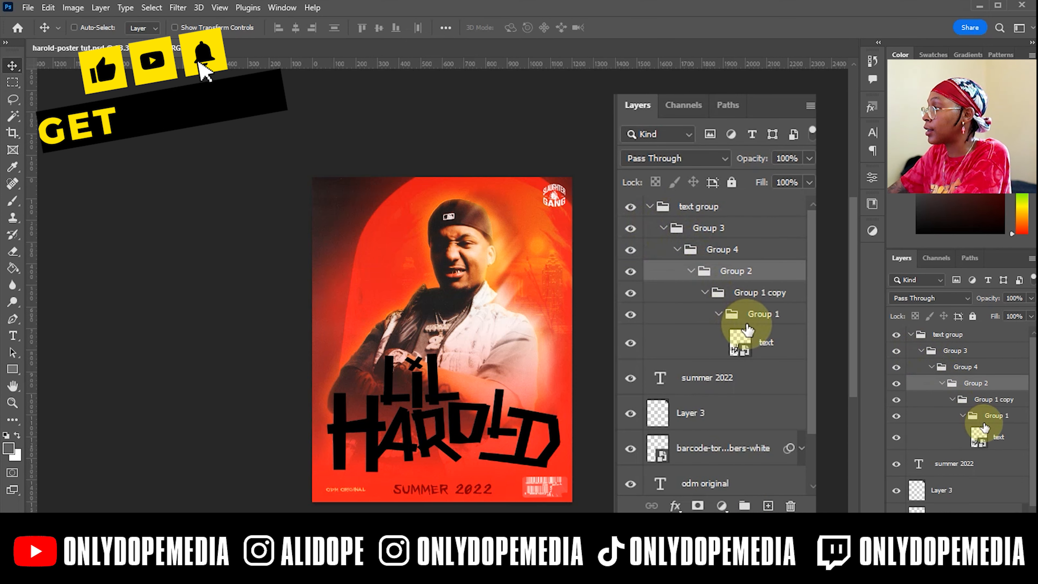
pyautogui.click(972, 353)
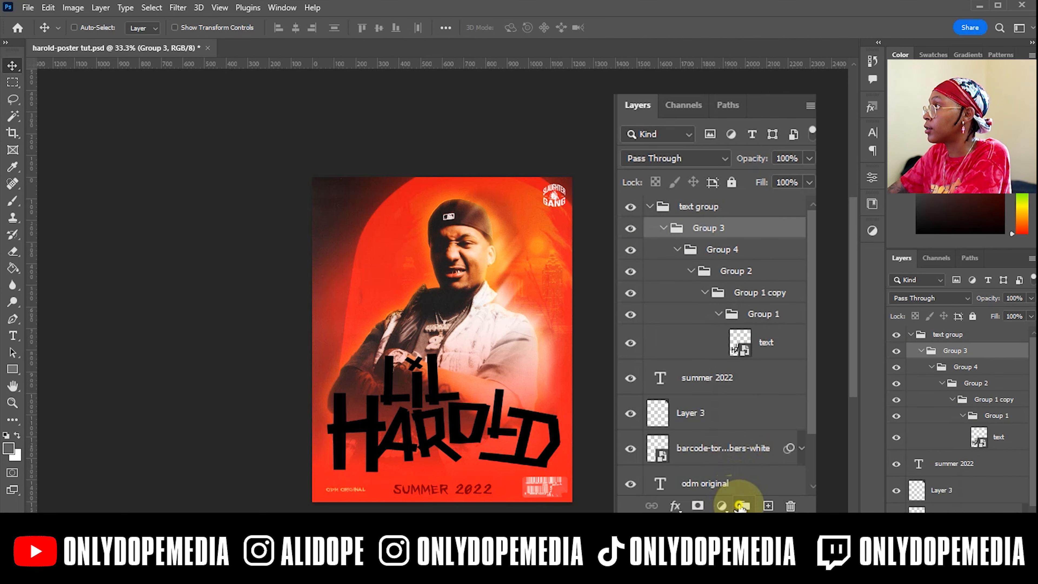
pyautogui.click(741, 506)
# Step: Rename Group 8, which holds the nested lettering groups, as BASE
pyautogui.doubleClick(887, 367)
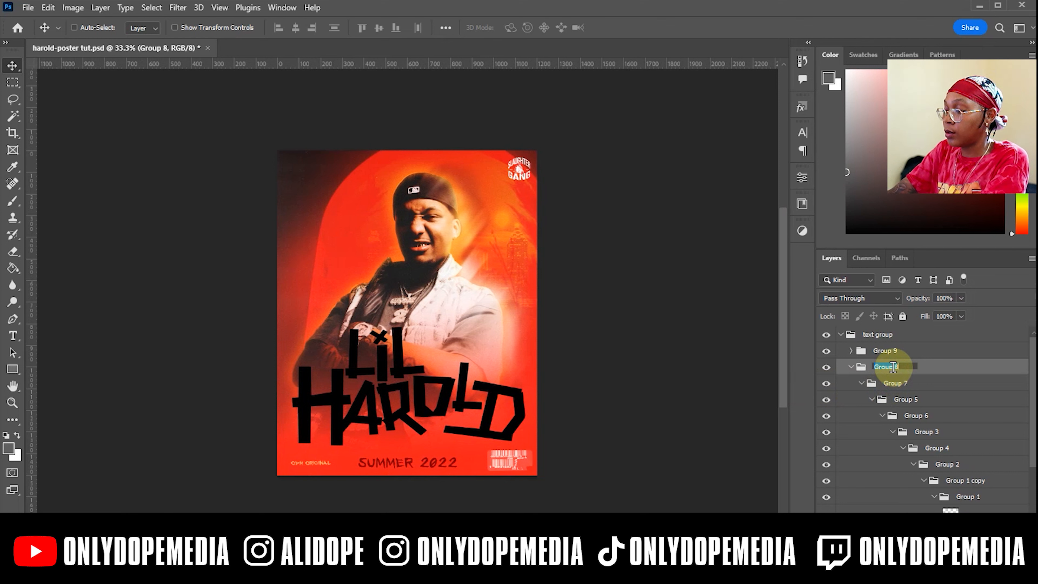
pyautogui.write('BAA')
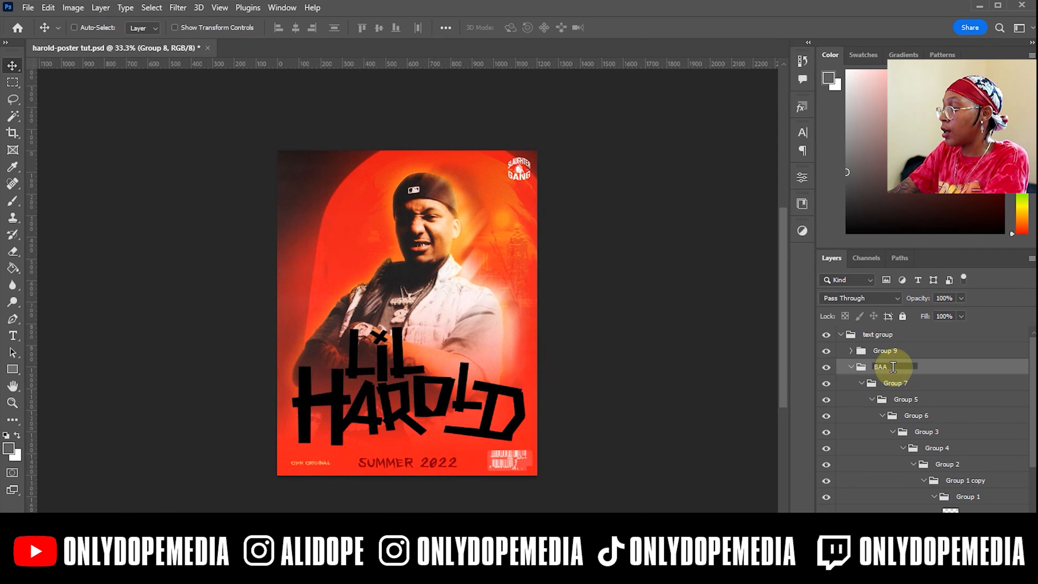
pyautogui.write('E')
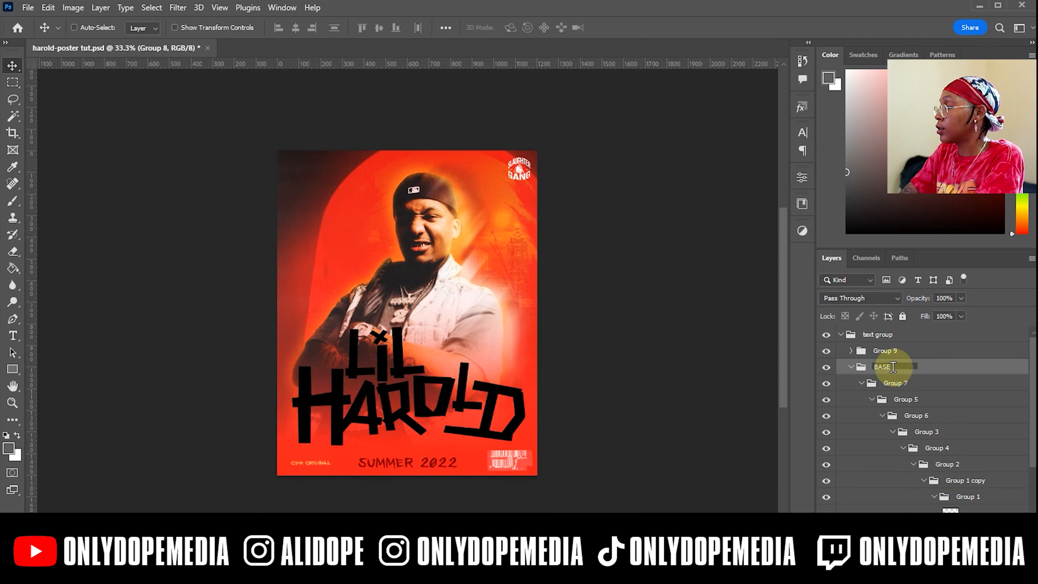
pyautogui.press('Return')
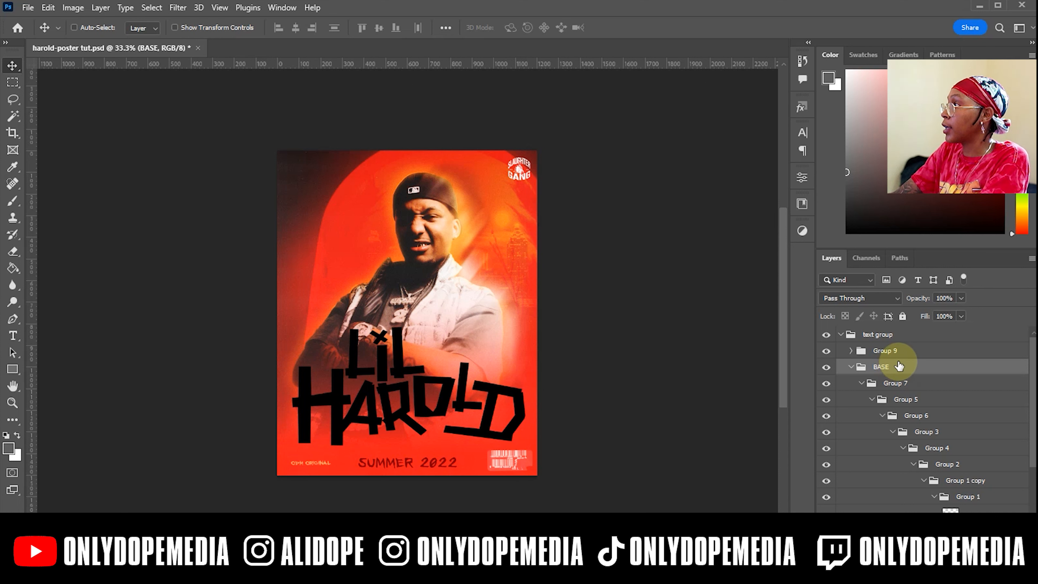
# Step: Duplicate the BASE group twice and name the copies MIDDLE and TOP
pyautogui.press('j')
pyautogui.hotkey('ctrl', 'j')
pyautogui.doubleClick(878, 367)
pyautogui.write('NIDDLE')
pyautogui.press('Return')
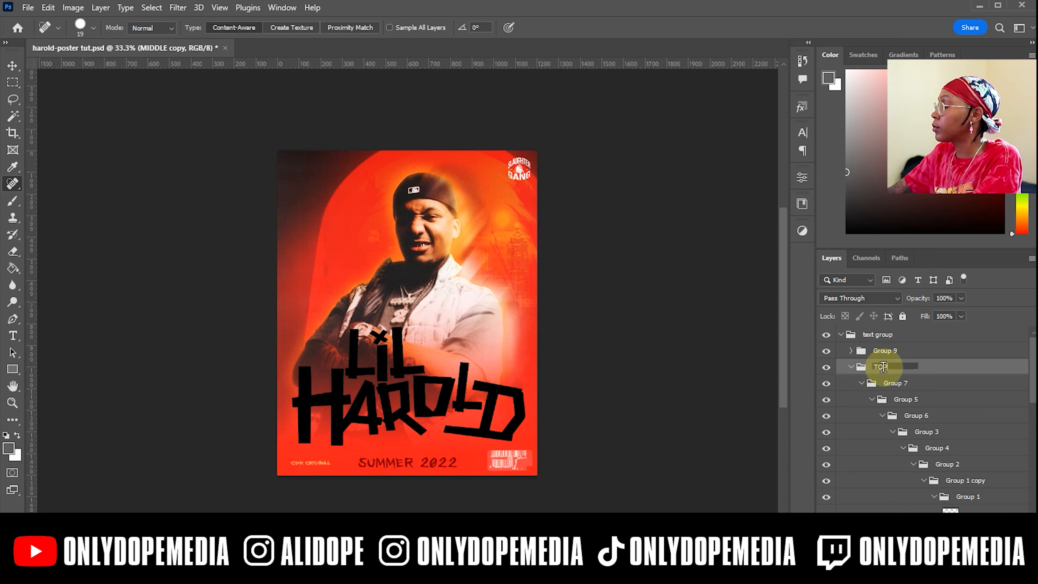
pyautogui.press('Return')
# Step: Collapse the TOP, MIDDLE and BASE groups in the layer stack
pyautogui.click(853, 368)
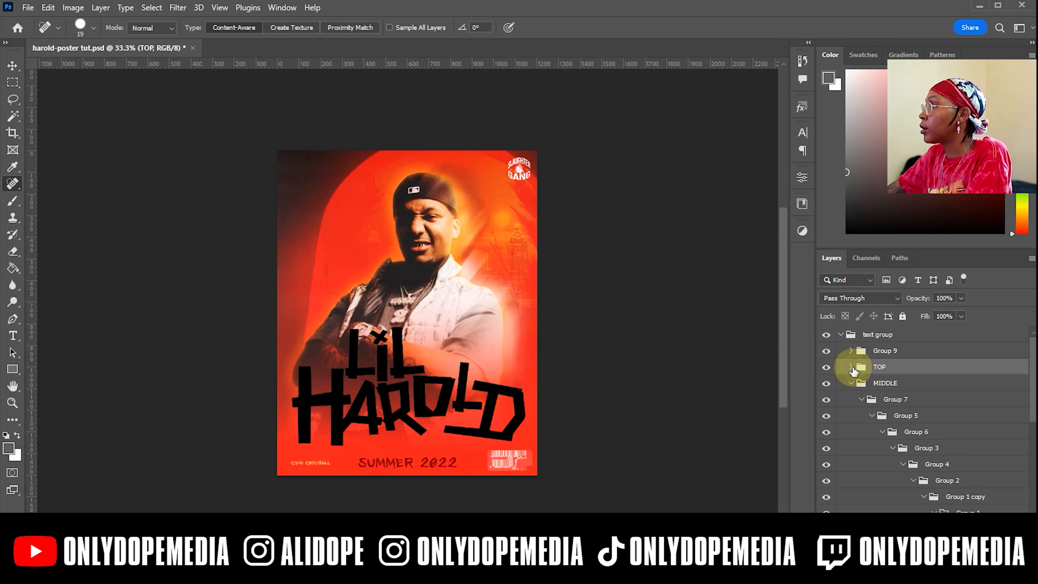
pyautogui.click(855, 388)
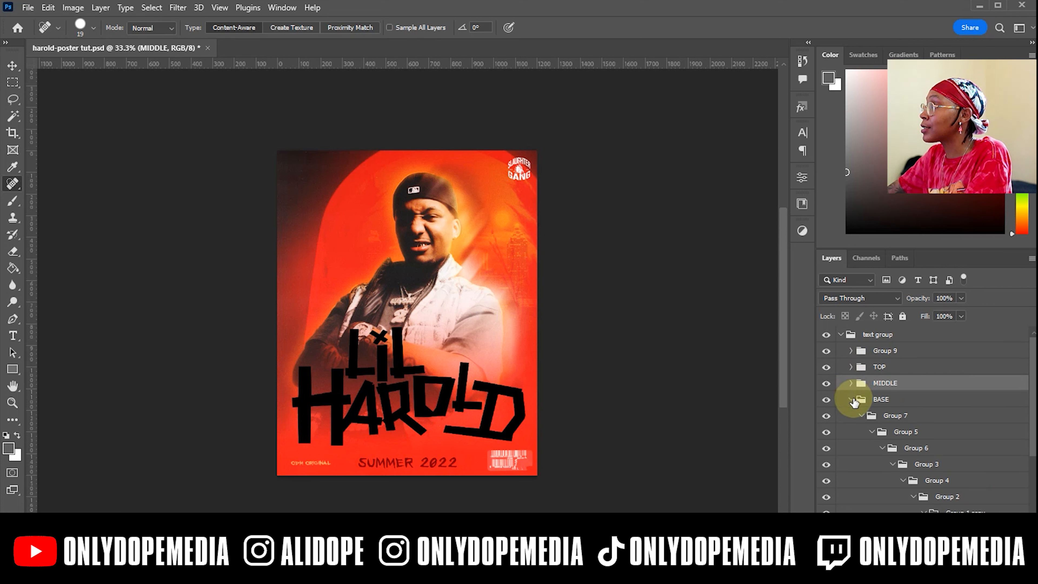
pyautogui.click(851, 385)
pyautogui.click(851, 403)
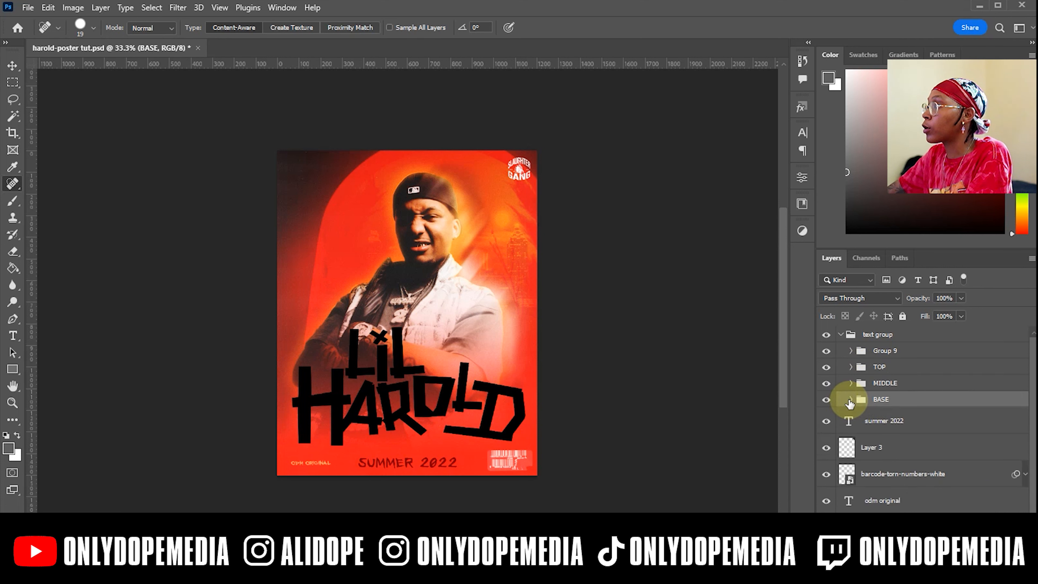
# Step: Apply a black (000000) Color Overlay to the text smart object nested innermost in the BASE group
pyautogui.keyDown('alt'); pyautogui.click(851, 399); pyautogui.keyUp('alt')
pyautogui.scroll(-1, 932, 448)
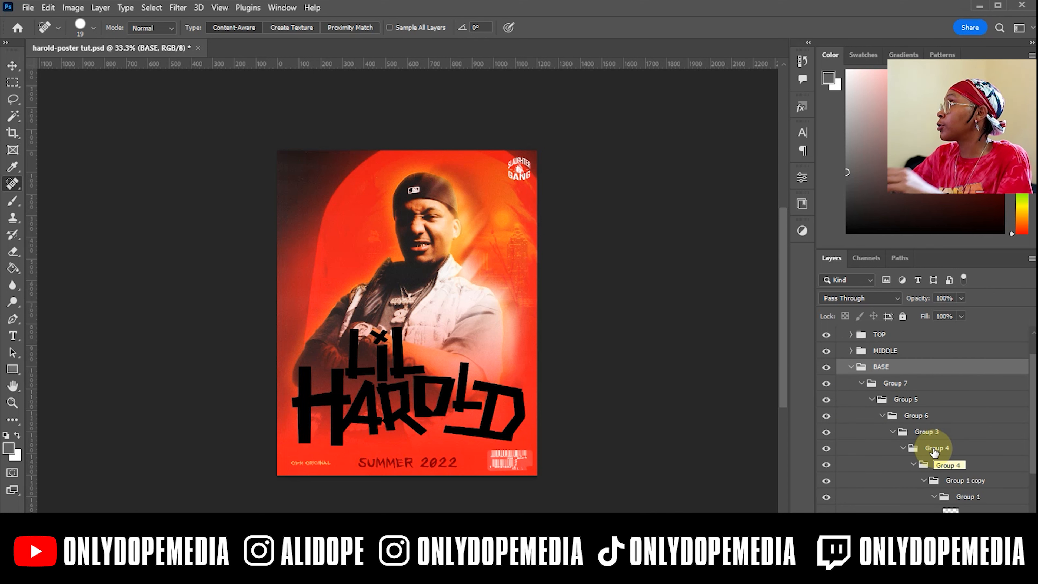
pyautogui.scroll(-1, 934, 450)
pyautogui.press('v')
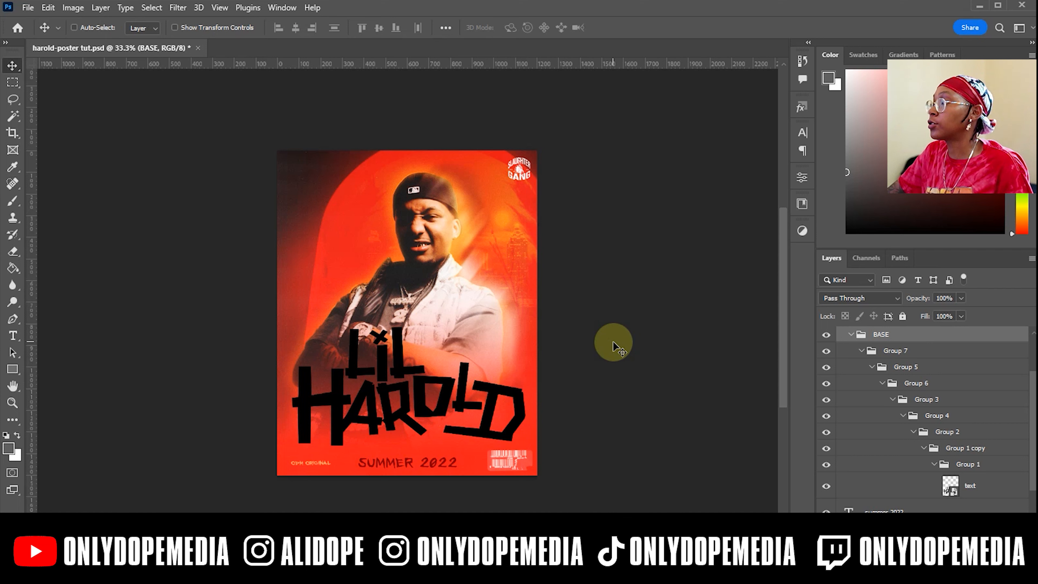
pyautogui.scroll(1, 996, 487)
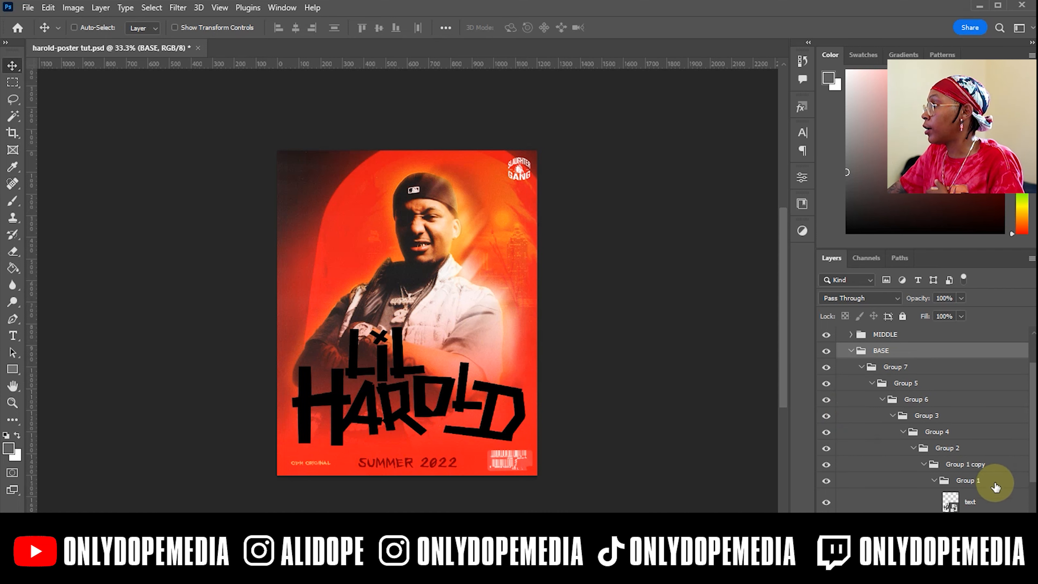
pyautogui.click(1007, 503)
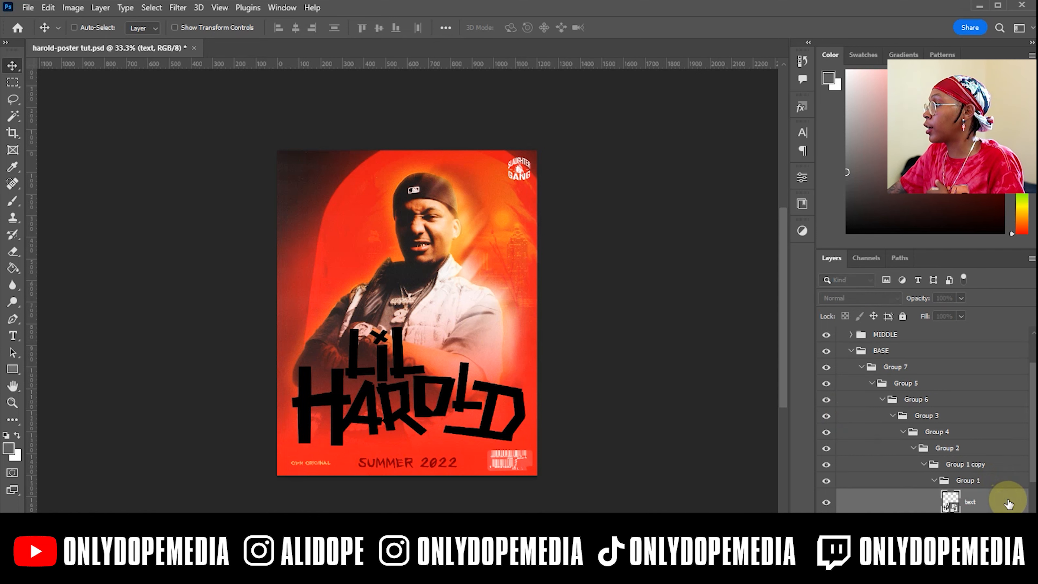
pyautogui.doubleClick(1008, 504)
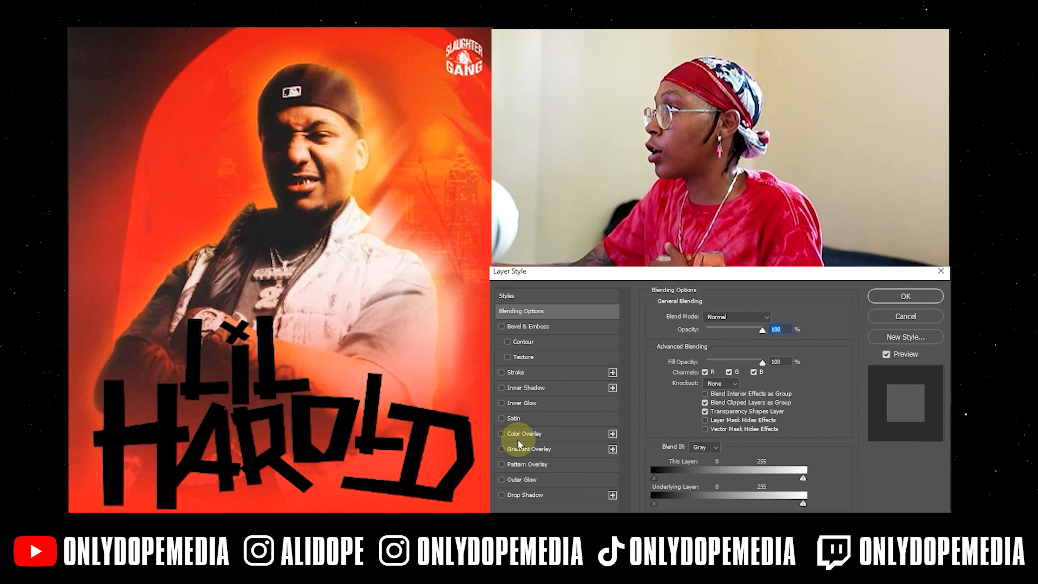
pyautogui.click(519, 435)
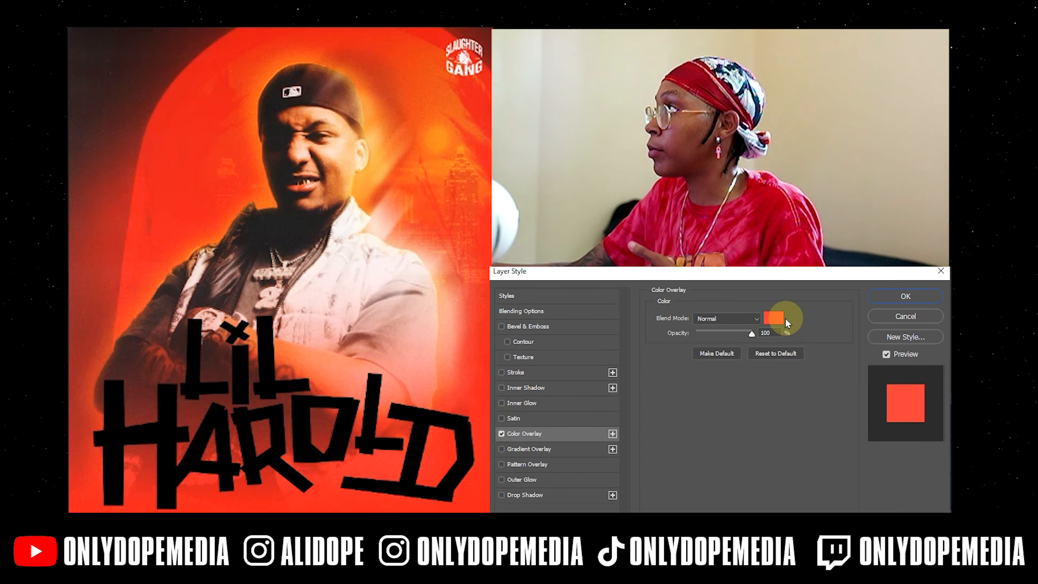
pyautogui.click(778, 321)
pyautogui.moveTo(679, 388); pyautogui.dragTo(620, 448)
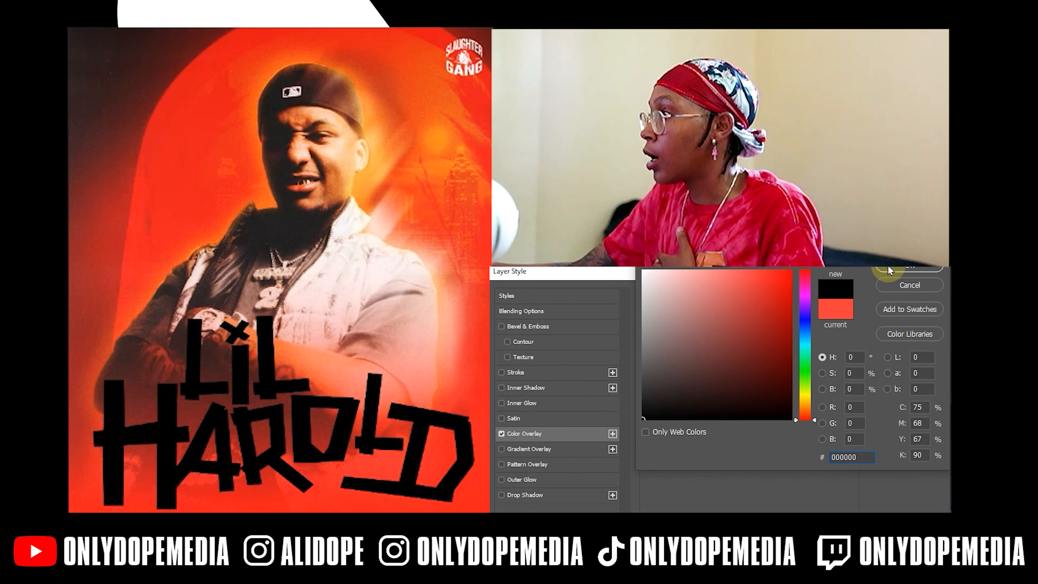
pyautogui.click(888, 265)
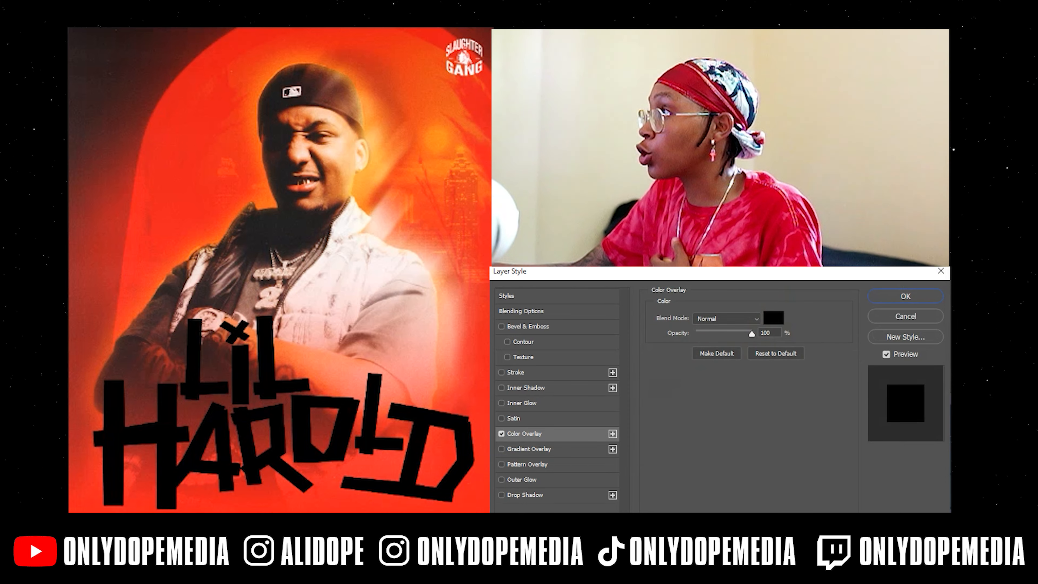
# Step: Add a 95 px outside Stroke in solid black (000000) to the text smart object in the BASE group
pyautogui.click(516, 372)
pyautogui.click(697, 401)
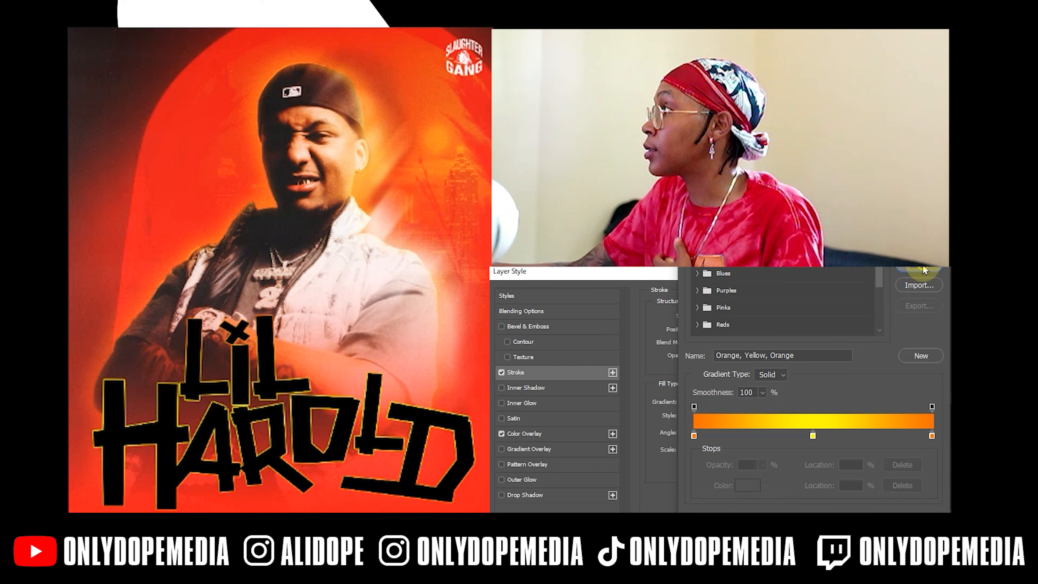
pyautogui.click(924, 270)
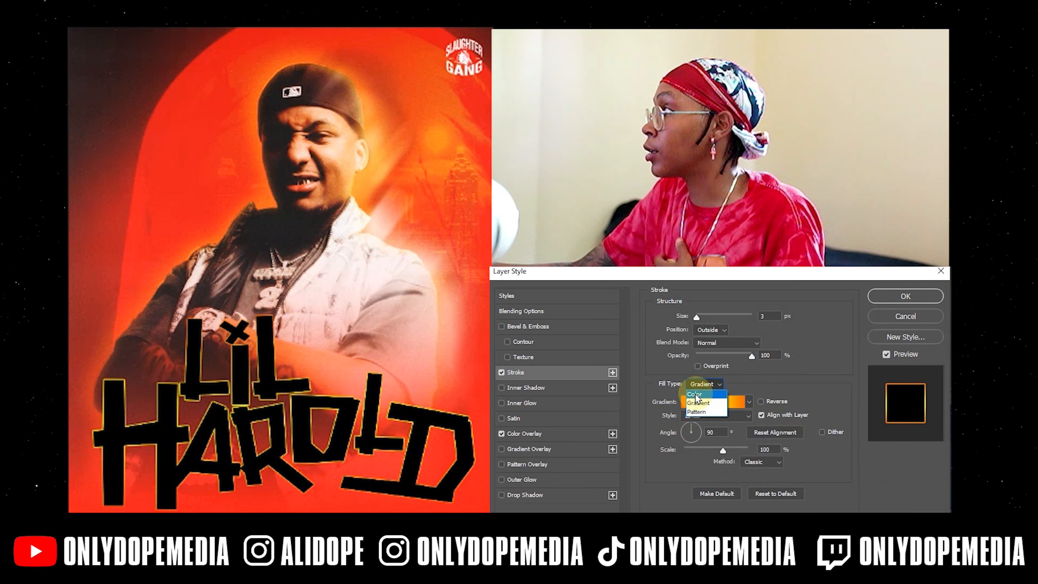
pyautogui.click(702, 394)
pyautogui.doubleClick(771, 316)
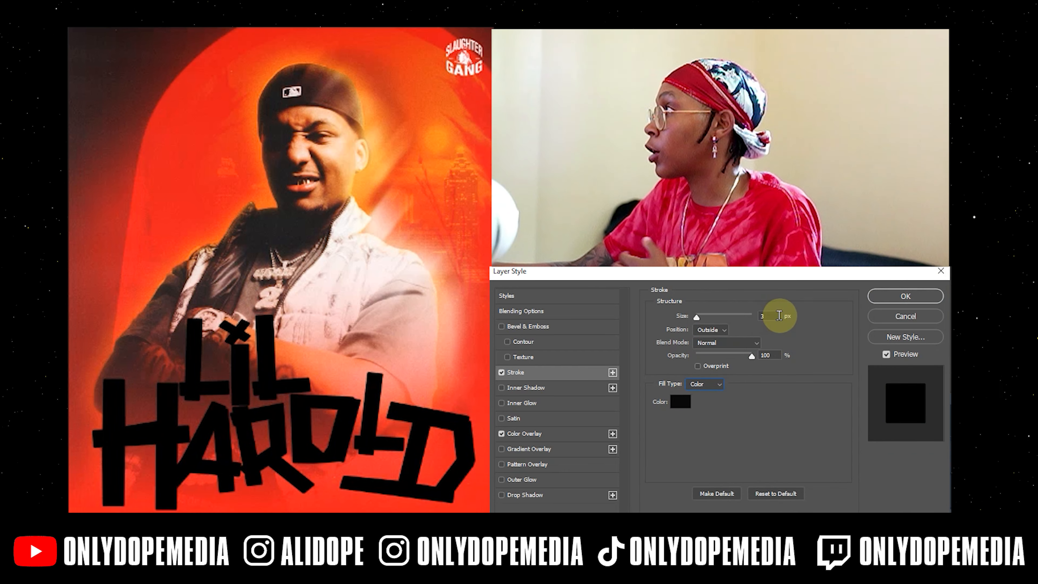
pyautogui.write('95')
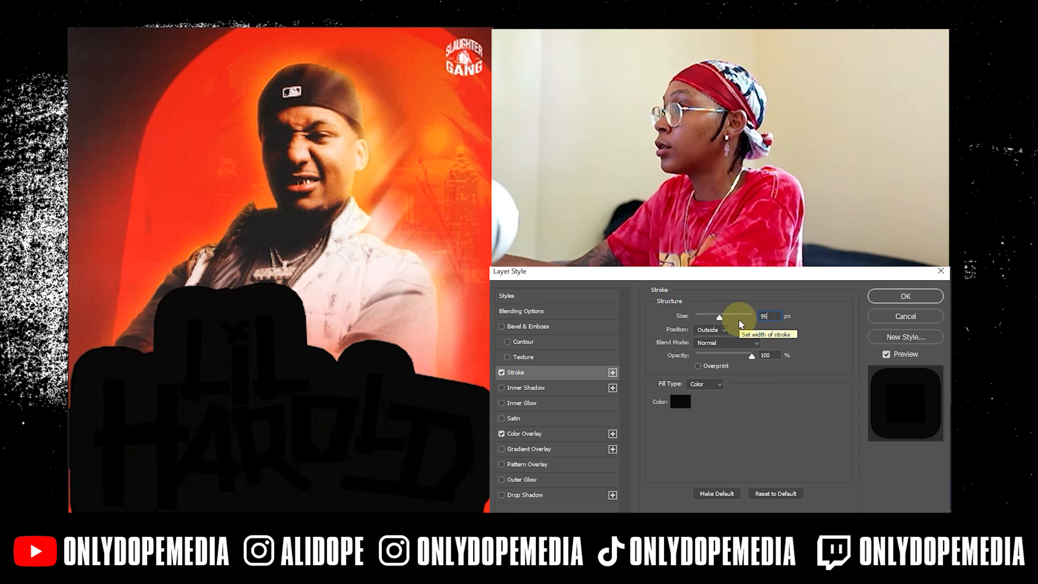
pyautogui.click(681, 401)
pyautogui.moveTo(663, 409); pyautogui.dragTo(596, 440)
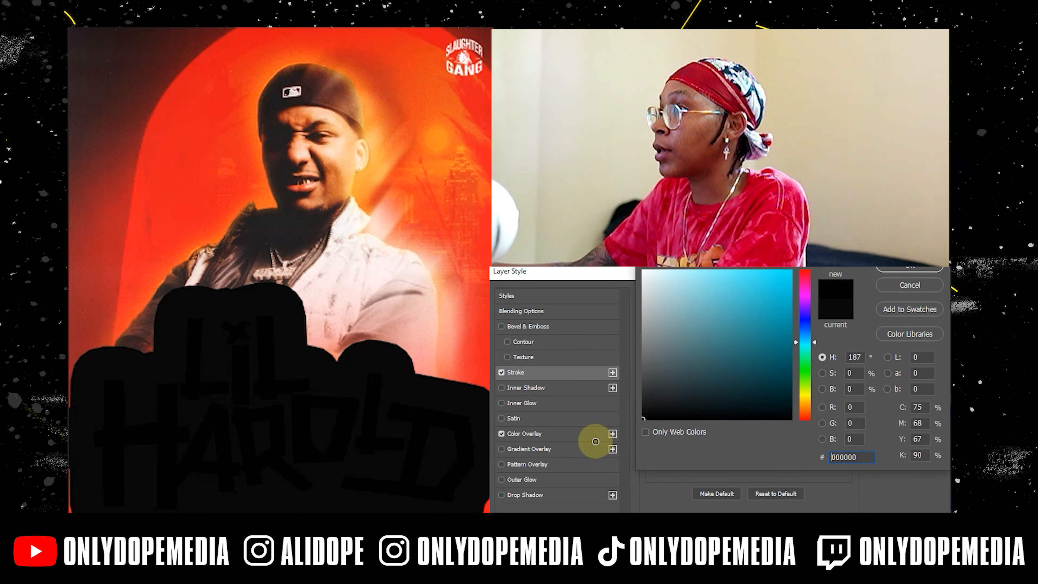
pyautogui.click(883, 270)
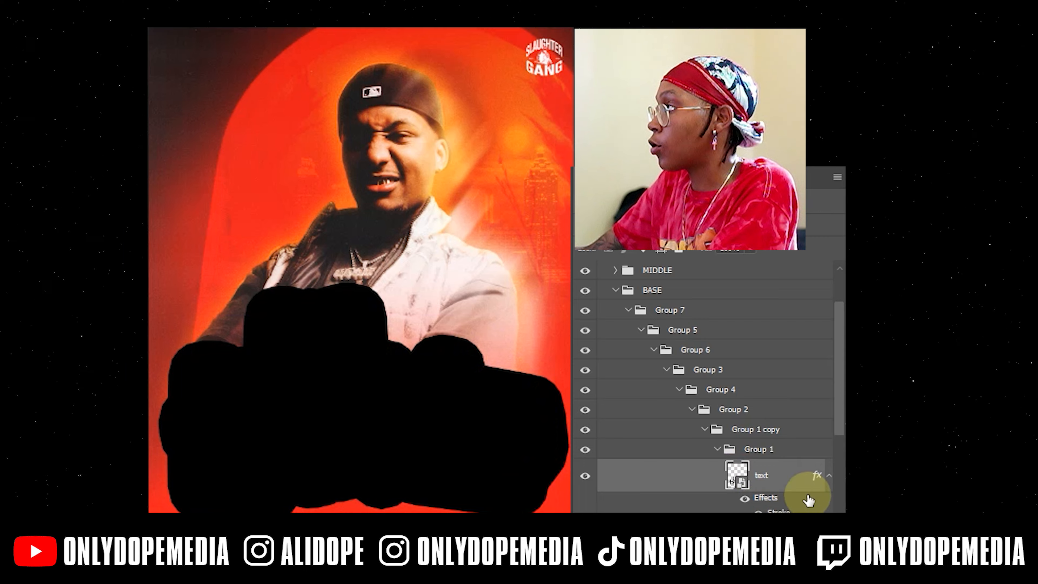
pyautogui.click(831, 475)
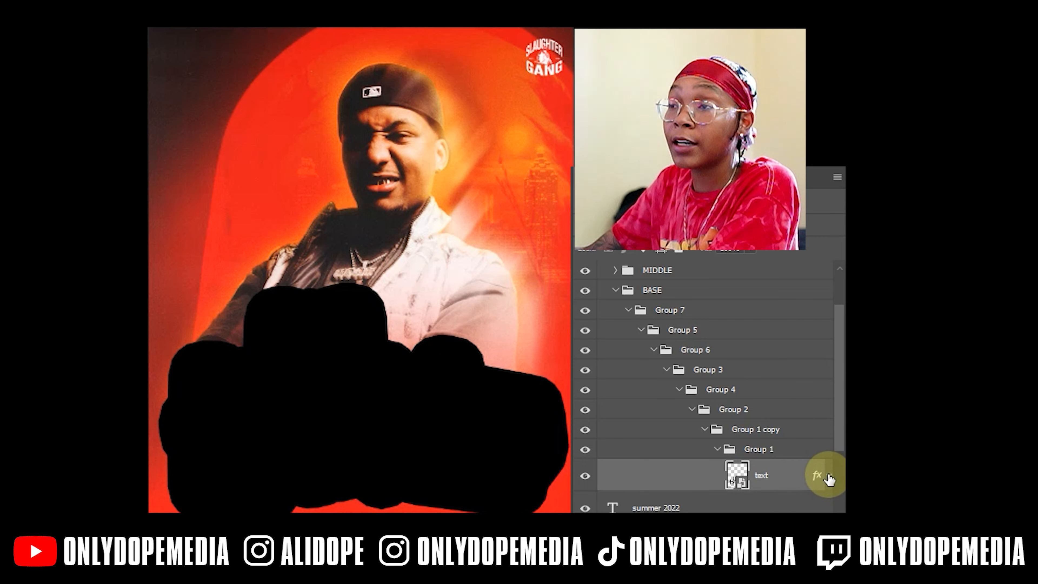
# Step: Apply a Gradient Overlay to Group 1 in the BASE group using the lavender-yellow-orange-black preset from the Oranges set
pyautogui.scroll(-5, 735, 378)
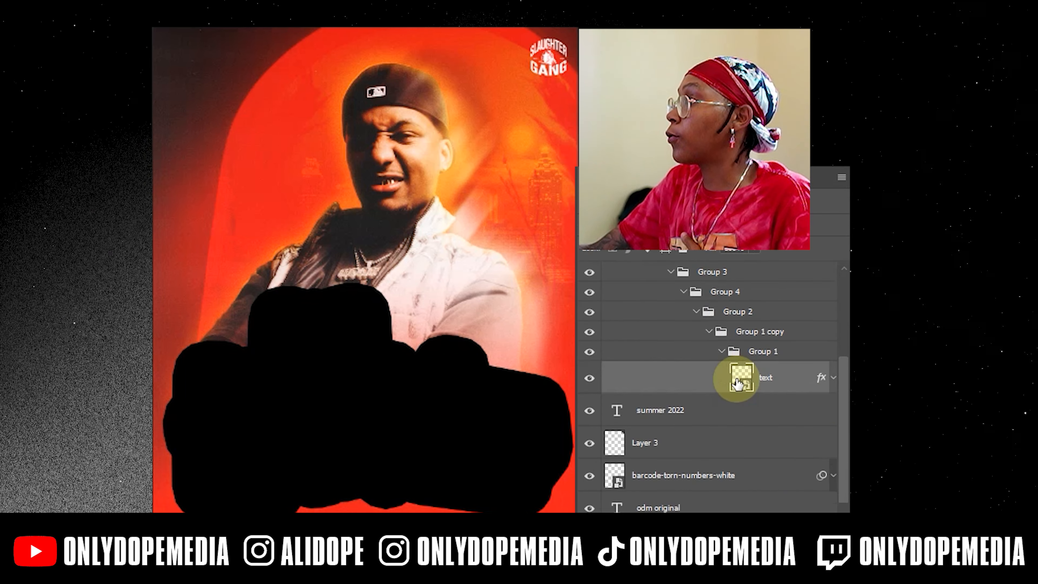
pyautogui.scroll(1, 735, 381)
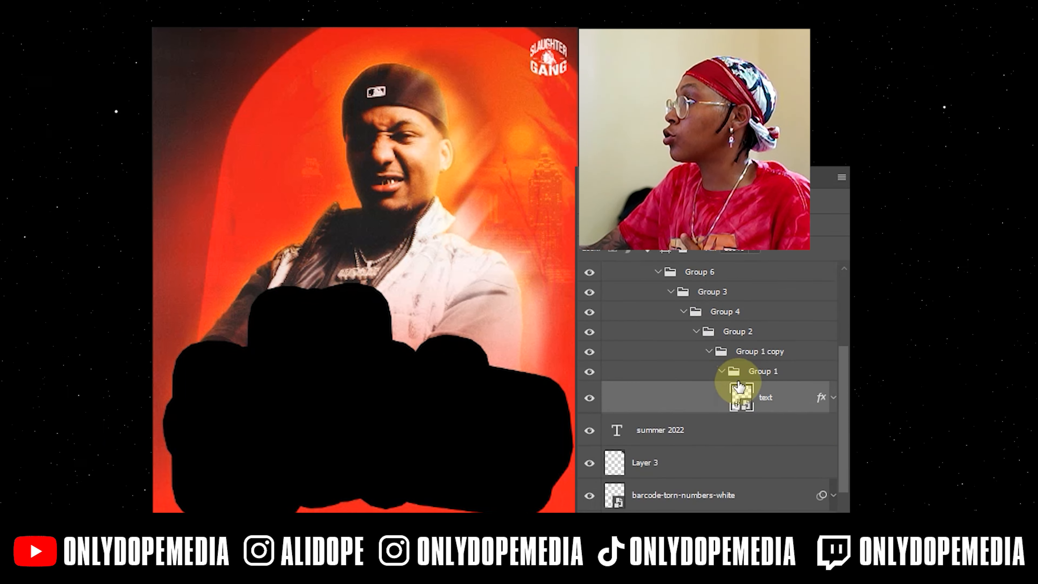
pyautogui.click(794, 376)
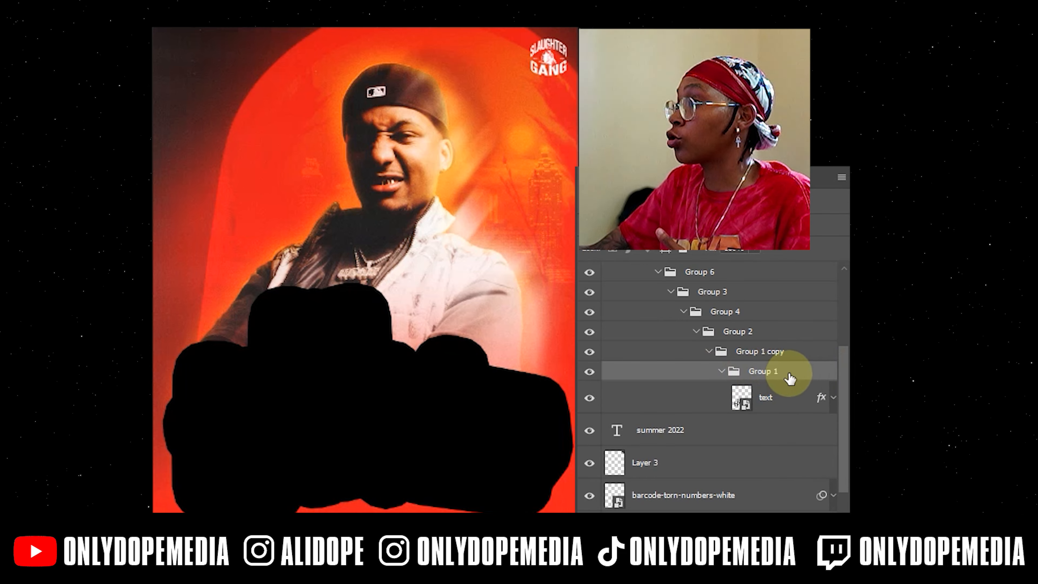
pyautogui.doubleClick(790, 378)
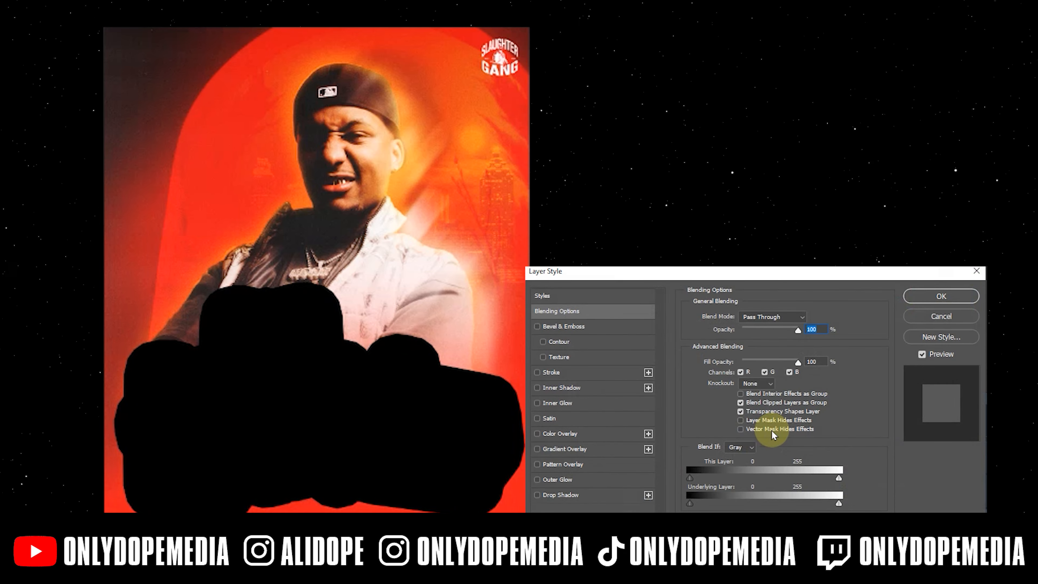
pyautogui.click(565, 450)
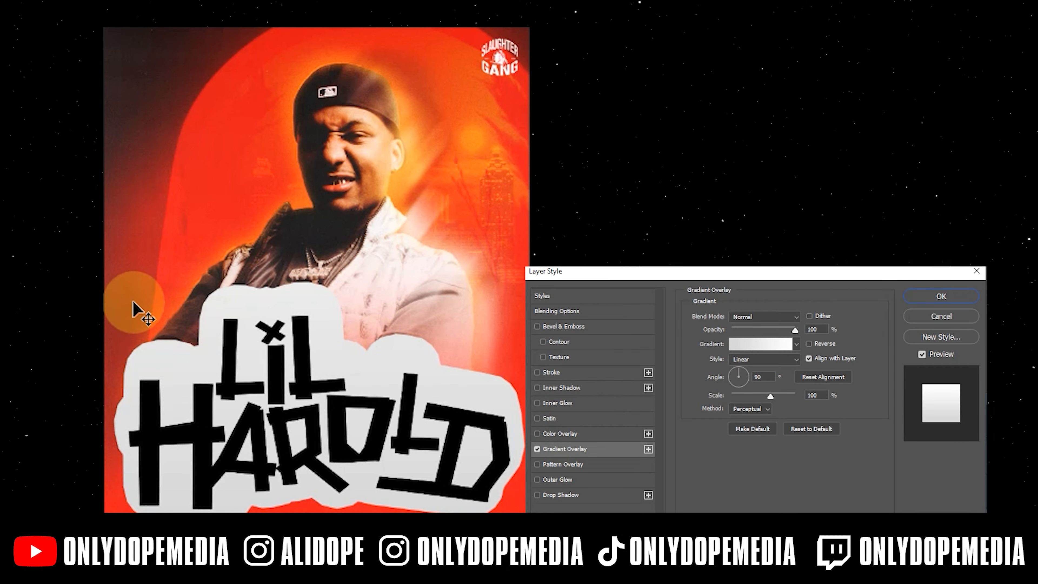
pyautogui.click(749, 347)
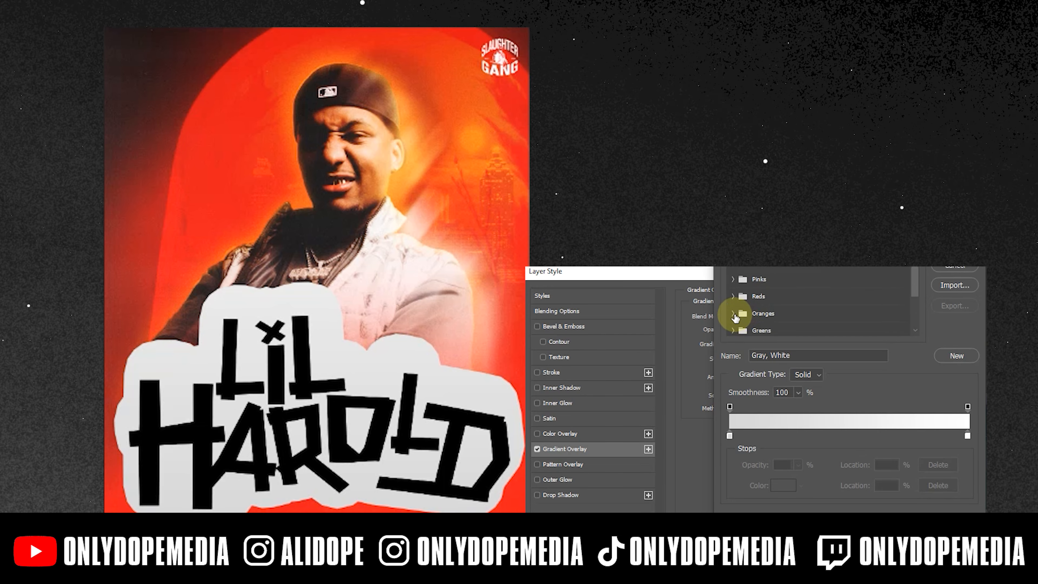
pyautogui.click(734, 322)
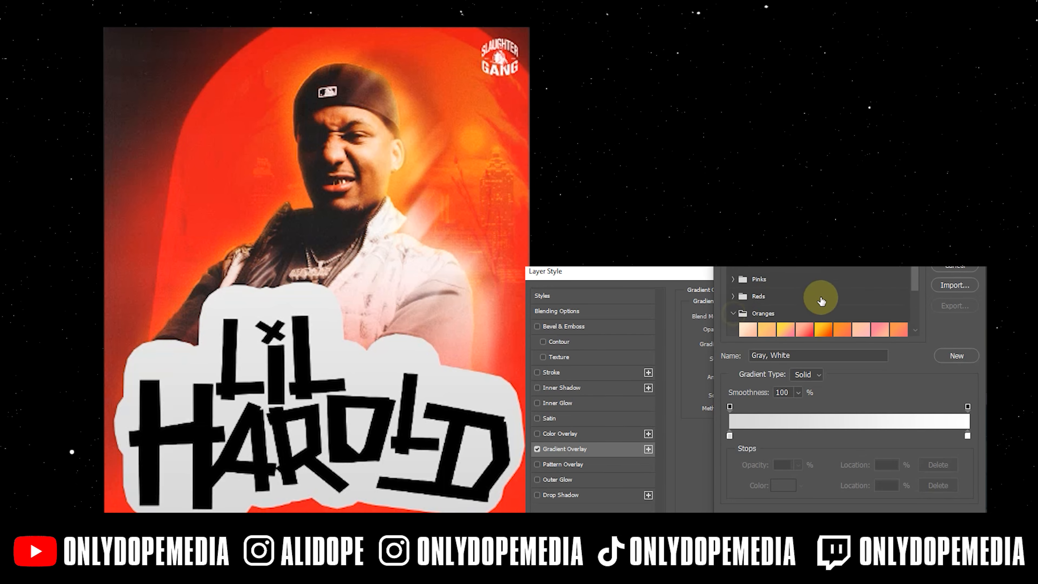
pyautogui.scroll(-3, 822, 298)
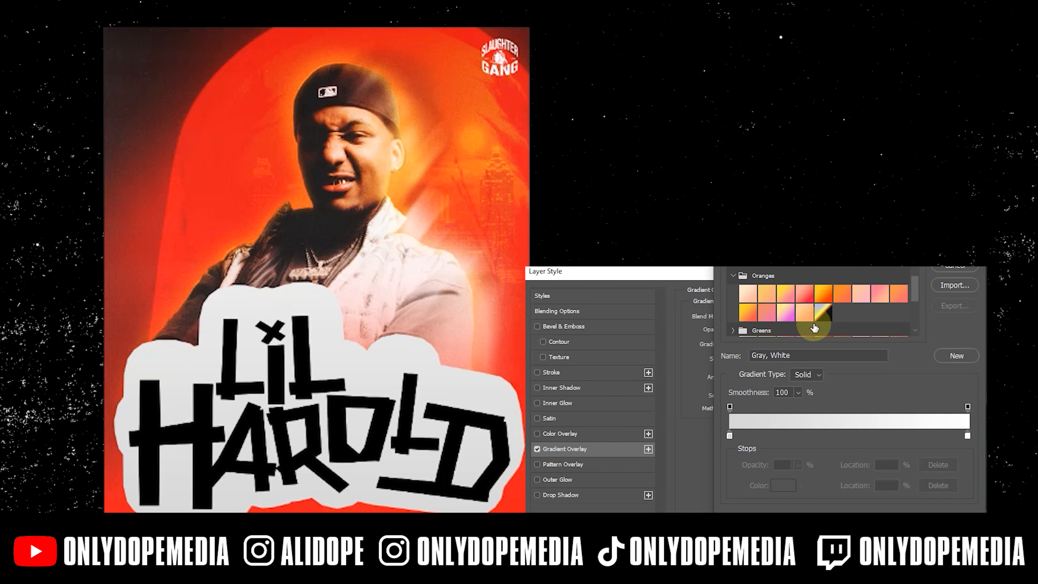
pyautogui.click(822, 316)
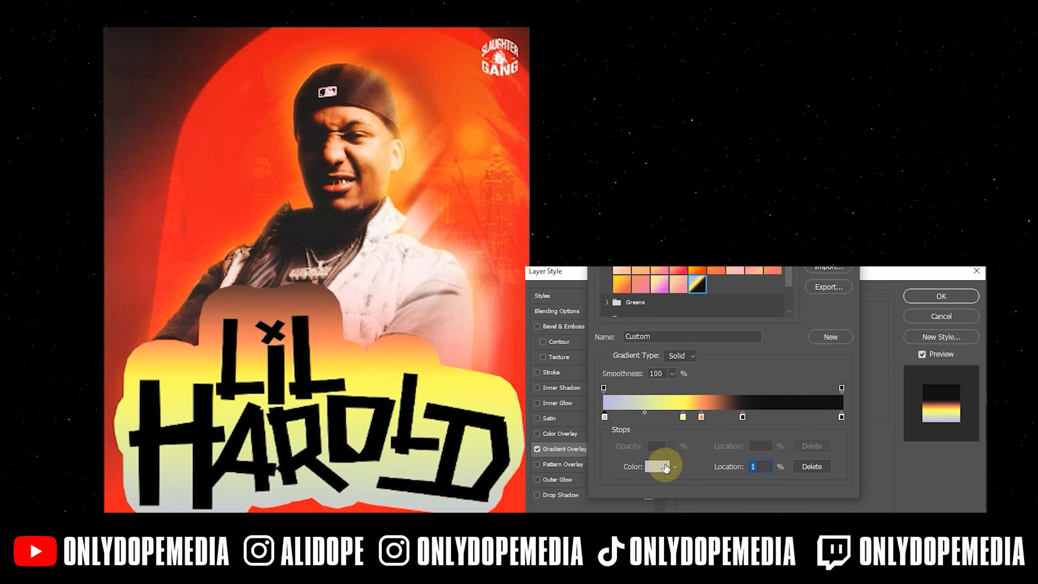
# Step: Inspect the colours of the lavender, yellow and orange stops in Group 1's overlay gradient
pyautogui.click(665, 467)
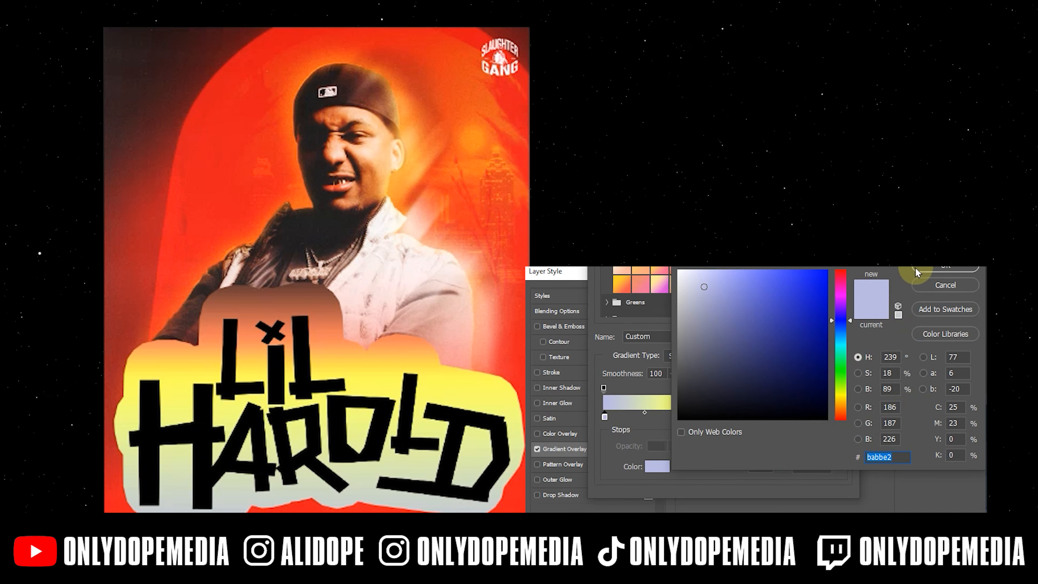
pyautogui.click(945, 269)
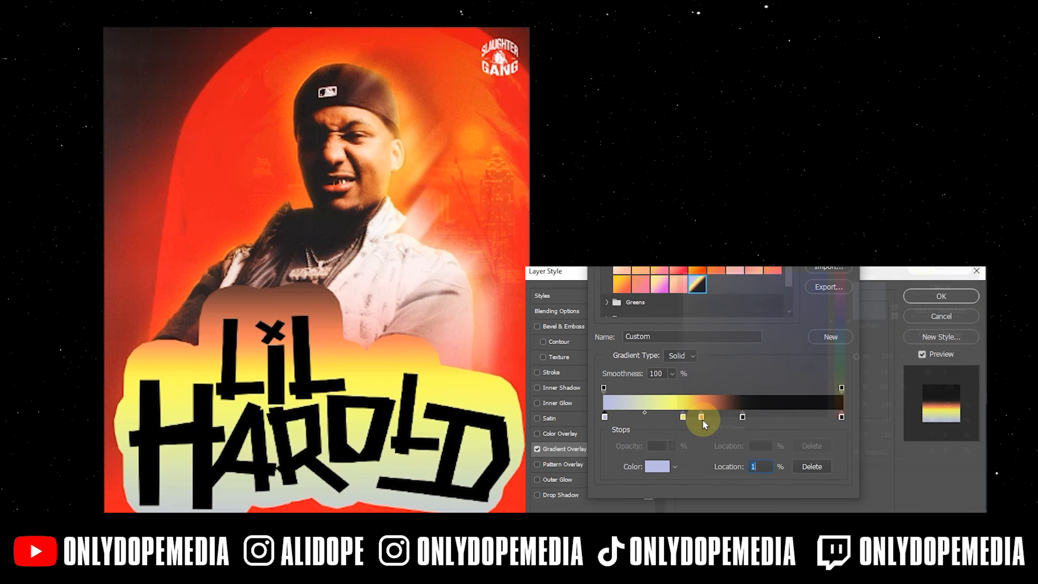
pyautogui.doubleClick(684, 417)
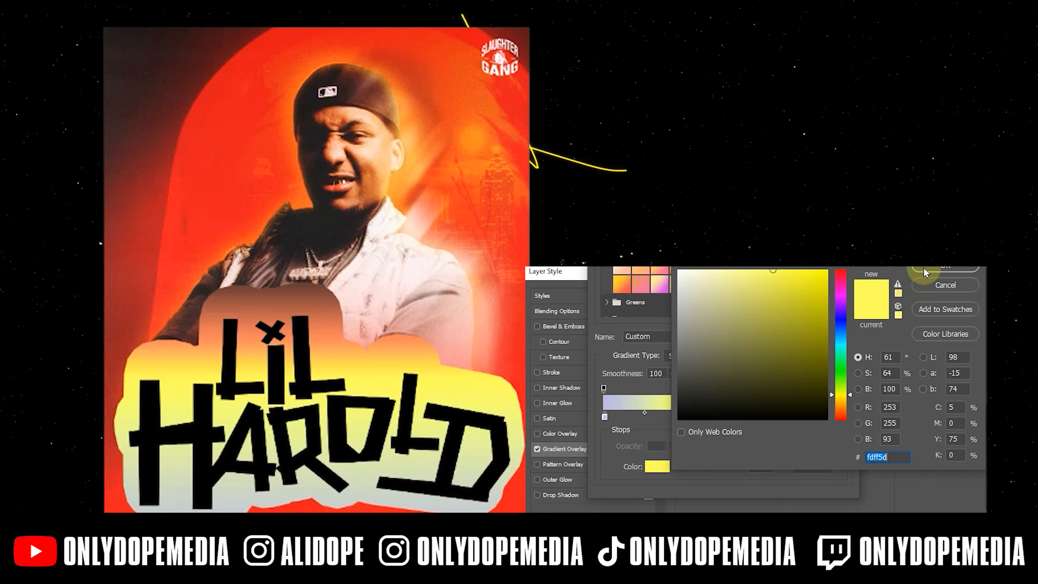
pyautogui.click(921, 285)
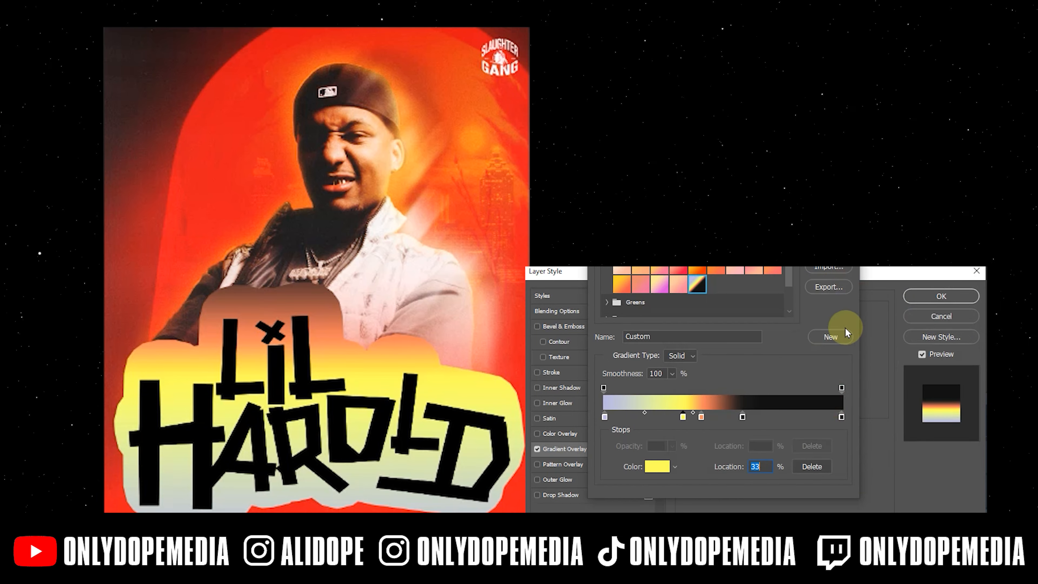
pyautogui.click(701, 416)
pyautogui.click(658, 464)
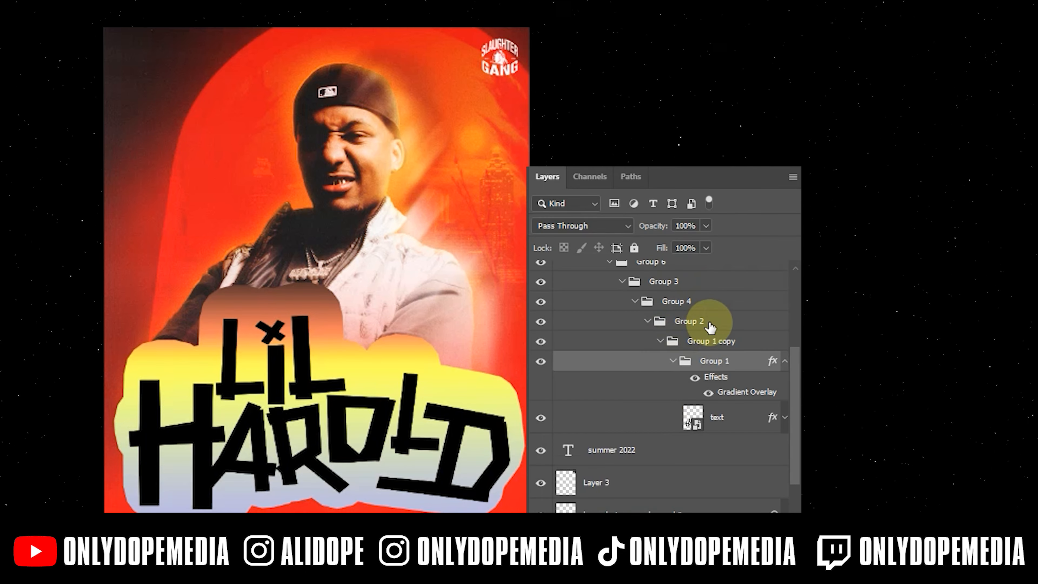
# Step: Apply Bevel & Emboss to Group 2 as a smooth Inner Bevel with 74% depth, Up direction, 5 px size and 0 px soften
pyautogui.click(714, 322)
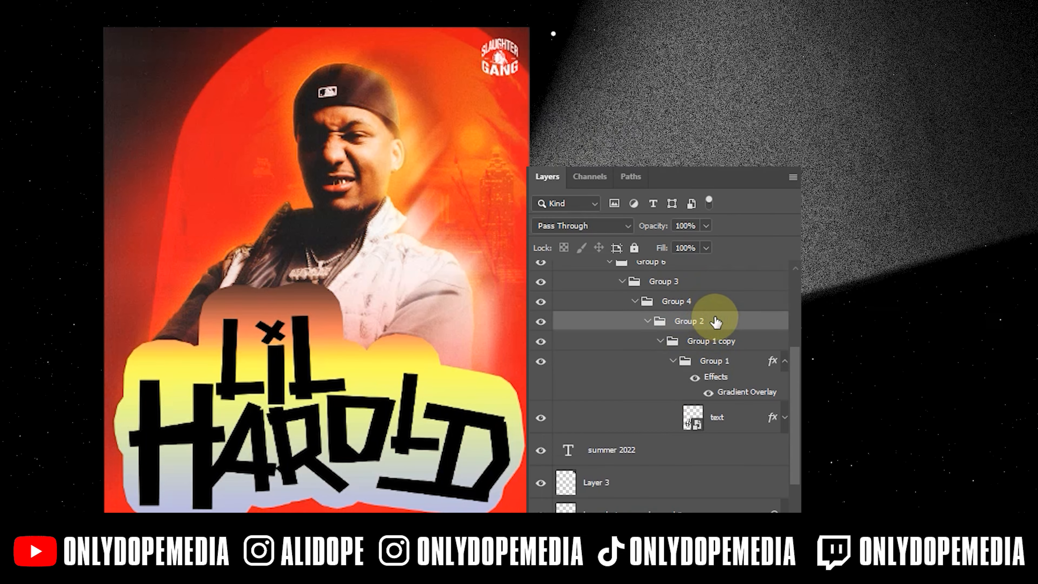
pyautogui.click(784, 362)
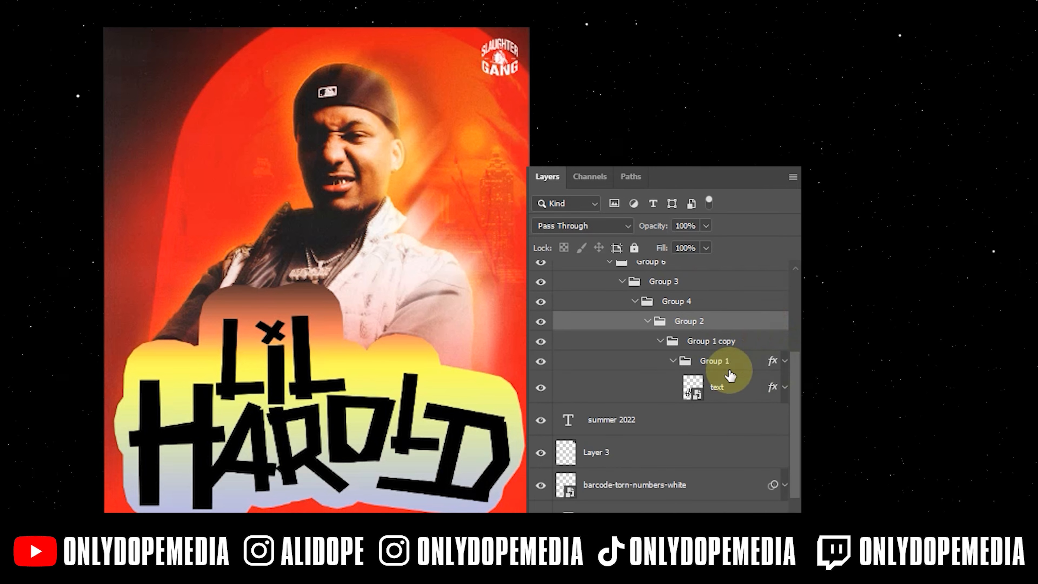
pyautogui.doubleClick(715, 321)
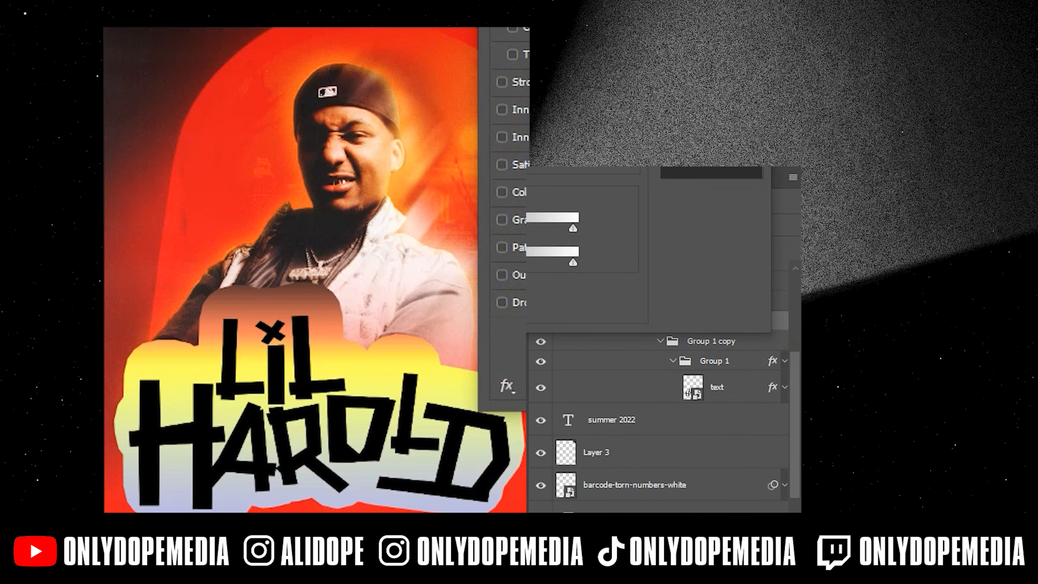
pyautogui.click(531, 1)
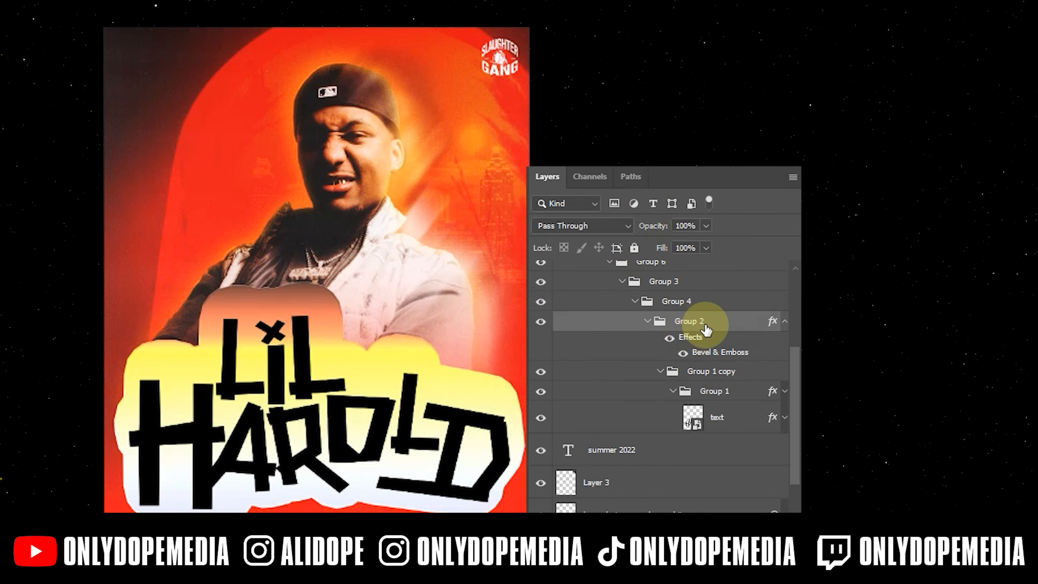
pyautogui.doubleClick(707, 325)
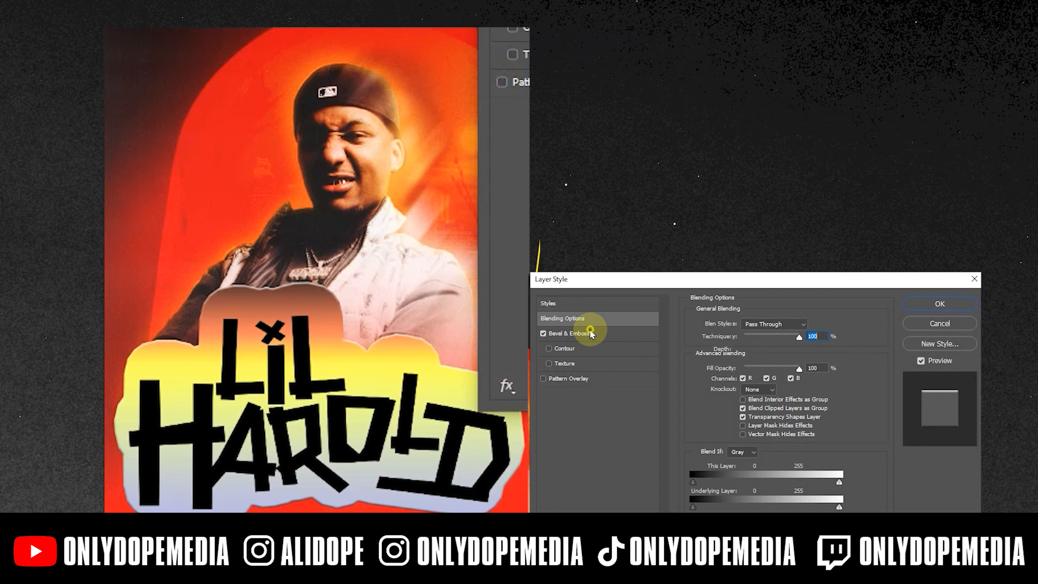
pyautogui.click(591, 334)
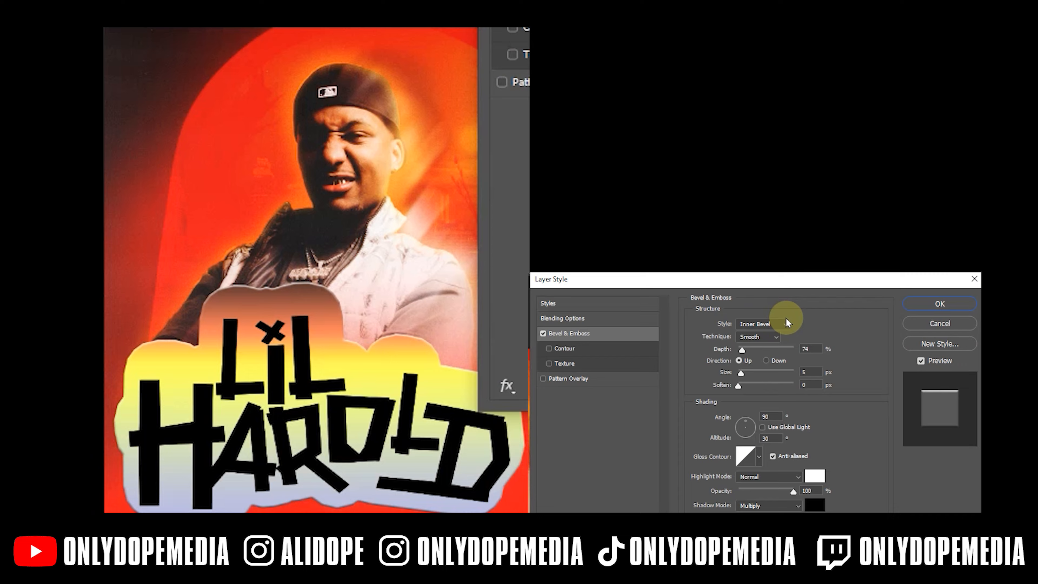
pyautogui.click(811, 348)
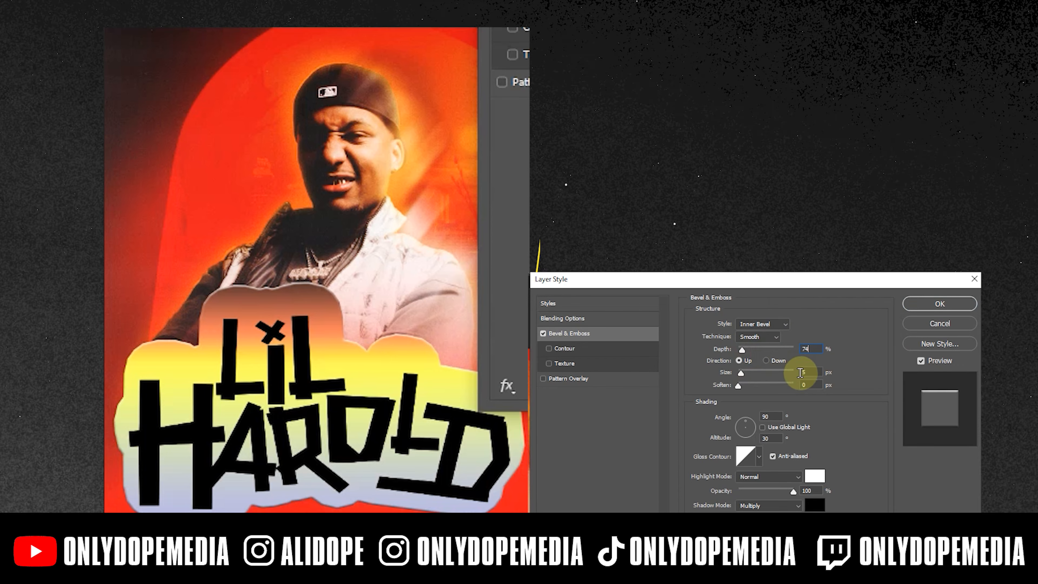
pyautogui.click(814, 371)
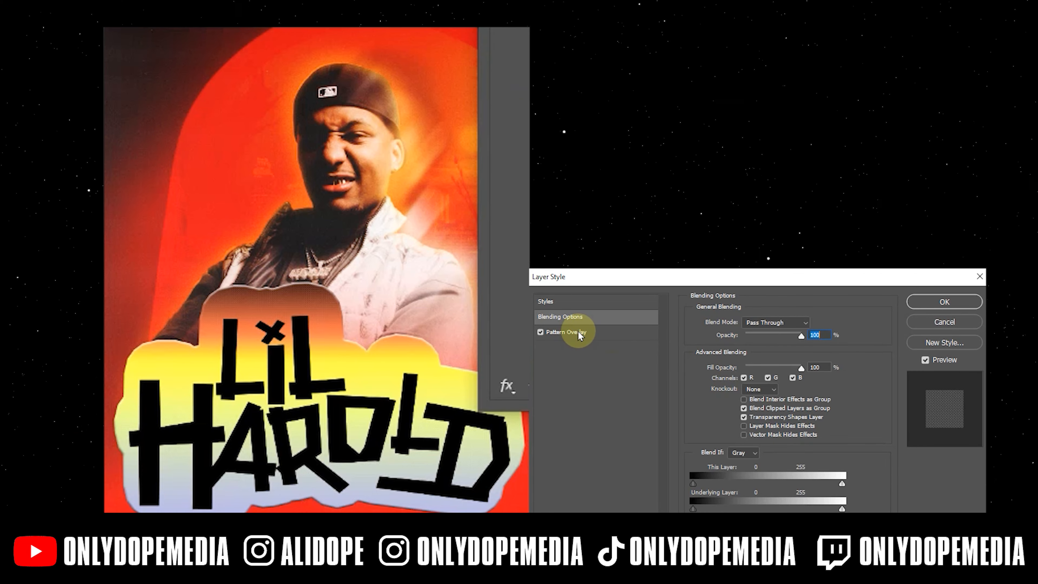
# Step: Apply a Pattern Overlay to Group 4 inside the BASE group
pyautogui.click(576, 332)
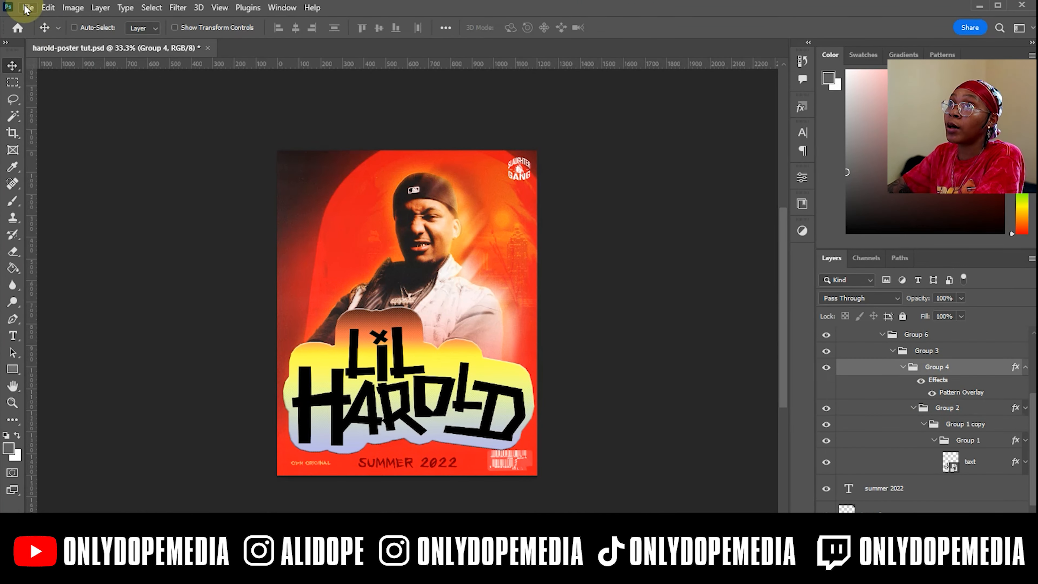
# Step: Create a new 1200 x 1500 px document at 96 ppi with a white background
pyautogui.click(25, 8)
pyautogui.click(33, 20)
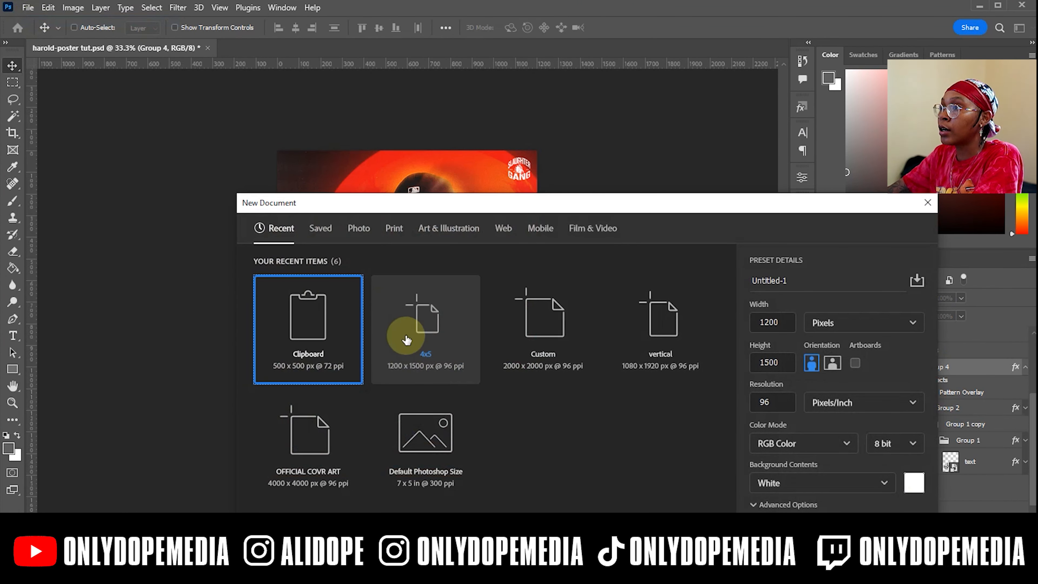
pyautogui.click(306, 338)
pyautogui.doubleClick(305, 337)
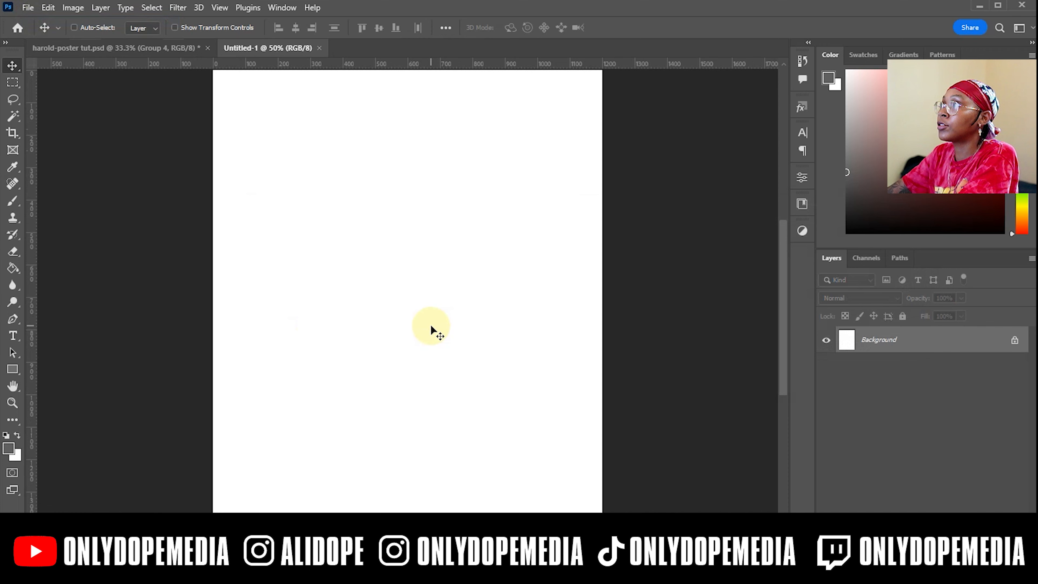
# Step: Draw a black (000000) circle about 56 px wide with the Ellipse tool near the new page's upper-left corner
pyautogui.moveTo(13, 373); pyautogui.dragTo(44, 380)
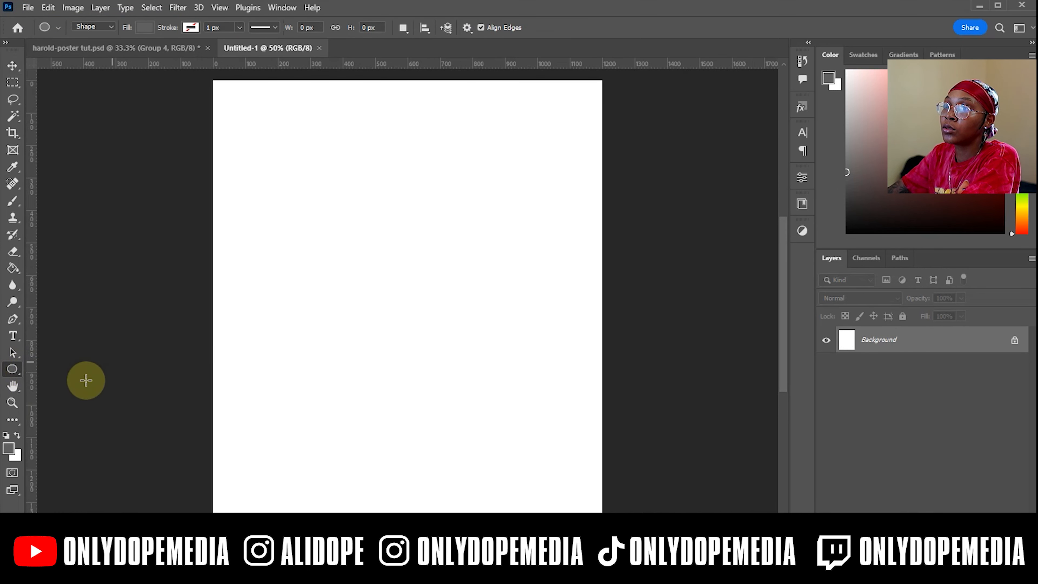
pyautogui.click(8, 449)
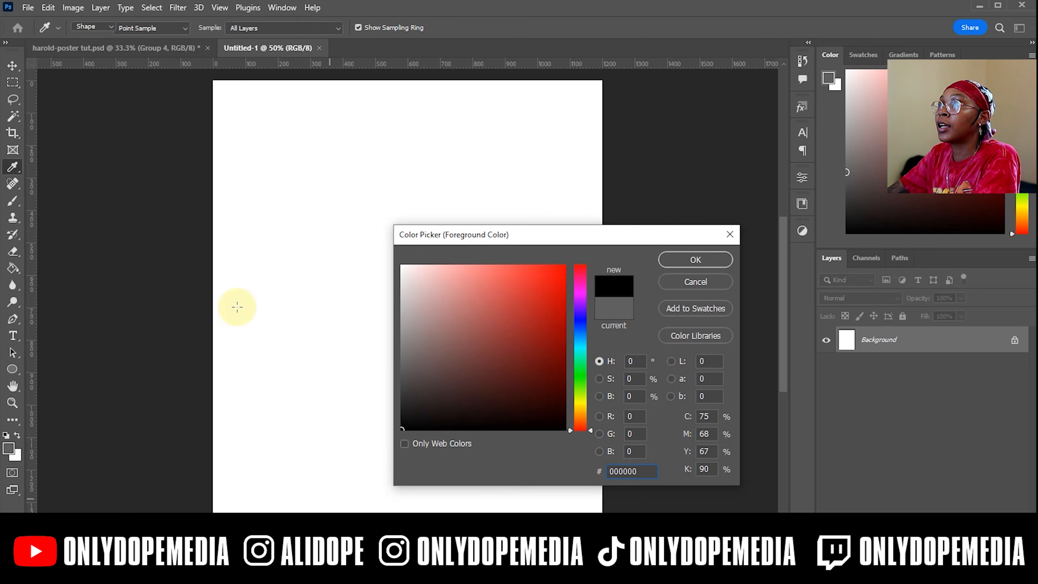
pyautogui.press('Return')
pyautogui.moveTo(229, 97); pyautogui.dragTo(239, 108)
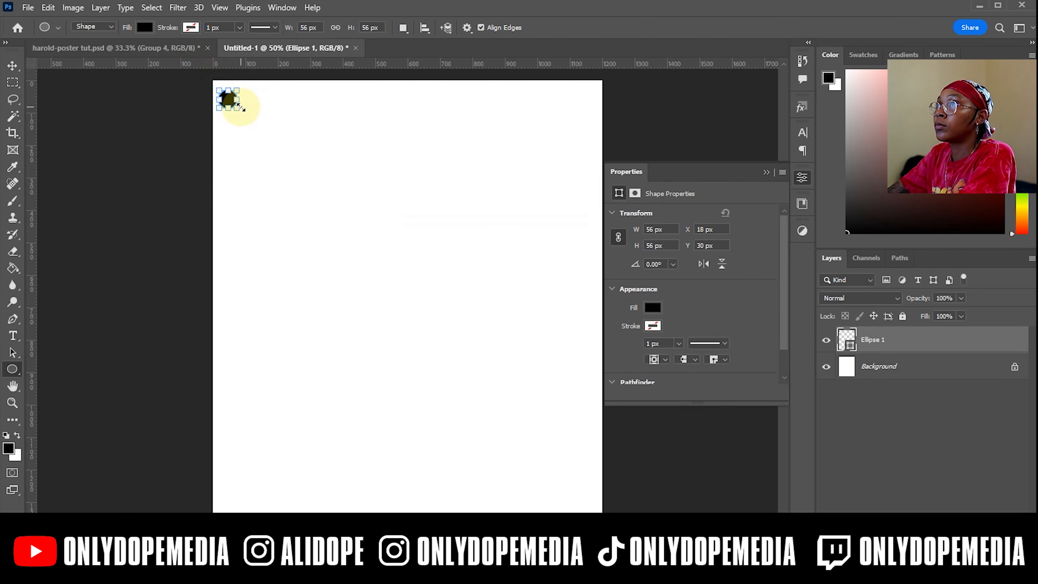
# Step: Duplicate the black circle and place the copy diagonally below and to its right at X 64 px, Y 80 px
pyautogui.click(14, 65)
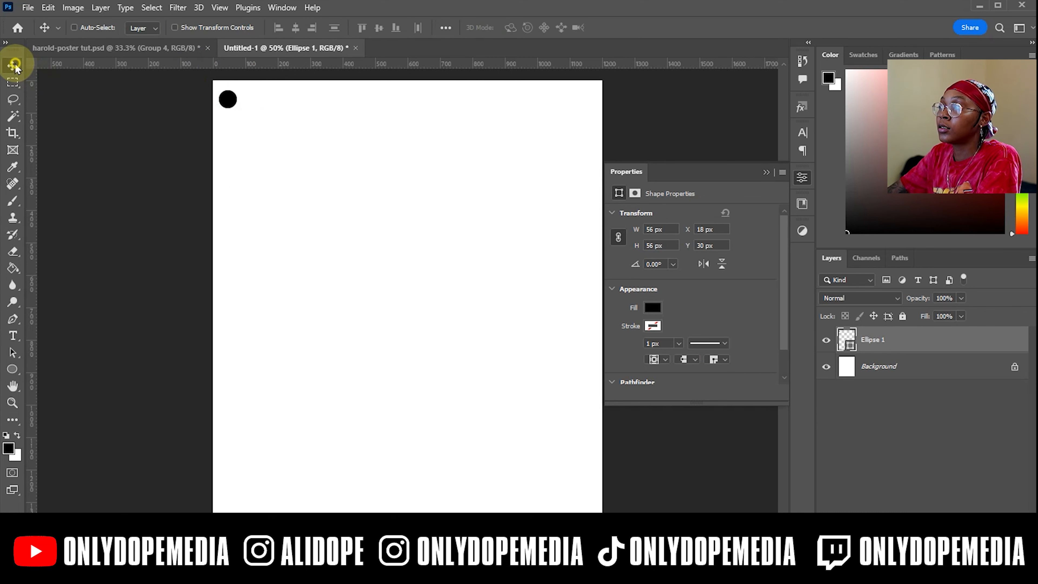
pyautogui.moveTo(230, 107); pyautogui.dragTo(238, 109)
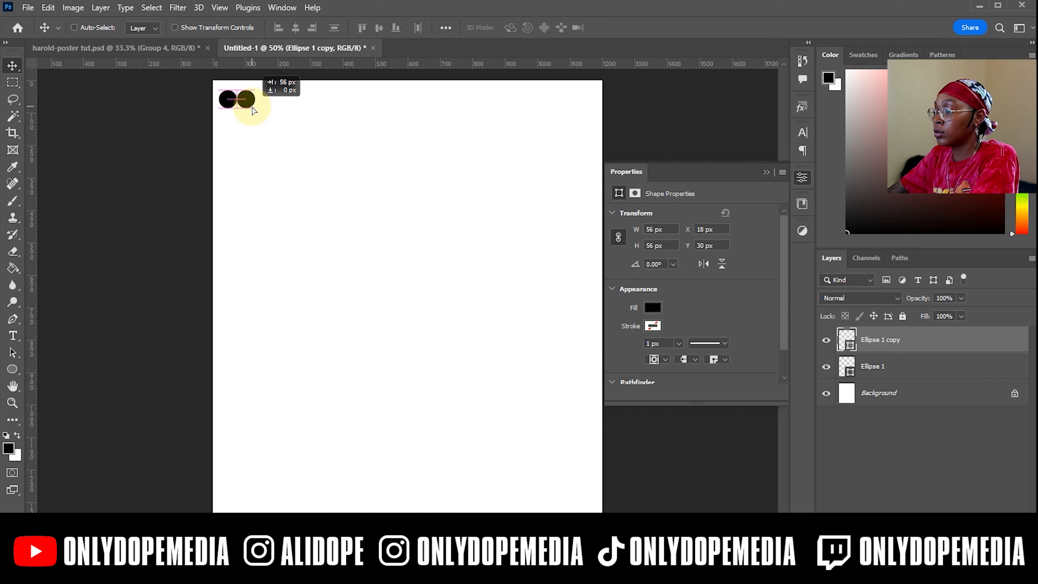
pyautogui.press('Right')
pyautogui.press('Right')
pyautogui.press('Right')
pyautogui.press('Right')
pyautogui.press('Right')
pyautogui.press('Right')
pyautogui.press('Right')
pyautogui.press('Right')
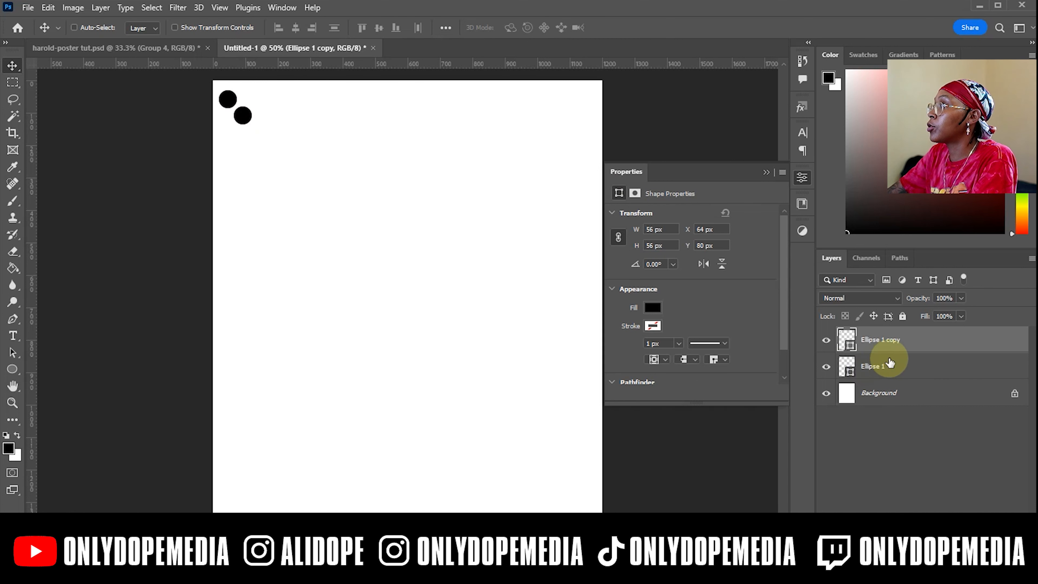
# Step: Duplicate both circles together and move the copies up and to the right, to X 82 px, Y 15 px
pyautogui.keyDown('ctrl'); pyautogui.click(894, 367); pyautogui.keyUp('ctrl')
pyautogui.hotkey('ctrl', 'j')
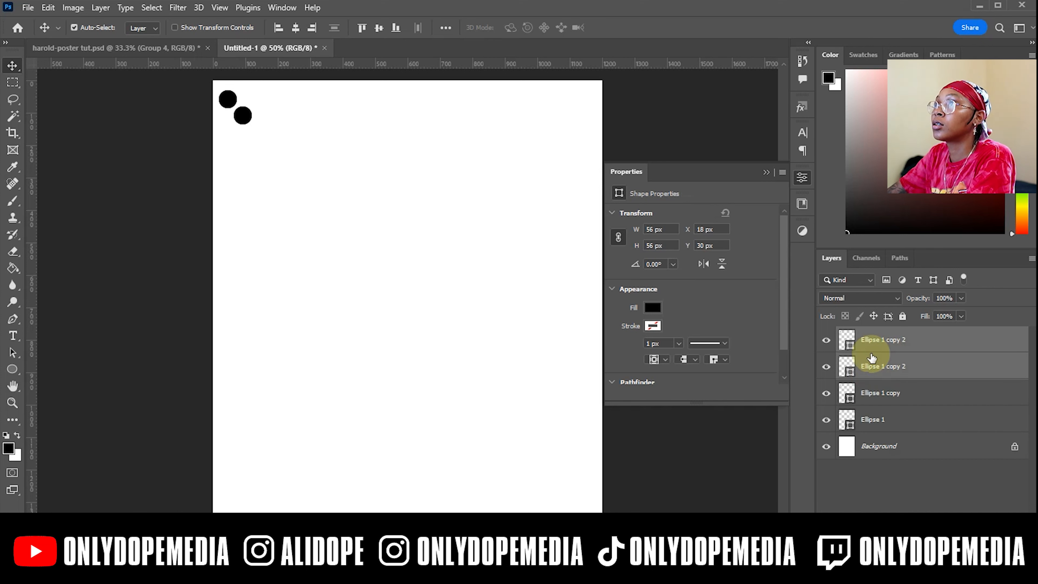
pyautogui.moveTo(239, 117); pyautogui.dragTo(273, 118)
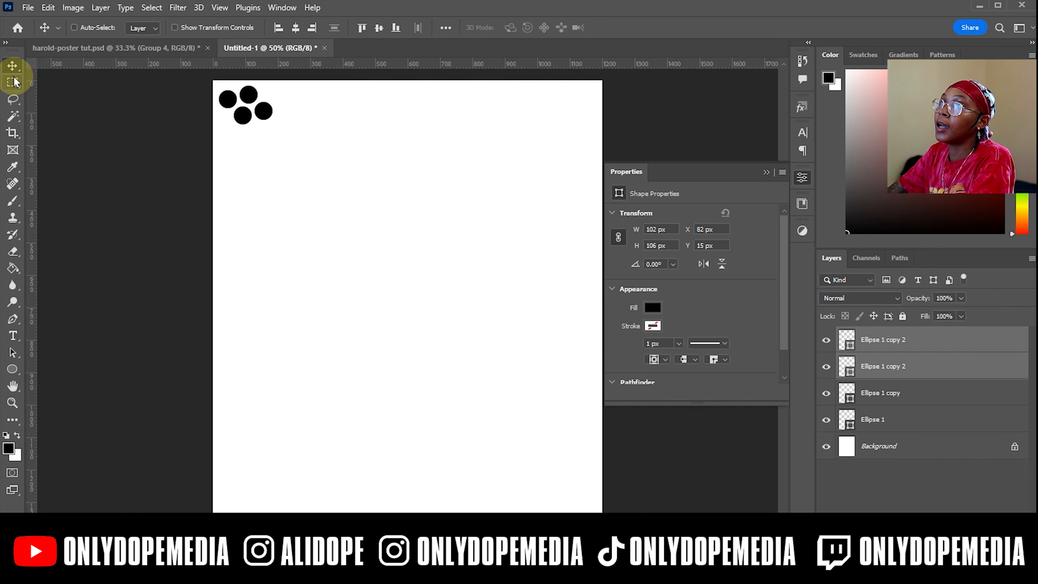
# Step: Select the page's upper-left area around the four circles with a rectangular marquee and save it as a pattern named dots
pyautogui.click(12, 82)
pyautogui.click(83, 82)
pyautogui.moveTo(198, 77); pyautogui.dragTo(278, 139)
pyautogui.click(998, 241)
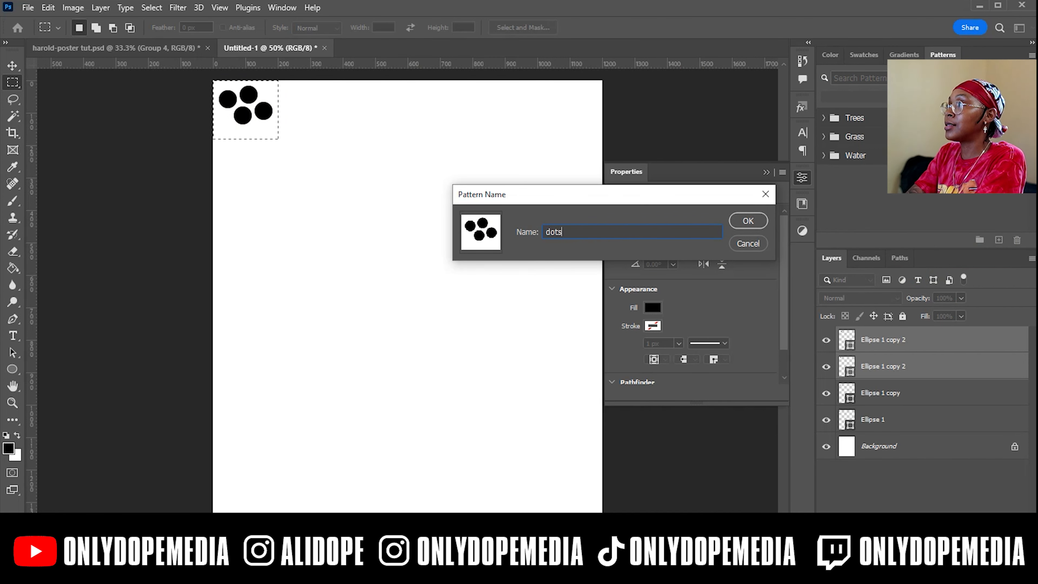
pyautogui.press('Return')
pyautogui.hscroll(-1, 793, 222)
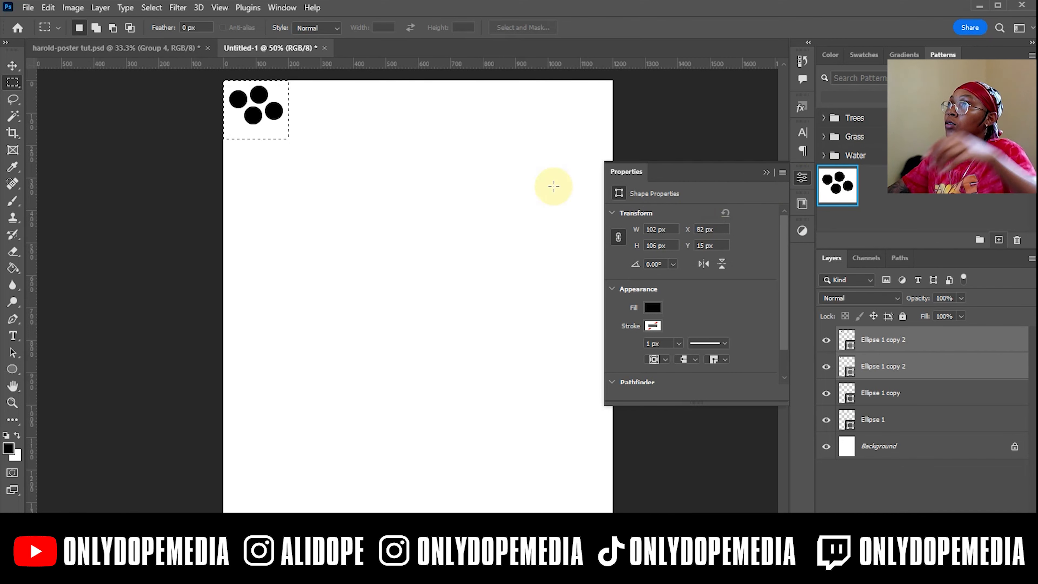
# Step: Close the untitled pattern document without saving to return to the poster, and collapse the open properties display
pyautogui.click(325, 48)
pyautogui.click(620, 281)
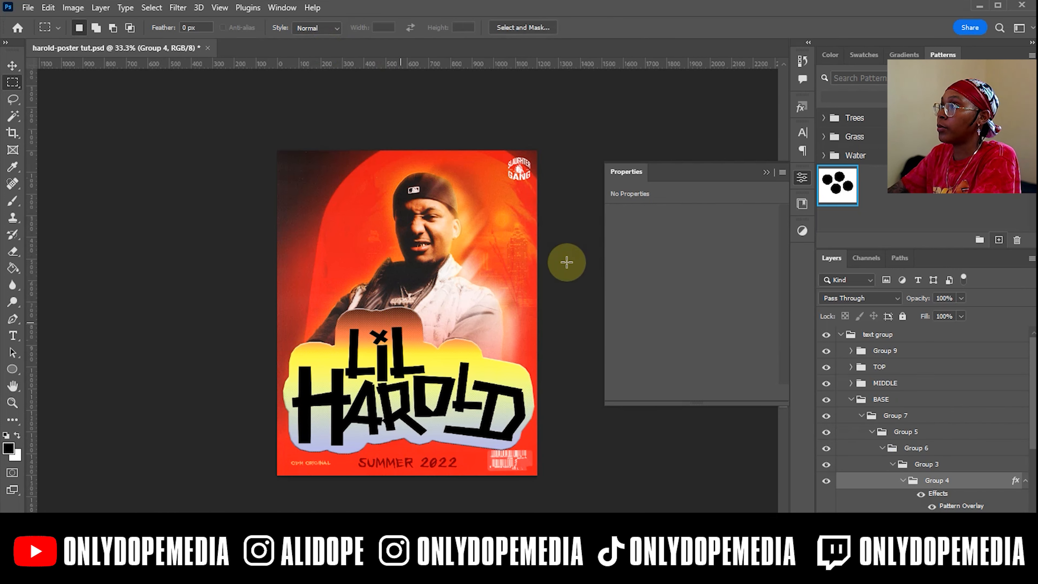
pyautogui.click(766, 172)
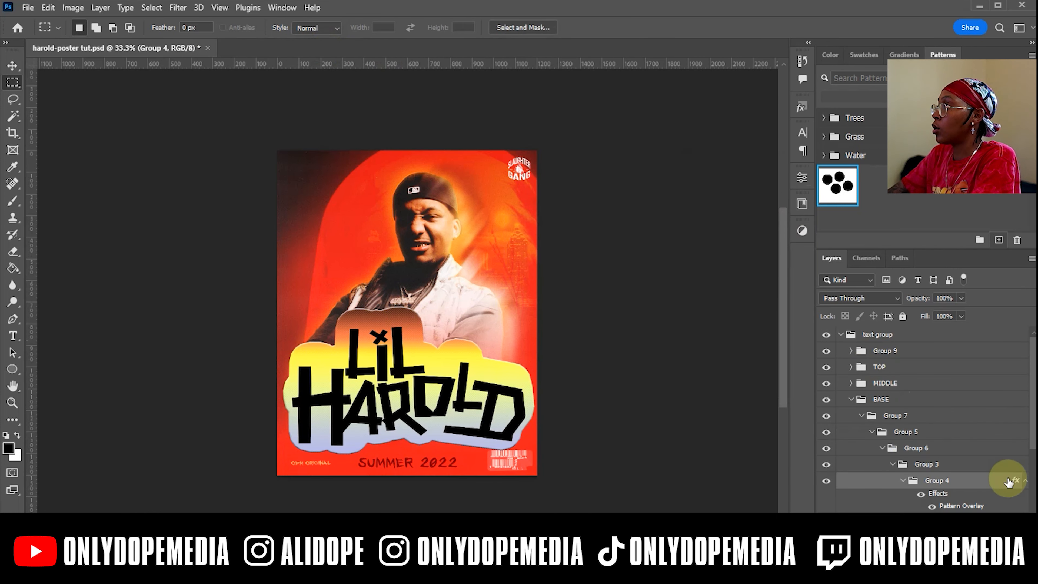
# Step: Apply Bevel & Emboss to Group 3 inside the BASE group
pyautogui.click(1026, 485)
pyautogui.doubleClick(969, 472)
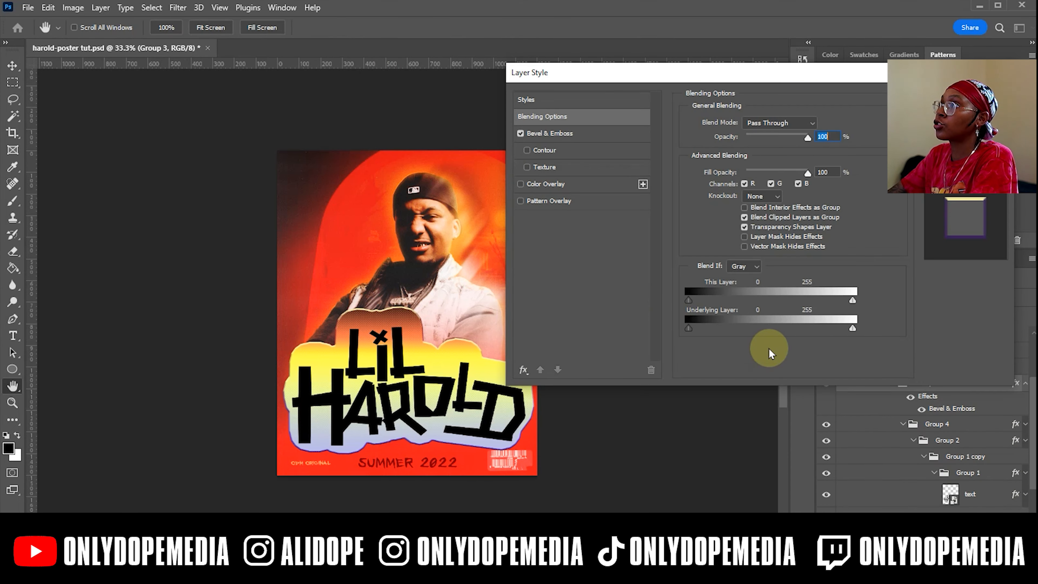
pyautogui.click(585, 134)
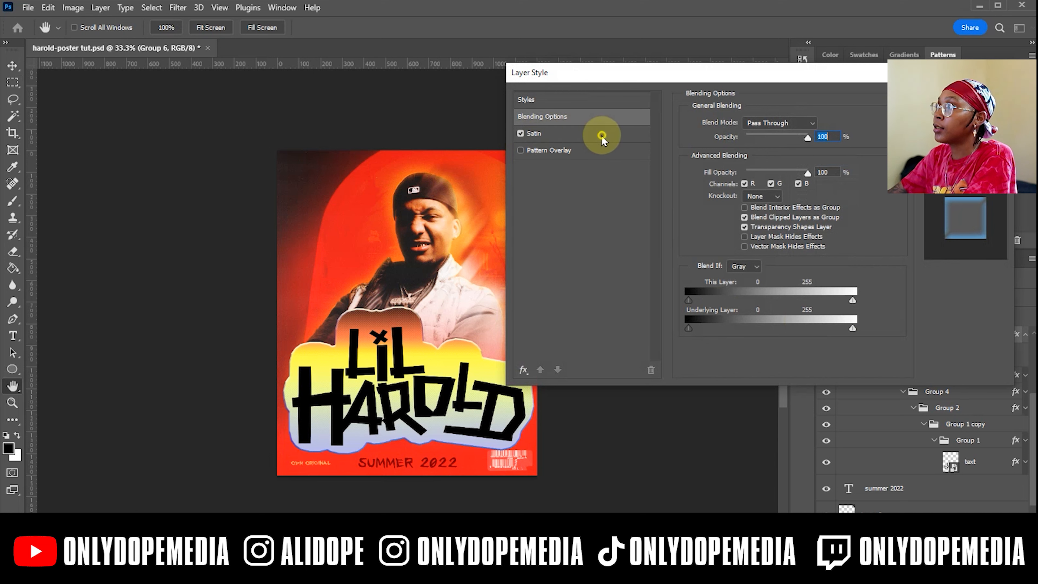
# Step: Apply a blue Satin to BASE's Group 6 with Lighten blending, 100% opacity, -66° angle, 5 px distance and 12 px size
pyautogui.click(552, 135)
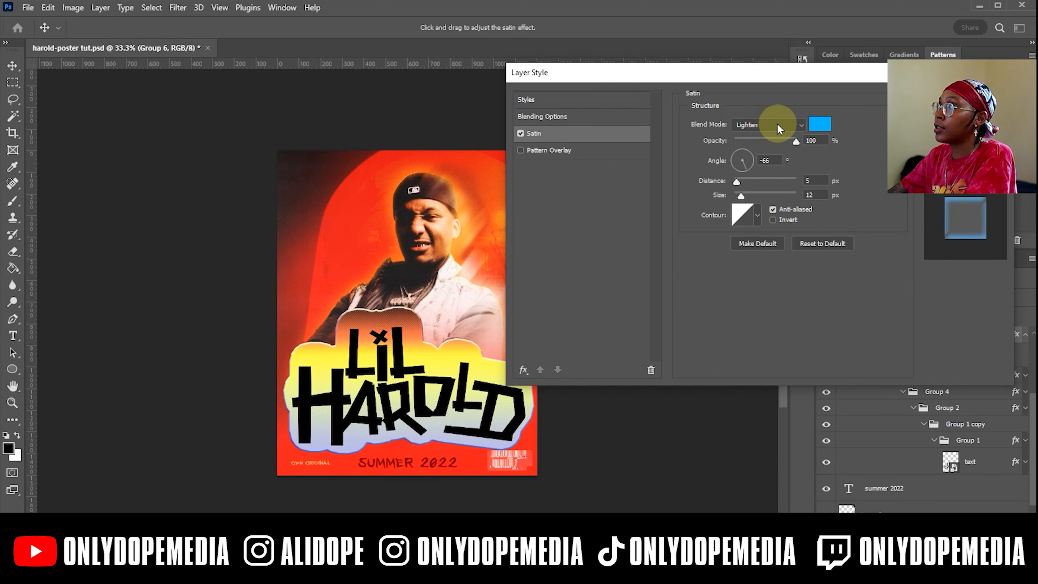
pyautogui.click(768, 126)
pyautogui.click(800, 127)
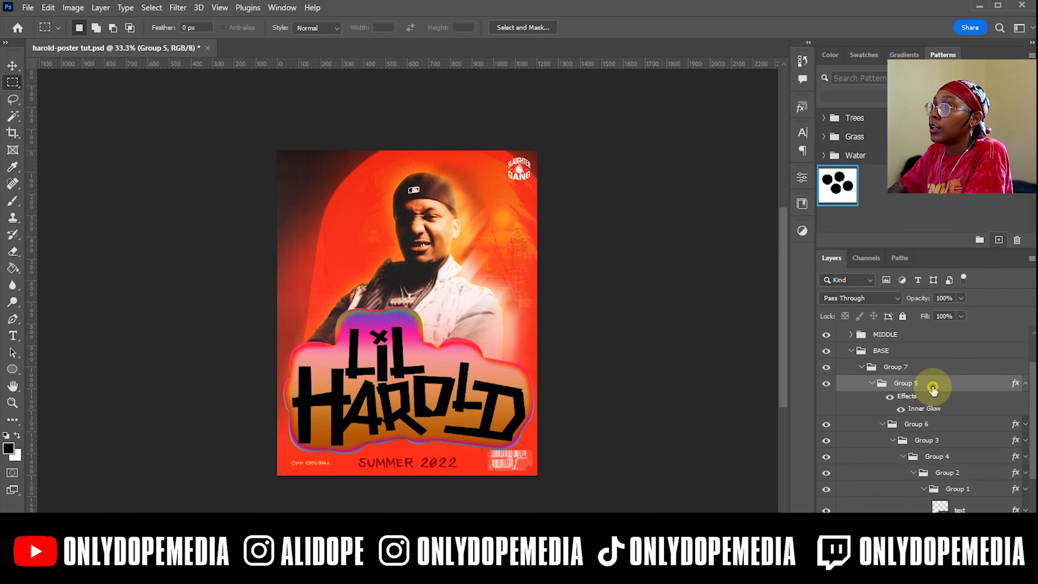
# Step: Apply an Inner Glow to Group 5 and a black Multiply Drop Shadow to Group 7 with 100% opacity, 90° angle, 1 px distance, 9 px size
pyautogui.doubleClick(933, 388)
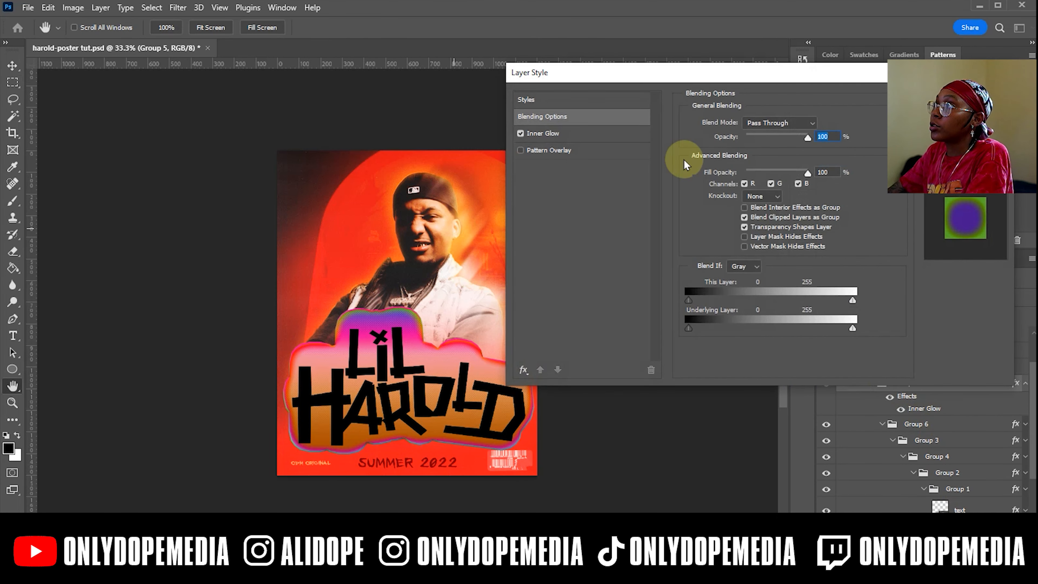
pyautogui.click(564, 134)
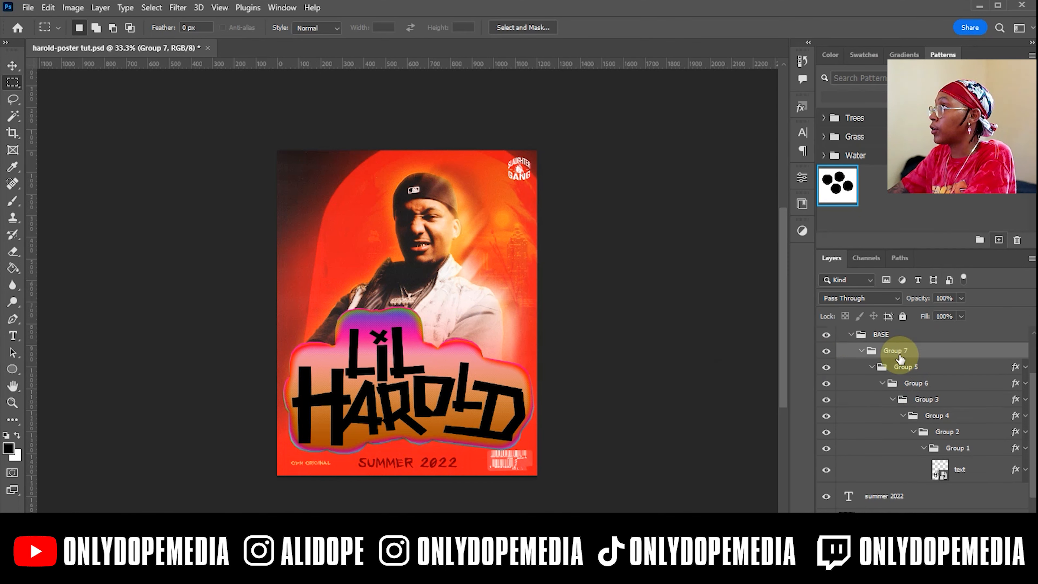
pyautogui.doubleClick(919, 349)
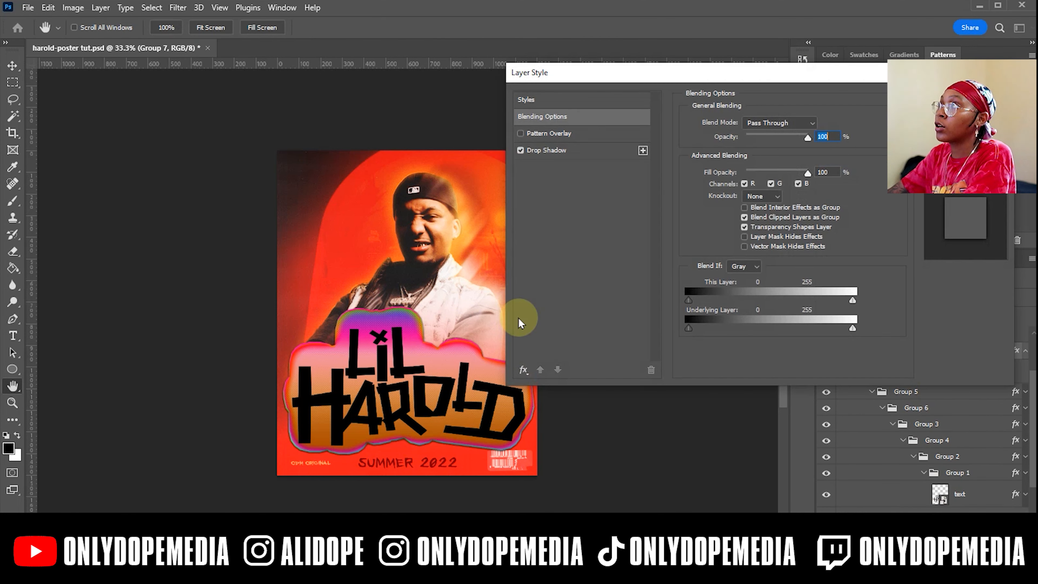
pyautogui.click(546, 150)
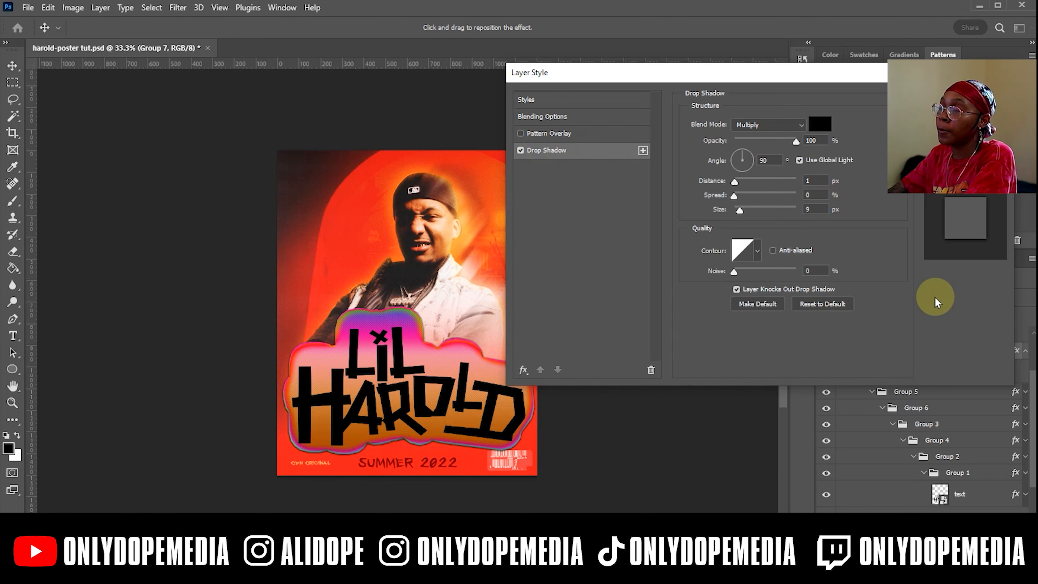
pyautogui.click(966, 98)
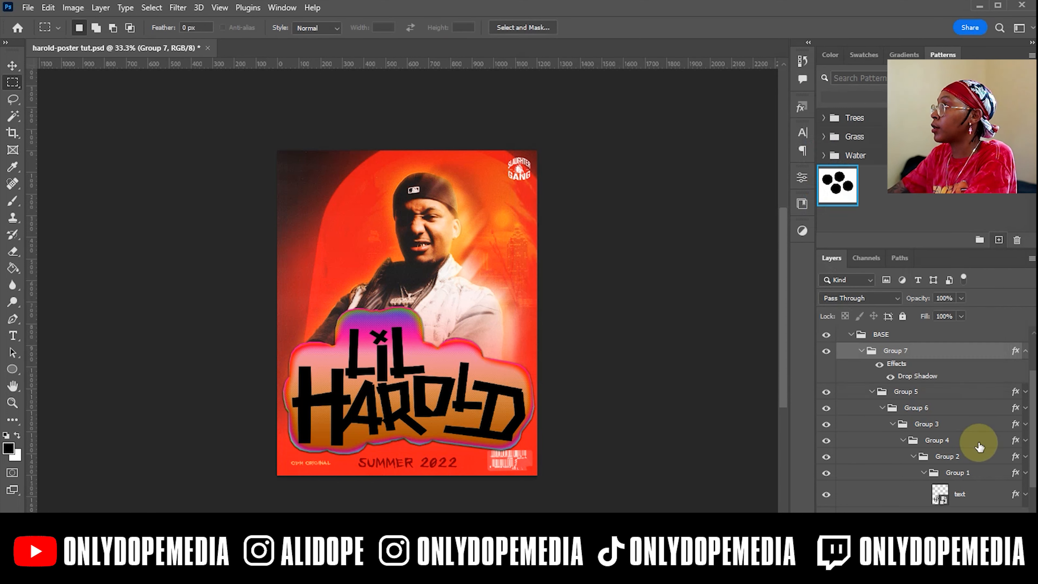
pyautogui.click(1024, 352)
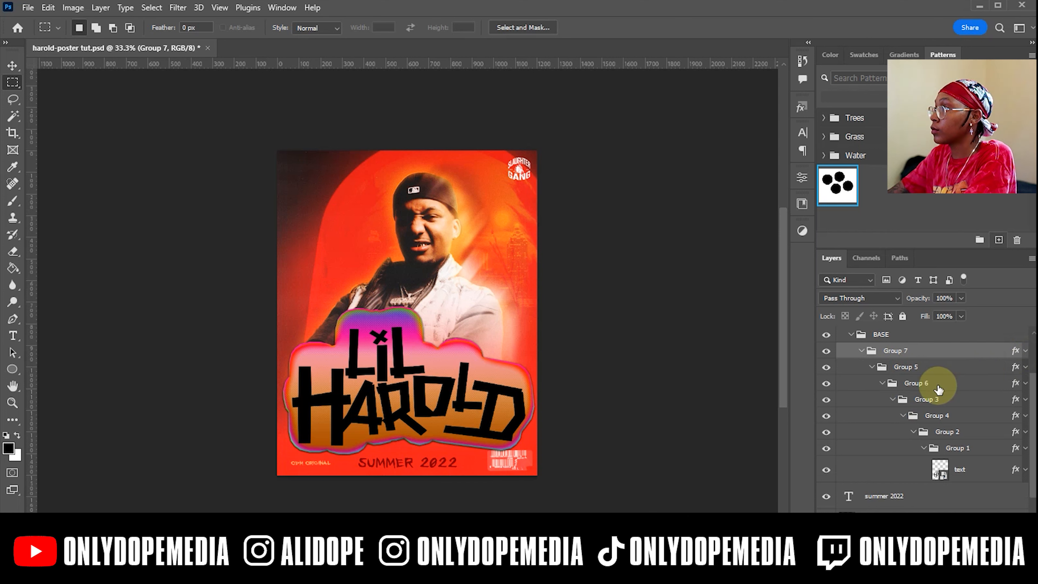
# Step: Apply a Drop Shadow to the whole BASE group and save the poster
pyautogui.scroll(1, 939, 389)
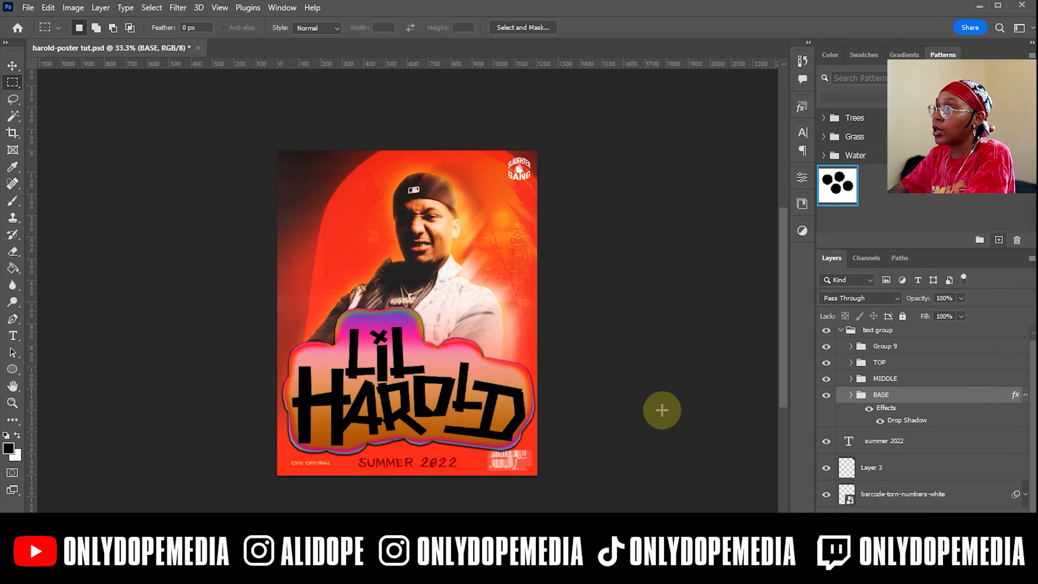
pyautogui.click(1025, 395)
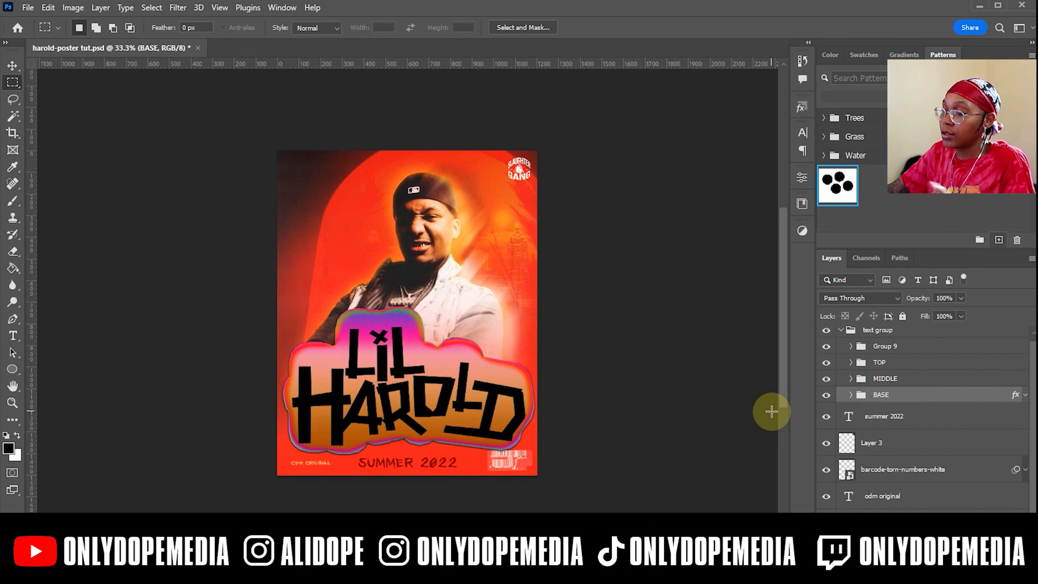
pyautogui.hotkey('ctrl', 's')
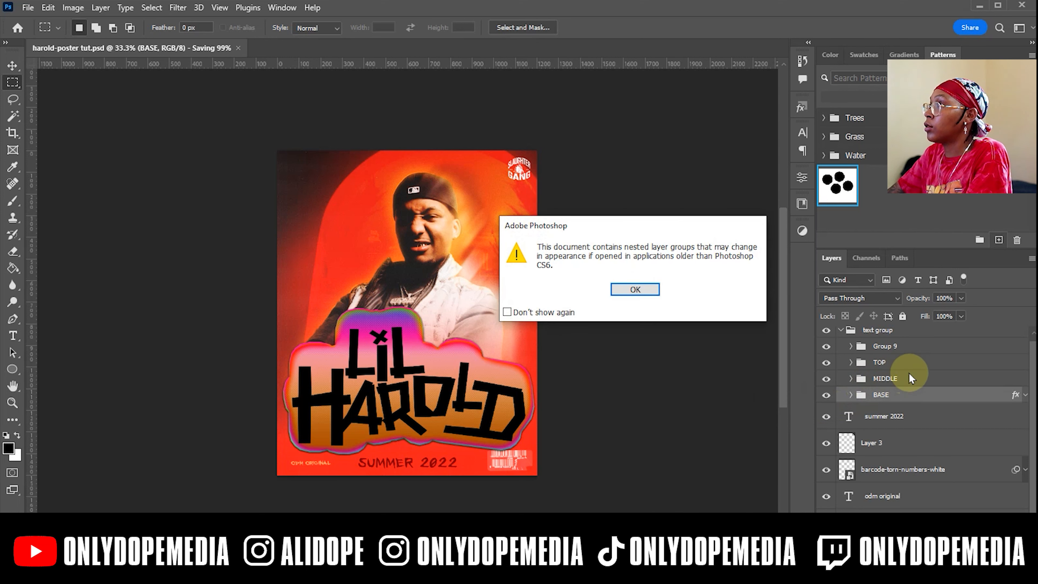
pyautogui.click(635, 290)
# Step: Expand the MIDDLE group and give its text layer a 16 px white outside Stroke and a white Color Overlay at 100% opacity
pyautogui.click(900, 378)
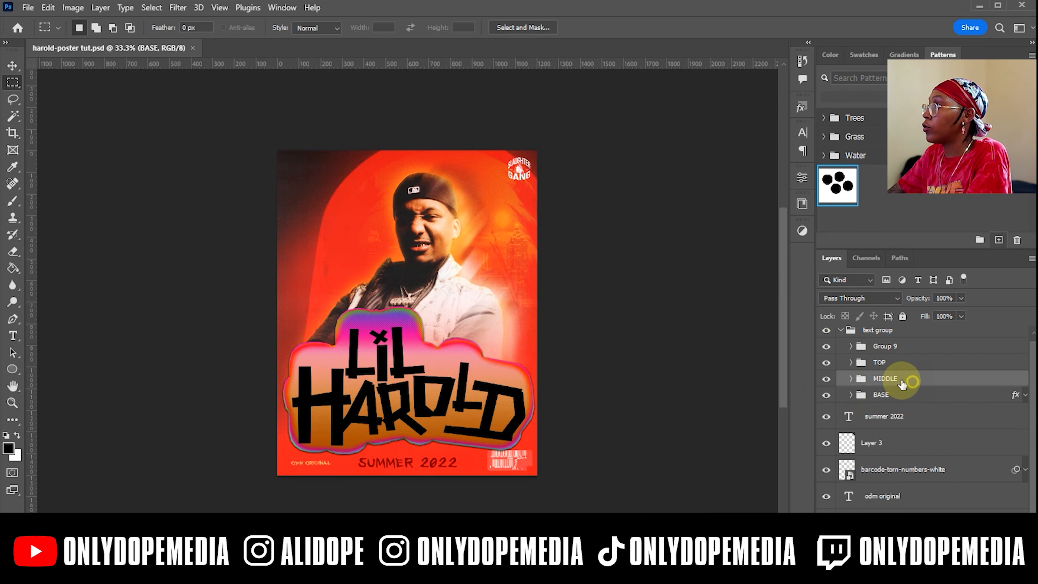
pyautogui.keyDown('alt'); pyautogui.click(852, 379); pyautogui.keyUp('alt')
pyautogui.scroll(-1, 891, 404)
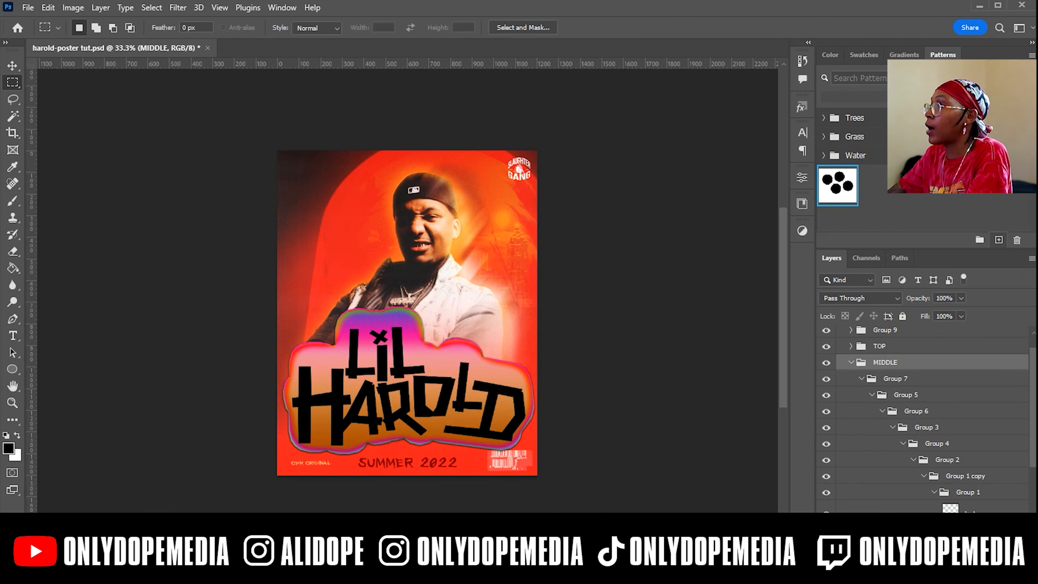
pyautogui.doubleClick(992, 485)
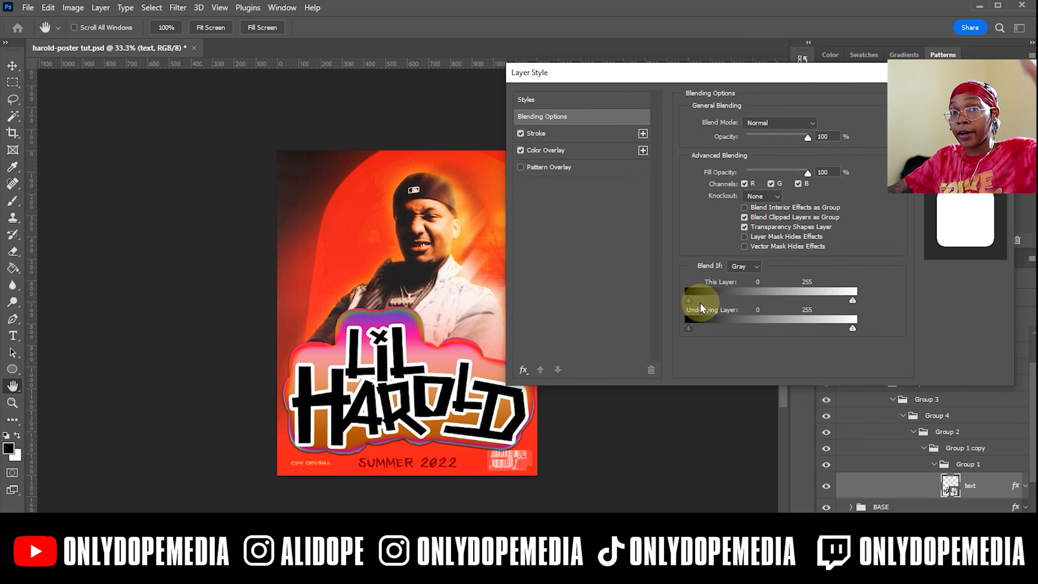
pyautogui.click(585, 133)
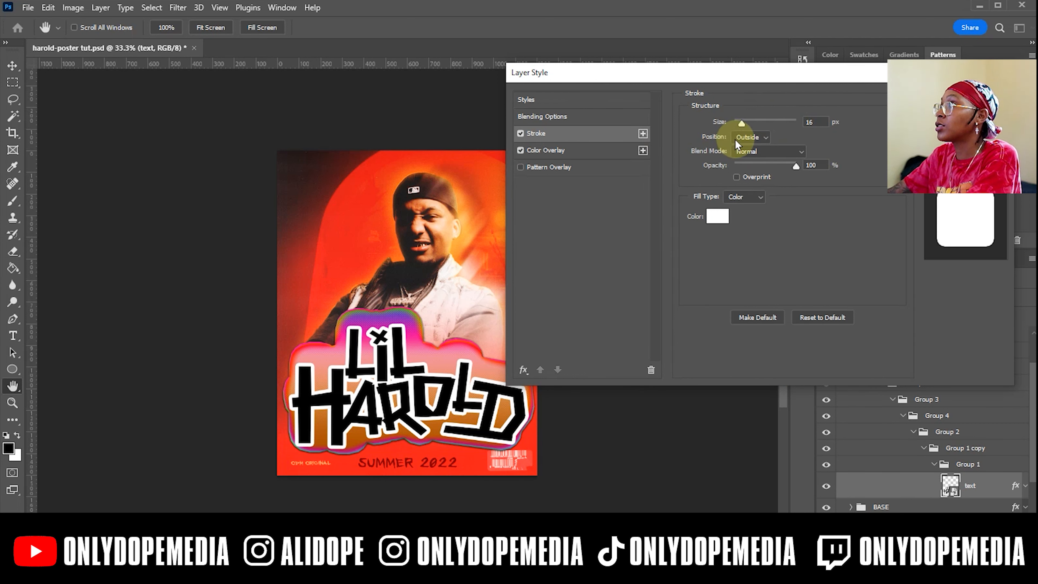
pyautogui.click(565, 150)
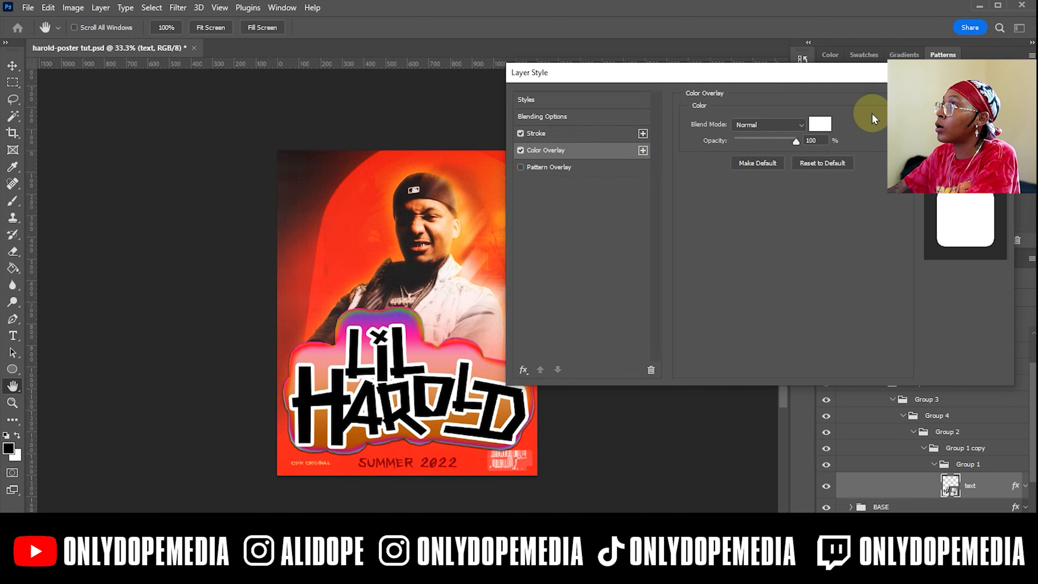
pyautogui.click(966, 99)
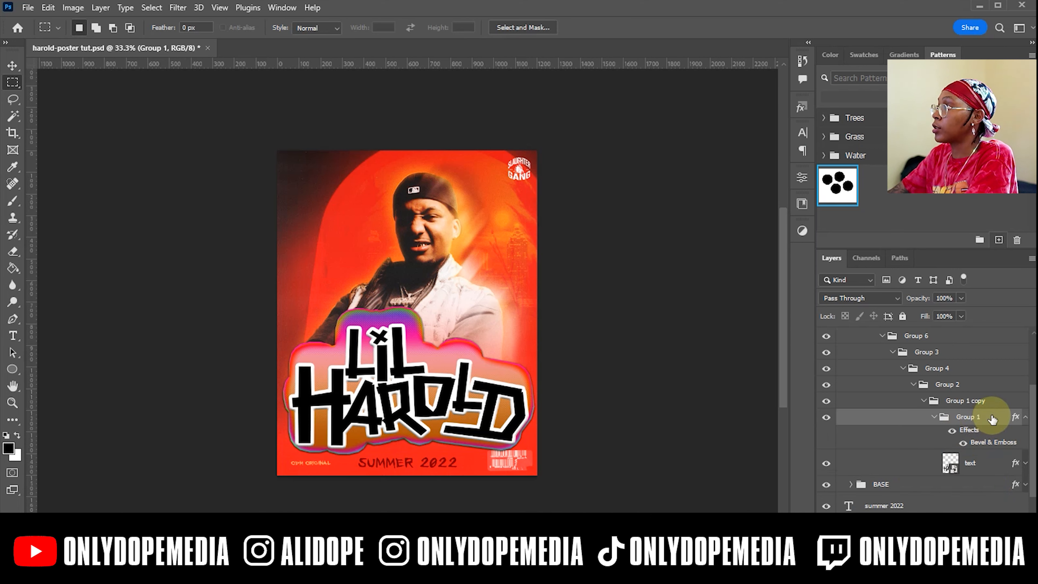
# Step: Apply Bevel & Emboss to MIDDLE's Group 1 as a smooth Inner Bevel with 74% depth, Up direction, 9 px size and 0 px soften
pyautogui.doubleClick(993, 419)
pyautogui.click(549, 133)
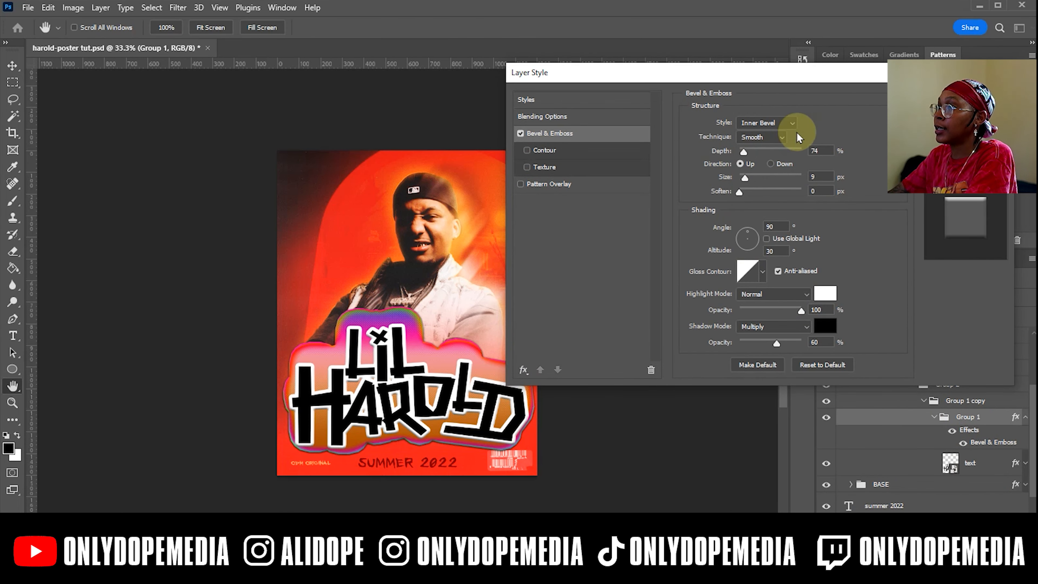
# Step: Apply a dot Pattern Overlay to MIDDLE's Group 1 copy with Hard Mix blending, 40% opacity, 0° angle and 29% scale
pyautogui.doubleClick(875, 399)
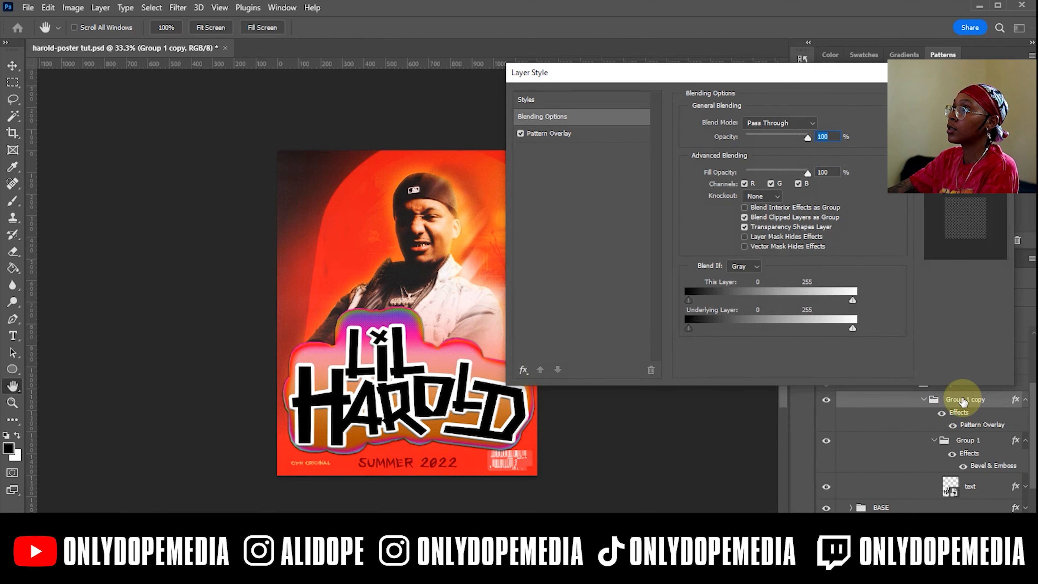
pyautogui.click(580, 134)
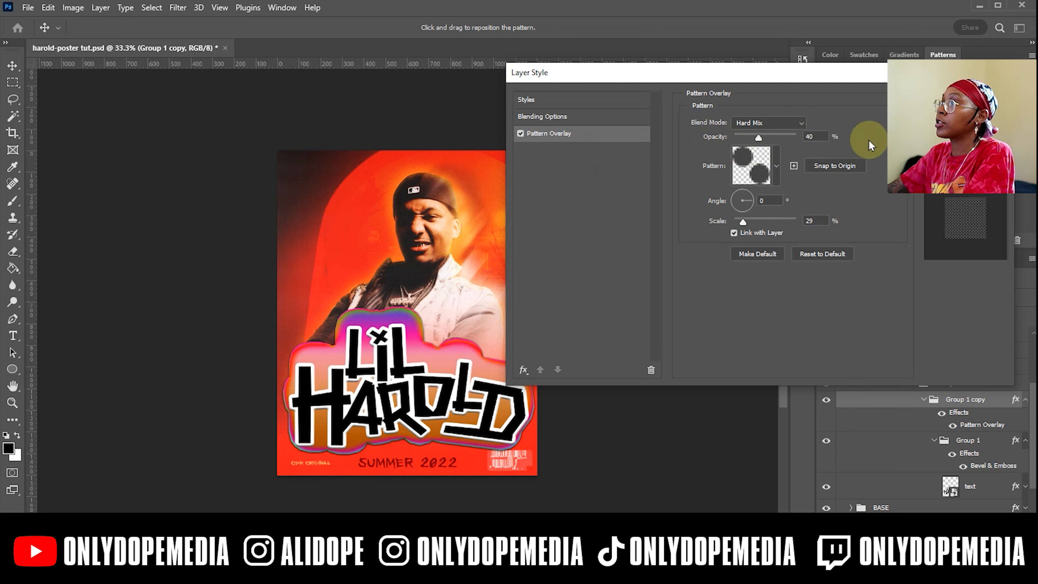
pyautogui.click(966, 100)
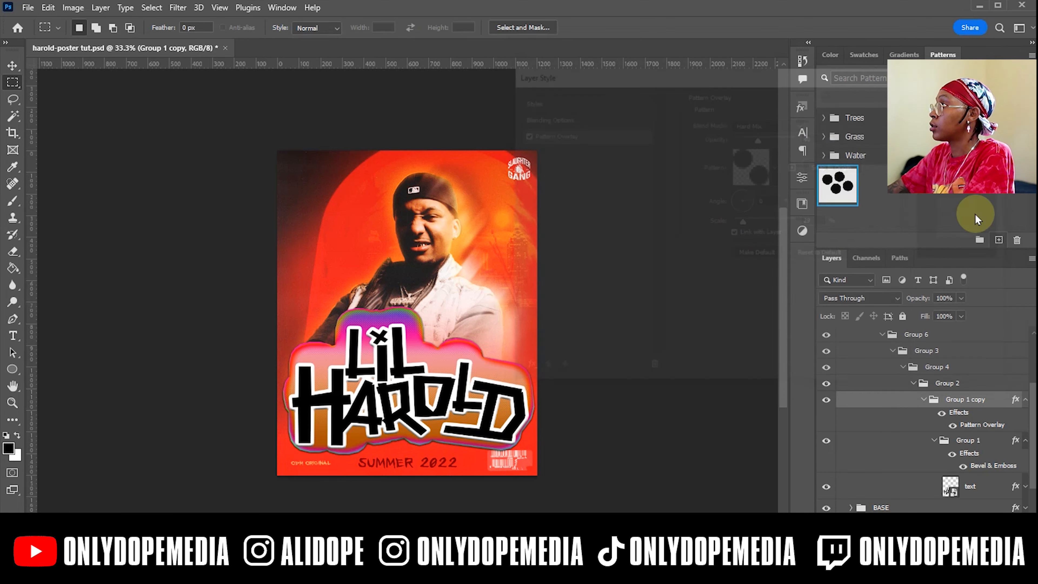
# Step: Give MIDDLE's Group 2 a softer, edge-sourced Inner Glow with Difference blending, 44% opacity, 14 px size and the acid rain gradient preset
pyautogui.doubleClick(997, 399)
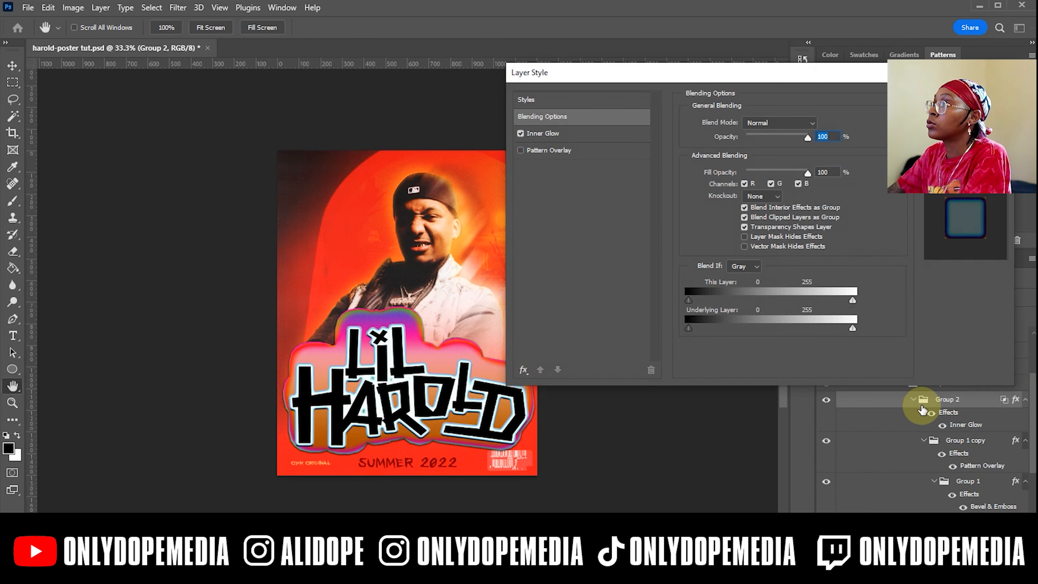
pyautogui.click(549, 133)
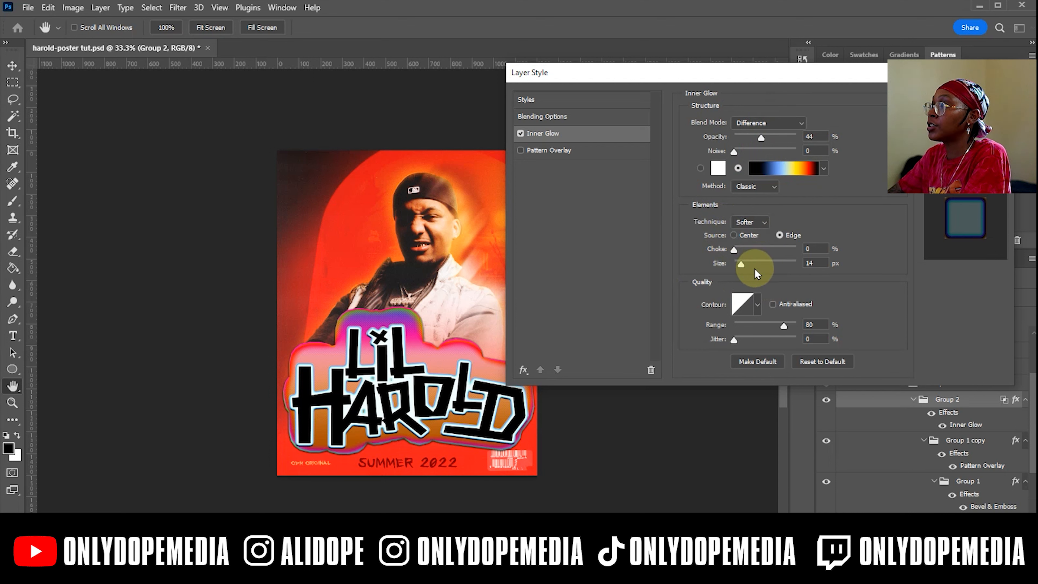
pyautogui.click(701, 168)
pyautogui.click(738, 169)
pyautogui.click(781, 174)
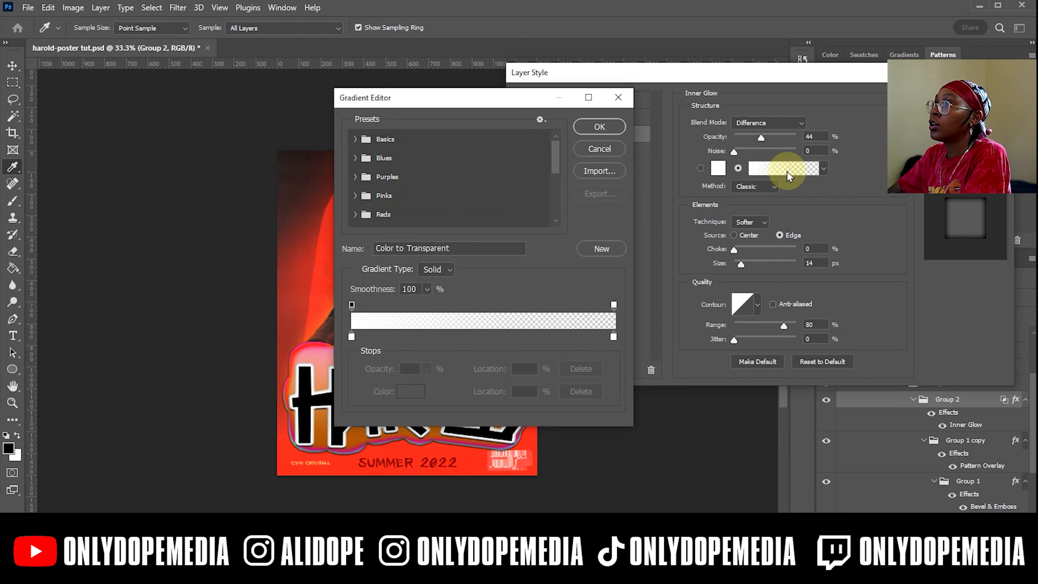
pyautogui.scroll(-3, 413, 176)
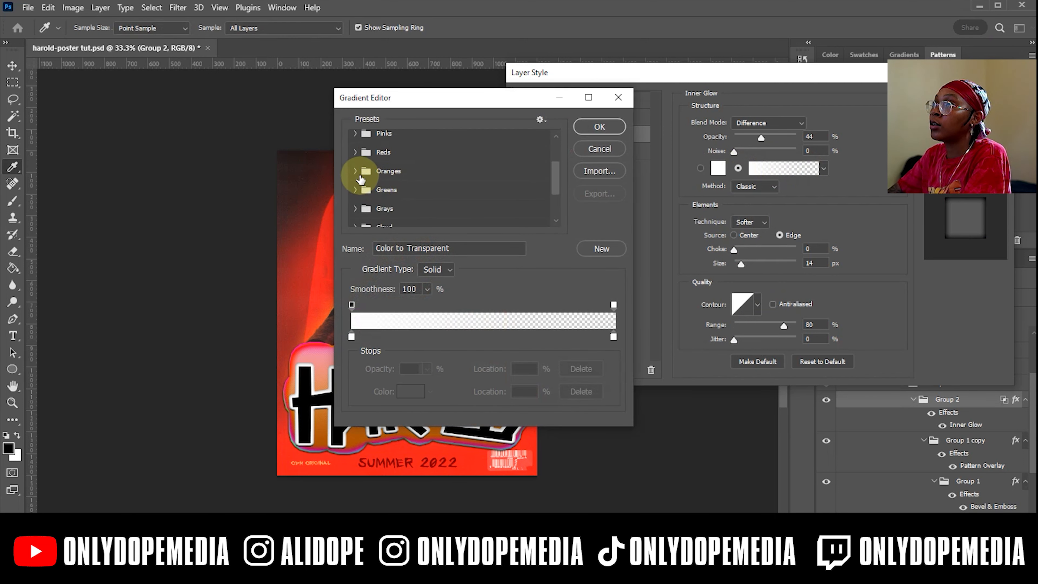
pyautogui.click(356, 181)
pyautogui.click(355, 163)
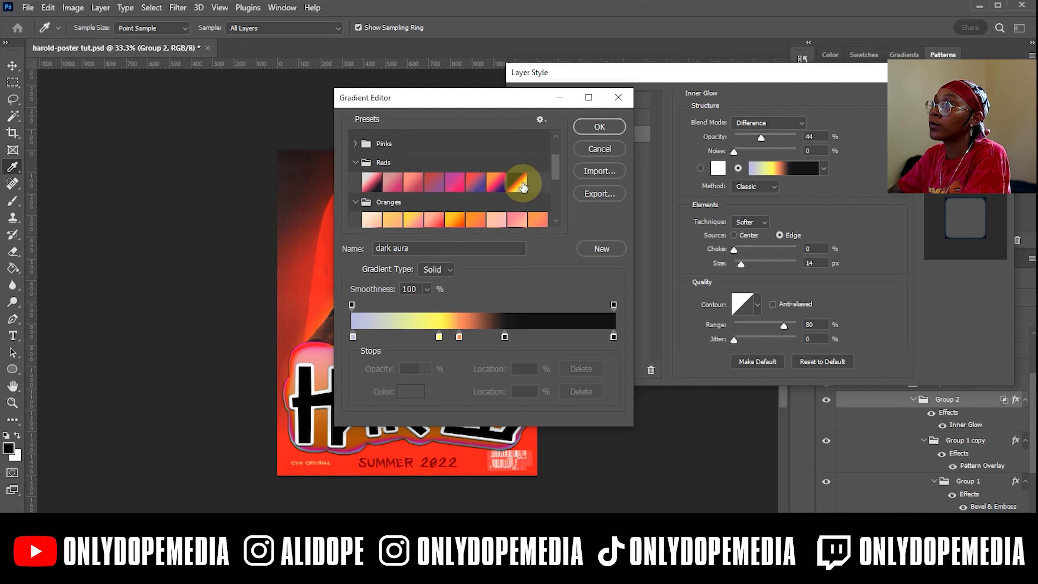
pyautogui.click(519, 183)
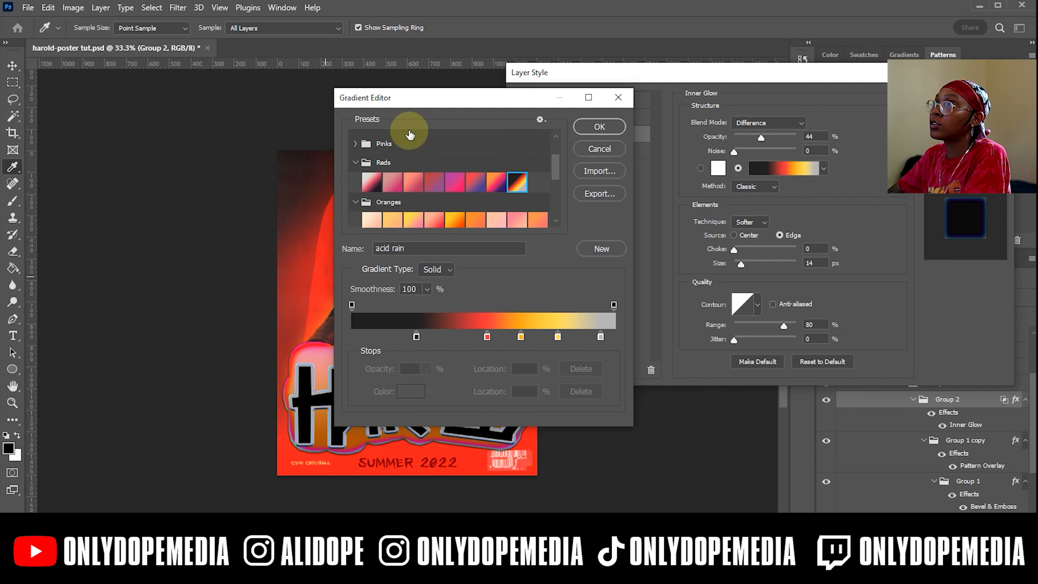
pyautogui.moveTo(440, 92); pyautogui.dragTo(683, 75)
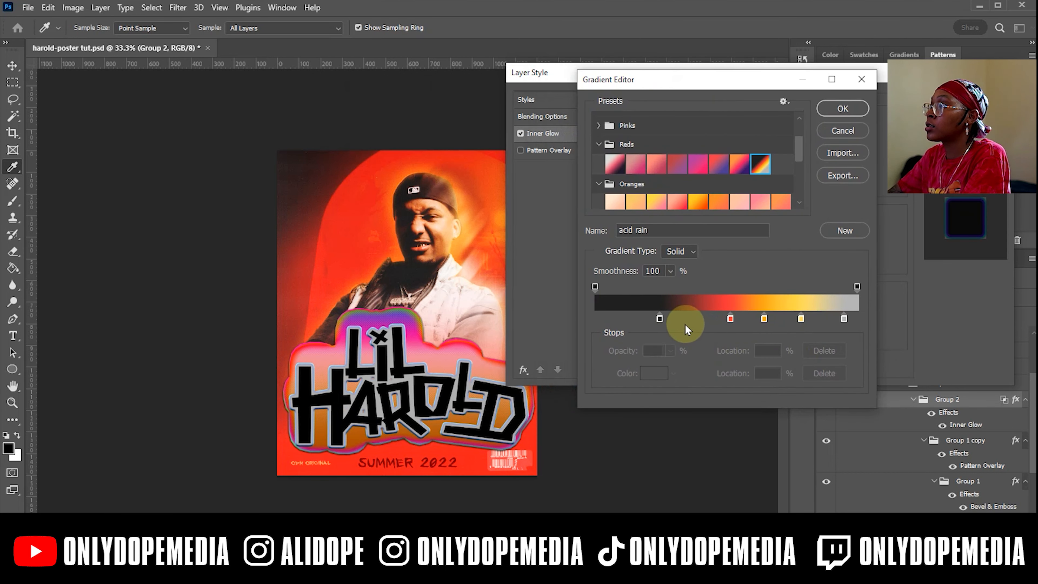
# Step: Inspect the glow gradient's red, orange, yellow and grey stop colors, keep them, and apply the Inner Glow
pyautogui.click(730, 319)
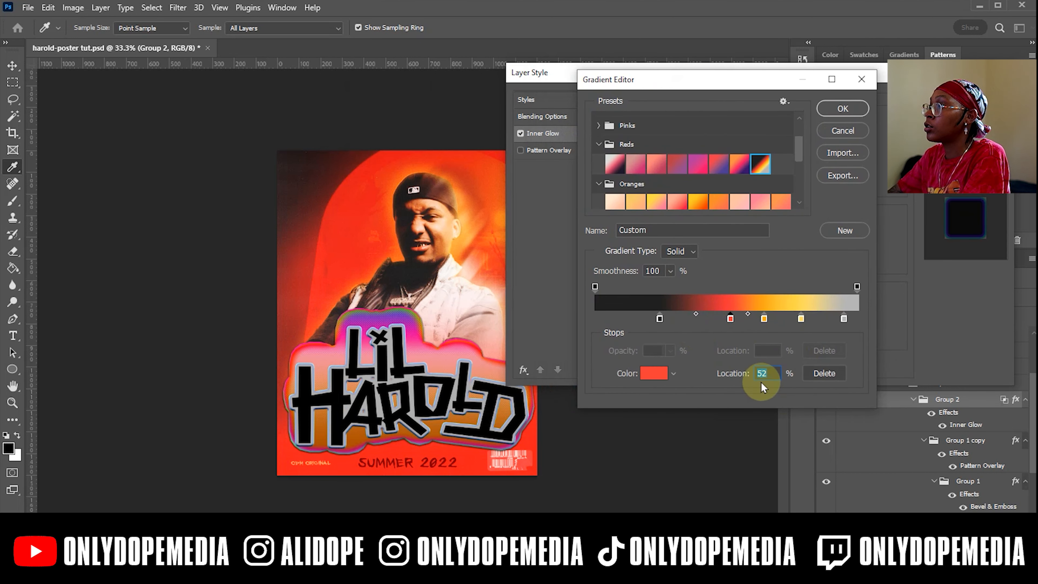
pyautogui.click(654, 373)
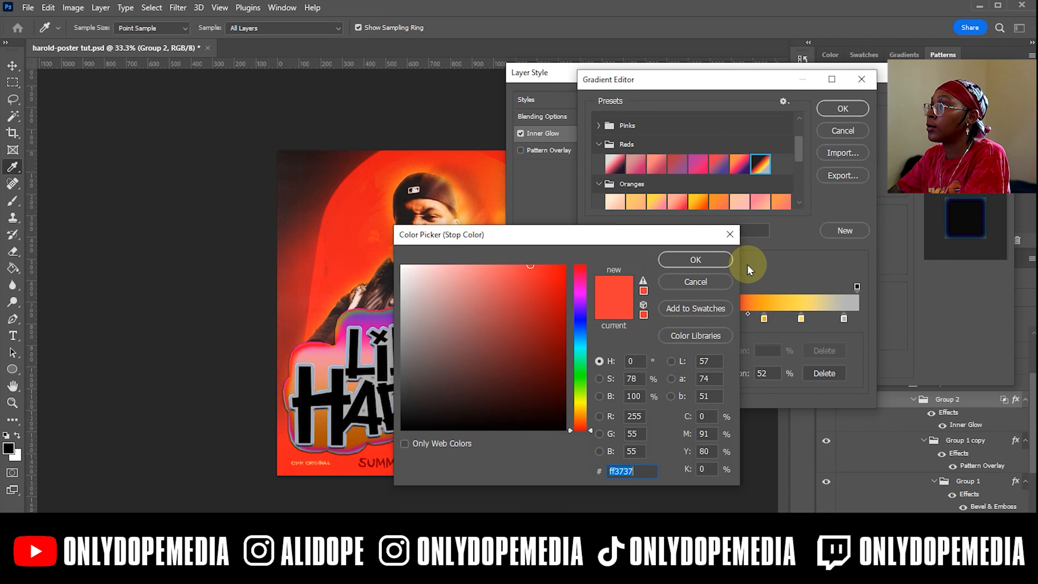
pyautogui.click(706, 259)
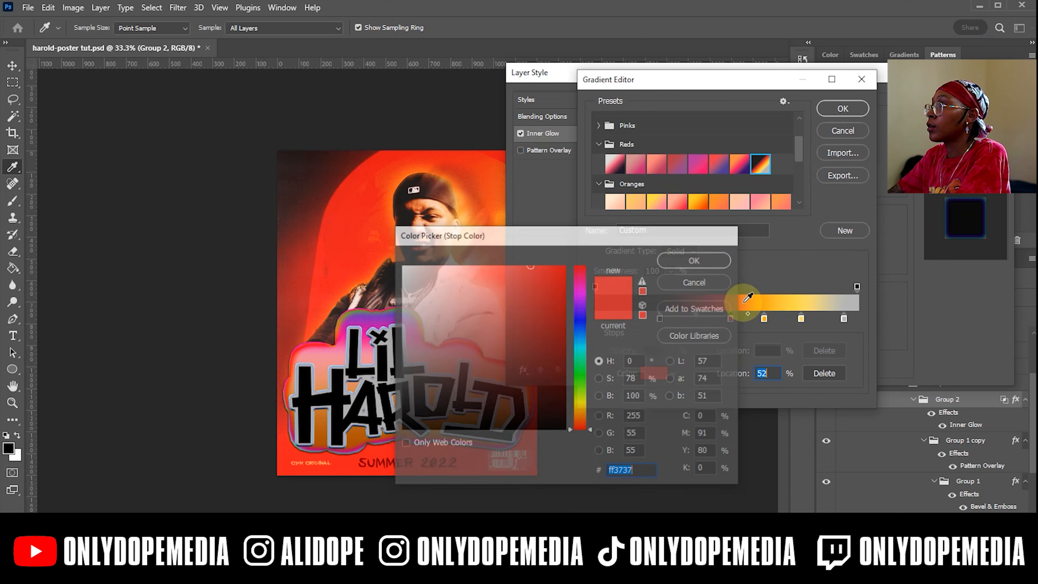
pyautogui.doubleClick(764, 321)
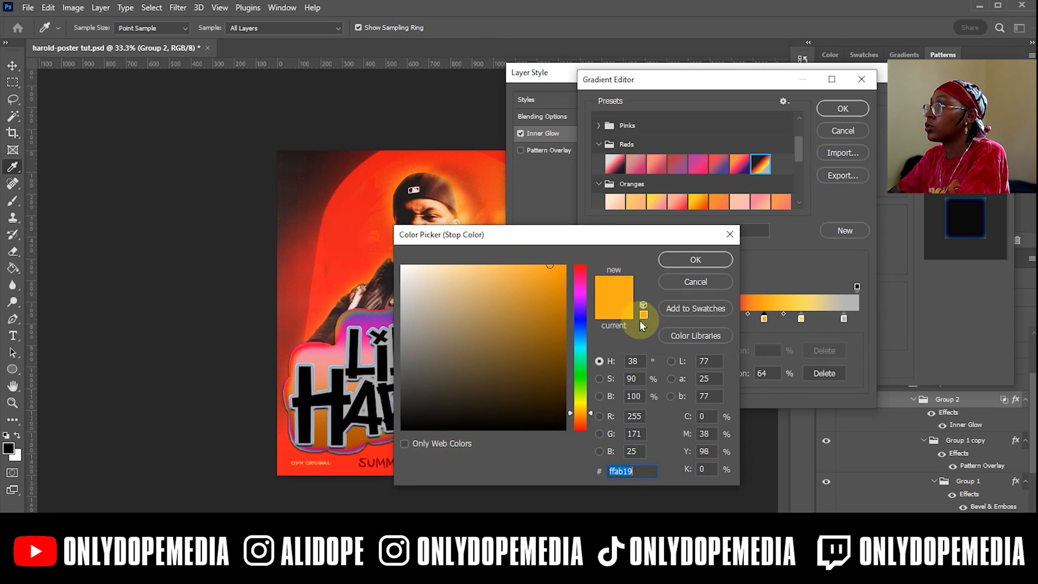
pyautogui.press('Return')
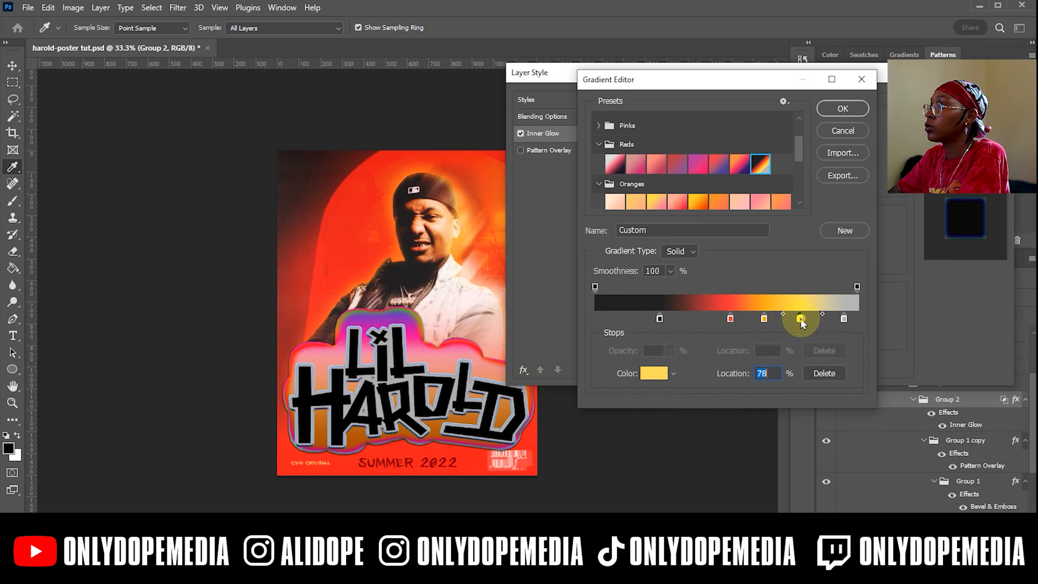
pyautogui.doubleClick(800, 319)
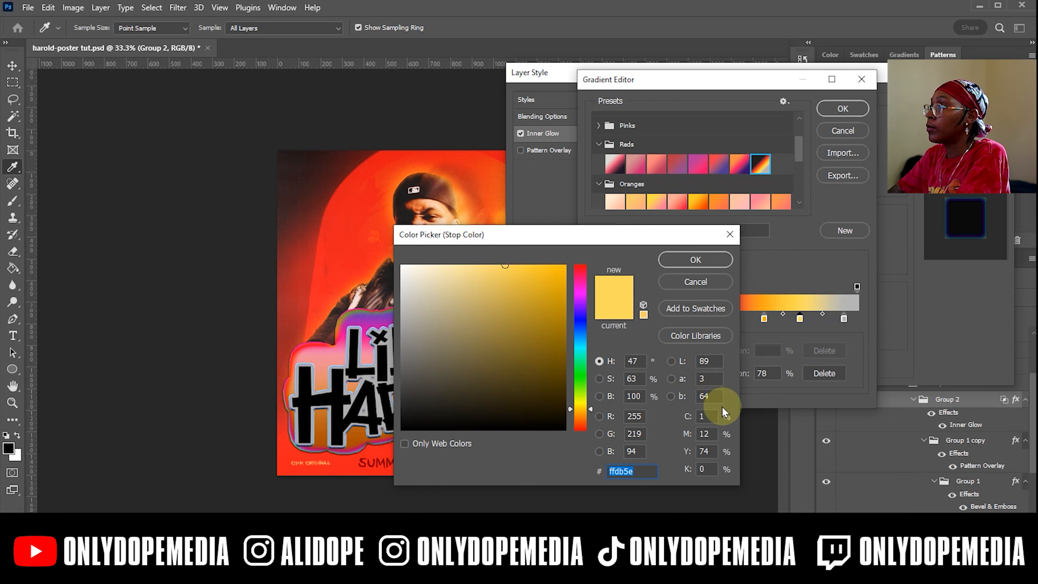
pyautogui.press('Return')
pyautogui.doubleClick(844, 318)
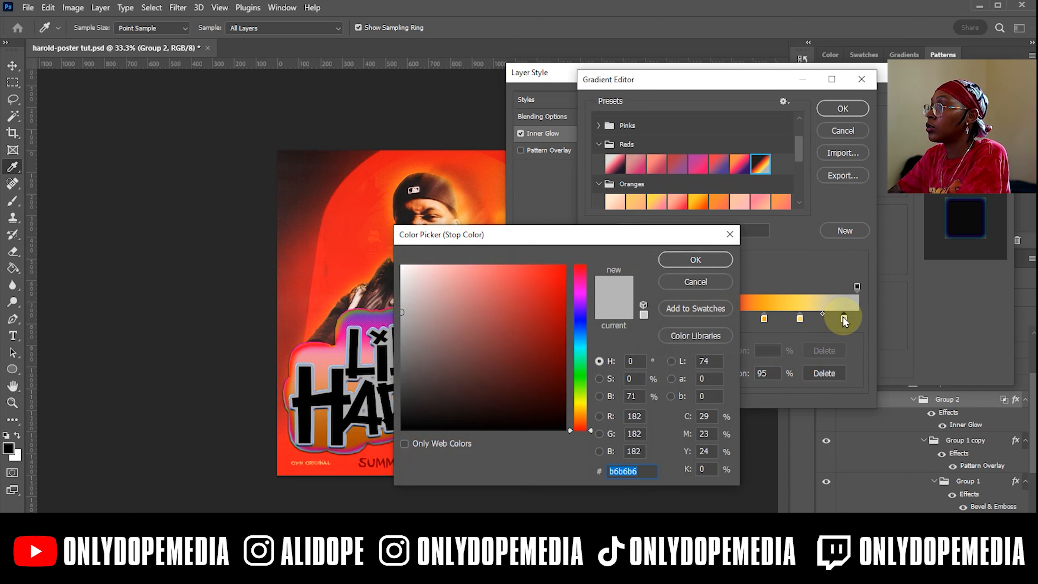
pyautogui.click(695, 259)
pyautogui.click(843, 108)
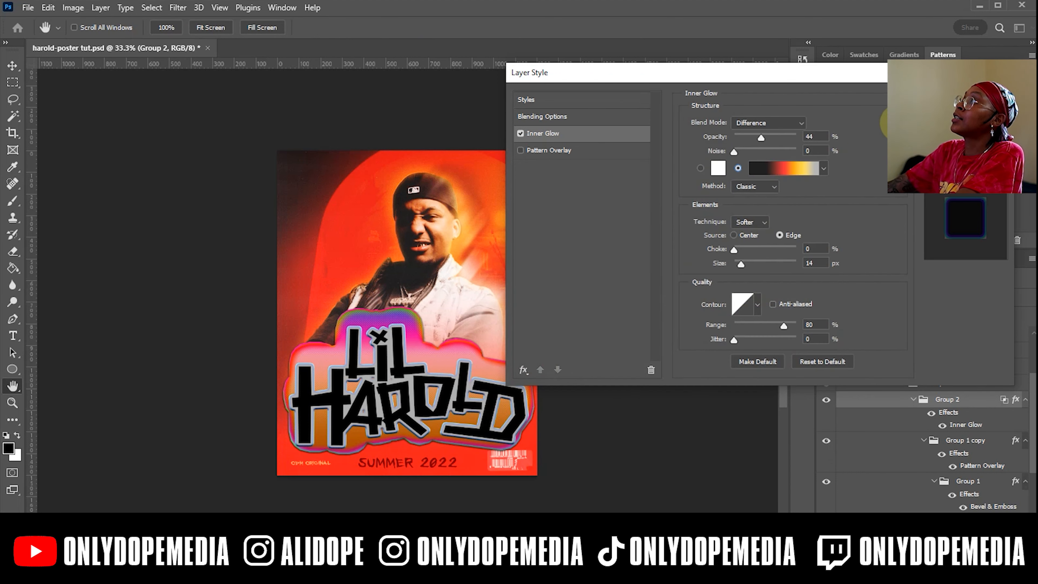
pyautogui.click(965, 99)
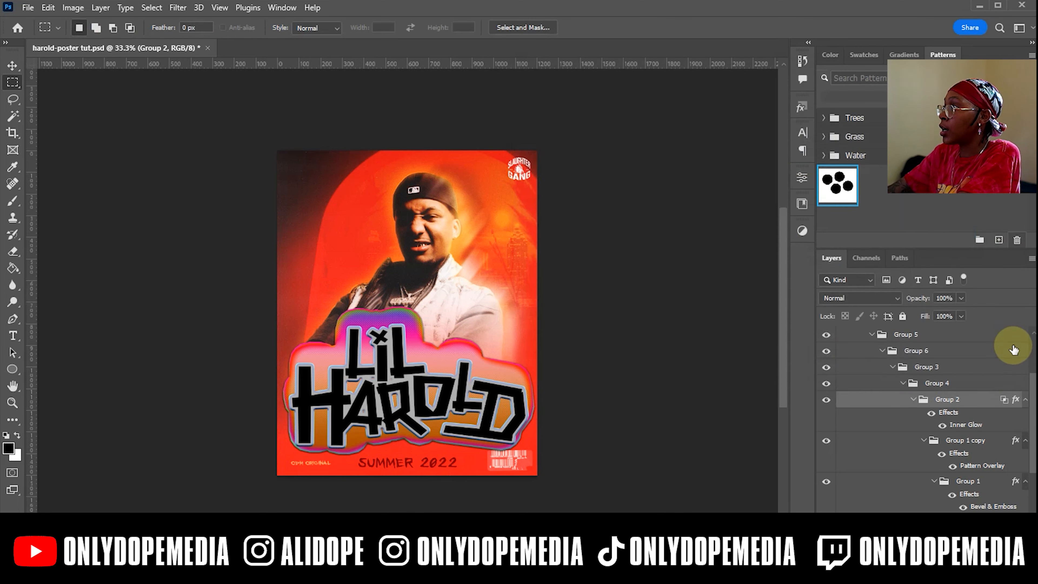
# Step: Give MIDDLE's Group 4 a smooth Pillow Emboss with 178% depth, Up direction, 19 px size and Contour, and add a Drop Shadow to Group 3
pyautogui.click(955, 384)
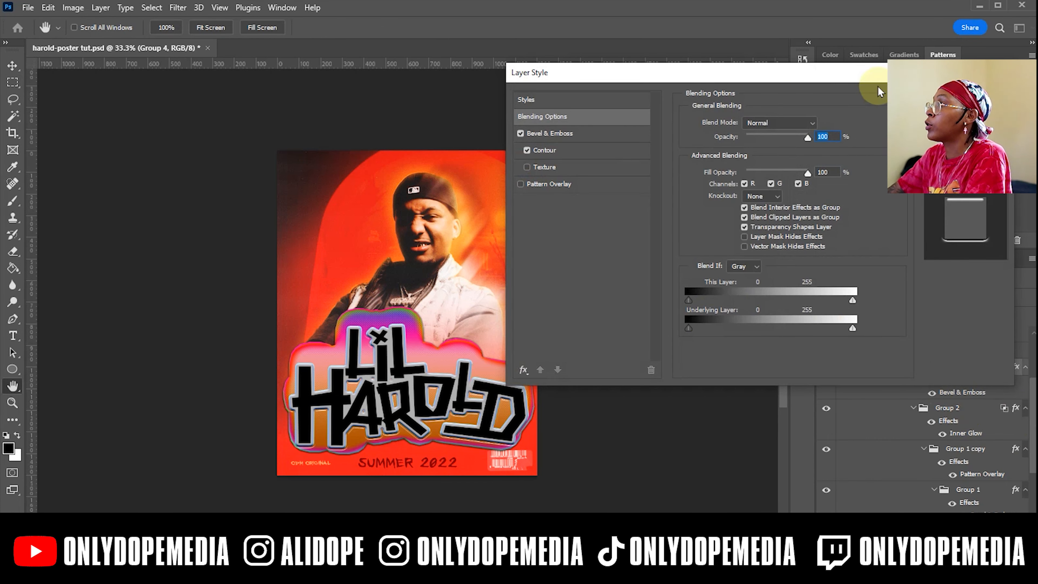
pyautogui.moveTo(878, 87); pyautogui.dragTo(702, 94)
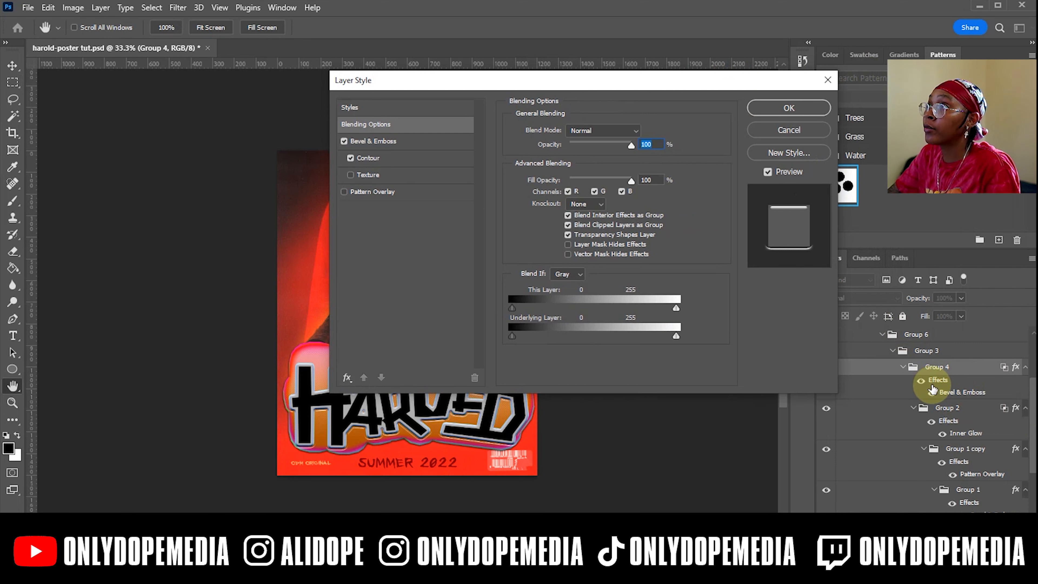
pyautogui.click(398, 147)
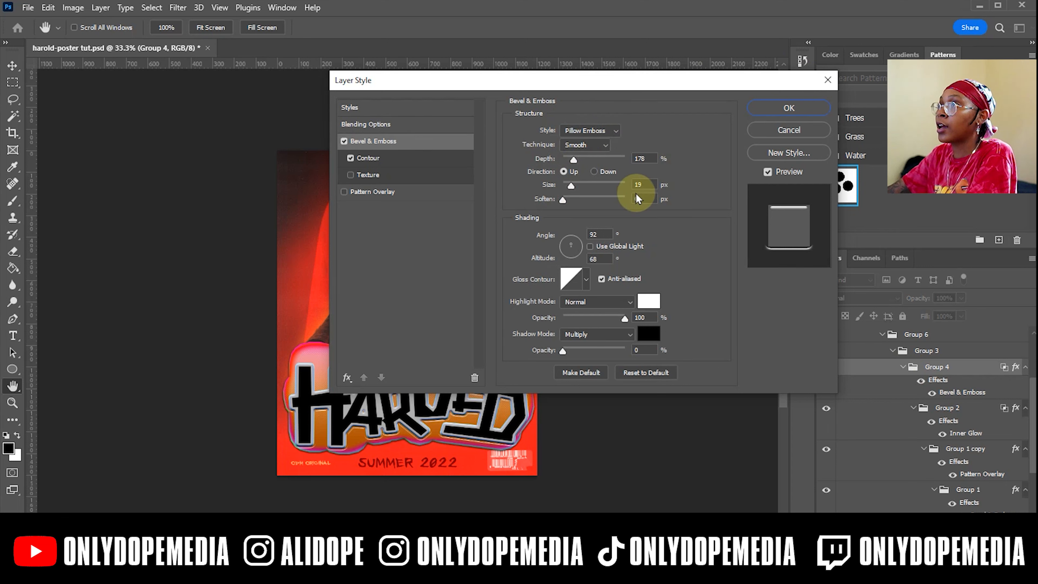
pyautogui.click(408, 160)
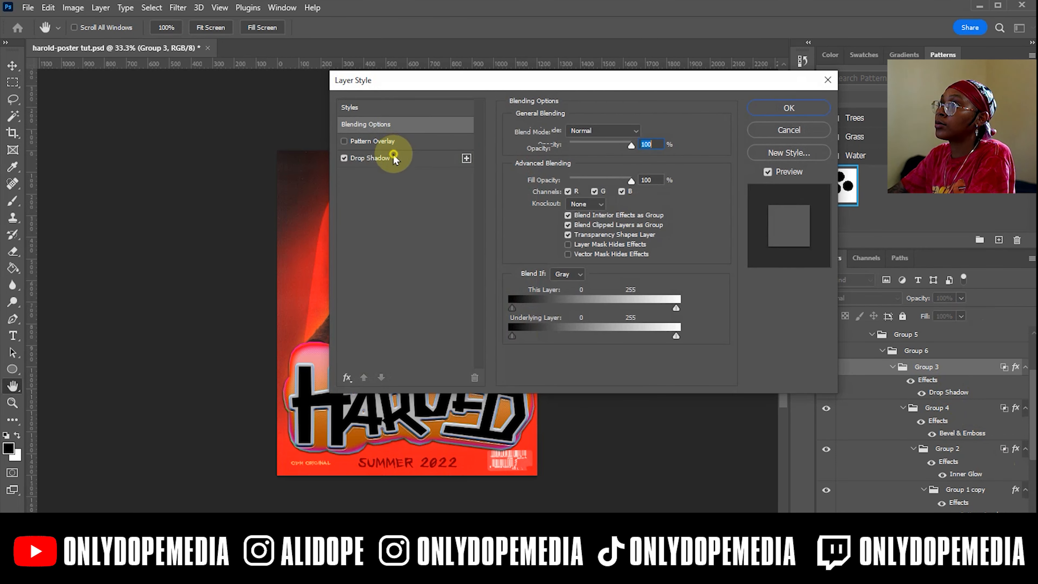
pyautogui.click(364, 159)
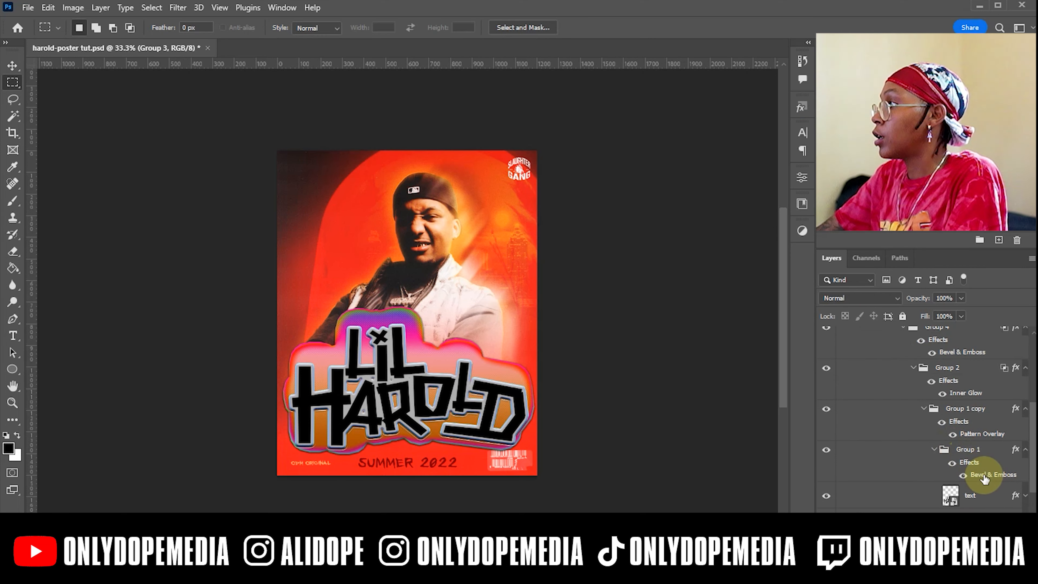
# Step: Move MIDDLE's styled Group 3 through Group 1 out of Groups 7, 5 and 6, and delete the emptied groups
pyautogui.keyDown('shift'); pyautogui.click(975, 452); pyautogui.keyUp('shift')
pyautogui.scroll(5, 976, 483)
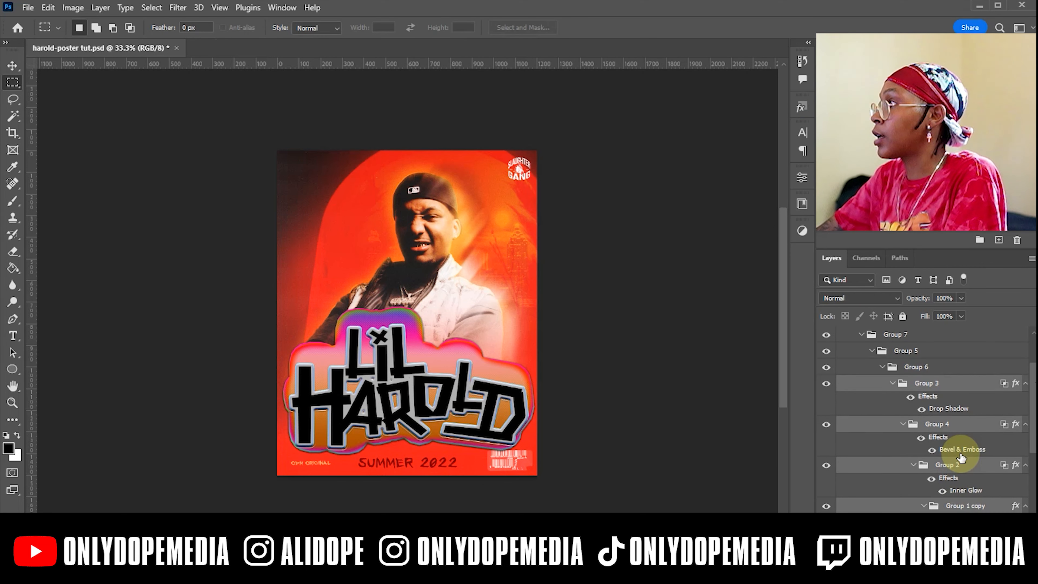
pyautogui.keyDown('shift'); pyautogui.click(924, 434); pyautogui.keyUp('shift')
pyautogui.moveTo(925, 436); pyautogui.dragTo(888, 368)
pyautogui.scroll(-3, 947, 421)
pyautogui.scroll(-2, 947, 423)
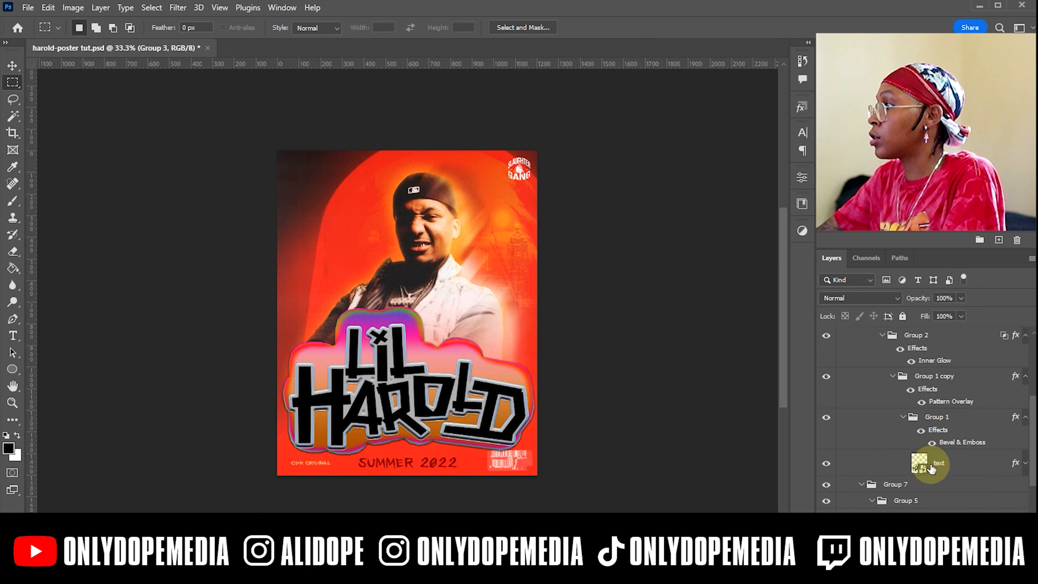
pyautogui.click(936, 487)
pyautogui.press('Delete')
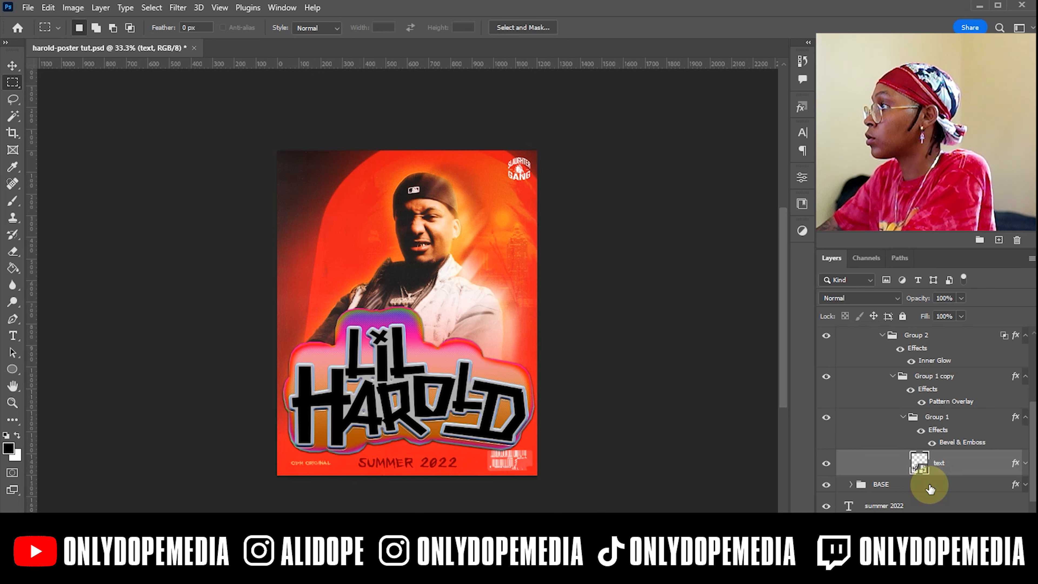
# Step: Apply a Linear Gradient Overlay to TOP's text layer with a dark green-red-orange-yellow-grey gradient, 100% opacity, 90° angle and 150% scale
pyautogui.scroll(6, 930, 488)
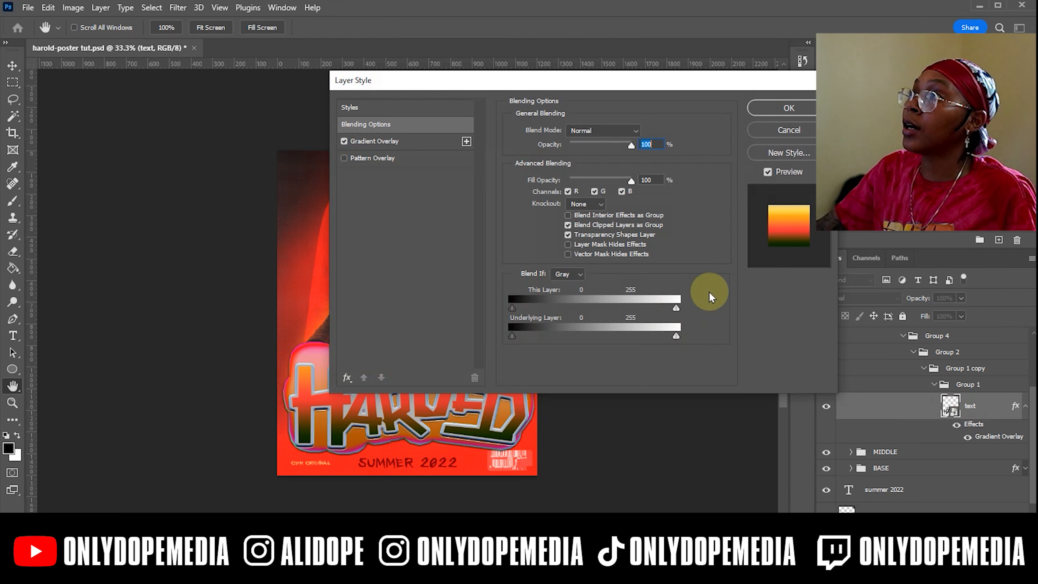
pyautogui.click(404, 141)
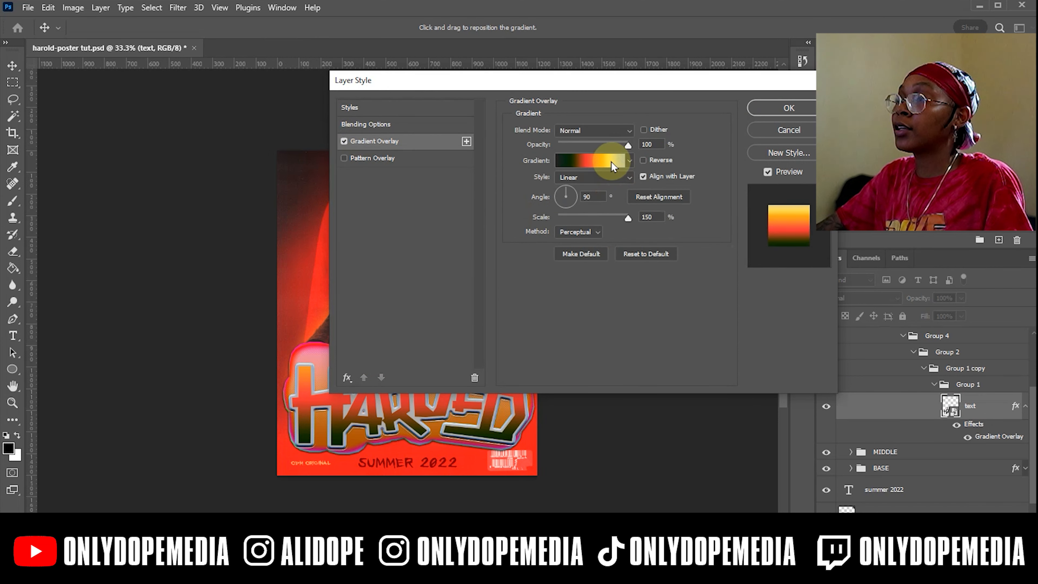
pyautogui.click(614, 171)
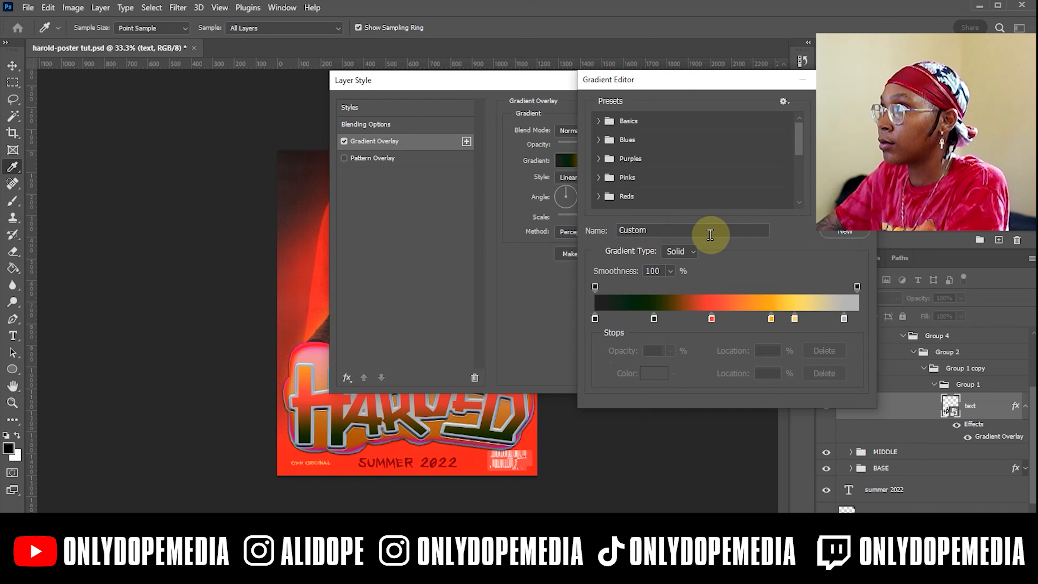
pyautogui.click(842, 102)
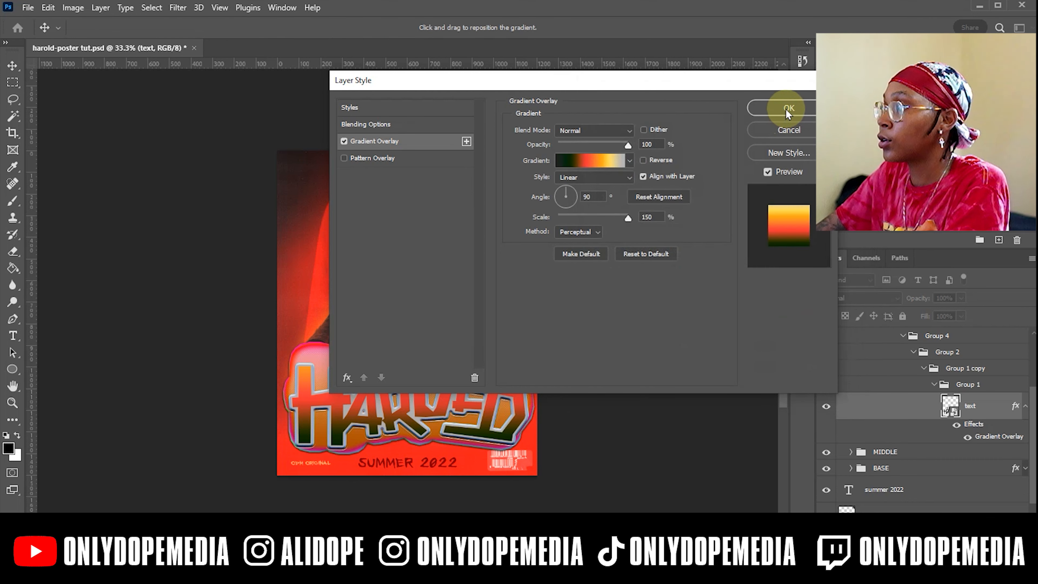
pyautogui.click(788, 108)
# Step: Apply Bevel & Emboss to TOP's Group 1 copy and a black Overlay Satin to Group 2 at 48% opacity, 90°, 8 px distance, 12 px size
pyautogui.doubleClick(997, 368)
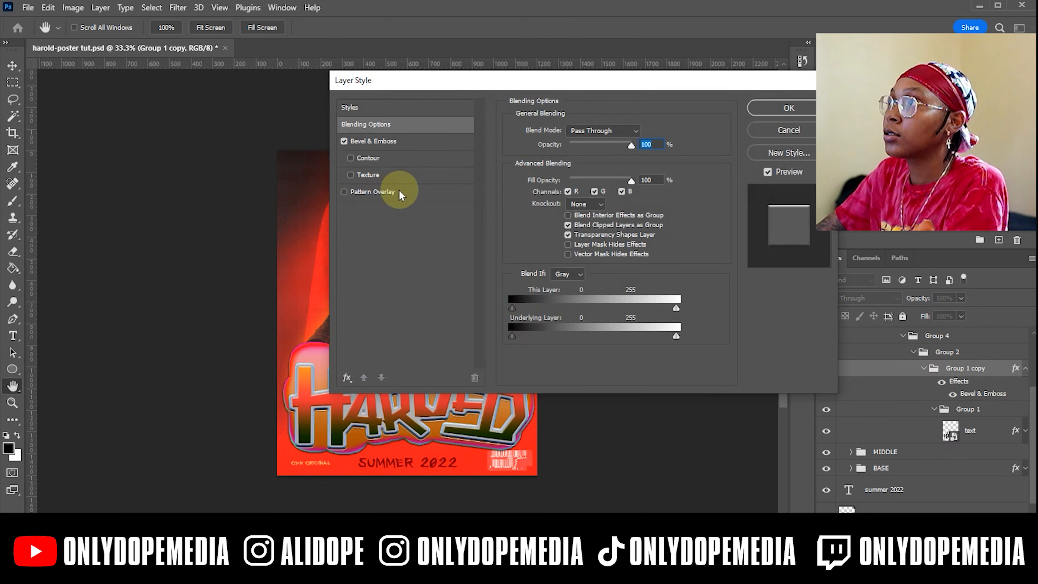
pyautogui.click(344, 141)
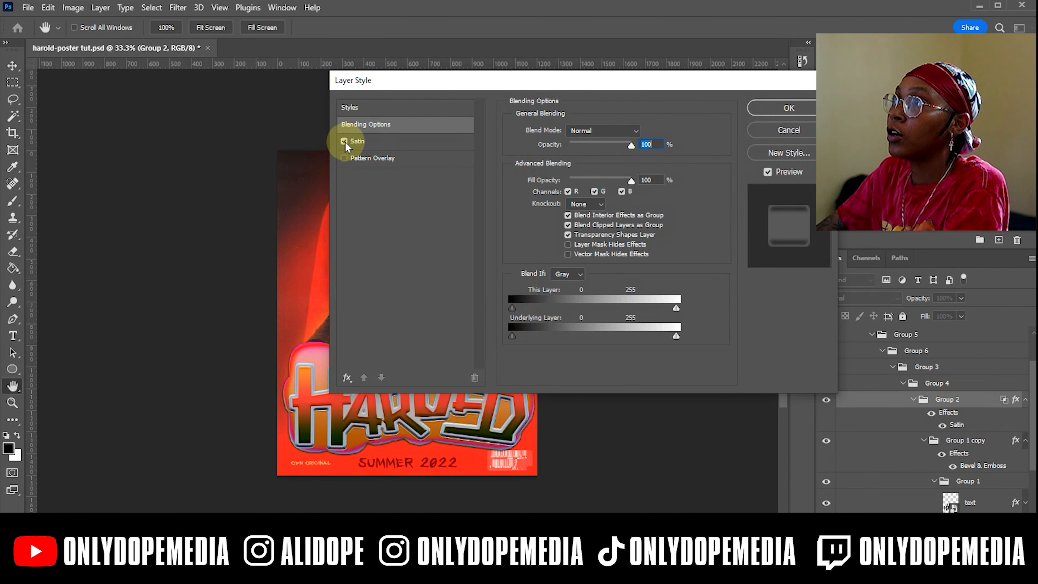
pyautogui.click(360, 142)
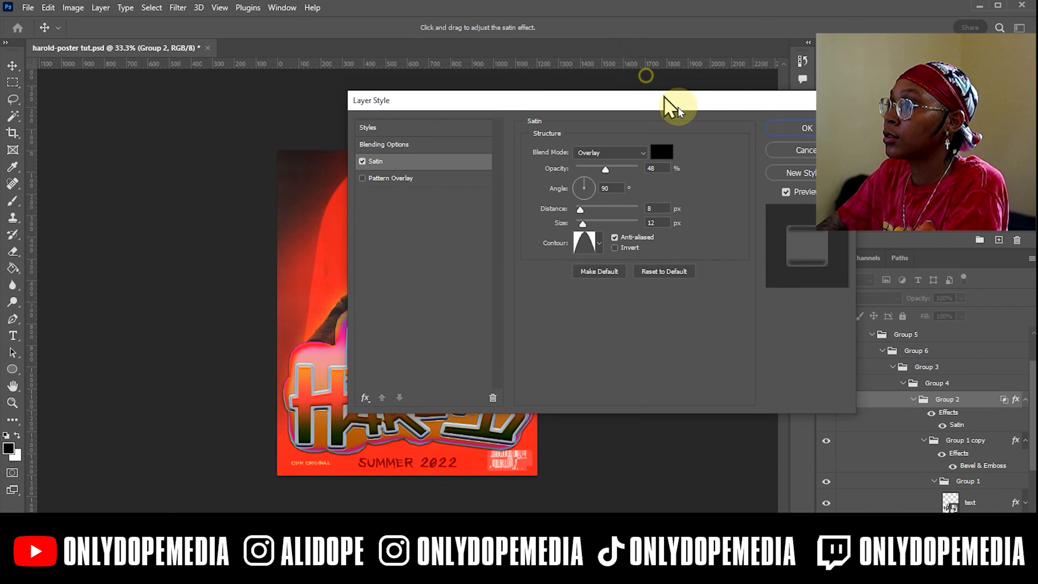
pyautogui.moveTo(665, 104); pyautogui.dragTo(748, 86)
# Step: Apply a white Satin to TOP's Group 4 with Overlay blending, 66% opacity, 90° angle, 8 px distance and 12 px size
pyautogui.click(487, 132)
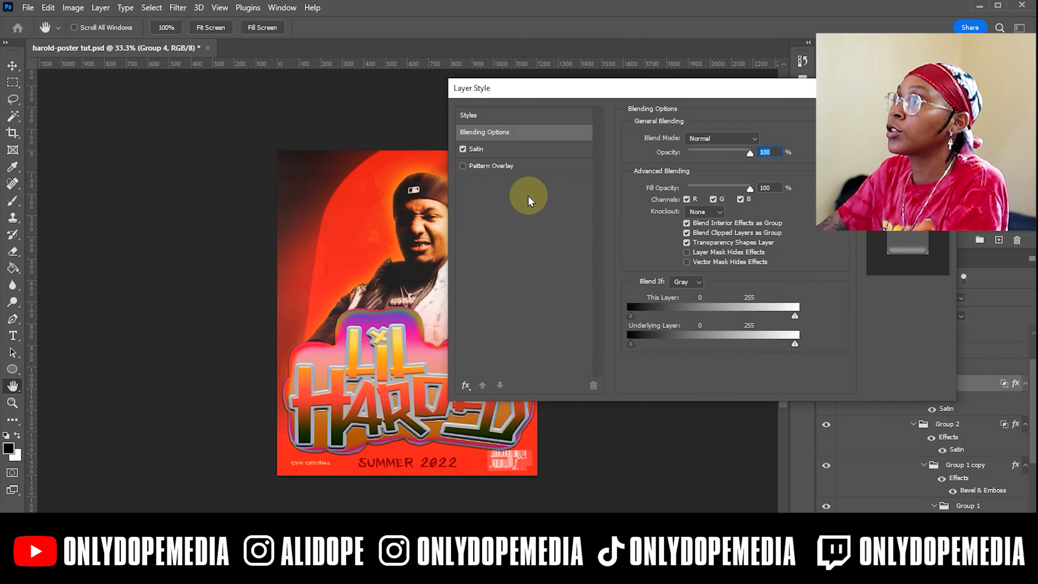
pyautogui.click(518, 151)
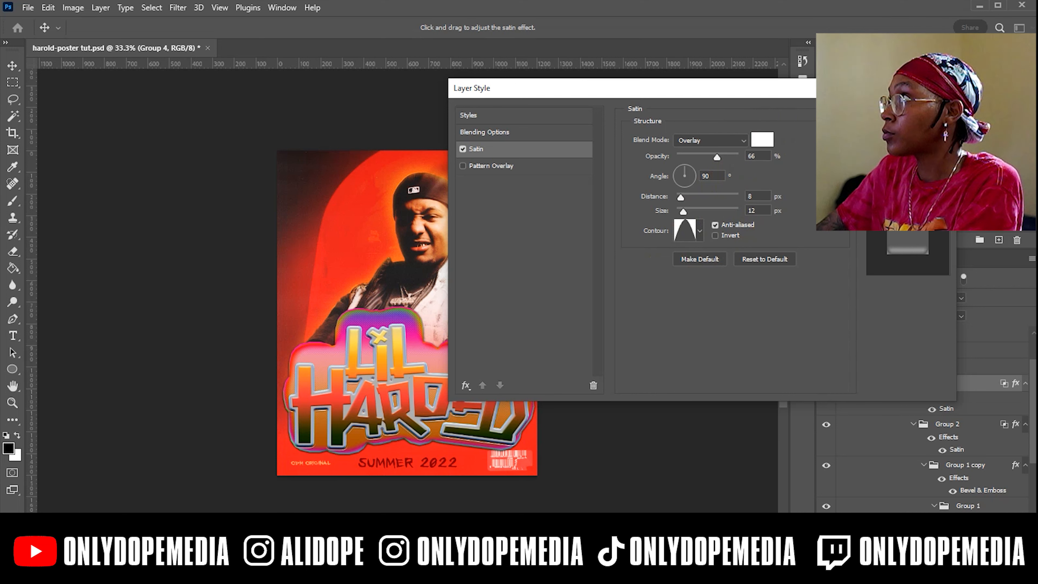
pyautogui.click(908, 115)
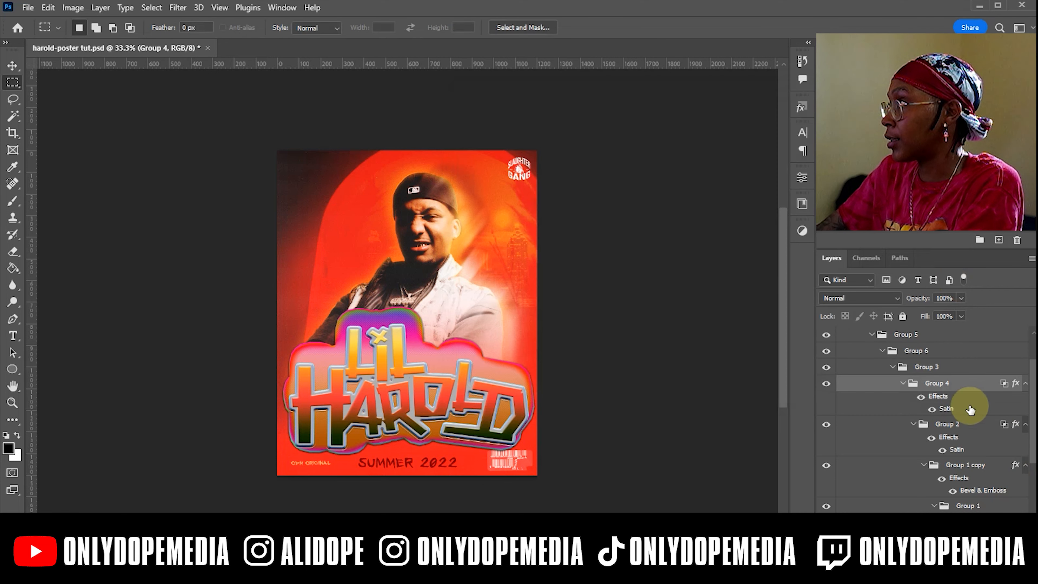
# Step: Style TOP's Group 3 with a Pattern Overlay and its Group 6 with Bevel & Emboss
pyautogui.click(941, 373)
pyautogui.scroll(3, 944, 380)
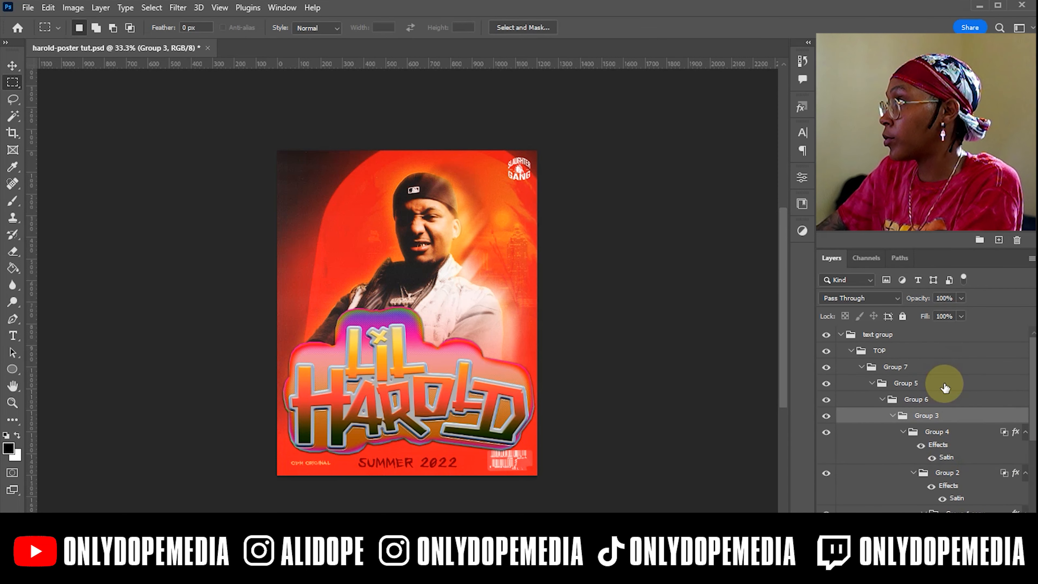
pyautogui.doubleClick(947, 416)
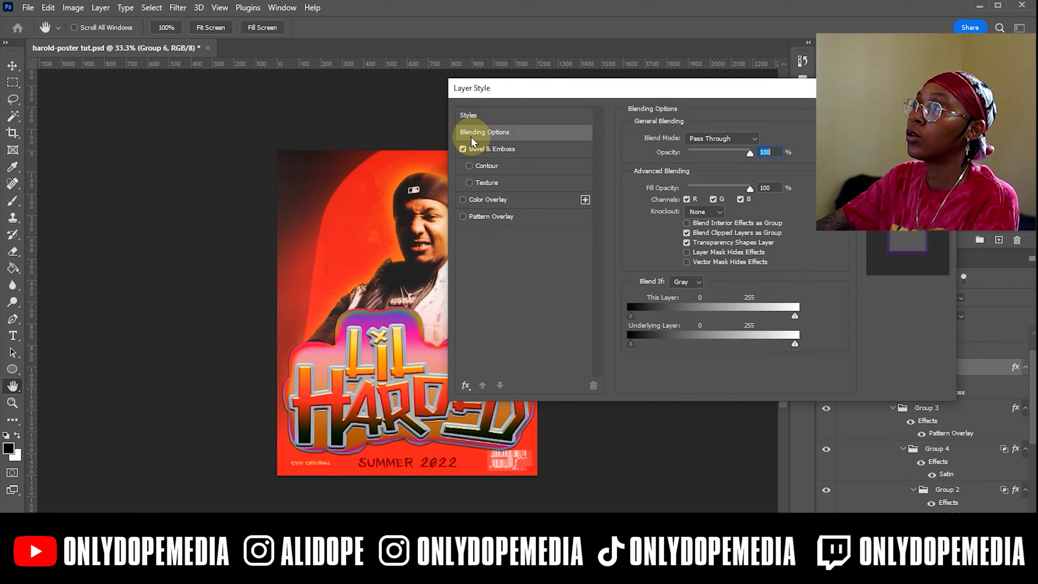
pyautogui.click(490, 149)
pyautogui.moveTo(684, 84); pyautogui.dragTo(573, 93)
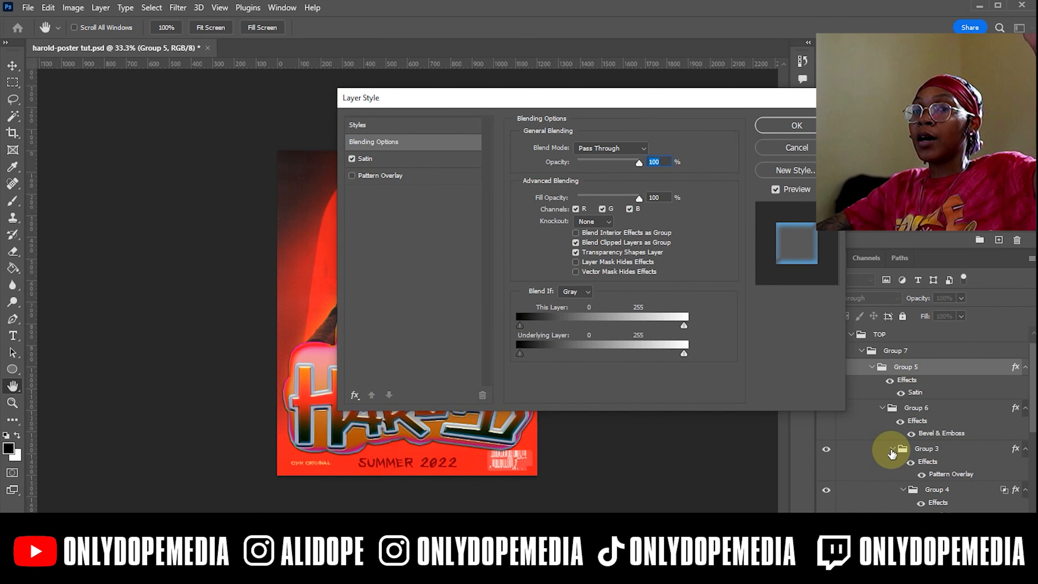
# Step: Style TOP's Group 5 with Satin and its Group 7 with an Inner Glow
pyautogui.click(444, 164)
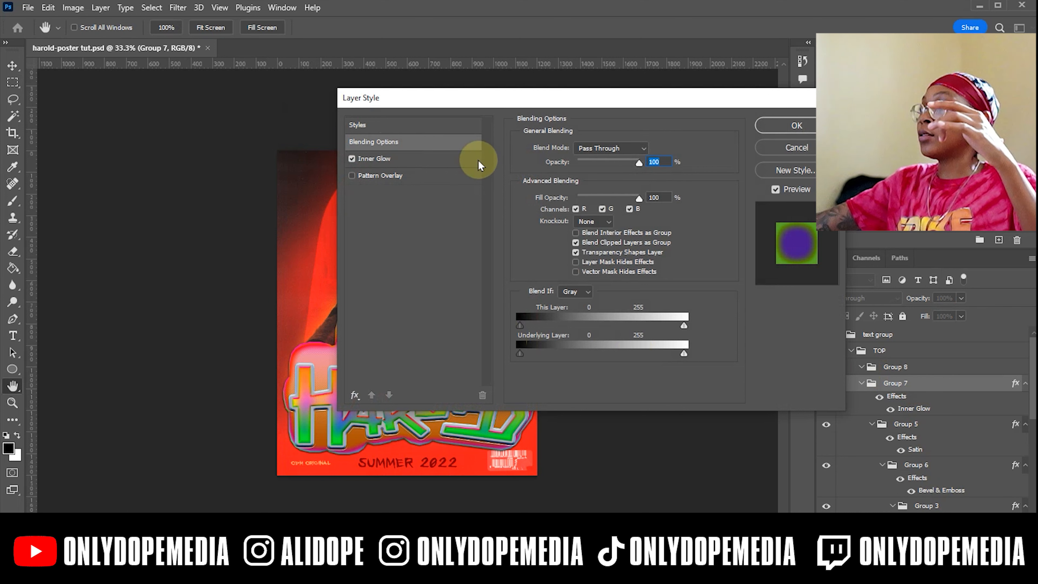
pyautogui.click(429, 159)
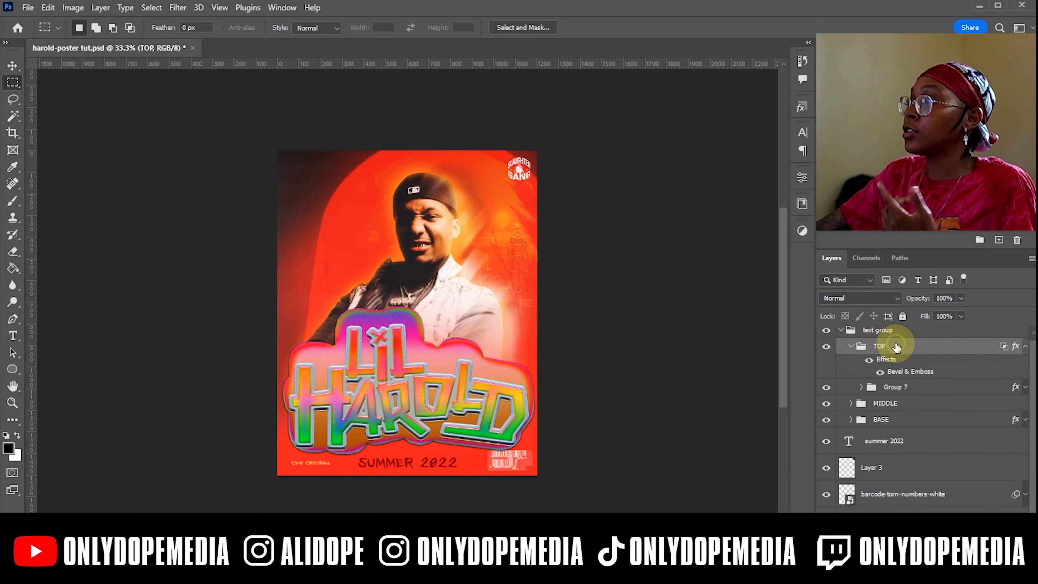
# Step: Examine the TOP group's Bevel & Emboss structure, shading and Contour settings, and collapse the group
pyautogui.doubleClick(858, 346)
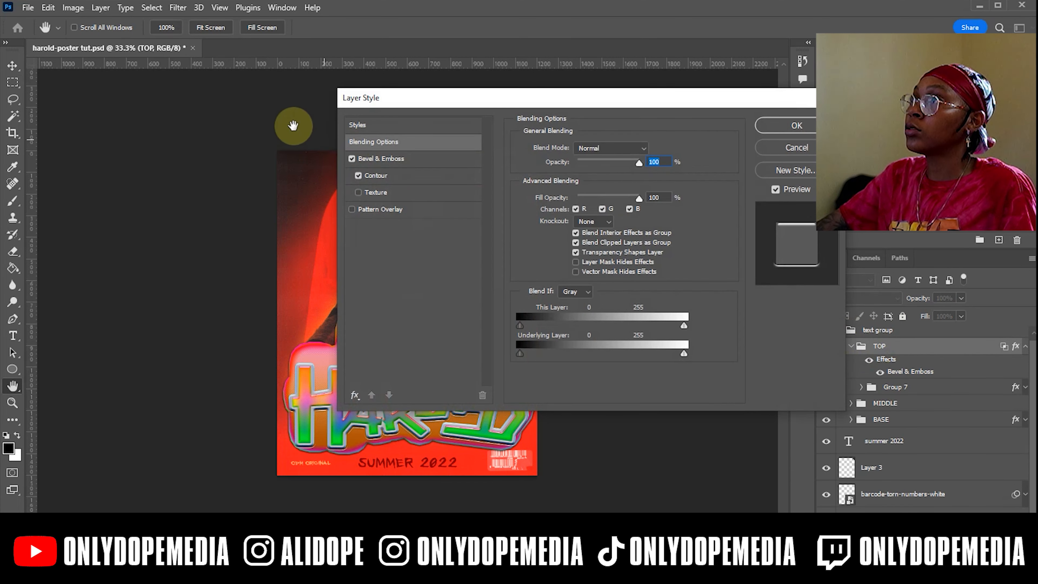
pyautogui.moveTo(396, 104); pyautogui.dragTo(569, 97)
pyautogui.moveTo(740, 99); pyautogui.dragTo(573, 89)
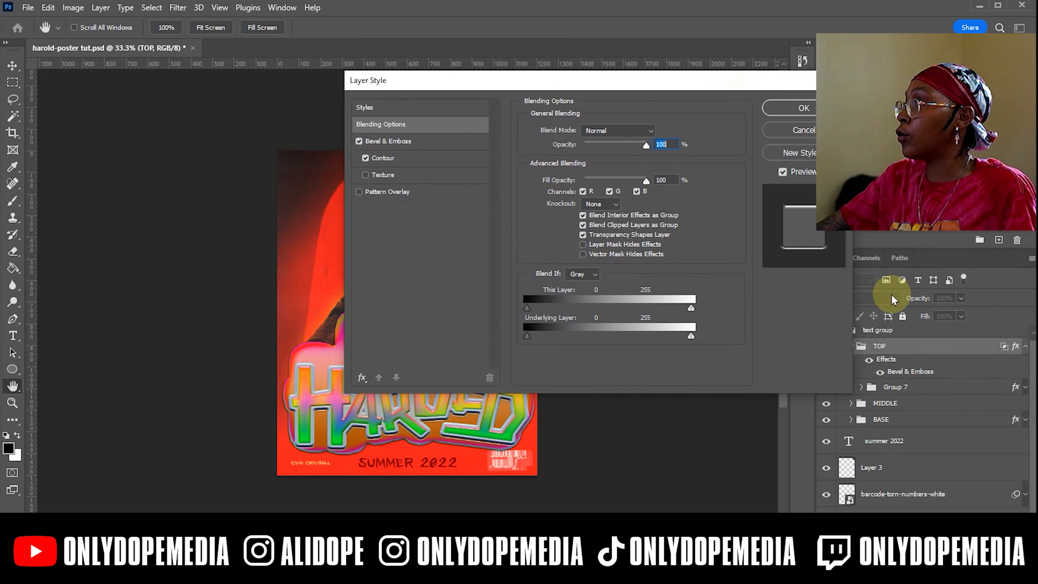
pyautogui.click(448, 140)
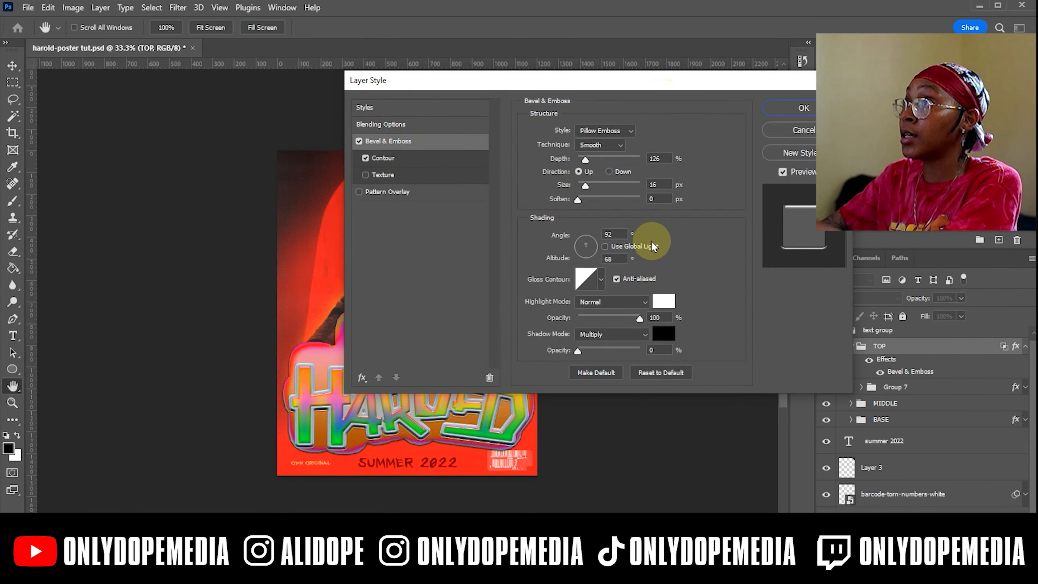
pyautogui.click(386, 157)
pyautogui.moveTo(435, 82); pyautogui.dragTo(525, 137)
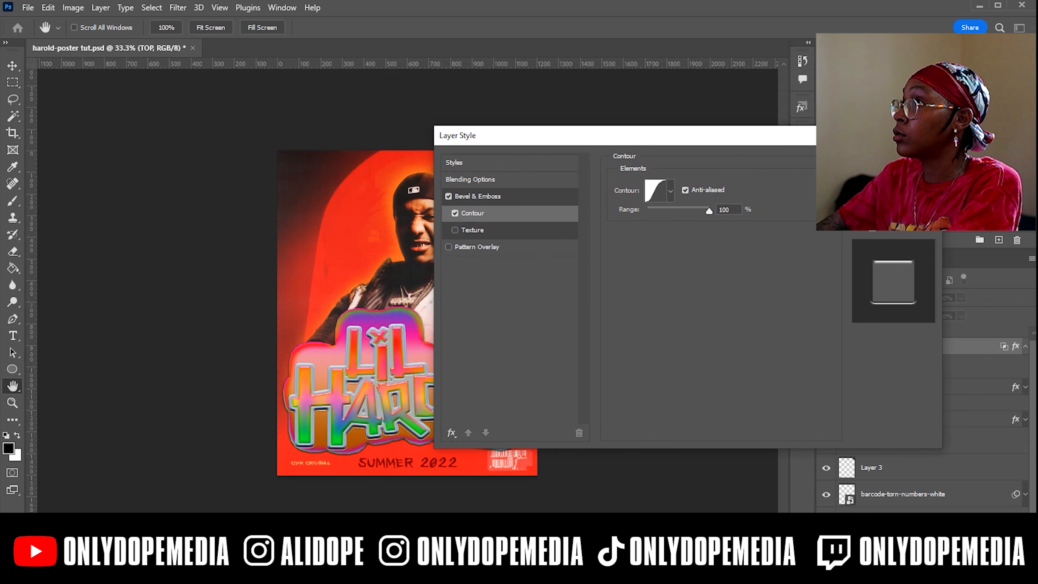
pyautogui.press('Return')
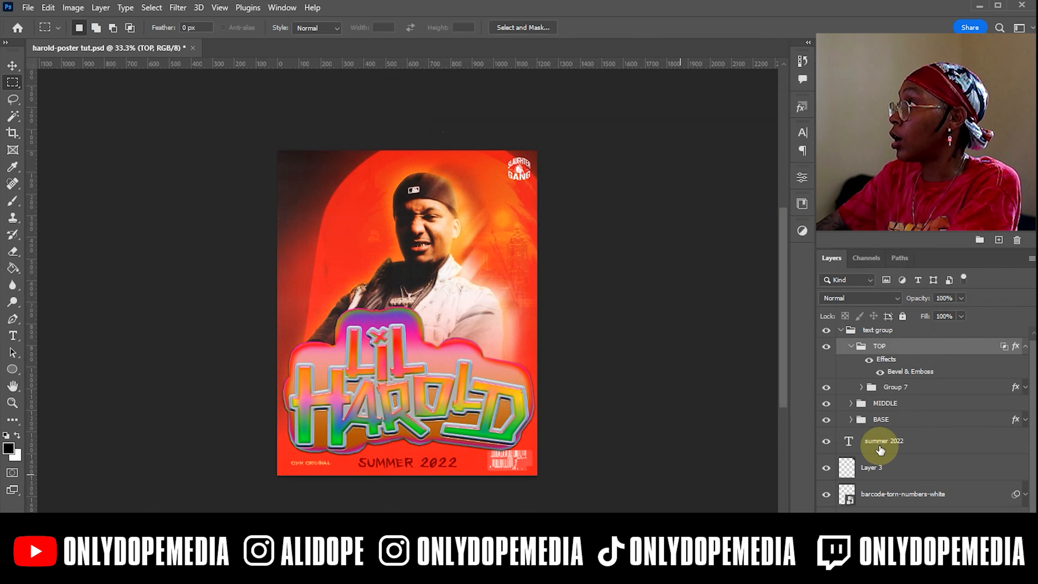
pyautogui.click(1027, 347)
pyautogui.click(851, 351)
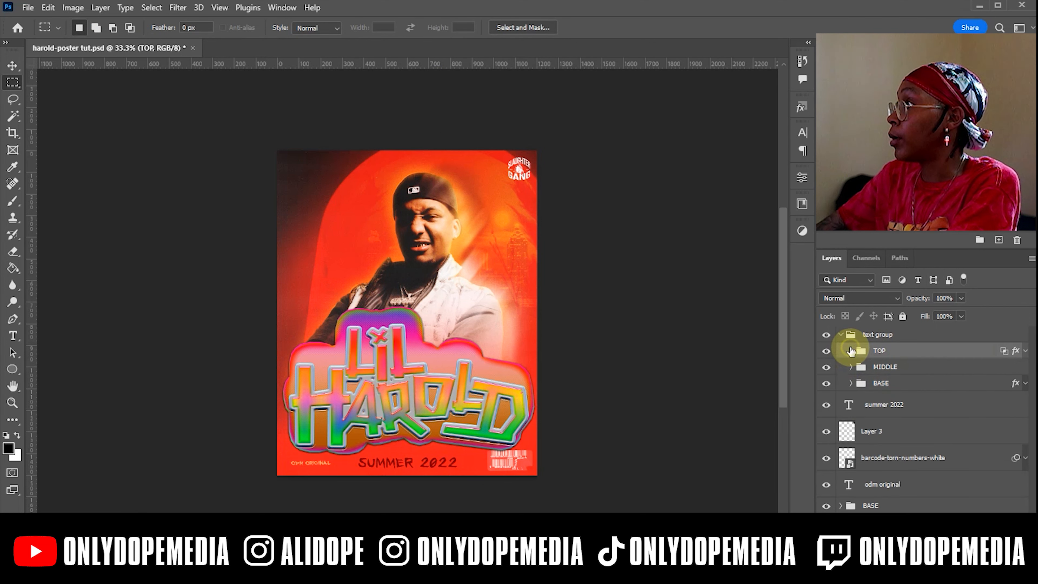
# Step: Shift the BASE group inside the text group down about 27 px behind the LIL HAROLD lettering
pyautogui.click(924, 386)
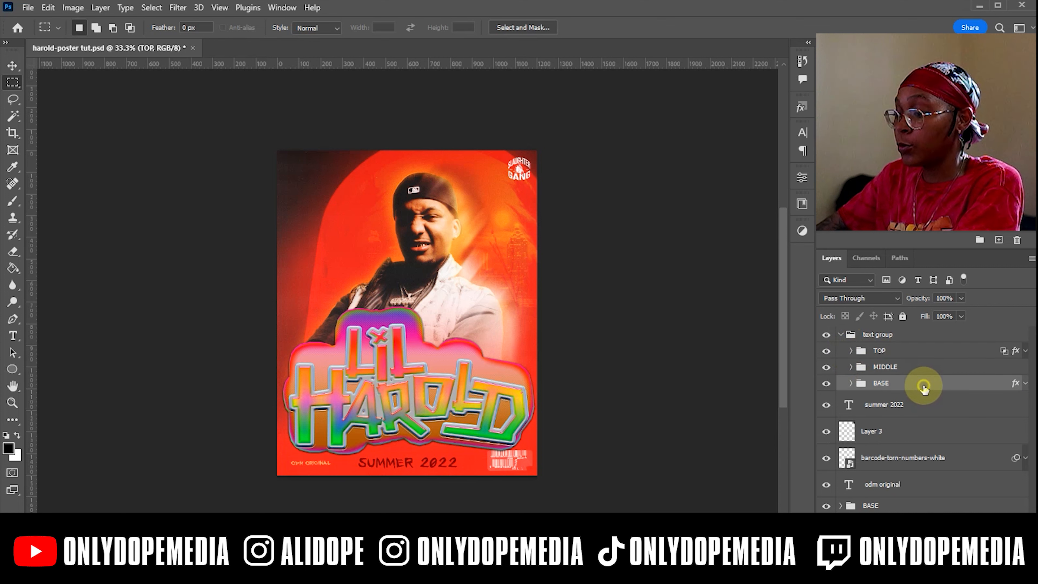
pyautogui.hotkey('ctrl', 't')
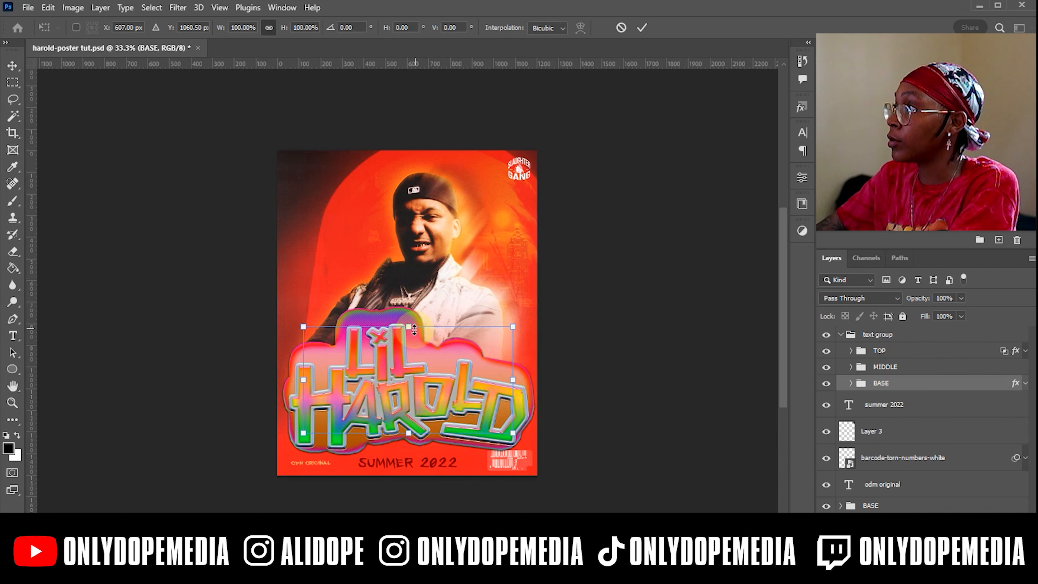
pyautogui.moveTo(410, 326); pyautogui.dragTo(416, 360)
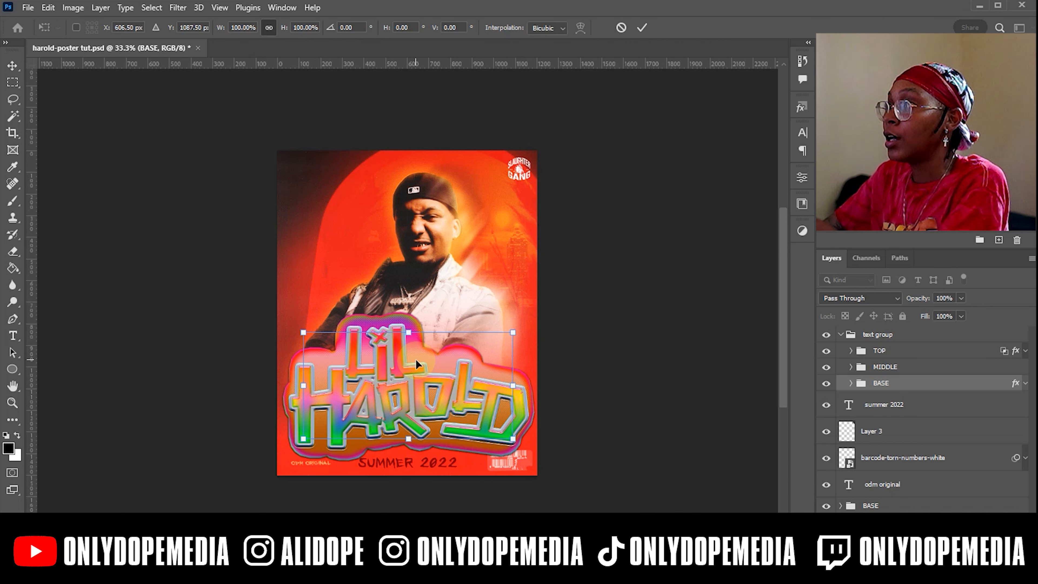
pyautogui.press('Return')
pyautogui.press('m')
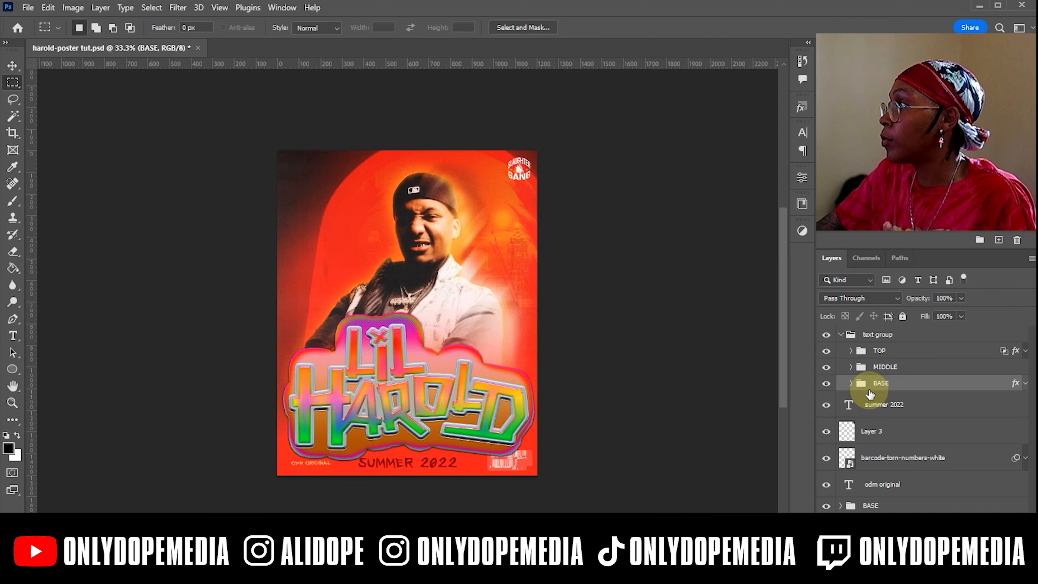
# Step: Try reducing the outside Stroke on BASE's text layer to 57 px
pyautogui.click(852, 384)
pyautogui.click(987, 450)
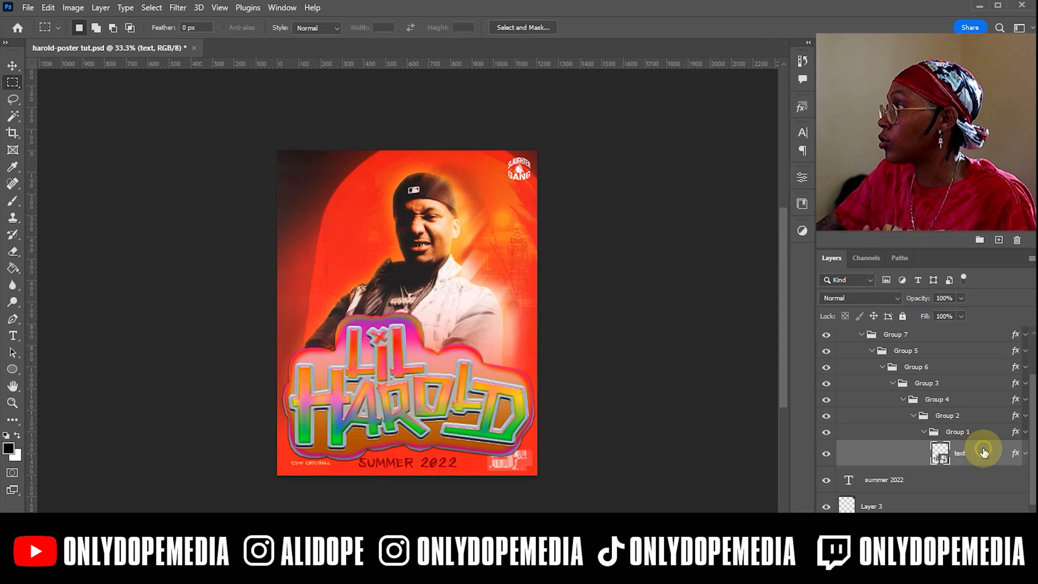
pyautogui.doubleClick(939, 452)
pyautogui.click(481, 247)
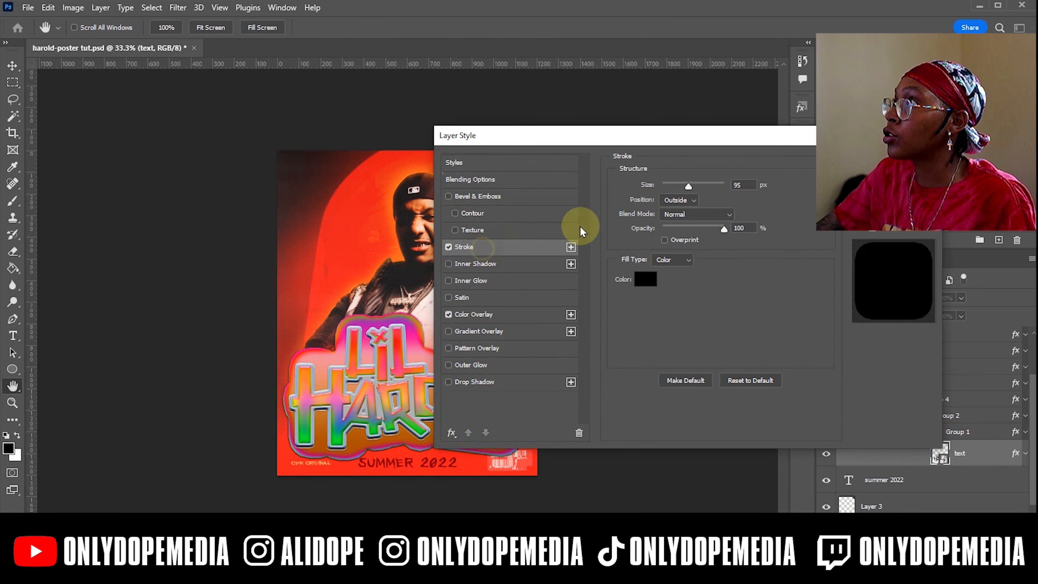
pyautogui.moveTo(689, 190); pyautogui.dragTo(680, 192)
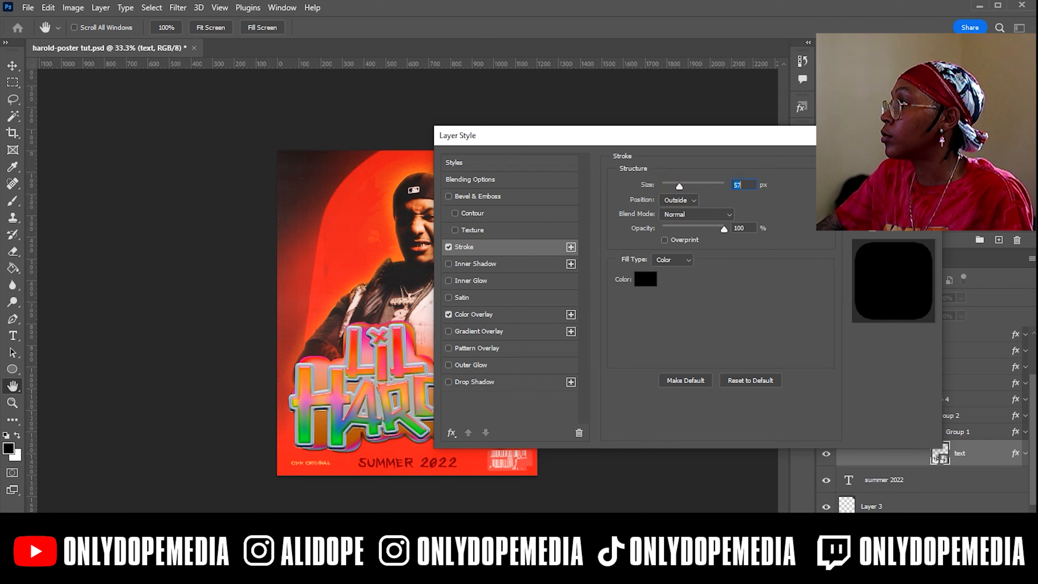
pyautogui.click(893, 163)
pyautogui.hotkey('ctrl', 'z')
# Step: Add a Gradient Map adjustment layer above the text group and try the dark aura preset from Oranges
pyautogui.scroll(3, 857, 389)
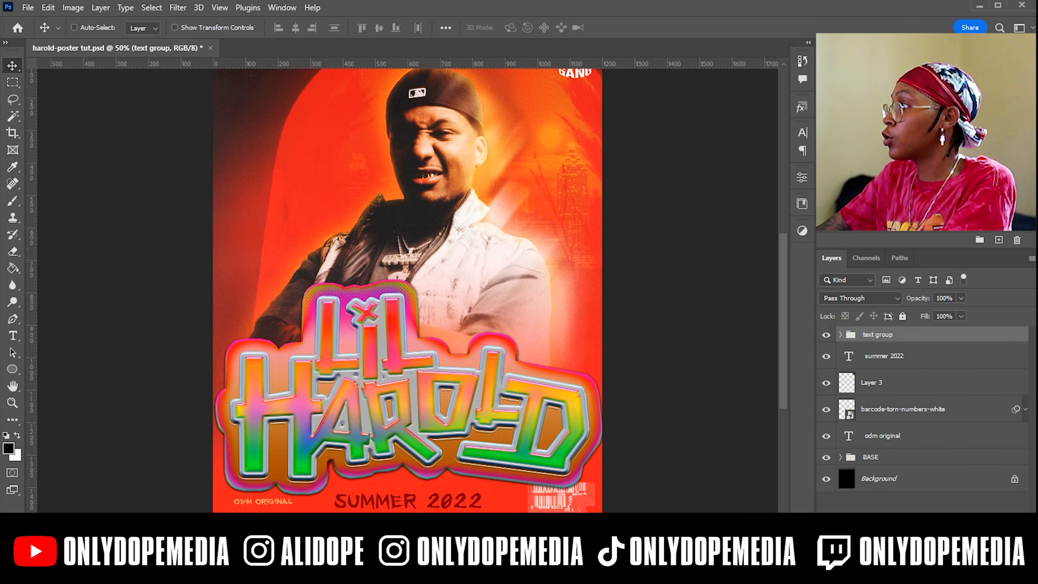
pyautogui.click(960, 562)
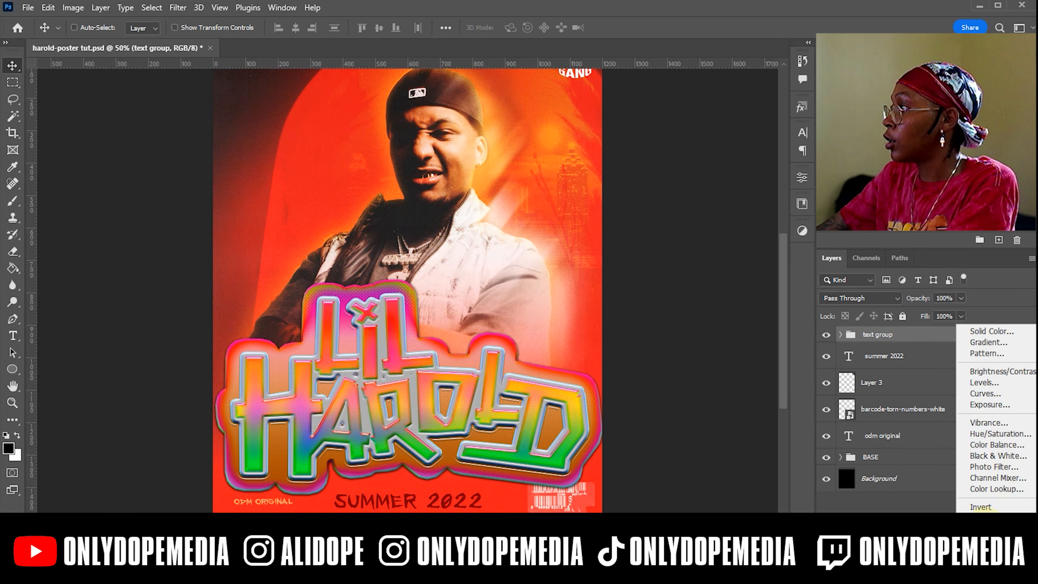
pyautogui.click(989, 539)
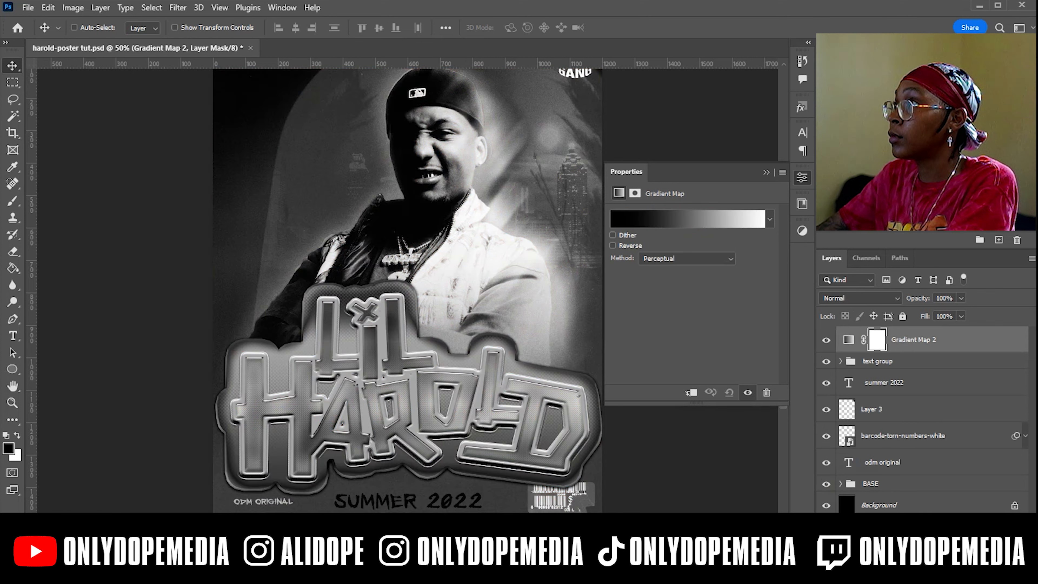
pyautogui.click(636, 212)
pyautogui.scroll(-2, 614, 172)
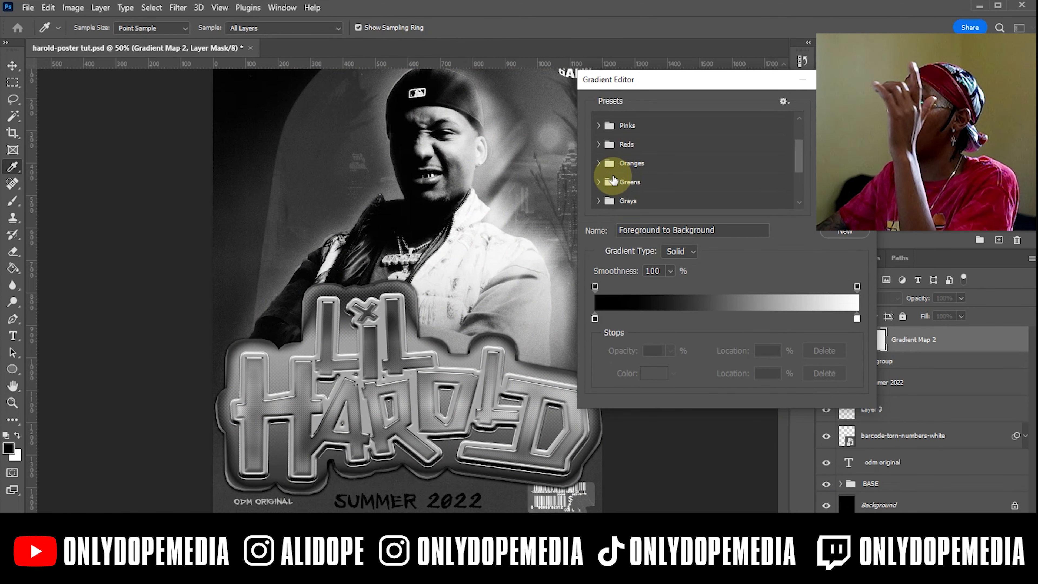
pyautogui.click(599, 163)
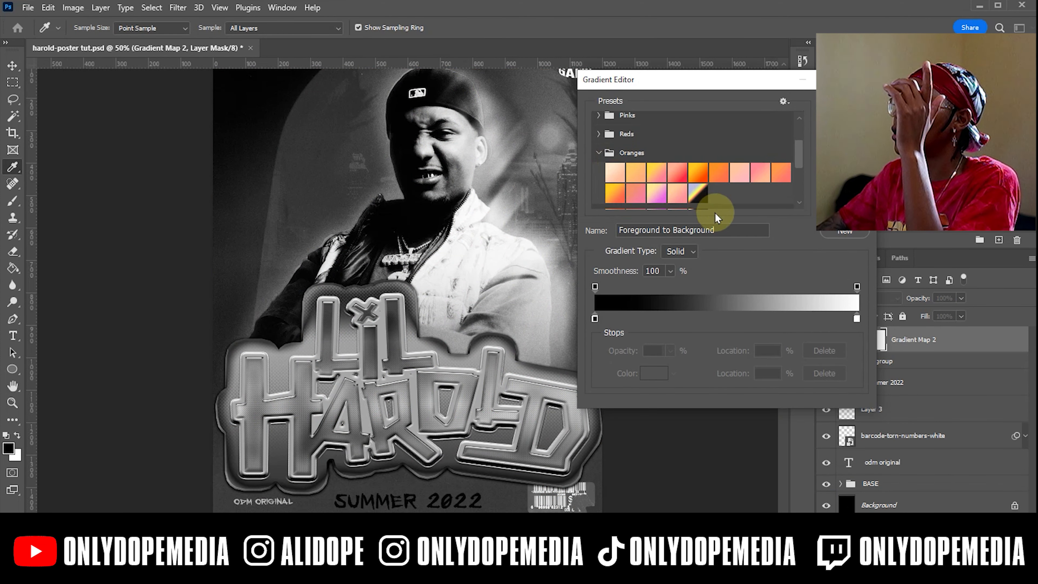
pyautogui.click(700, 194)
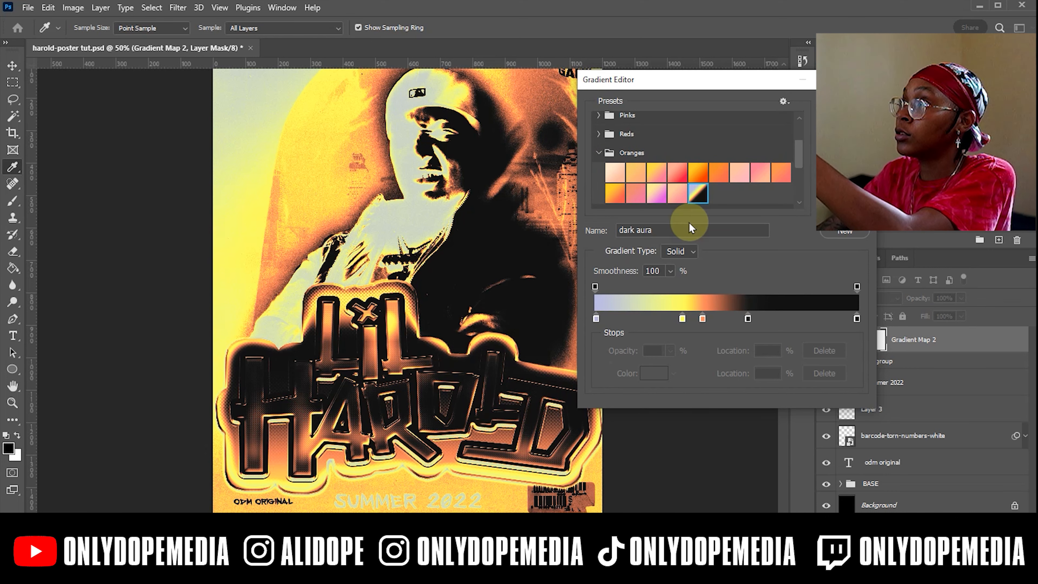
# Step: Set the Gradient Map to the acid rain preset from the Reds gradients
pyautogui.scroll(4, 686, 186)
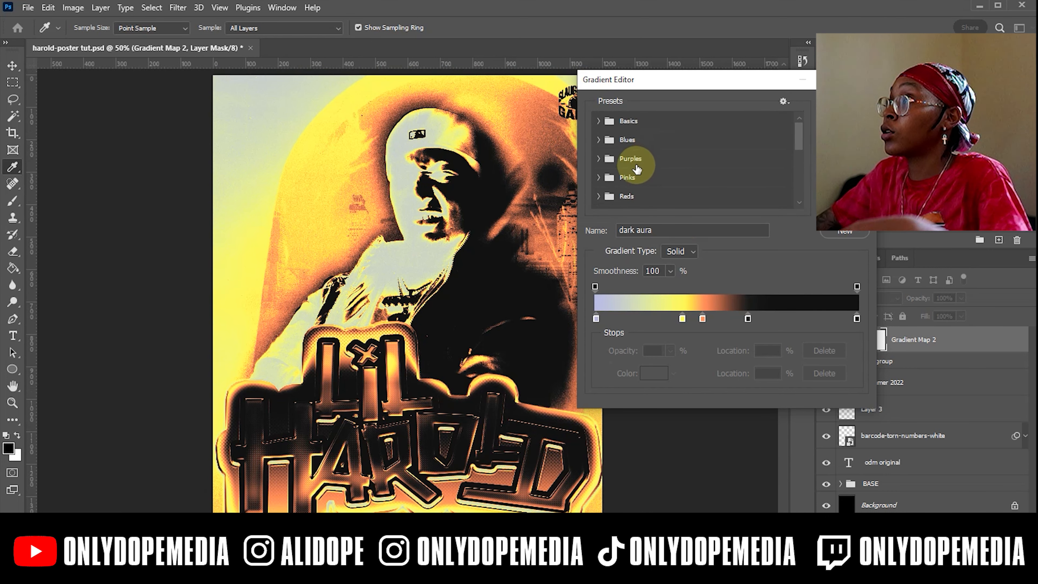
pyautogui.scroll(-1, 605, 177)
pyautogui.click(598, 176)
pyautogui.scroll(-1, 695, 169)
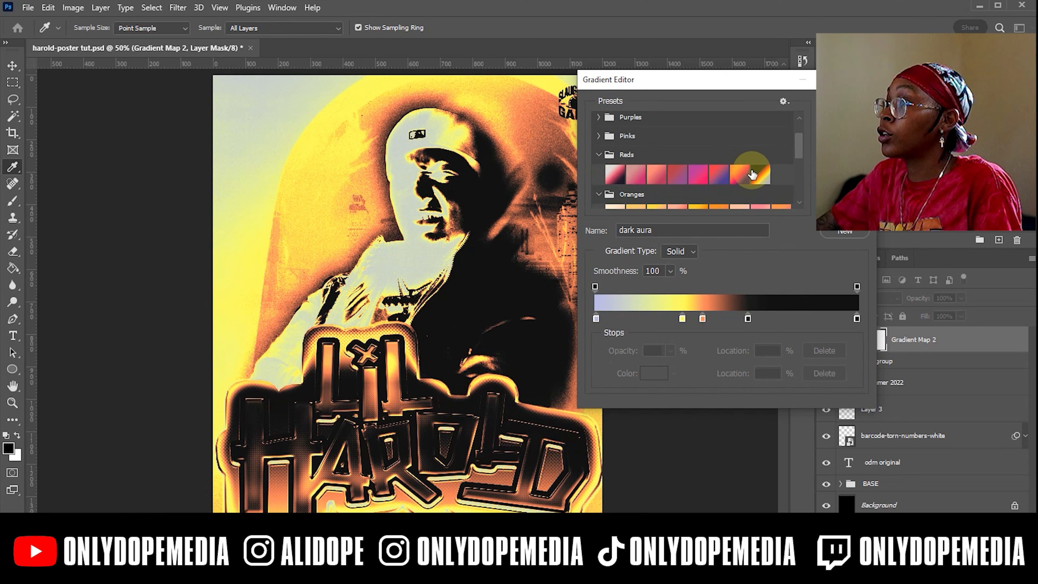
pyautogui.click(756, 175)
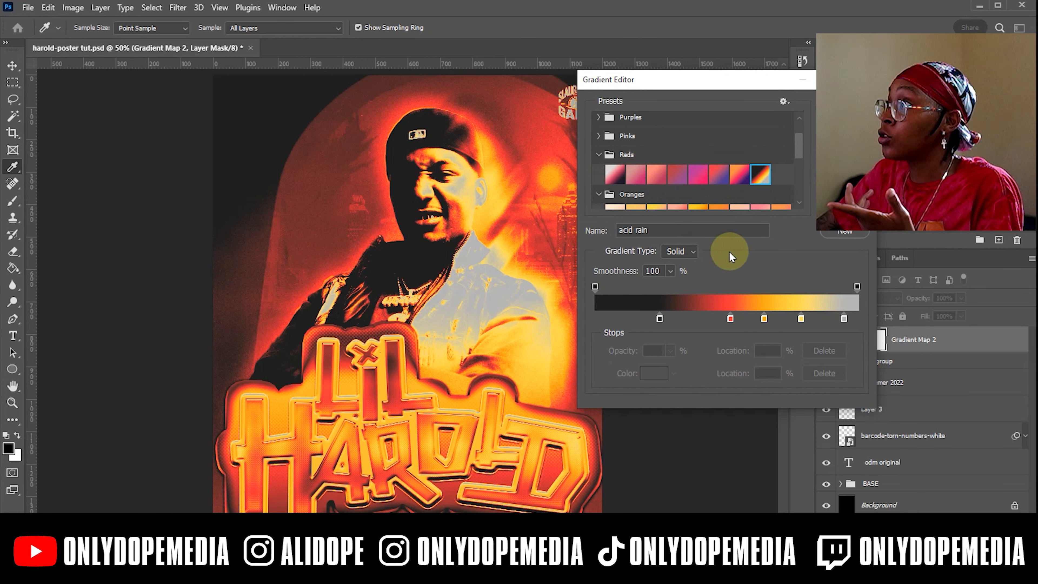
pyautogui.press('v')
pyautogui.click(832, 107)
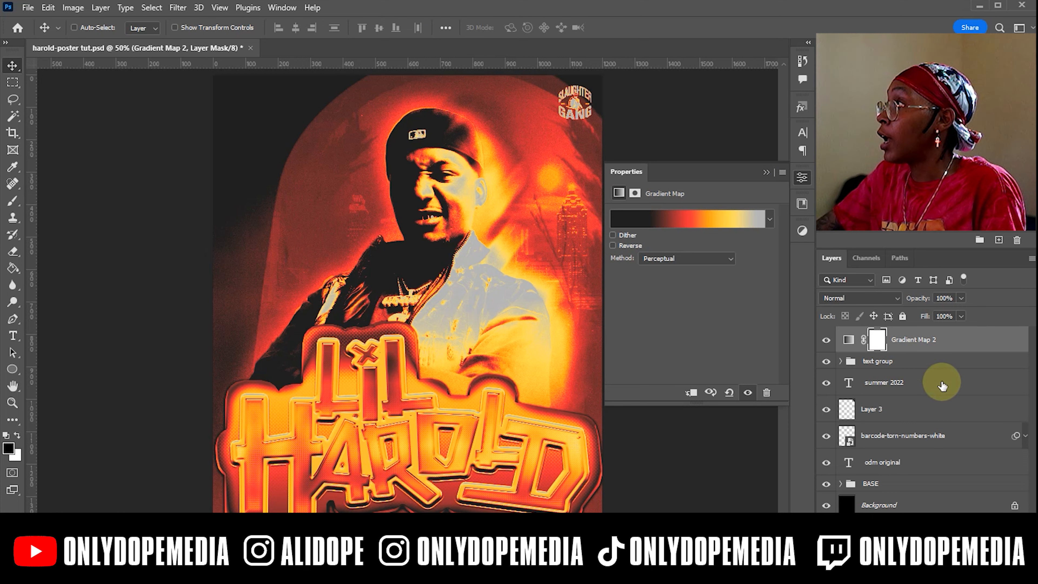
# Step: Clip the Gradient Map adjustment layer to the text group so it only recolors the lettering
pyautogui.click(766, 173)
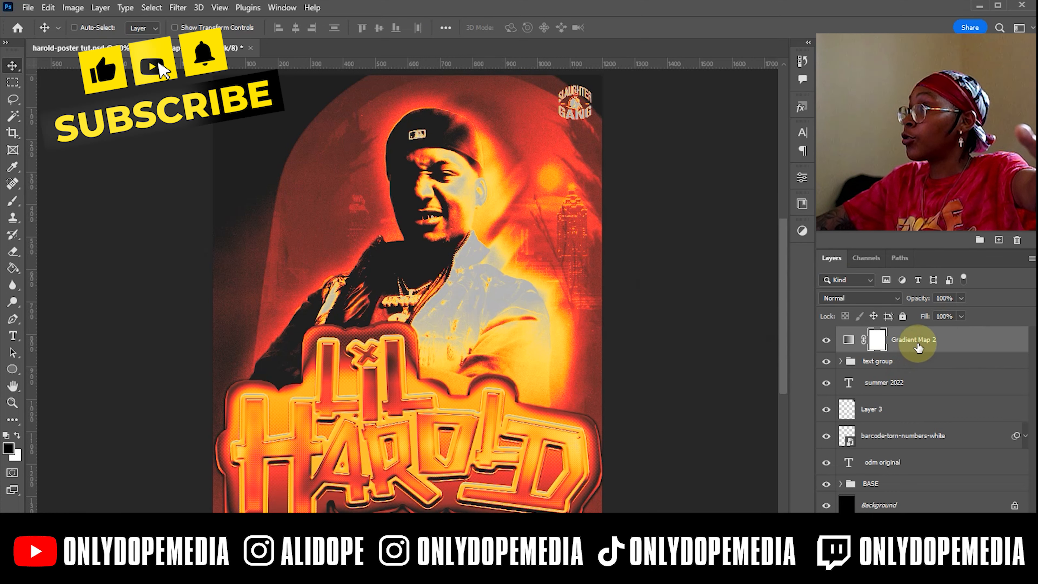
pyautogui.rightClick(953, 342)
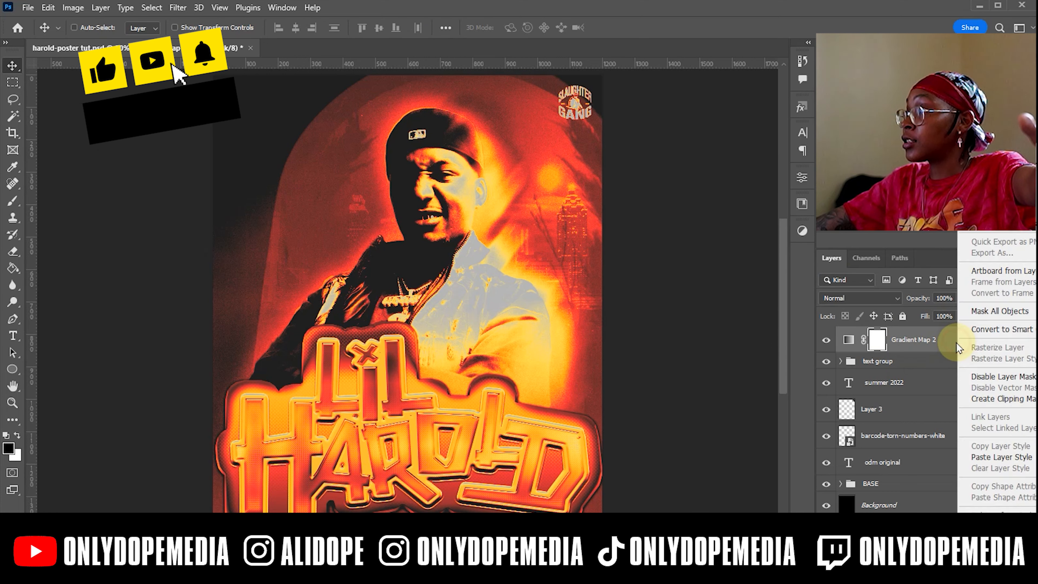
pyautogui.click(983, 398)
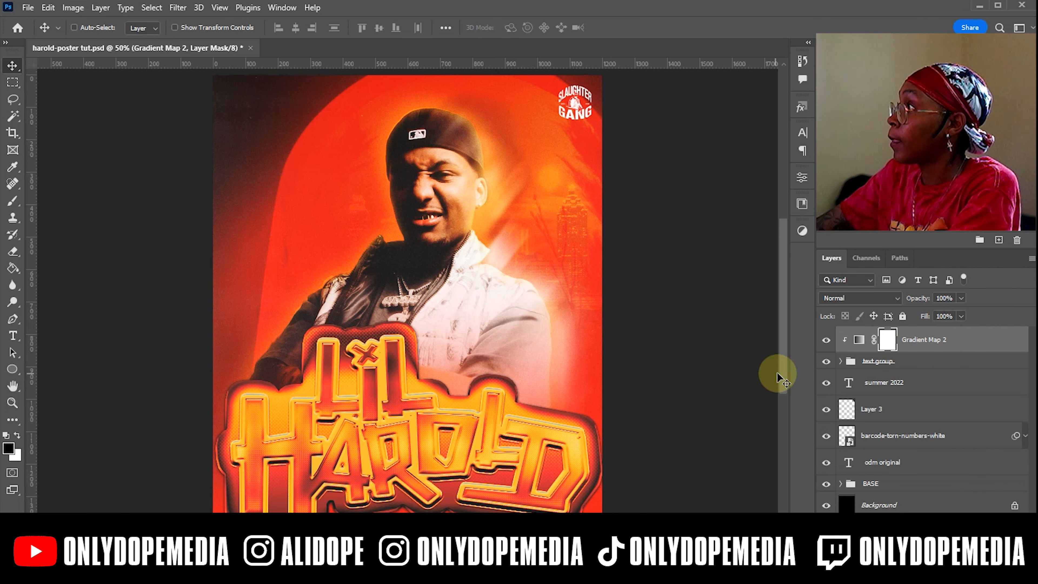
# Step: Add a black Multiply Drop Shadow at 35% opacity to the TOP group inside the text group
pyautogui.click(840, 364)
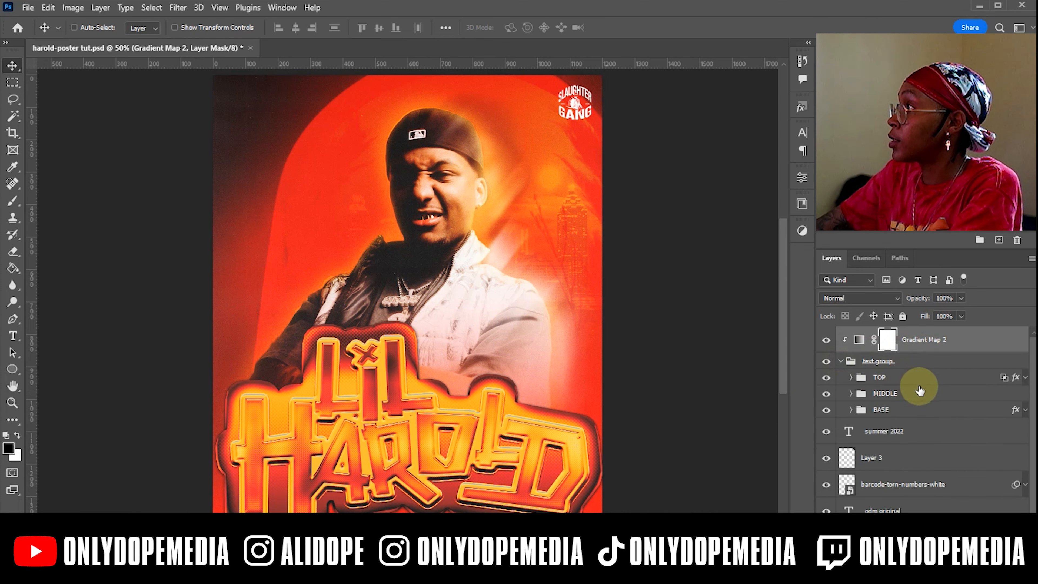
pyautogui.doubleClick(932, 378)
pyautogui.click(509, 276)
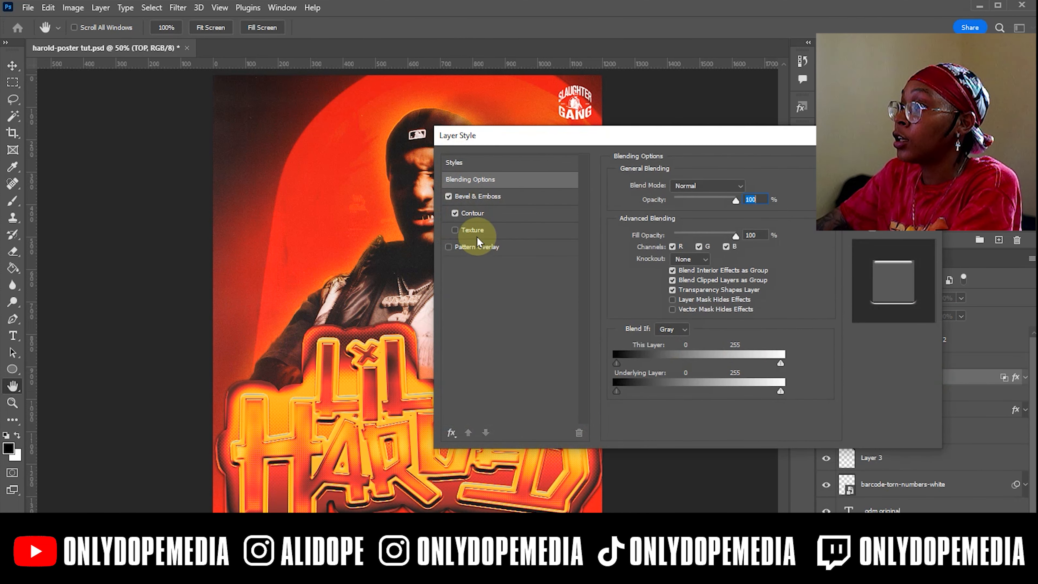
pyautogui.click(452, 432)
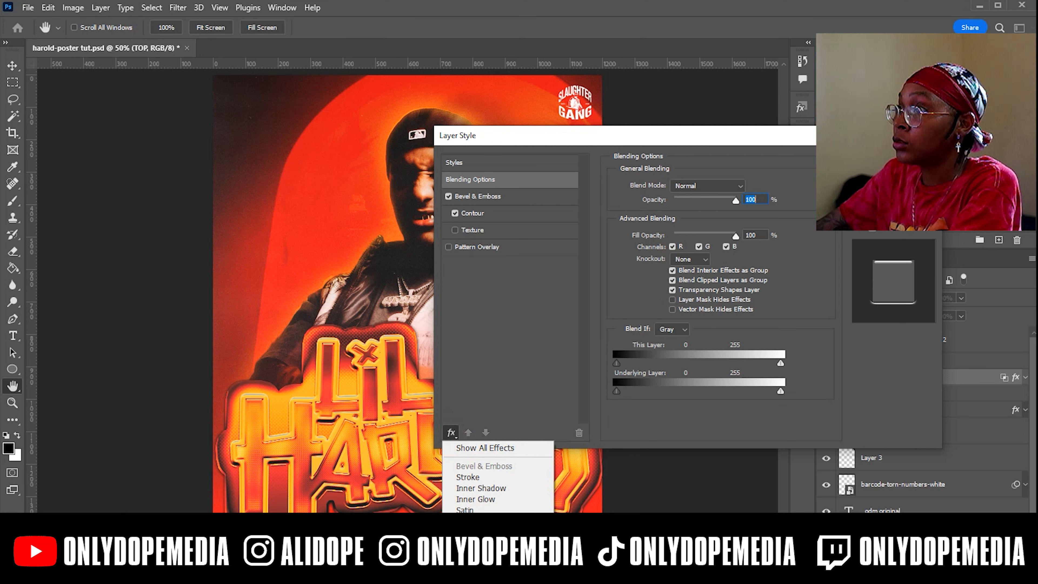
pyautogui.click(475, 565)
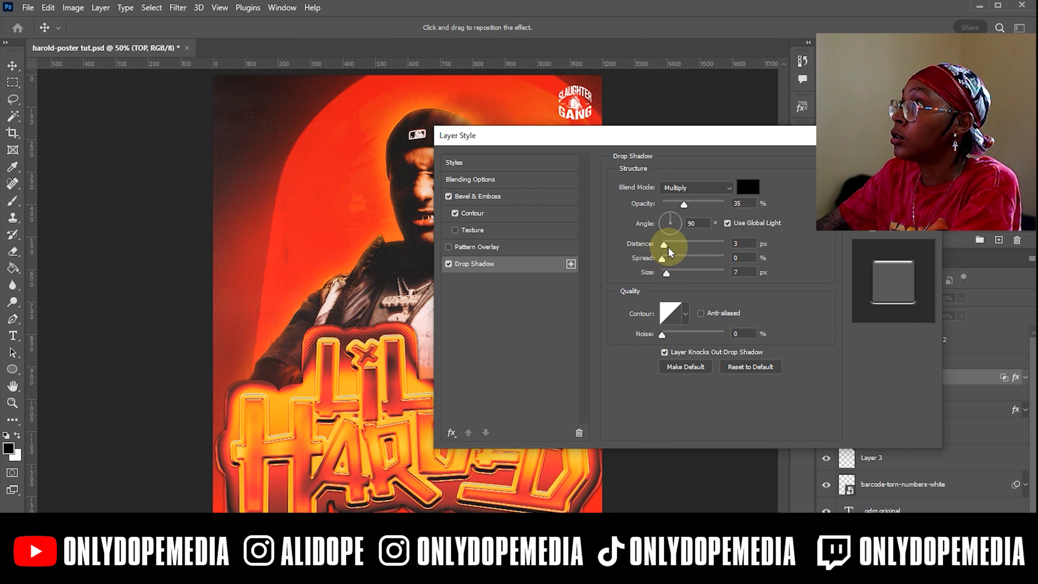
pyautogui.moveTo(668, 245); pyautogui.dragTo(666, 245)
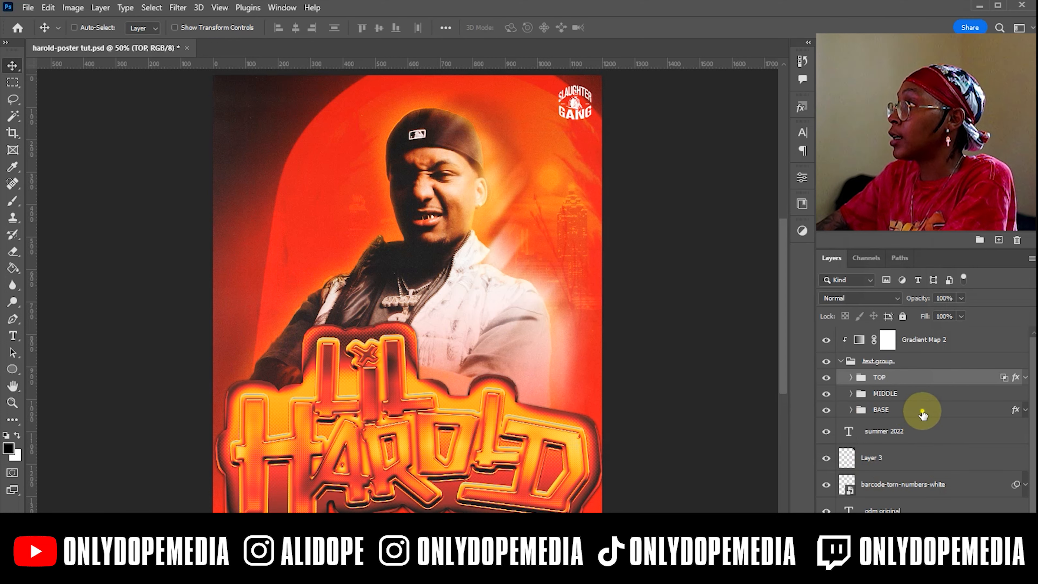
# Step: Check the BASE group's layer style and open the style settings of the text layer nested in its innermost group
pyautogui.click(923, 411)
pyautogui.click(851, 410)
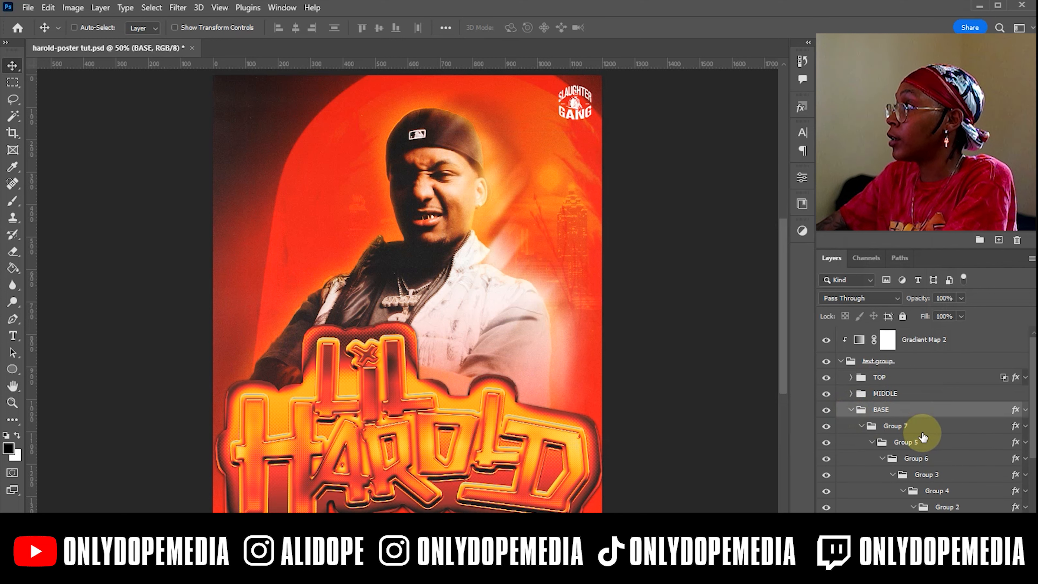
pyautogui.doubleClick(956, 411)
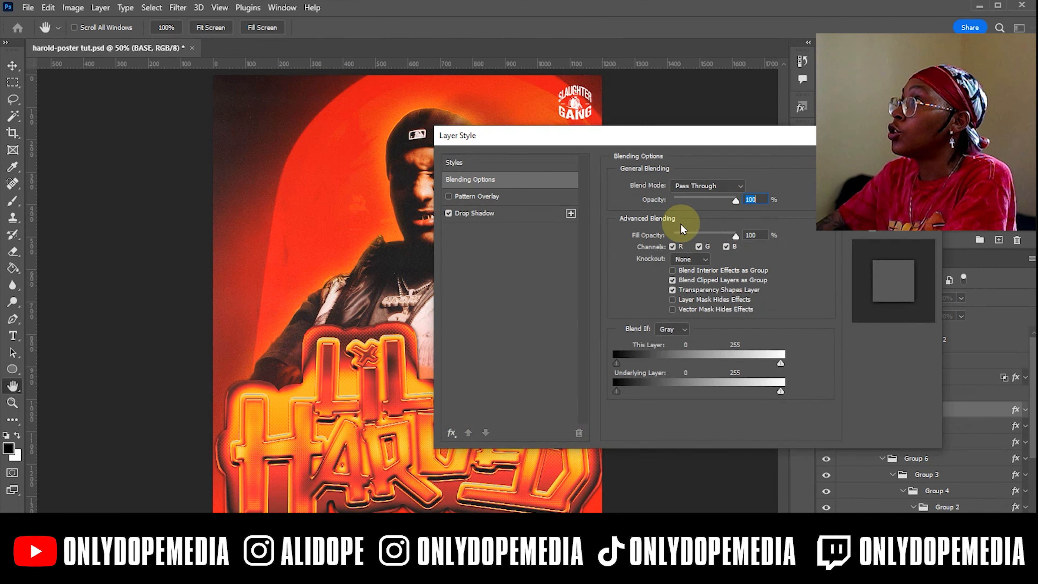
pyautogui.click(893, 164)
pyautogui.scroll(-3, 980, 498)
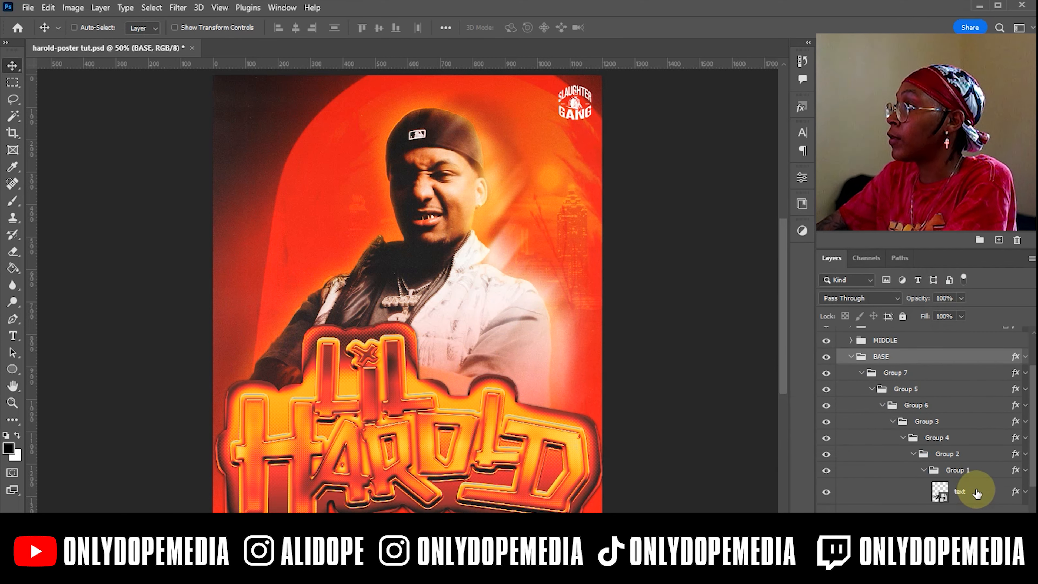
pyautogui.doubleClick(976, 492)
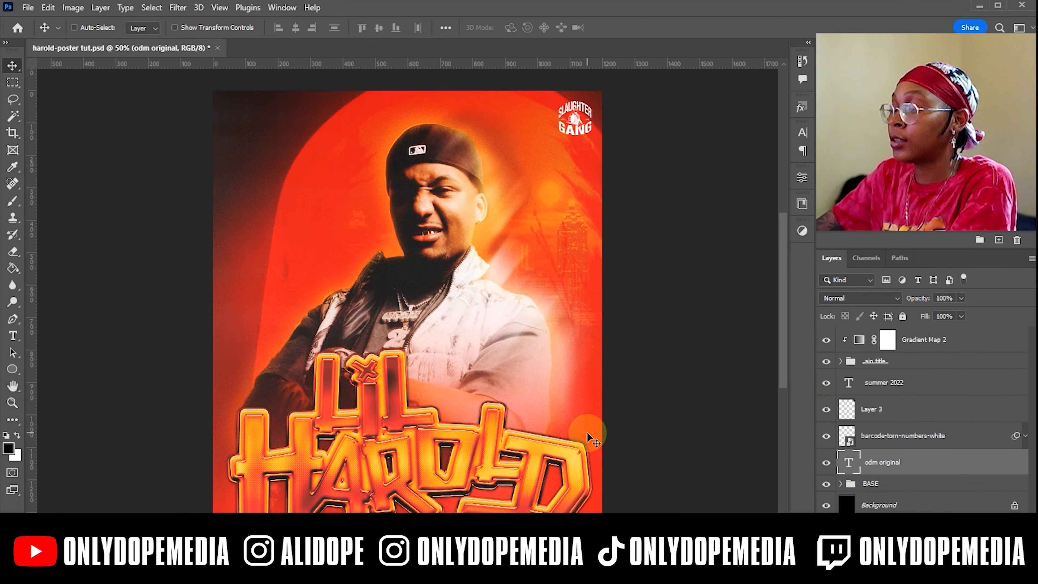
# Step: Add the two-line text "ATLANTA's braveheart" beside the man's head, scaled up and tilted slightly upward
pyautogui.write('ATLANTA')
pyautogui.hotkey('ctrl', 'a')
pyautogui.click(186, 27)
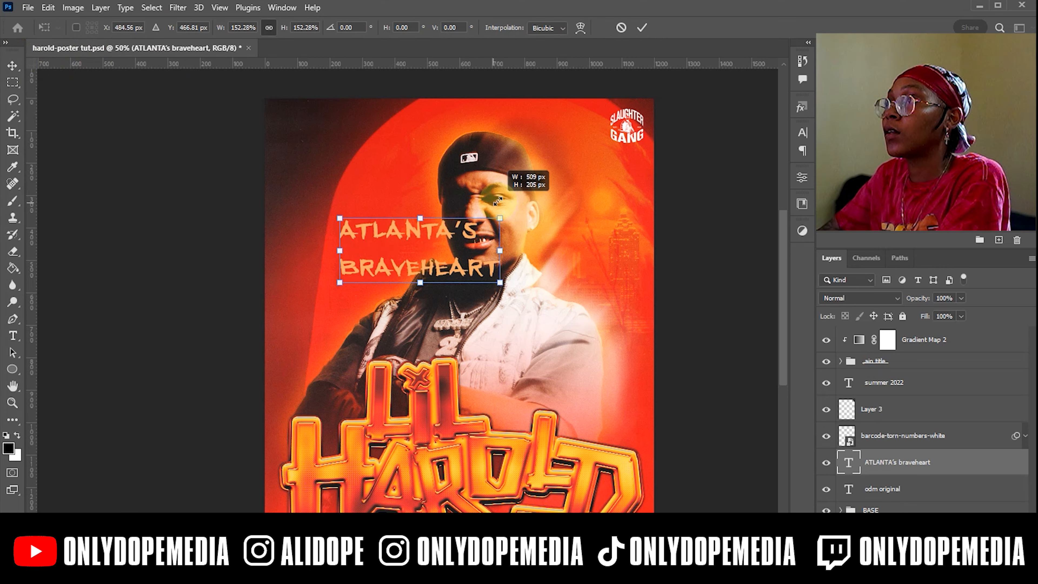
pyautogui.hotkey('ctrl', 'Return')
pyautogui.press('v')
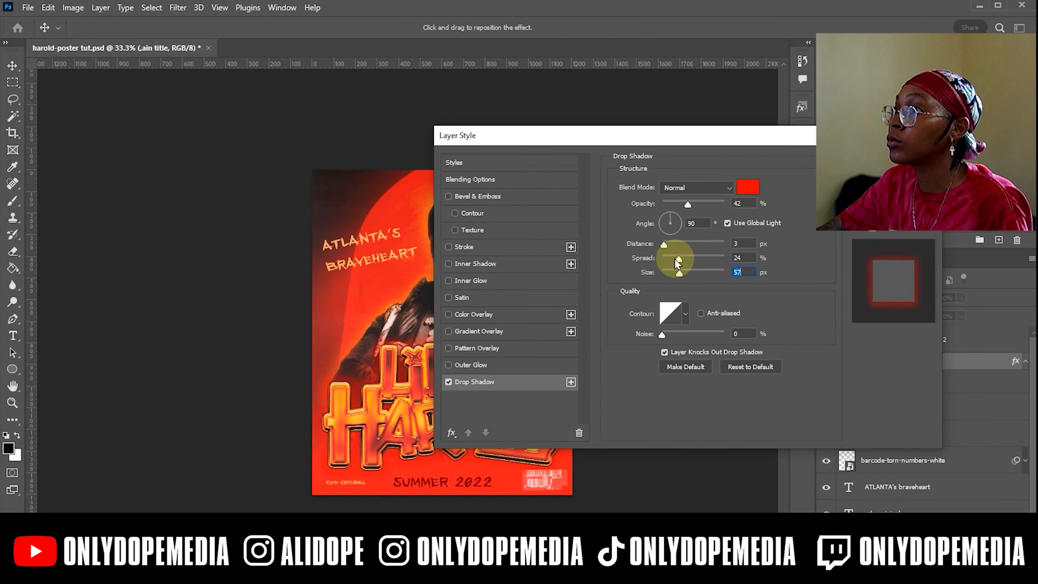
# Step: Give the main title group a red Normal Drop Shadow with 42% opacity, 3 px distance, 24% spread and 57 px size, and save the poster
pyautogui.moveTo(675, 258); pyautogui.dragTo(678, 260)
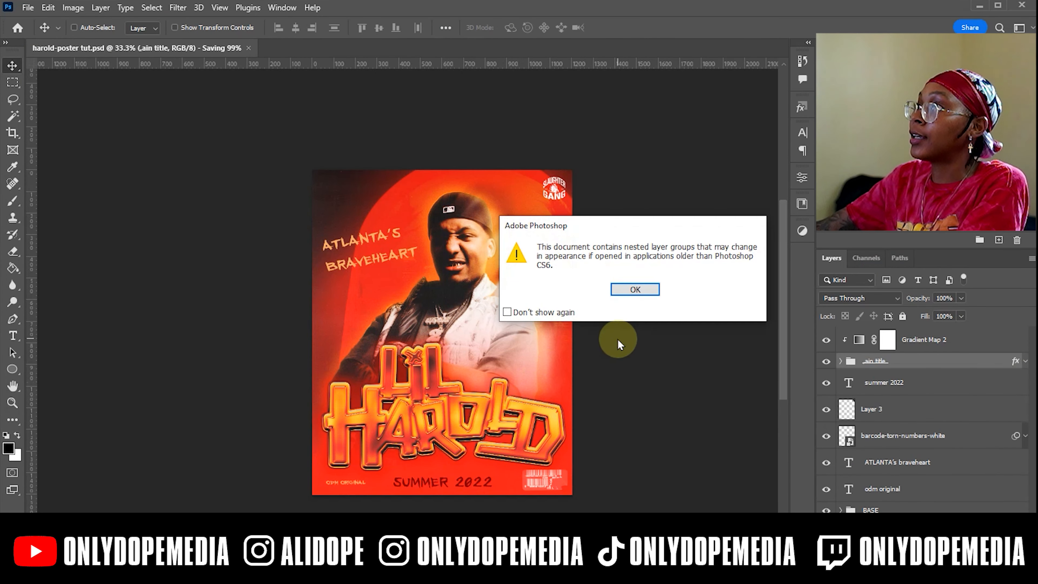
pyautogui.click(633, 290)
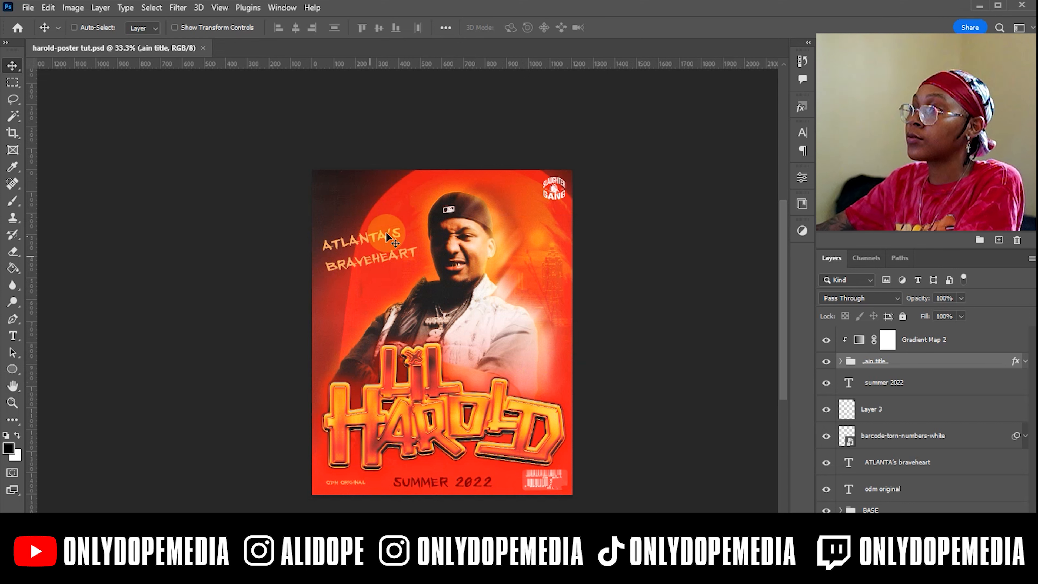